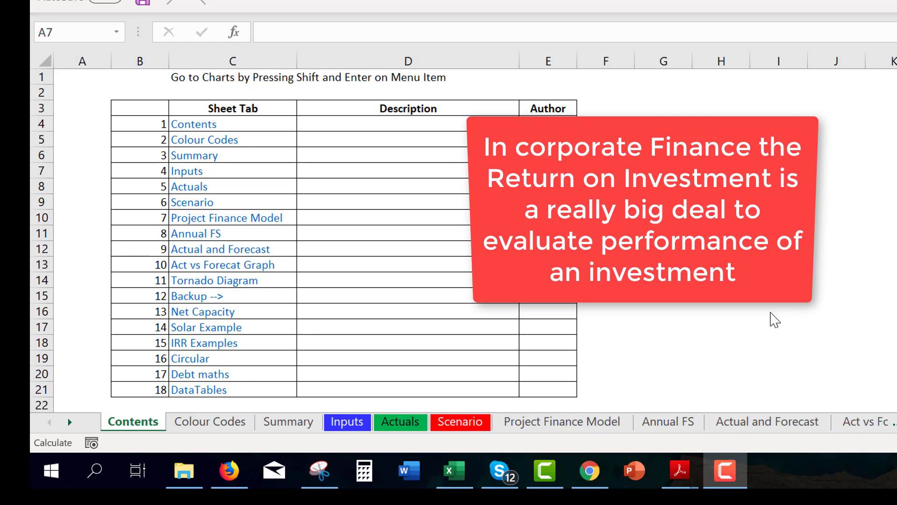
Go through the workbook's sheets from Colour Codes onward to reach the IRR Examples sheet.
left_click(240, 428)
left_click(240, 427)
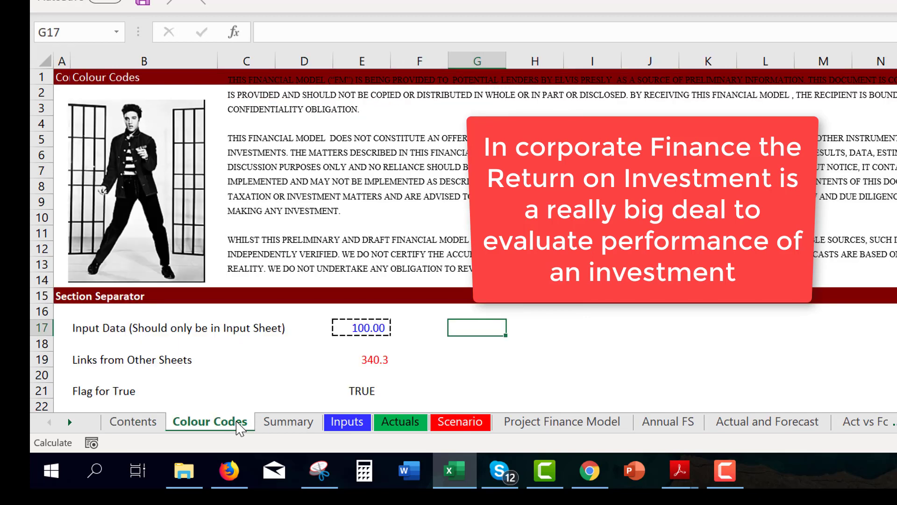
key("ctrl+Page_Down")
key("ctrl+Page_Up")
key("ctrl+Page_Down")
key("ctrl+Page_Down")
key("ctrl+Page_Down")
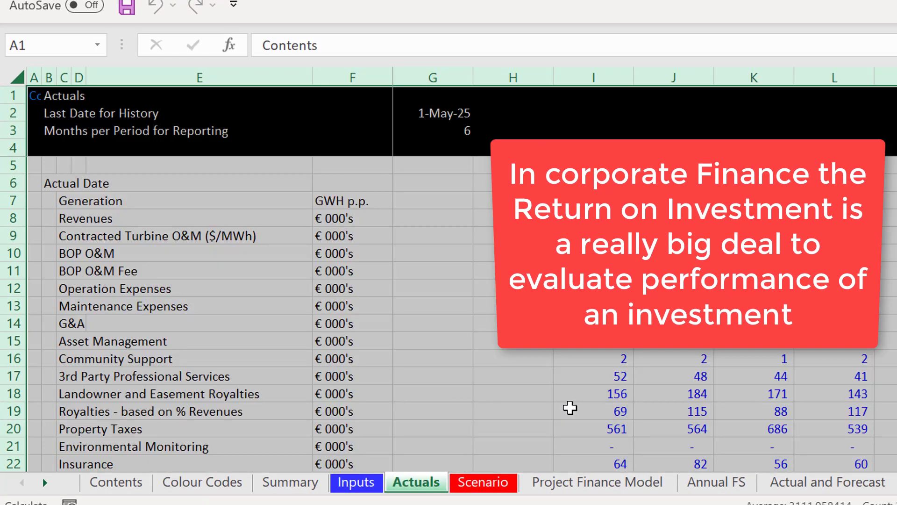
key("ctrl+Page_Down")
key("ctrl+Page_Down")
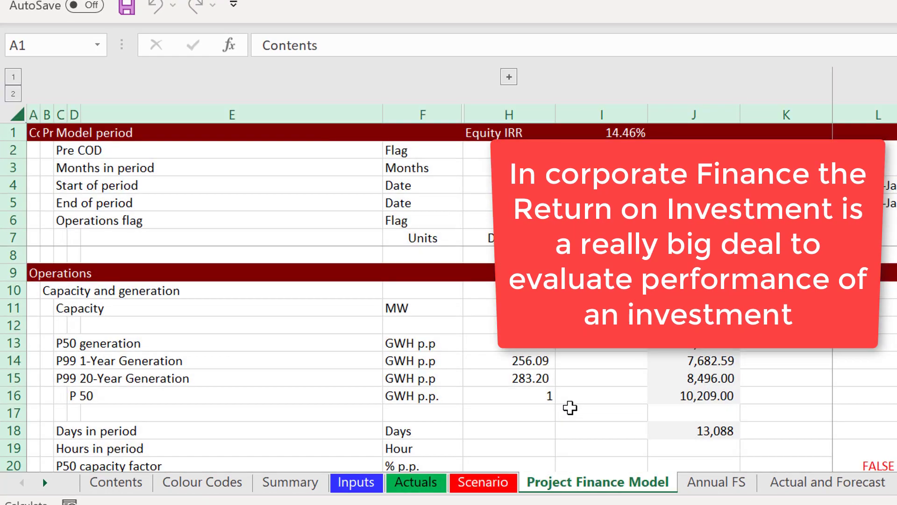
key("ctrl+Page_Down")
key("ctrl+Page_Down")
key("ctrl+Page_Down")
key("ctrl+Page_Down")
key("ctrl+Page_Down")
key("ctrl+Page_Down")
key("ctrl+Page_Down")
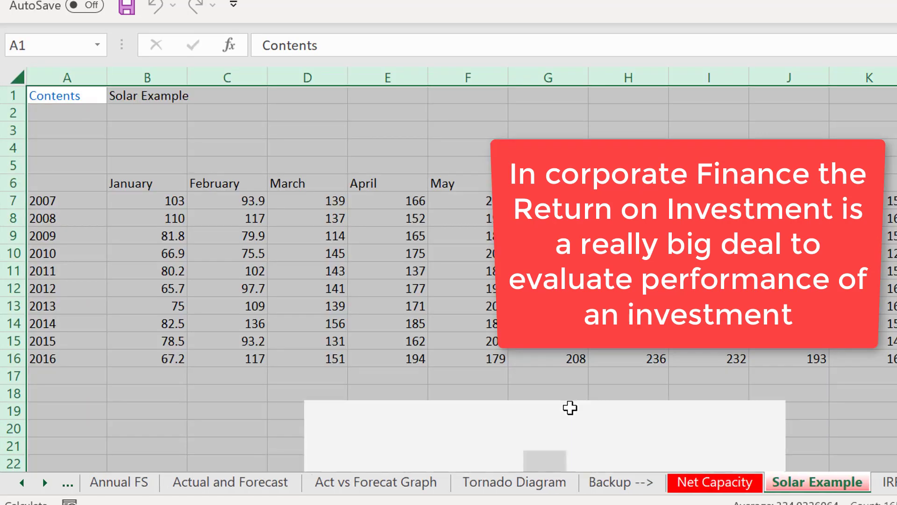
key("ctrl+Page_Down")
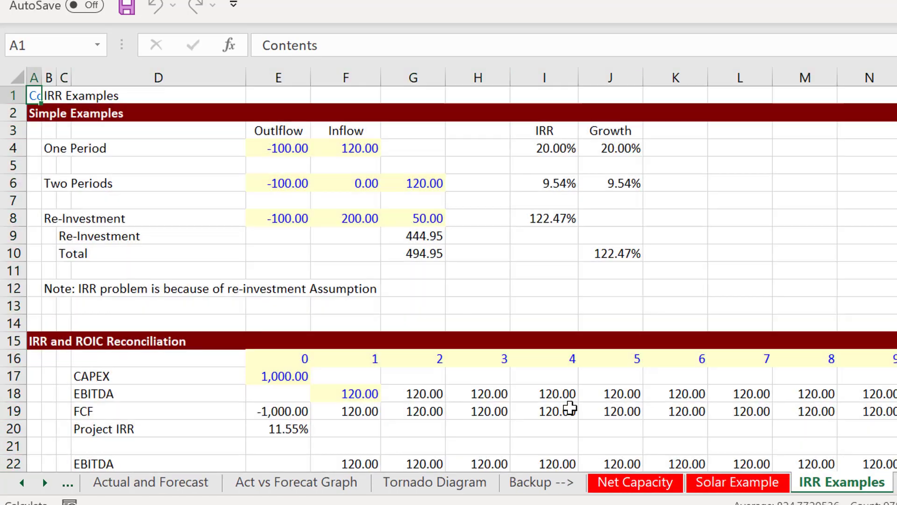
key("Right")
key("Right")
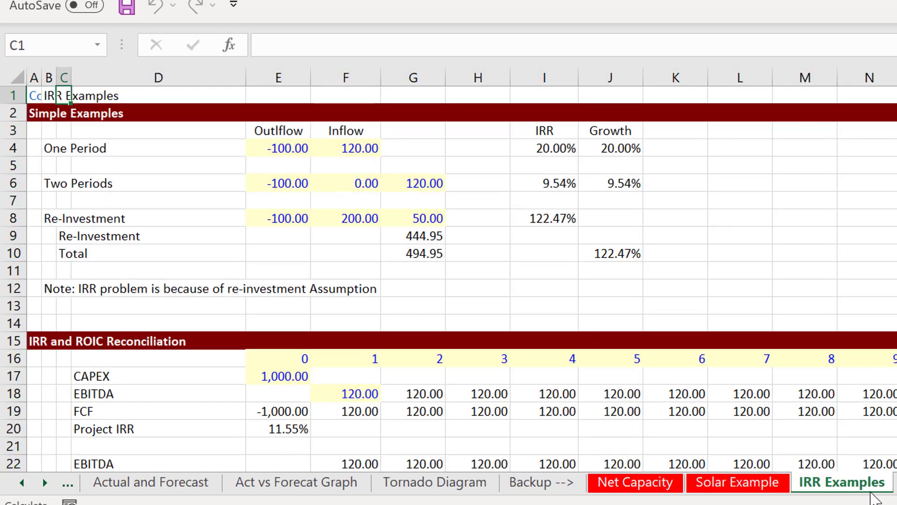
Rename the IRR Examples sheet as "ROI in PF and Econ Dep".
double_click(848, 486)
key("BackSpace")
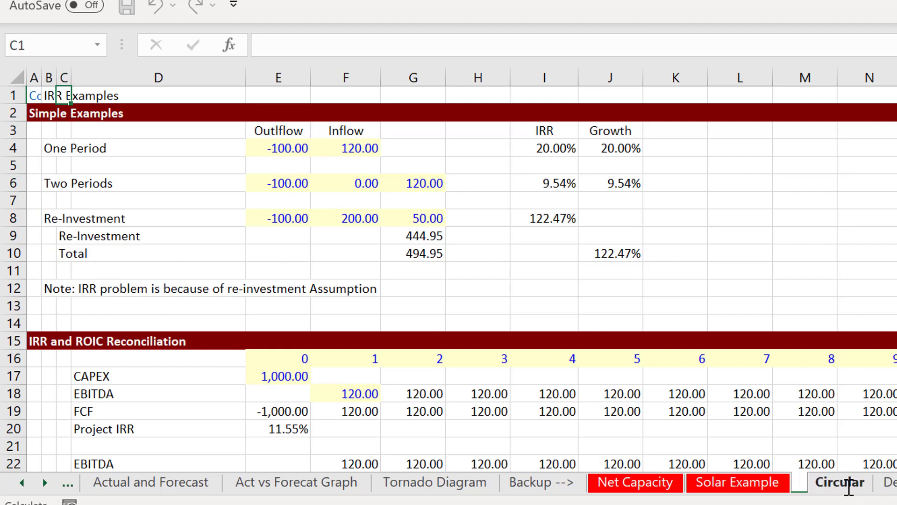
type("ROI in")
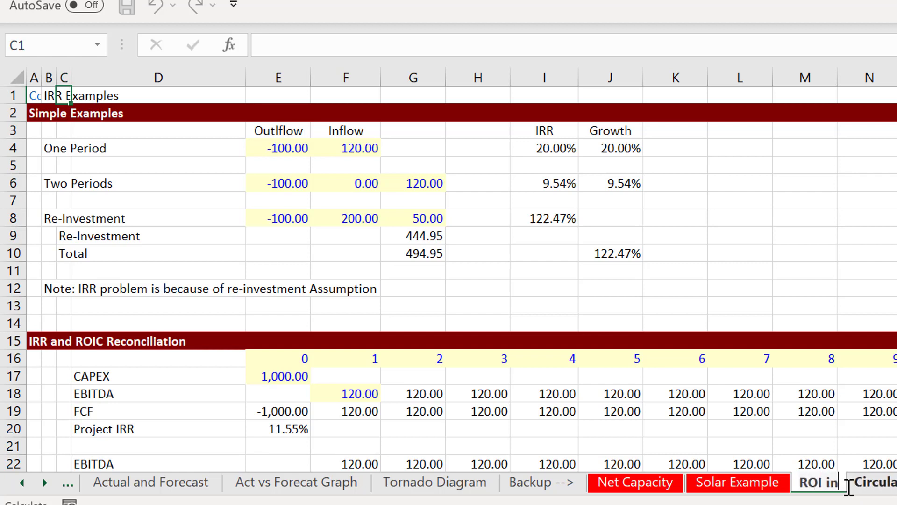
type(" Project F")
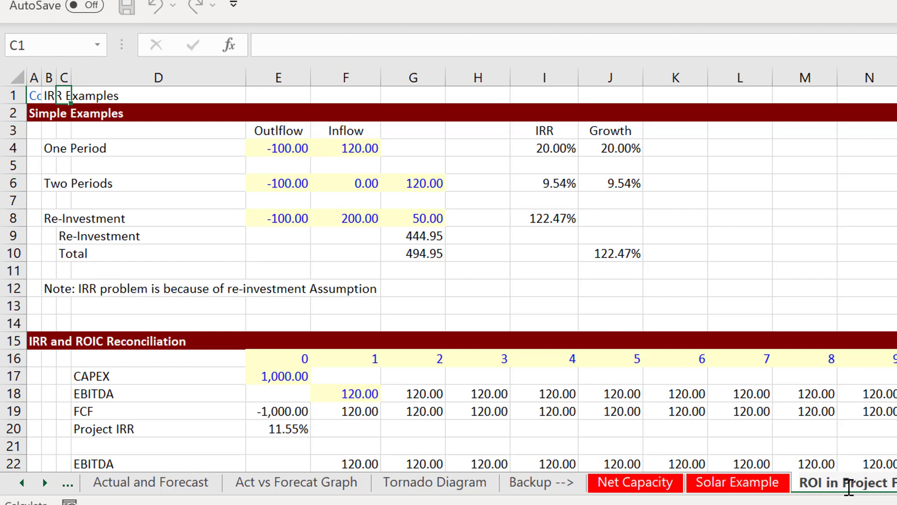
type("inance and")
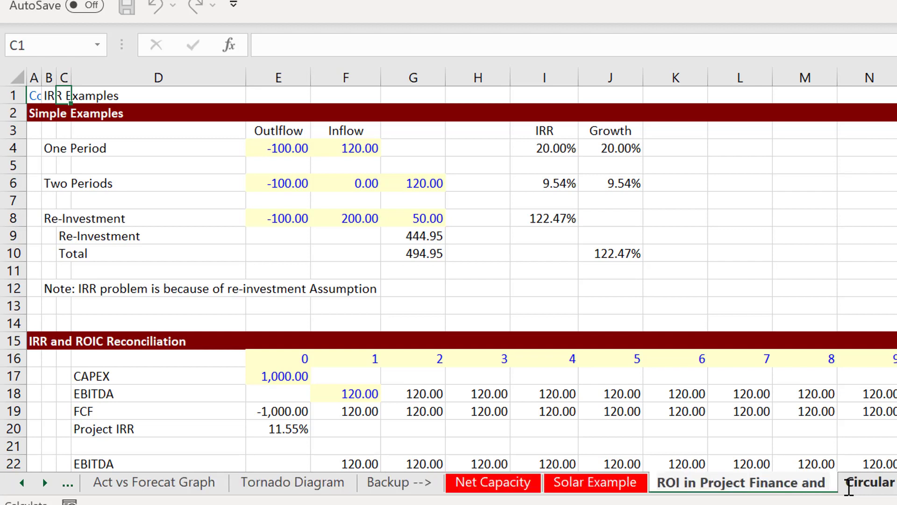
type(" Econ")
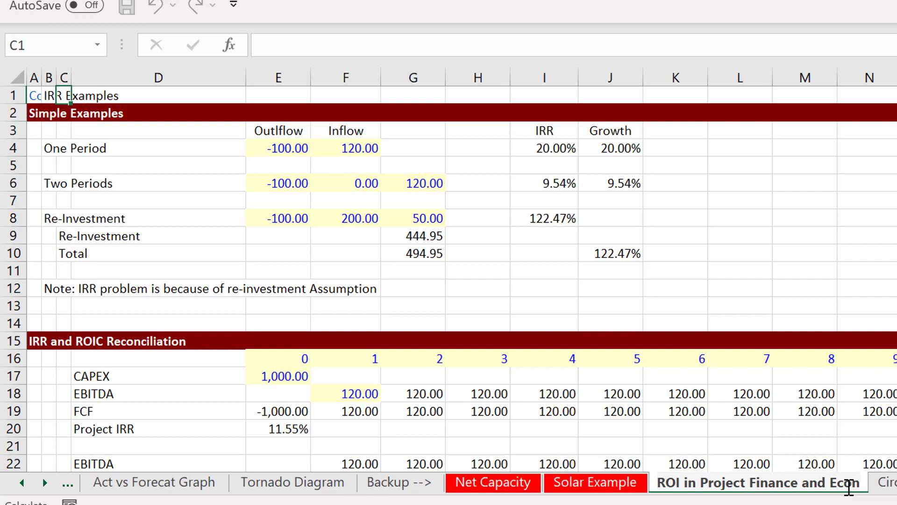
key("BackSpace")
key("BackSpace")
key("BackSpace")
key("BackSpace")
key("BackSpace")
key("BackSpace")
key("BackSpace")
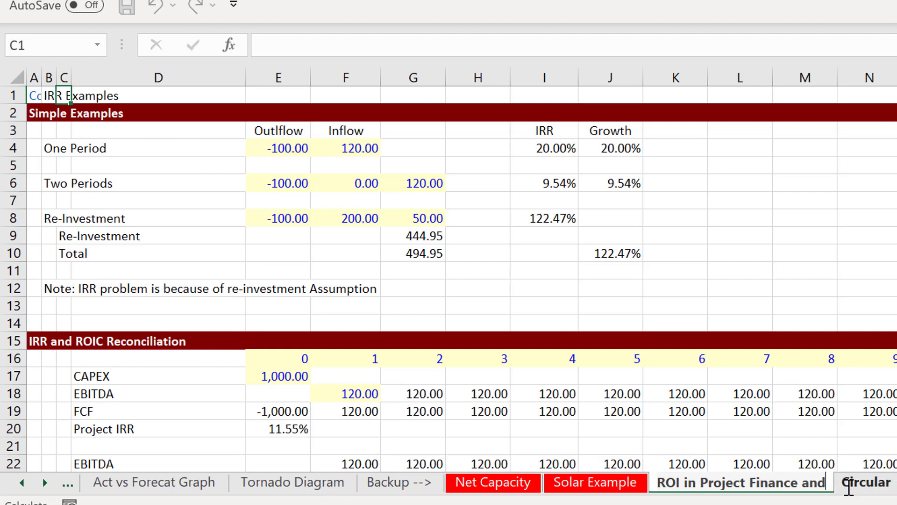
key("BackSpace")
key("BackSpace")
key("BackSpace")
key("BackSpace")
key("BackSpace")
key("BackSpace")
key("BackSpace")
key("BackSpace")
key("BackSpace")
key("BackSpace")
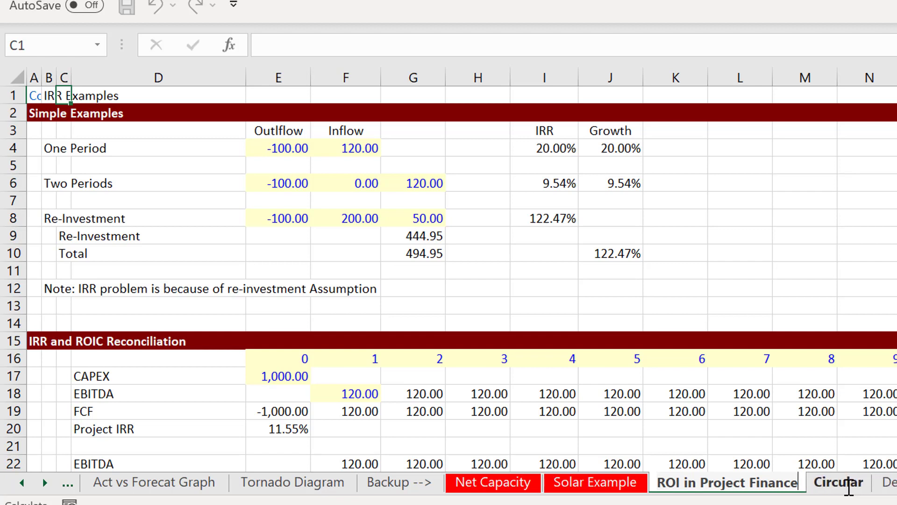
key("BackSpace")
key("BackSpace")
key("BackSpace")
key("BackSpace")
key("BackSpace")
key("BackSpace")
type("F")
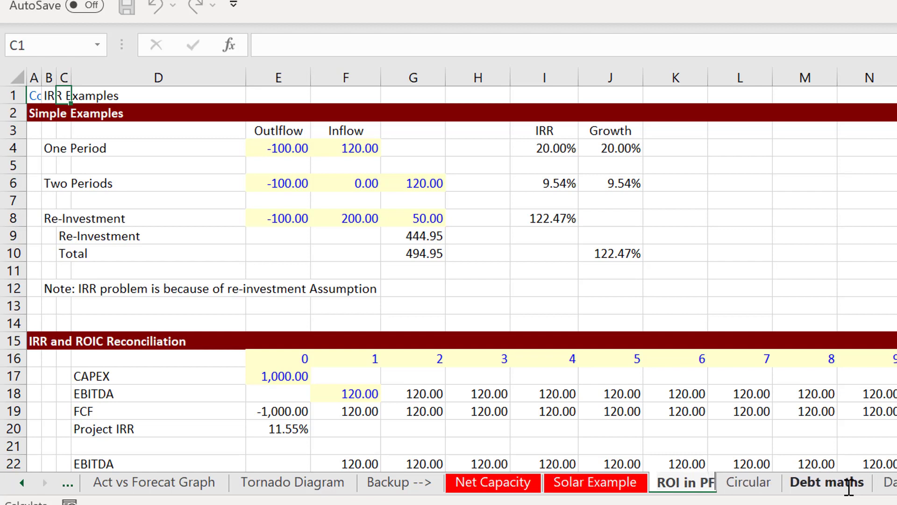
type(" and Econd")
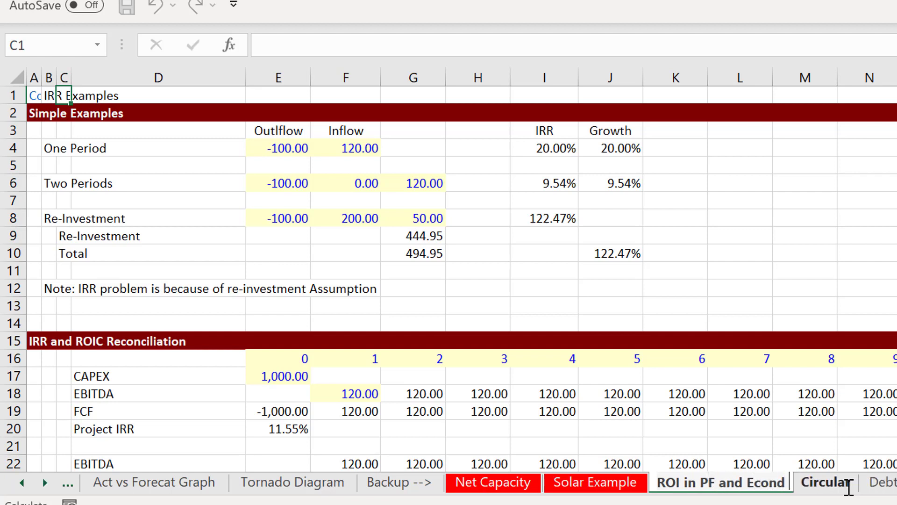
key("BackSpace")
key("BackSpace")
type("n")
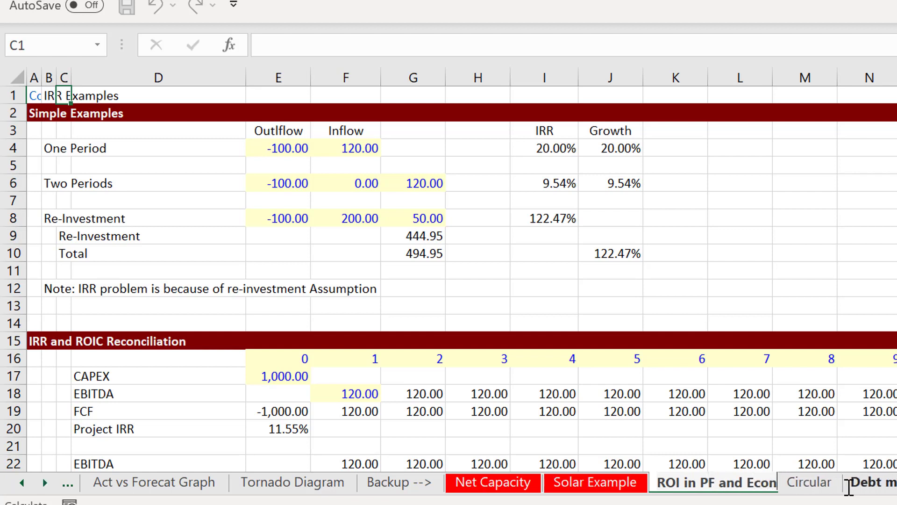
type(" Dep")
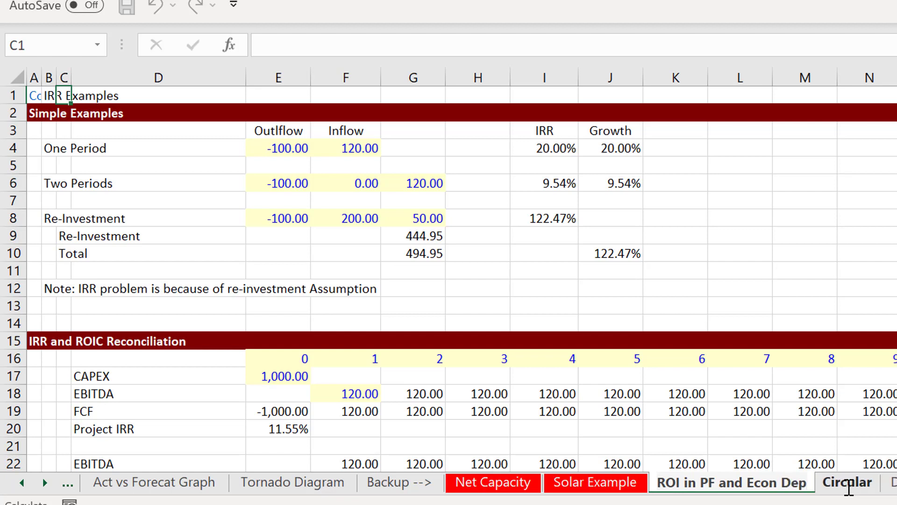
key("Return")
Select cell A11, below the Simple Examples block on the renamed sheet.
left_click(513, 268)
key("Left")
key("Left")
key("Left")
key("Left")
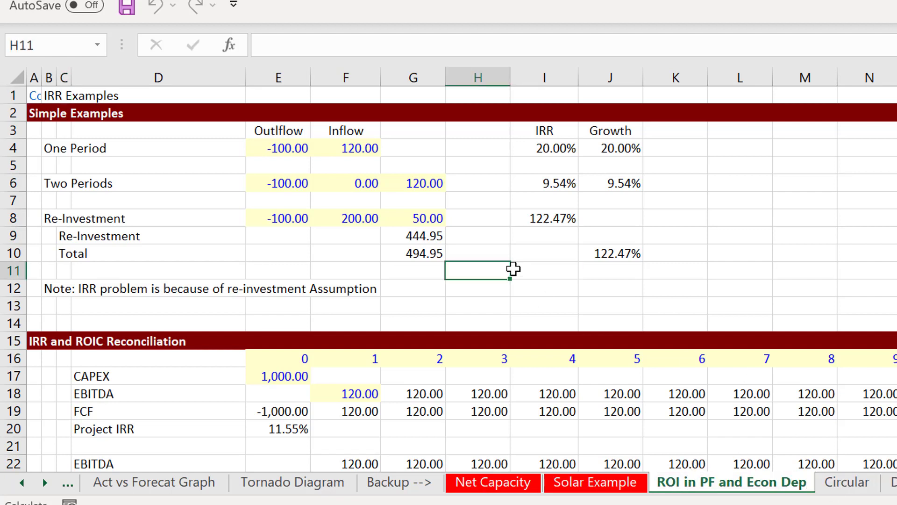
key("Left")
key("Left")
key("Left")
key("Left")
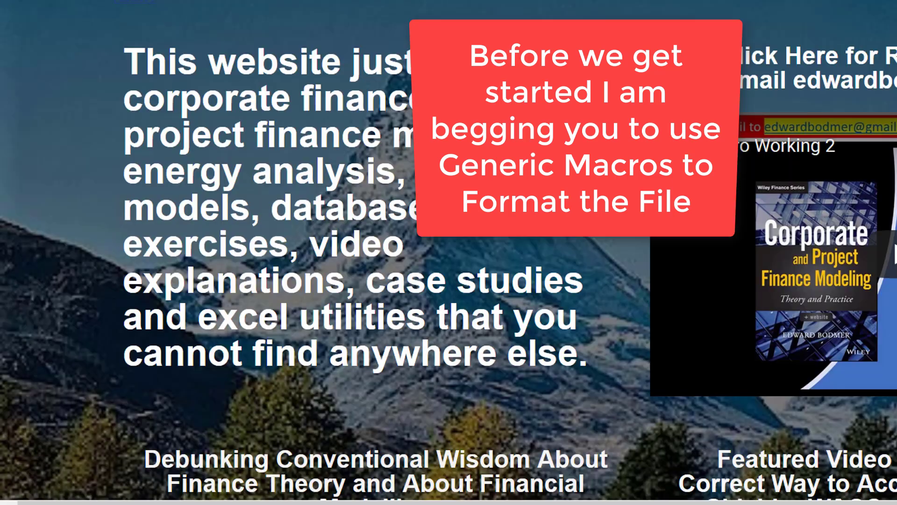
Open the Generic Macro File (Generic-Macros.xlsm) linked on the edbodmer.com website with Microsoft Excel.
scroll(449, 252, "down", 15)
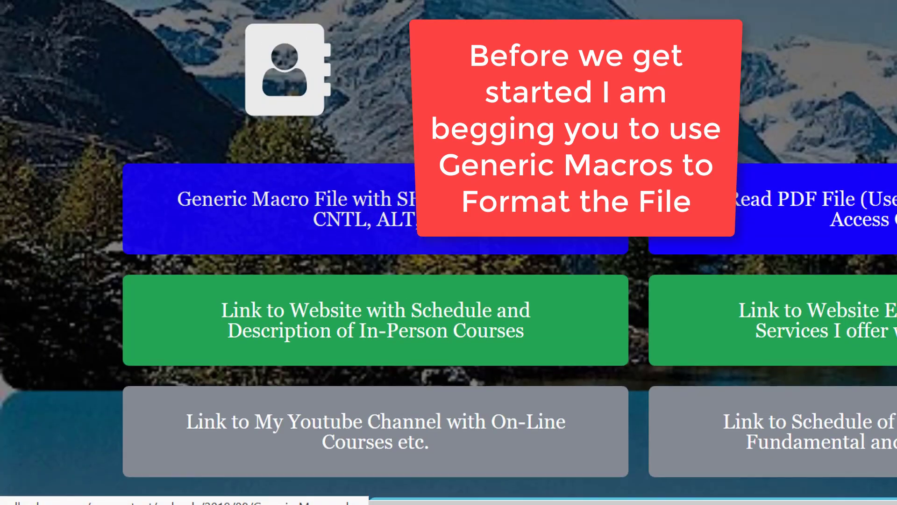
scroll(449, 252, "up", 3)
scroll(448, 252, "down", 2)
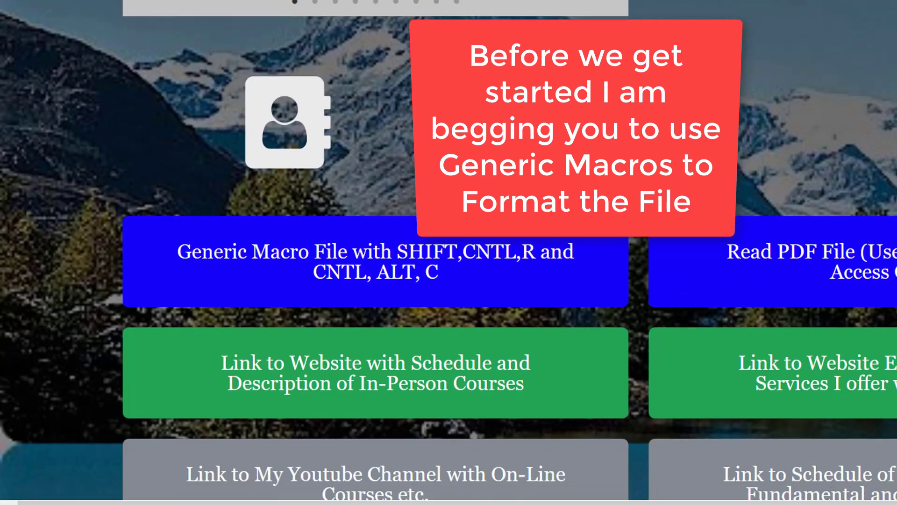
scroll(463, 201, "down", 1)
left_click(369, 220)
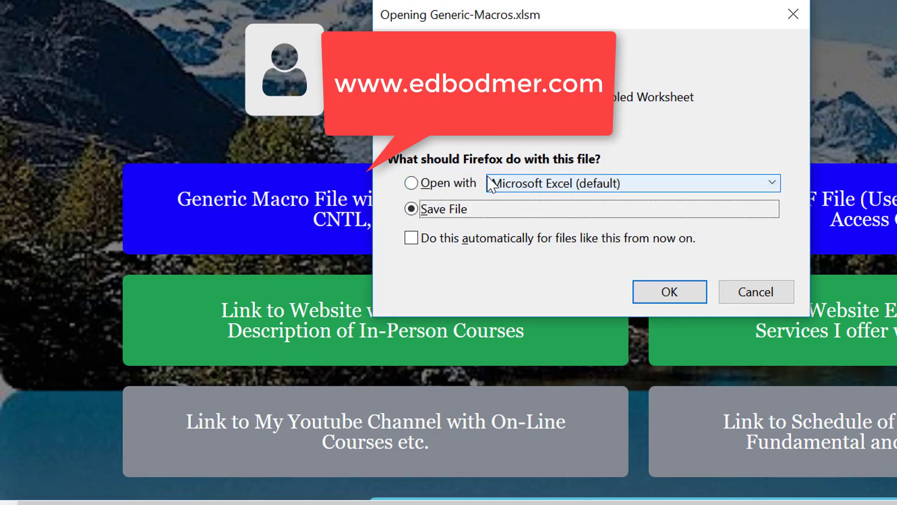
left_click(490, 184)
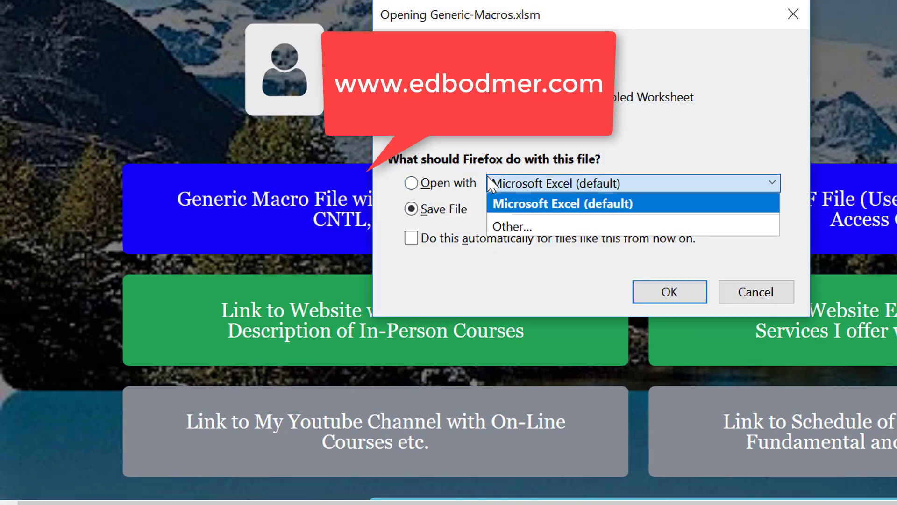
left_click(429, 187)
left_click(429, 186)
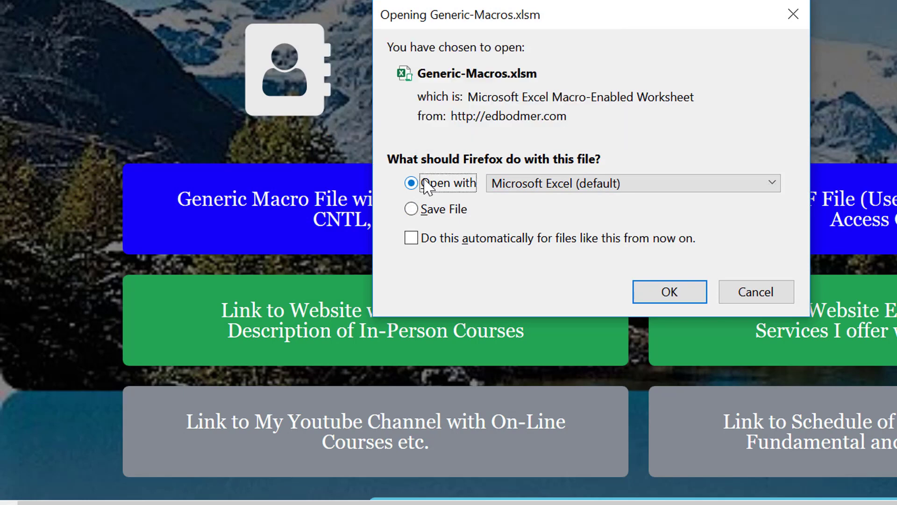
left_click(681, 294)
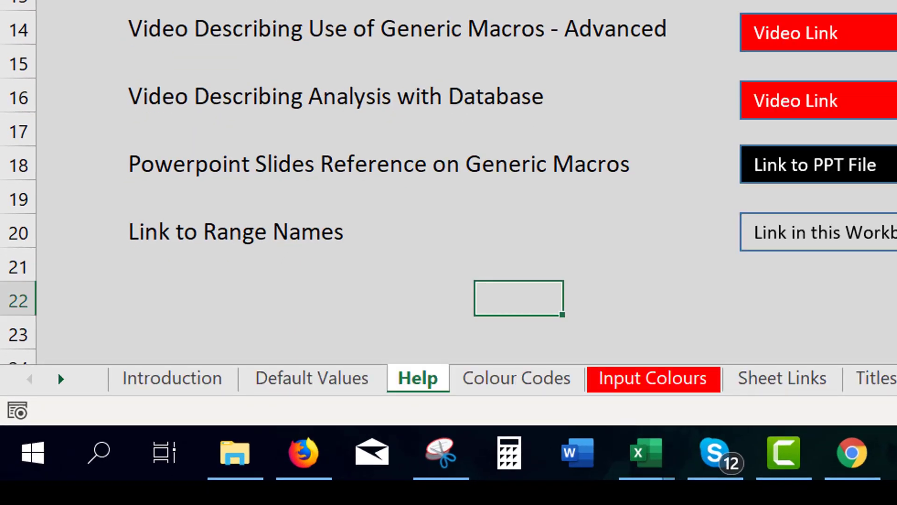
Dismiss the save prompt in the Generic-Macros workbook and run the Implement/Initialise macro on its Introduction sheet.
key("ctrl+Page_Up")
key("ctrl+Page_Up")
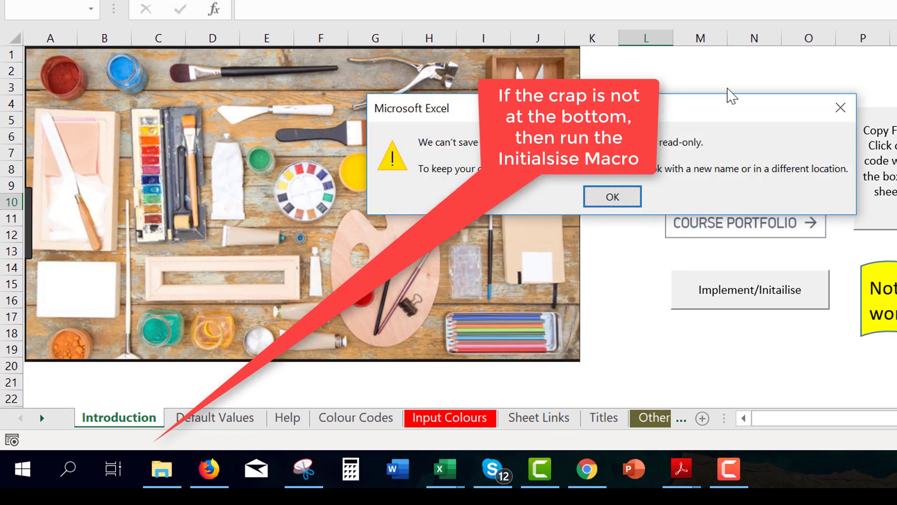
left_click(840, 107)
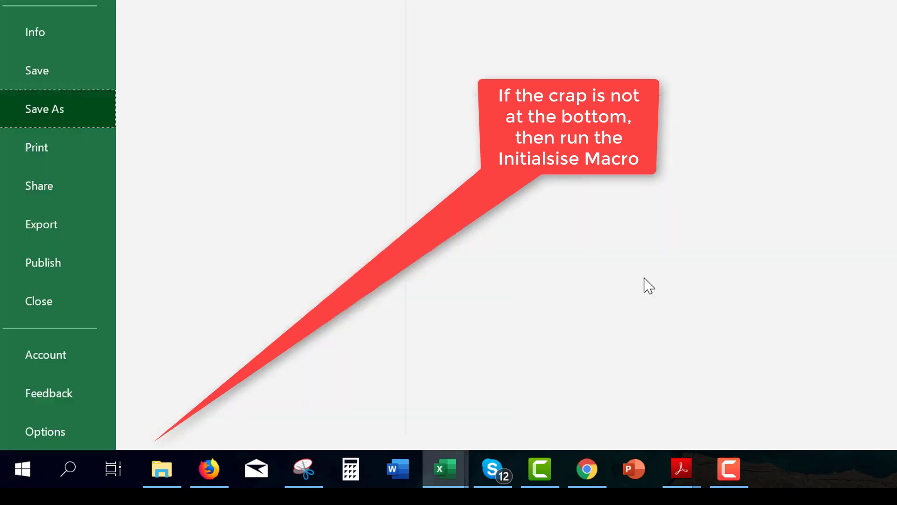
key("Escape")
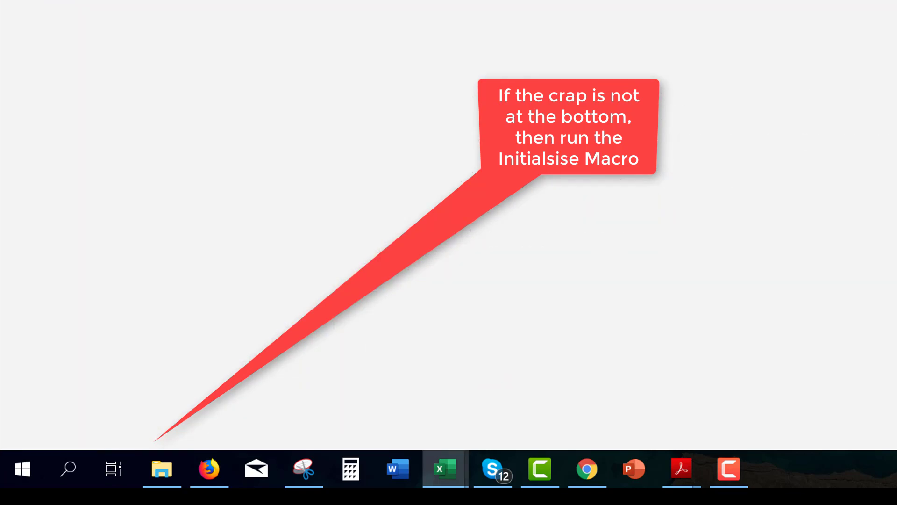
left_click(622, 269)
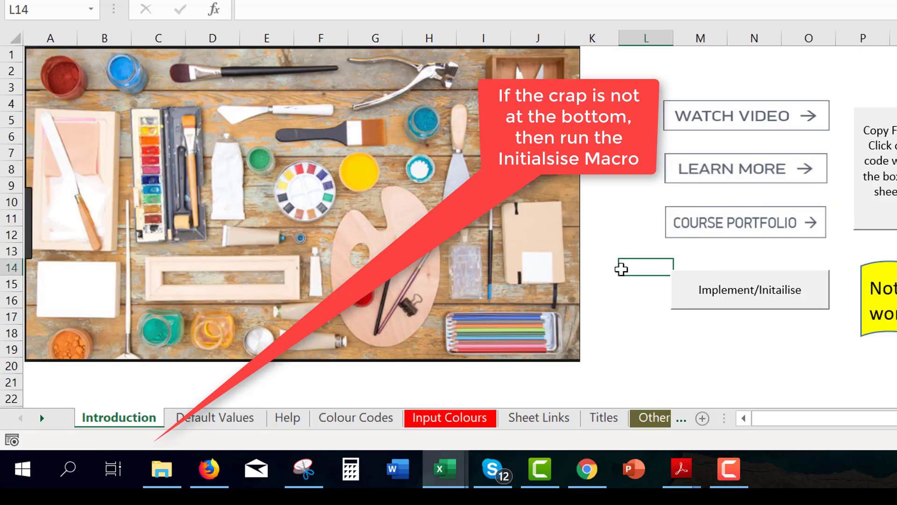
left_click(714, 312)
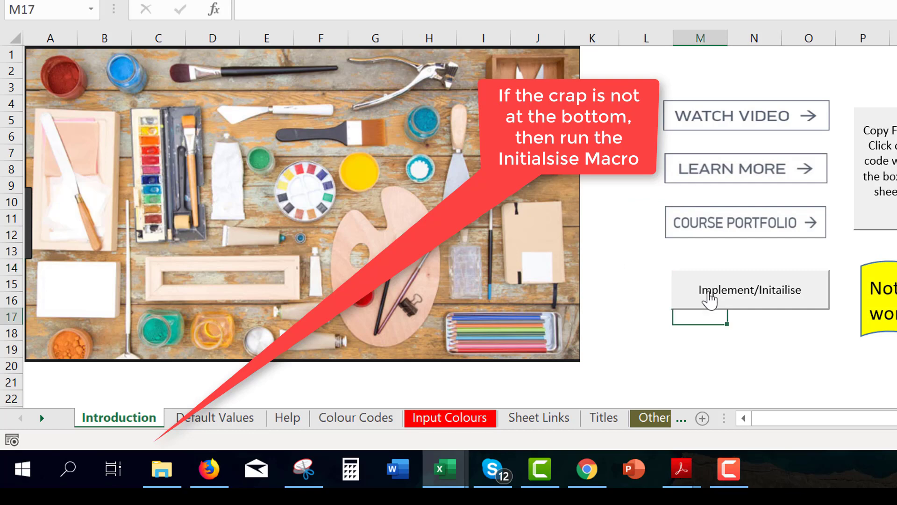
left_click(710, 299)
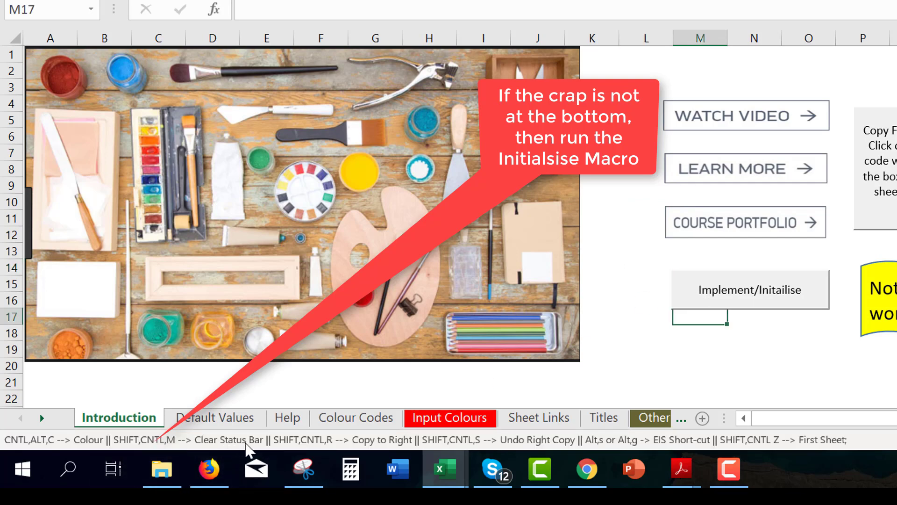
Return to the ROI in PF and Econ Dep sheet and look through its IRR and ROIC Reconciliation block down to row 25.
left_click(634, 330)
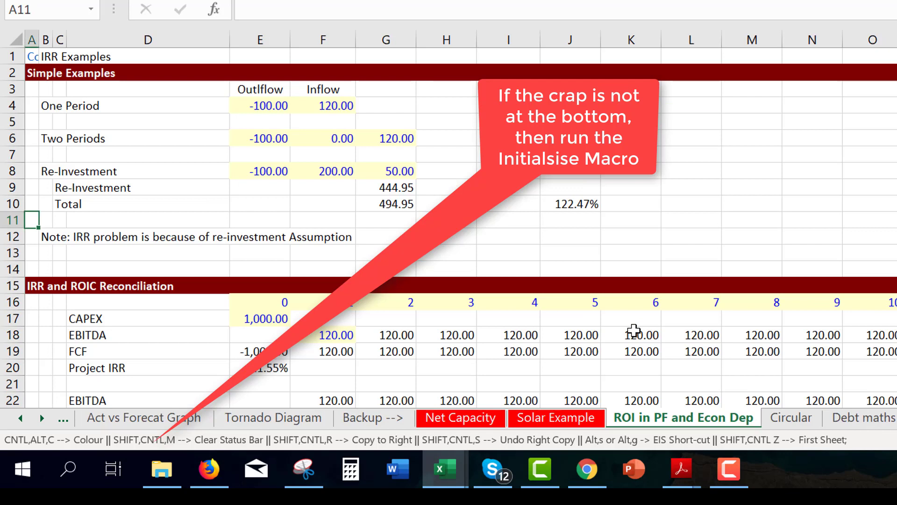
key("Down")
key("Down")
key("Down")
key("Down")
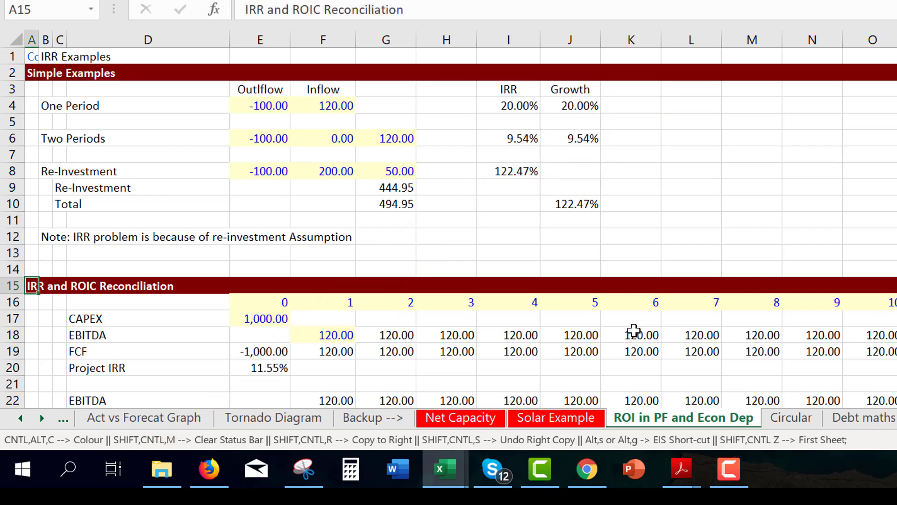
key("Down")
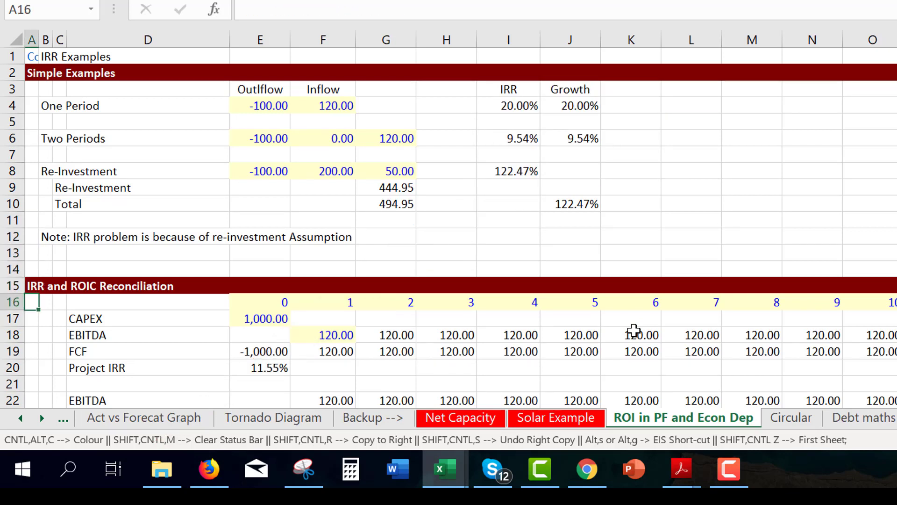
key("Down")
key("Down")
key("Down")
key("Down")
key("Down")
key("Down")
key("Down")
key("Down")
key("Down")
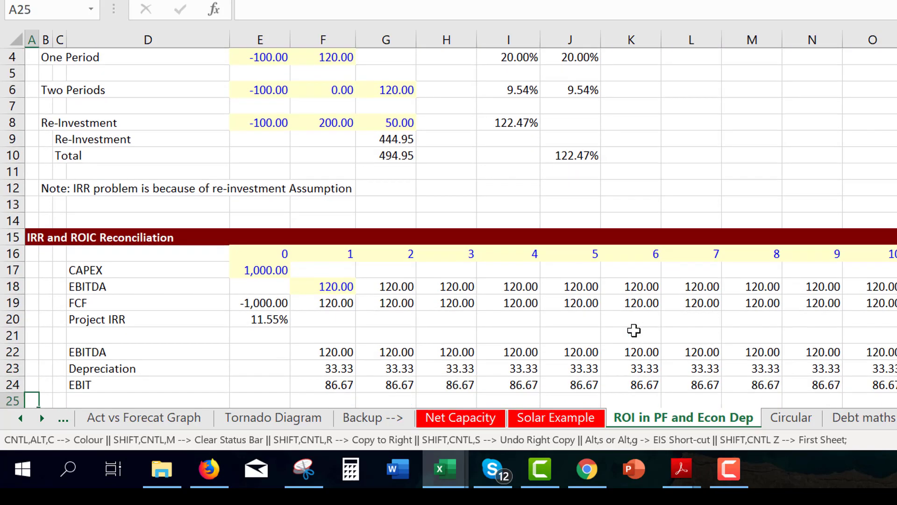
Set the period 1 EBITDA in cell F18 to 90 and recalculate the workbook.
key("Up")
key("Up")
key("Up")
key("Up")
key("Up")
key("Up")
key("Up")
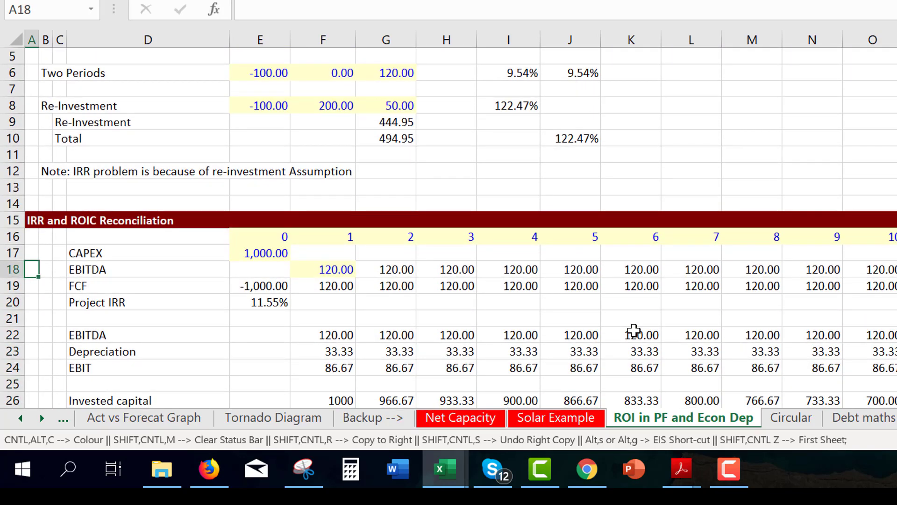
key("Right")
key("Right")
key("Right")
key("Right")
key("Right")
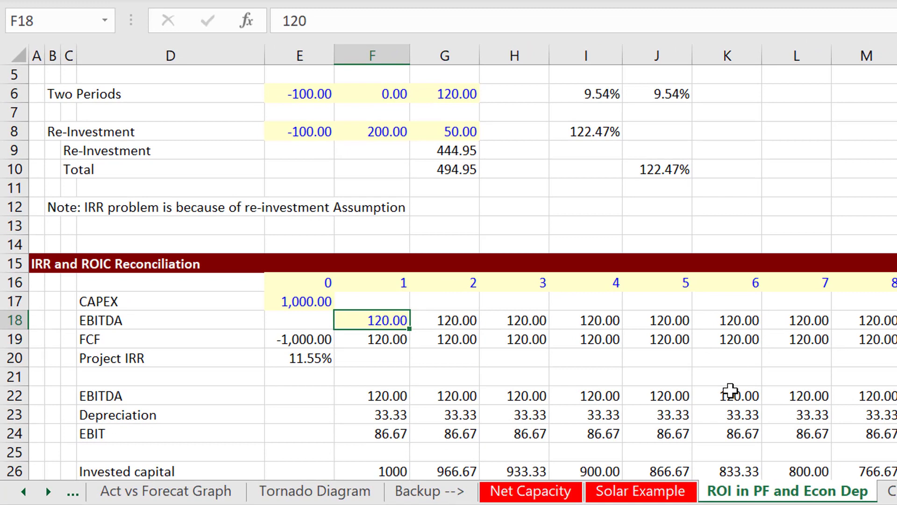
type("90")
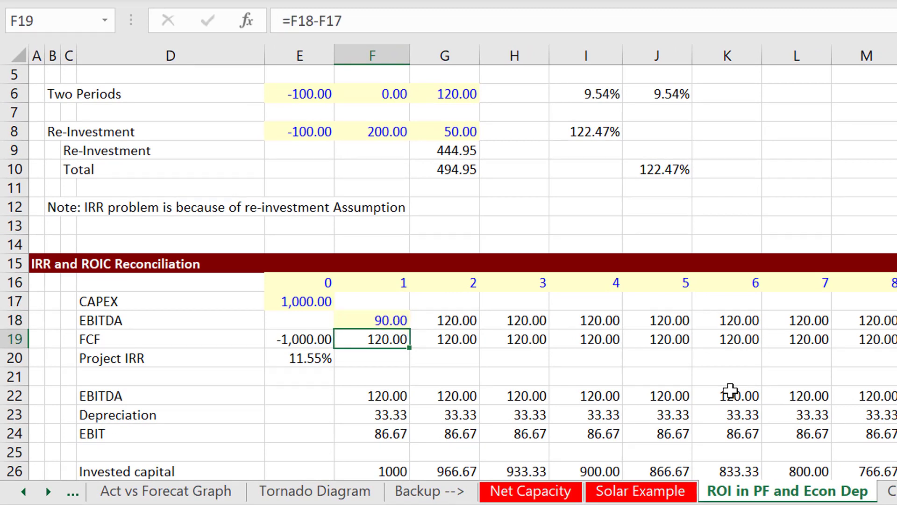
key("Up")
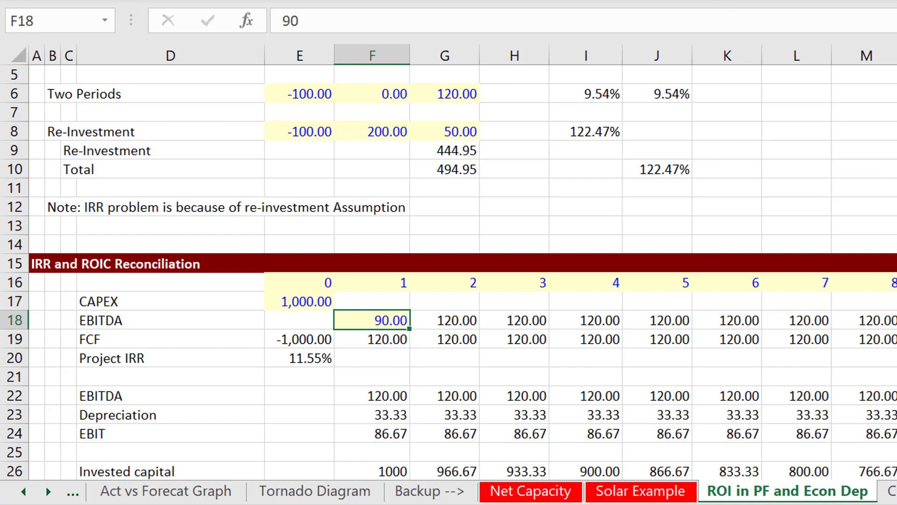
key("F9")
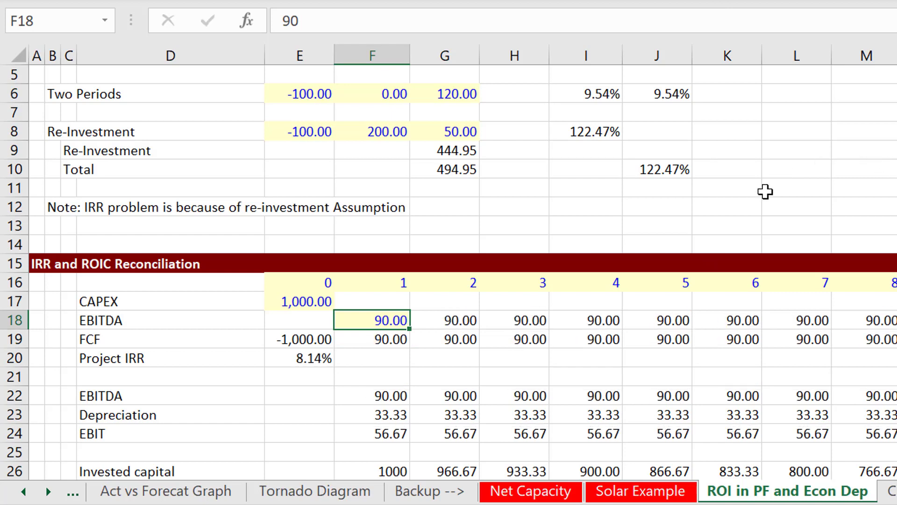
Inspect the Project IRR formula in cell E20 and go back to the EBITDA input in F18.
key("Down")
key("Down")
key("Left")
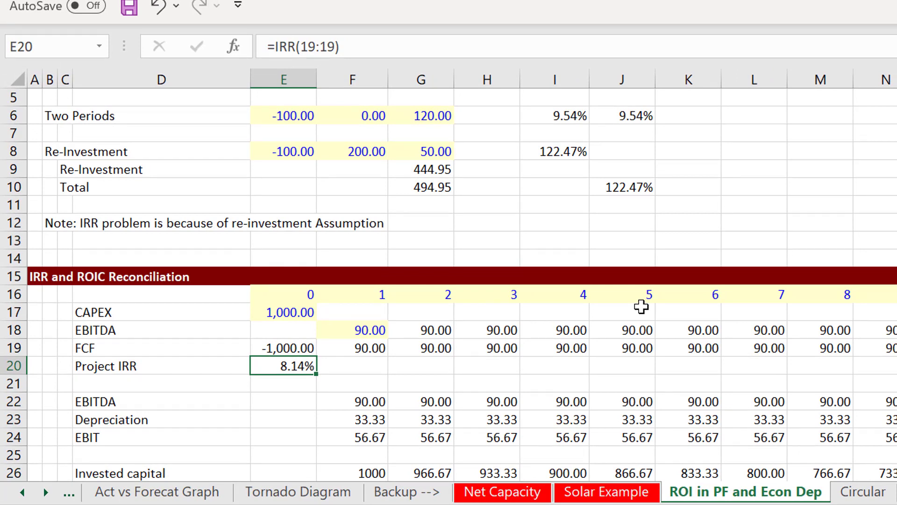
key("Up")
key("Up")
key("Right")
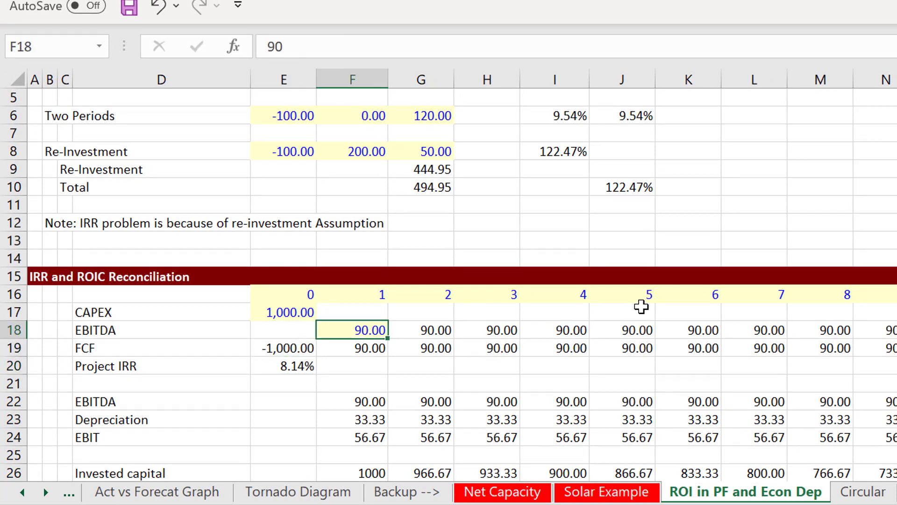
Review the reconciliation rows from EBITDA and Depreciation through Invested capital, Return on capital and Weighting factor to the Weighted ROIC Proof.
key("Down")
key("Down")
key("Down")
key("Down")
key("Down")
key("Down")
key("Down")
key("Down")
key("Down")
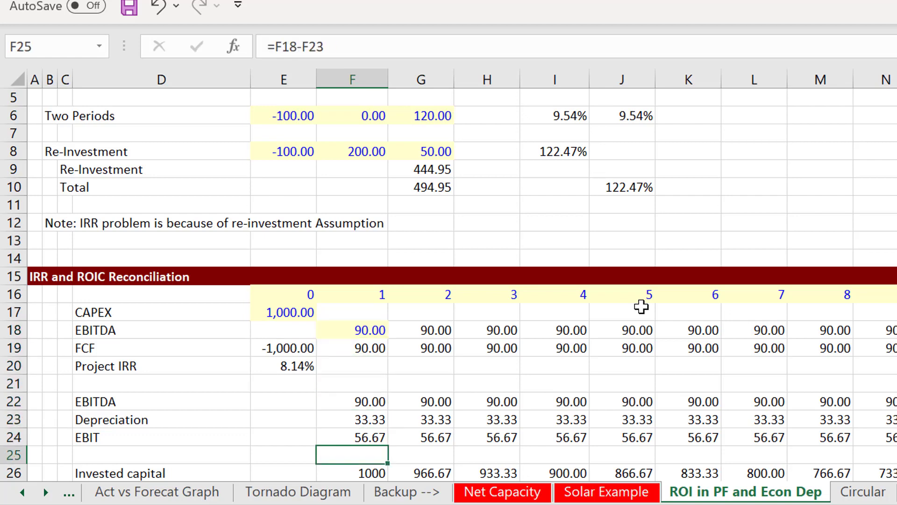
key("Down")
key("Down")
key("Down")
key("Down")
key("Down")
key("Down")
key("Down")
key("Down")
key("Down")
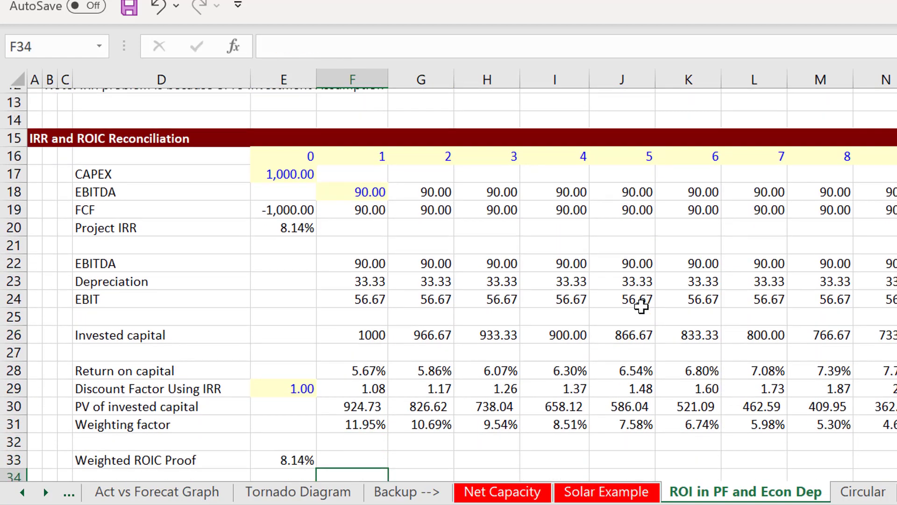
key("Down")
key("Up")
key("Up")
key("Up")
key("Up")
key("Up")
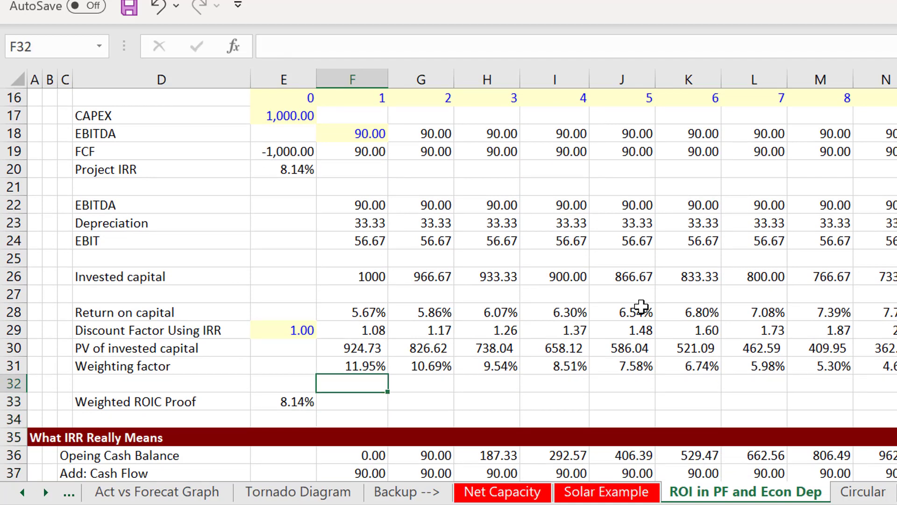
Compare the Weighted ROIC Proof in cell E33 with the Project IRR in cell E20.
key("Left")
key("Down")
key("Up")
key("Up")
key("Up")
key("Up")
key("Up")
key("Up")
key("Up")
key("Up")
key("Up")
key("Up")
key("Up")
key("Up")
key("Up")
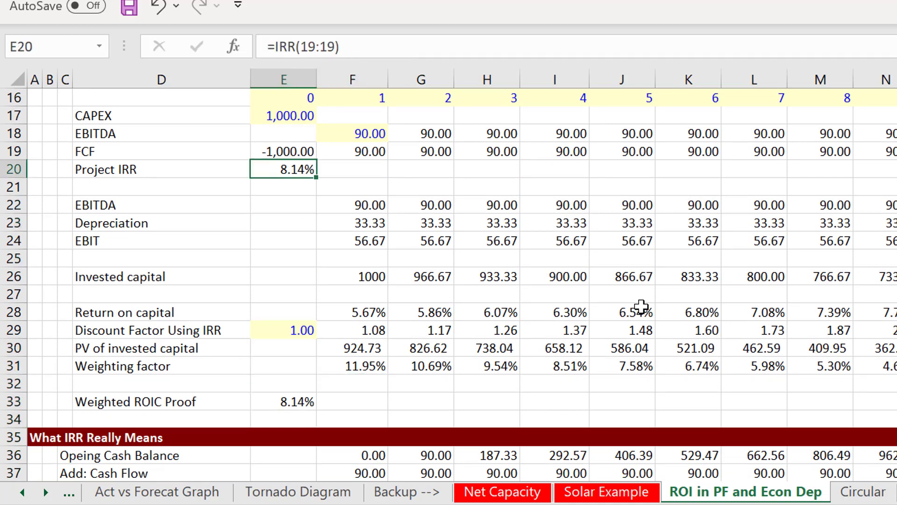
Examine the Return on capital row and the Discount Factor Using IRR formula in cell F29.
key("Down")
key("Down")
key("Down")
key("Down")
key("Down")
key("Down")
key("Down")
key("Down")
key("Down")
key("Down")
key("Up")
key("Up")
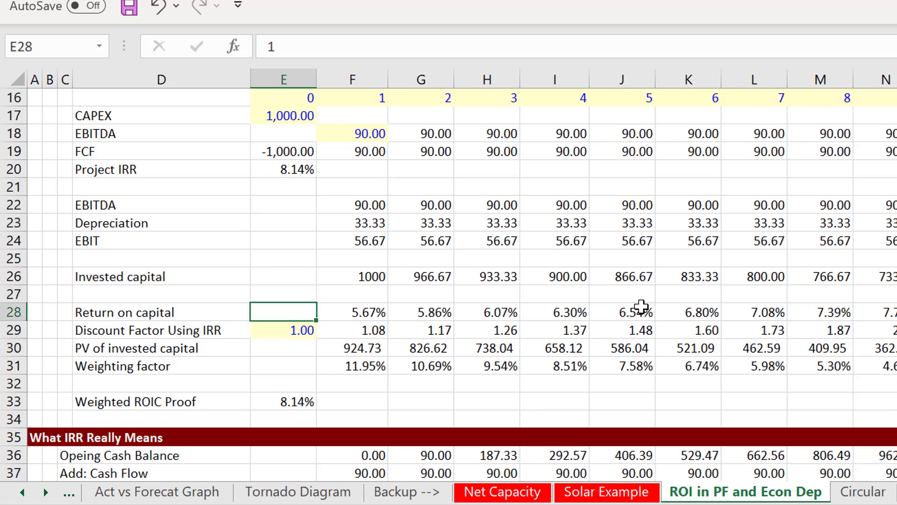
key("Right")
key("Right")
key("Left")
key("Down")
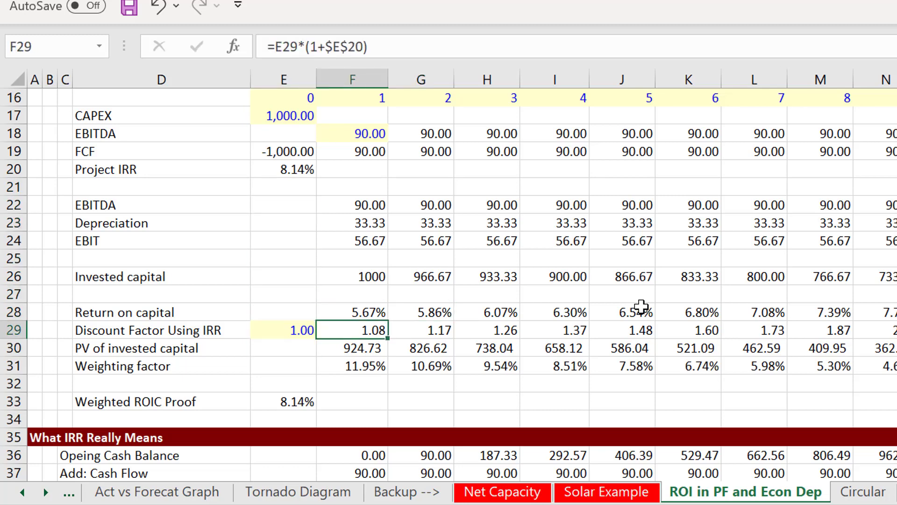
Review the What IRR Really Means block, from the opening cash balance to the IRR row.
key("Down")
key("Down")
key("Down")
key("Down")
key("Down")
key("Down")
key("Down")
key("Down")
key("Down")
key("Down")
key("Down")
key("Down")
key("Down")
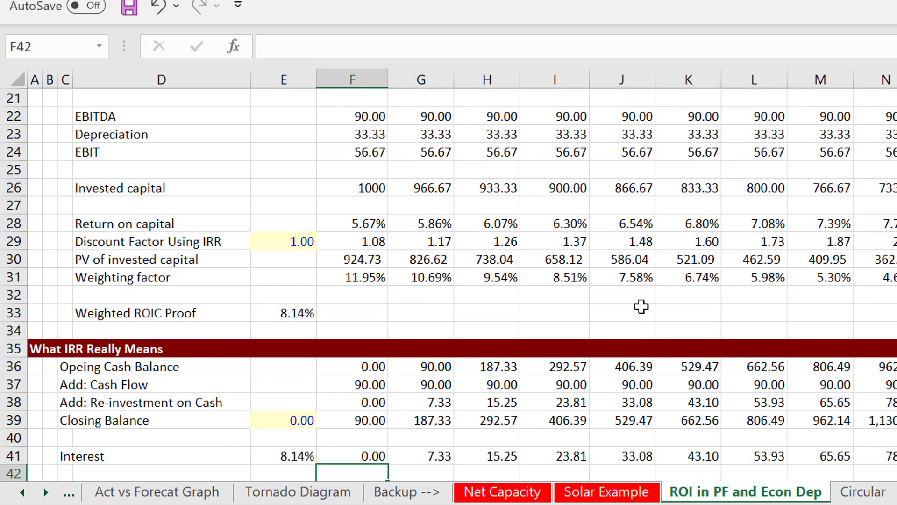
key("Down")
key("Down")
key("Down")
key("Down")
key("Down")
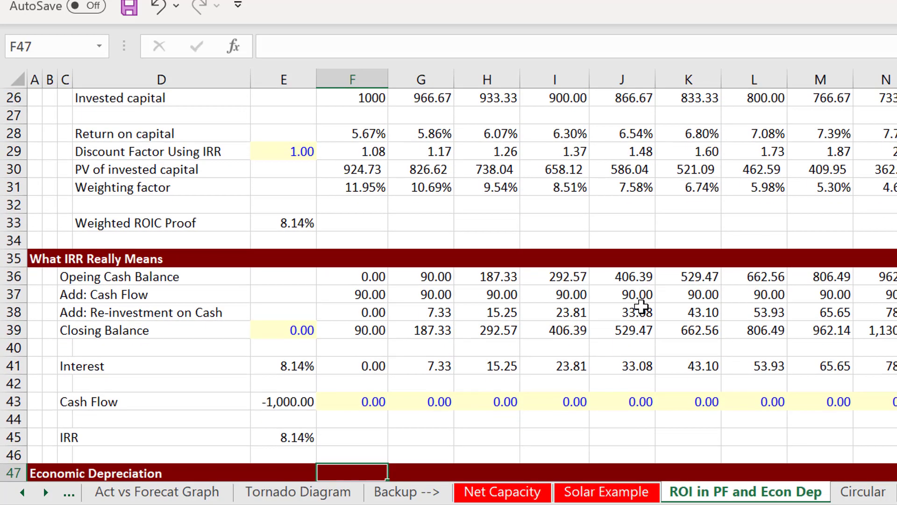
Check the initial Cash Flow formula in cell E43 of the What IRR Really Means block.
key("Up")
key("Up")
key("Up")
key("Up")
key("Up")
key("Up")
key("Left")
key("Down")
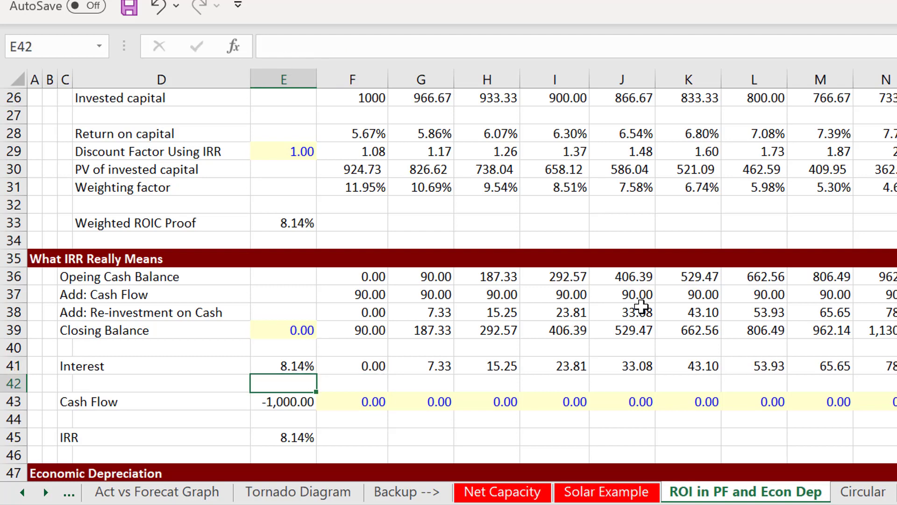
key("Down")
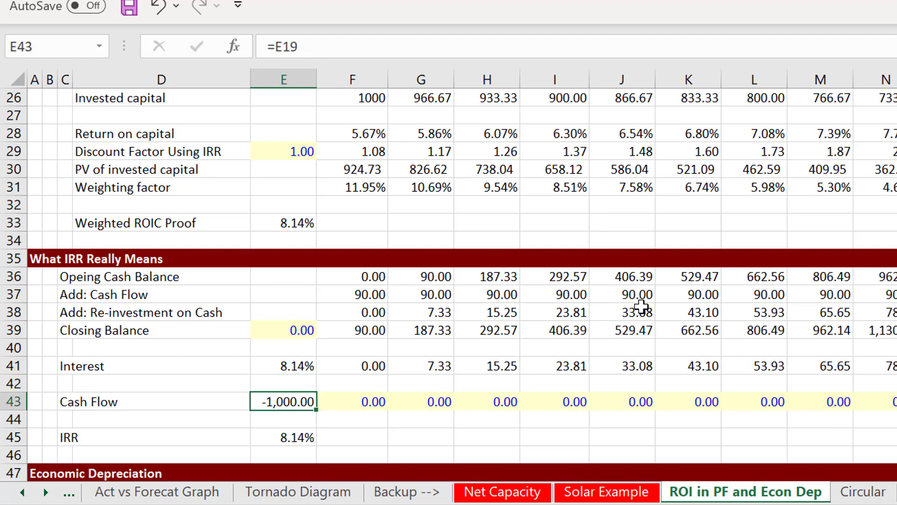
Review the Economic Depreciation block from Value of Project at IRR down through Investment and ROIC.
key("Down")
key("Down")
key("Down")
key("Down")
key("Down")
key("Down")
key("Down")
key("Down")
key("Down")
key("Down")
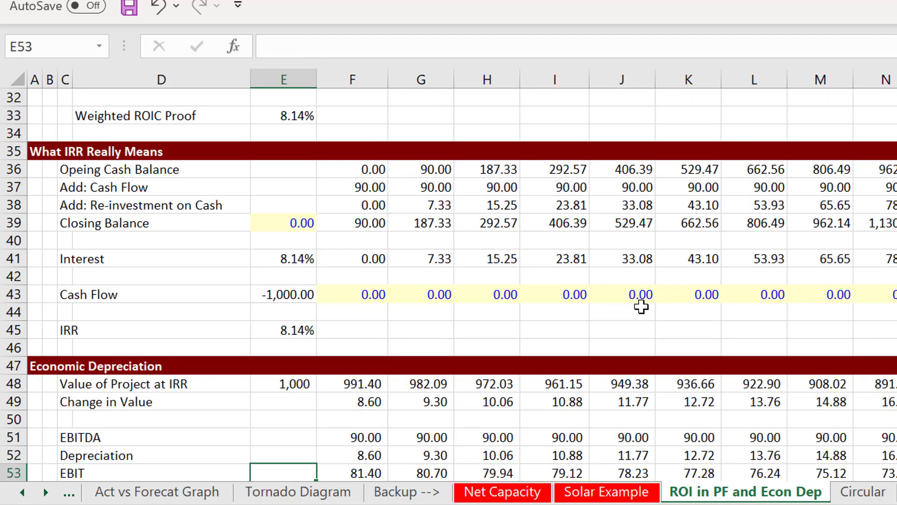
key("Down")
key("Down")
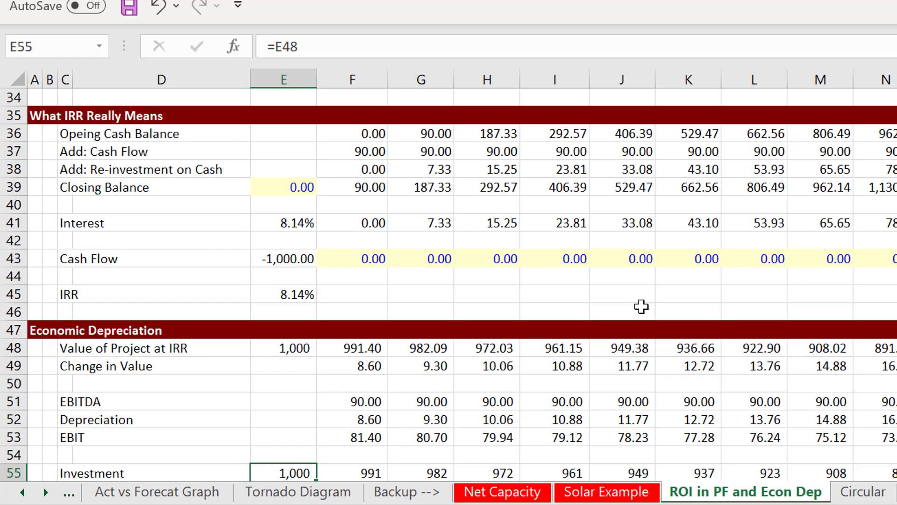
key("Down")
key("Down")
key("Down")
key("Up")
key("Up")
key("Up")
key("Up")
key("Up")
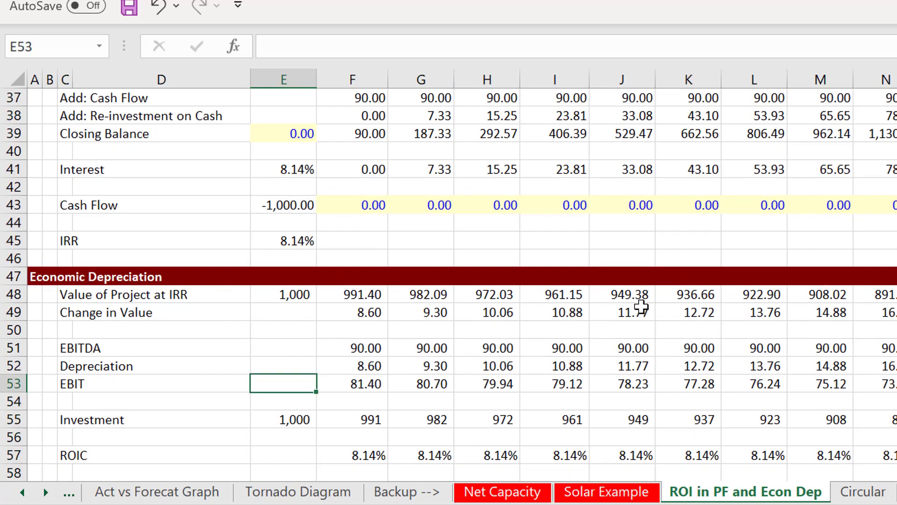
Go over the Economic Depreciation rows from Value of Project again and inspect the ROIC formula in cell G57.
key("Up")
key("Up")
key("Up")
key("Up")
key("Up")
key("Down")
key("Down")
key("Down")
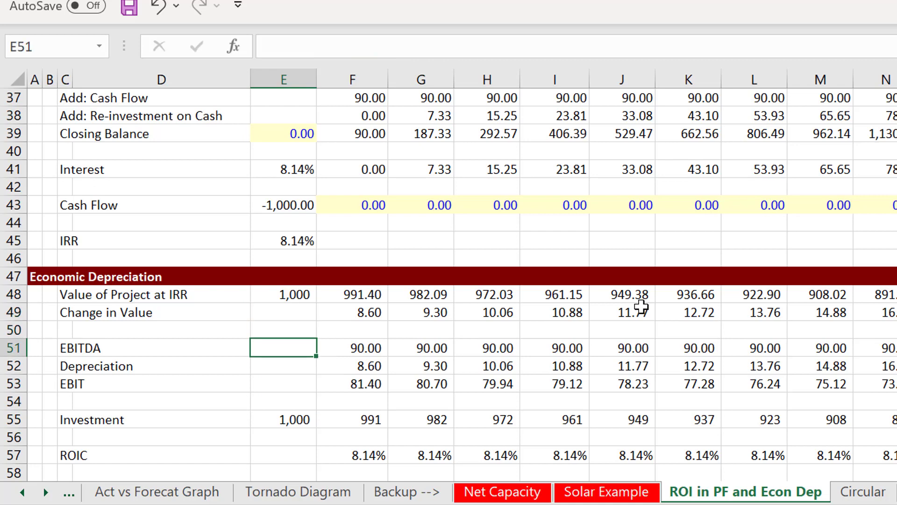
key("Down")
key("Down")
key("Down")
key("Down")
key("Down")
key("Down")
key("Right")
key("Right")
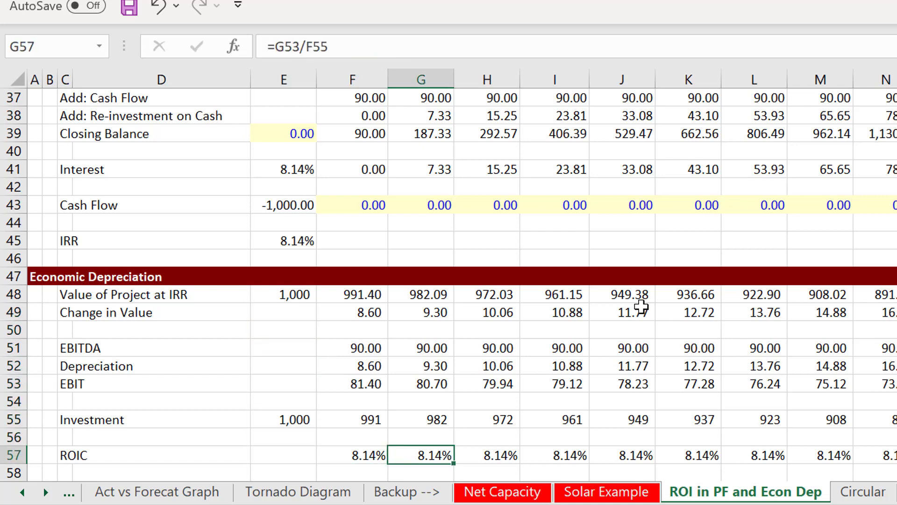
Review the ROIC values in row 57 of the Economic Depreciation block across all project years.
key("Right")
key("Right")
key("Right")
key("Right")
key("Right")
key("Right")
key("Right")
key("Right")
key("Right")
key("Right")
key("Right")
key("Right")
key("Right")
key("Right")
key("Right")
key("Right")
key("Right")
key("Right")
key("Right")
key("Right")
key("Left")
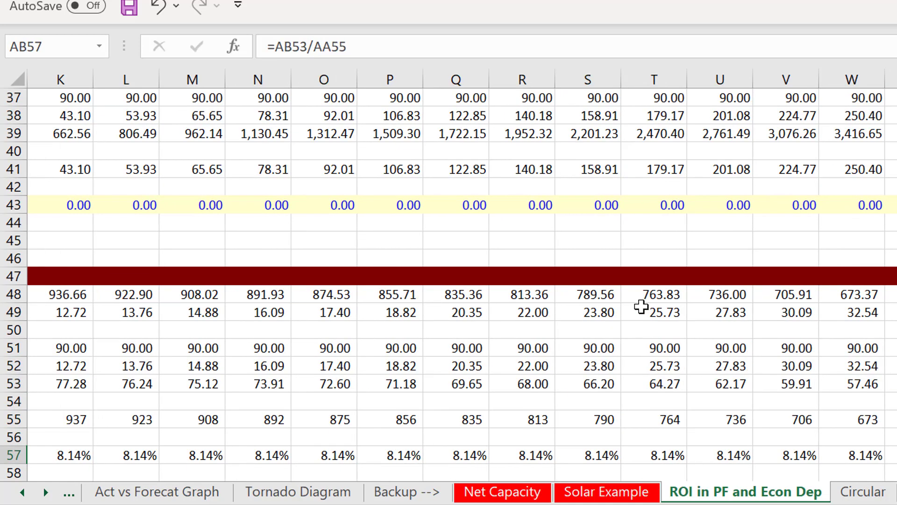
key("Left")
key("Left")
key("Left")
key("Left")
key("Left")
key("Left")
key("Left")
key("Left")
key("Left")
key("Left")
key("Left")
key("Left")
key("Left")
key("Left")
key("Left")
key("Left")
key("Left")
key("Left")
key("Left")
key("Left")
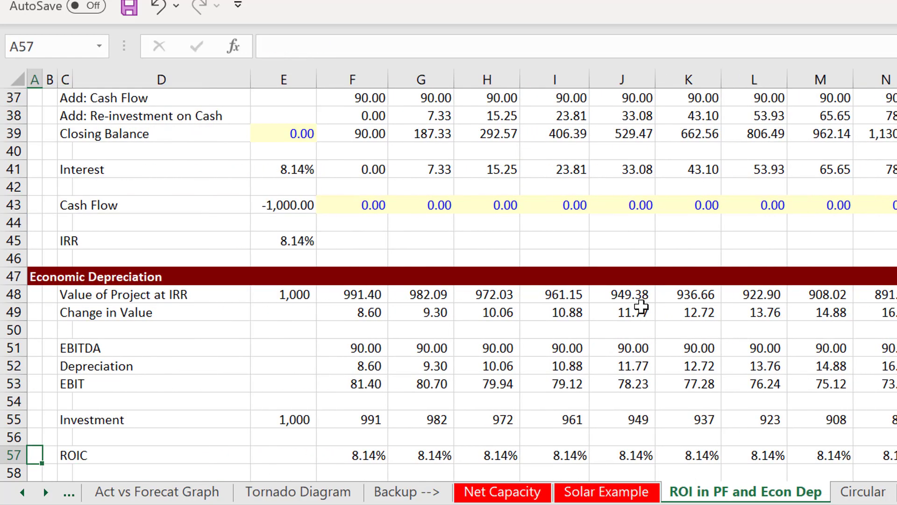
Inspect the Value of Project at IRR formula in cell F48 and the cells it references, along with the Change in Value formula below it.
key("Up")
key("Up")
key("Up")
key("Up")
key("Up")
key("Right")
key("Right")
key("Right")
key("Right")
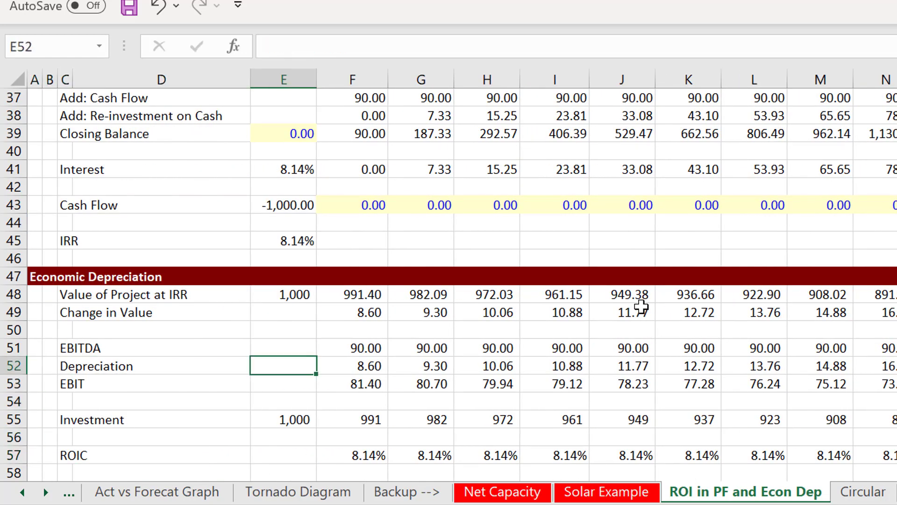
key("Right")
key("Up")
key("Up")
key("Up")
key("Up")
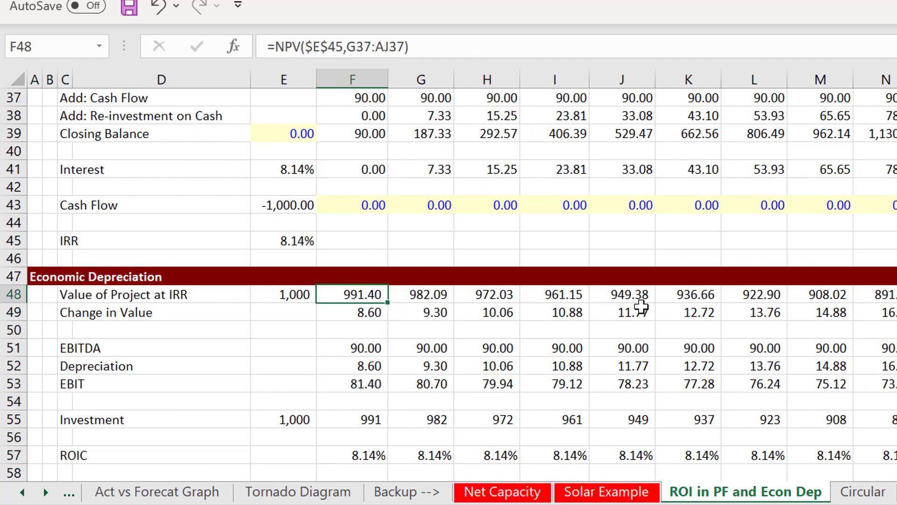
key("Down")
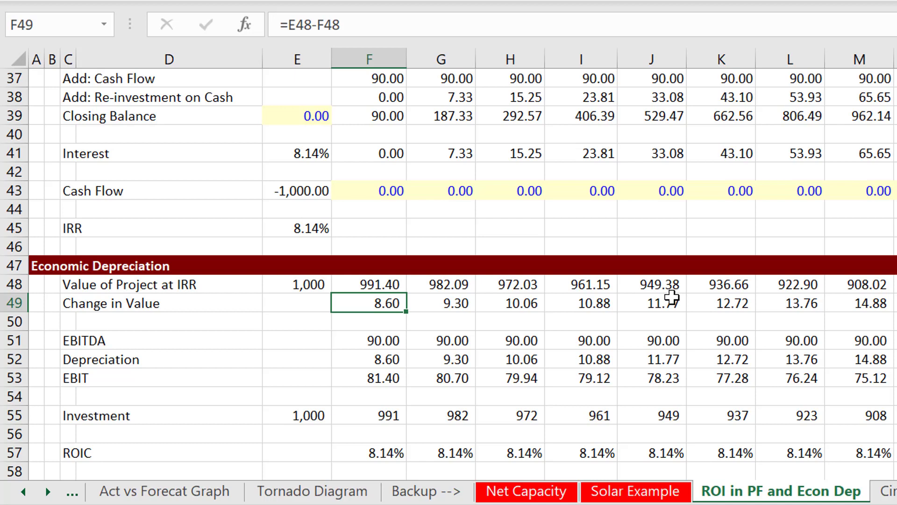
key("Up")
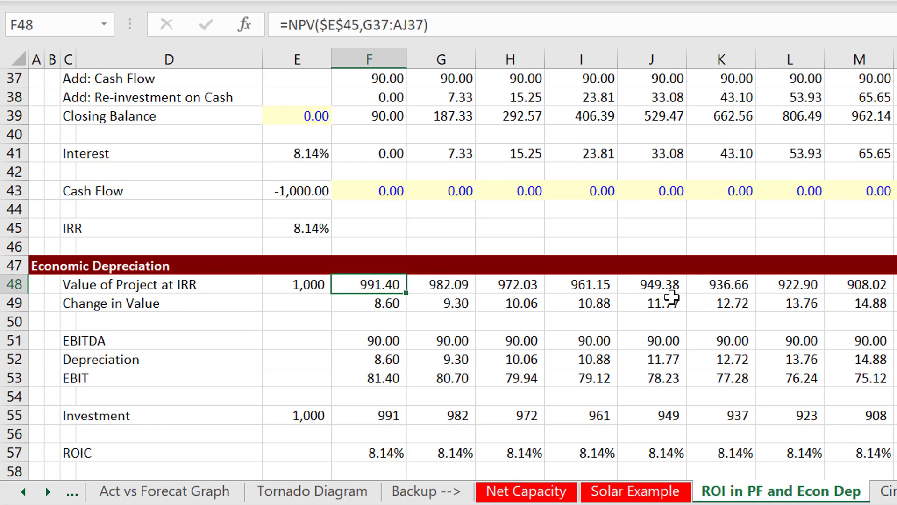
key("F2")
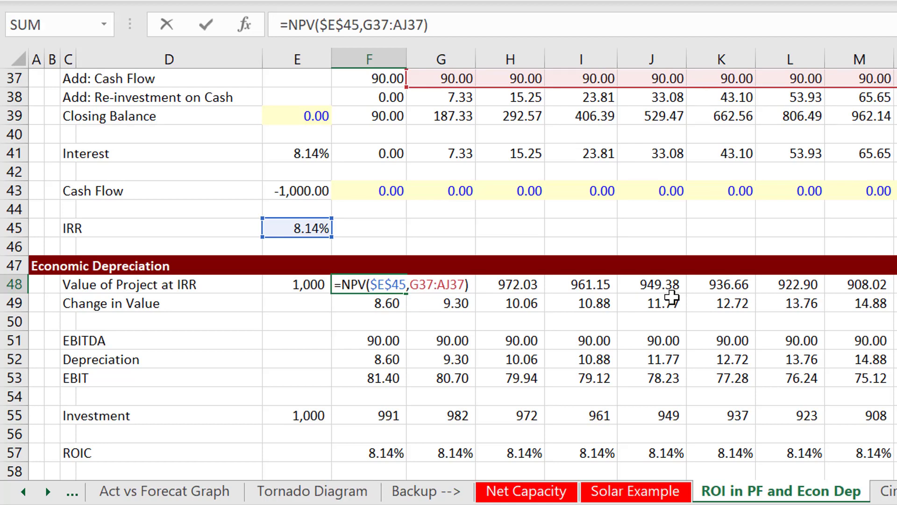
key("Escape")
Examine the Assume some bad and good years block, from its EBITDA row down to ROIC.
key("Down")
key("Down")
key("Down")
key("Down")
key("Down")
key("Down")
key("Down")
key("Down")
key("Down")
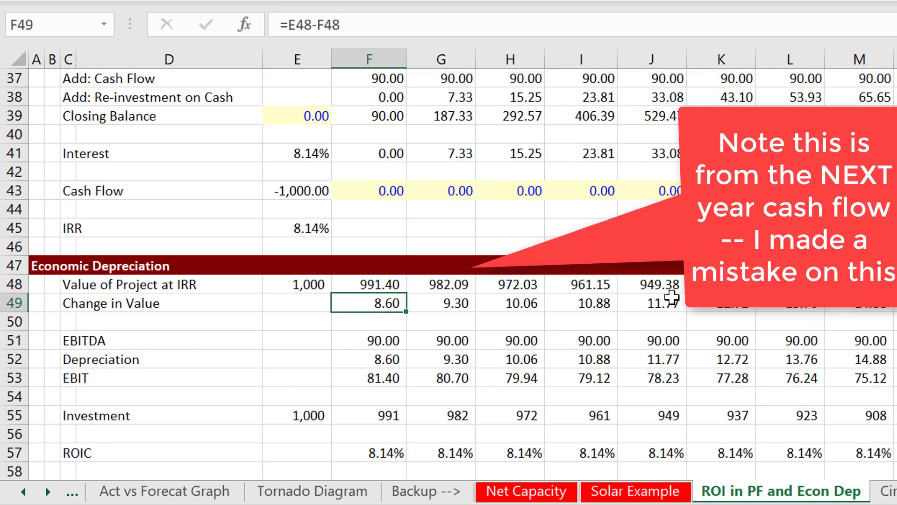
key("Down")
key("Down")
key("Down")
key("Down")
key("Down")
key("Down")
key("Down")
key("Down")
key("Down")
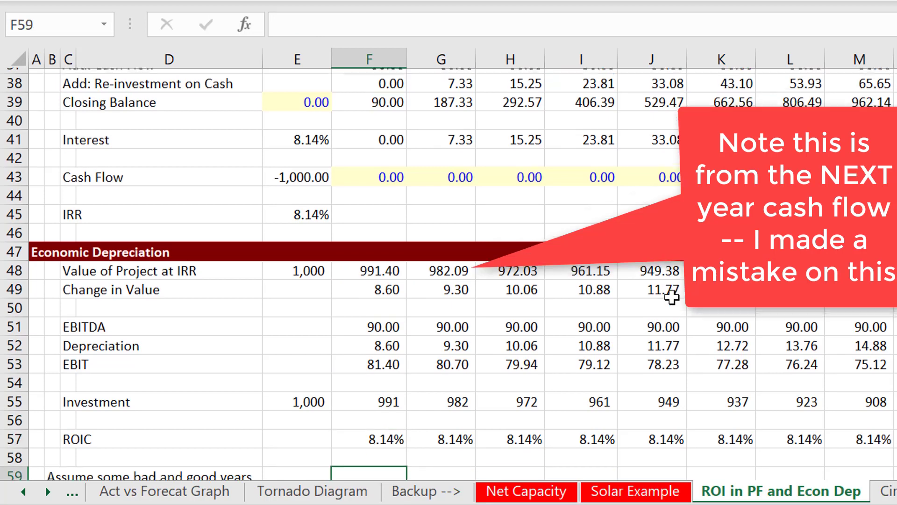
key("Down")
key("Down")
key("Down")
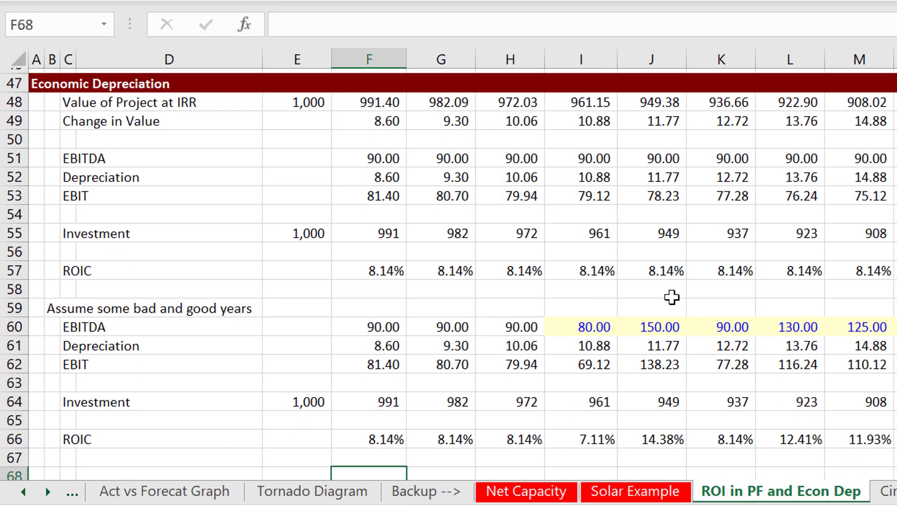
key("Up")
key("Up")
key("Up")
key("Up")
key("Up")
key("Up")
key("Up")
key("Up")
key("Up")
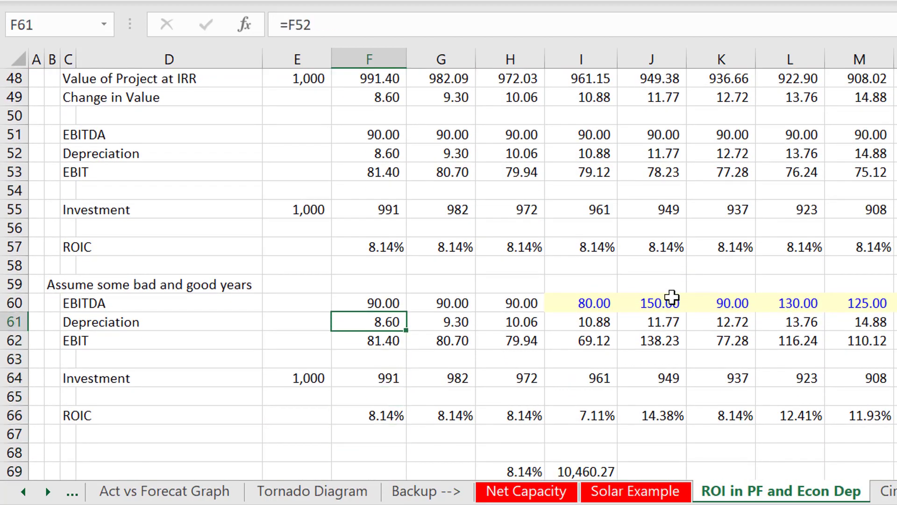
Set the year's EBITDA in cell J60 of the bad and good years block to 70.
key("Right")
key("Right")
key("Right")
key("Left")
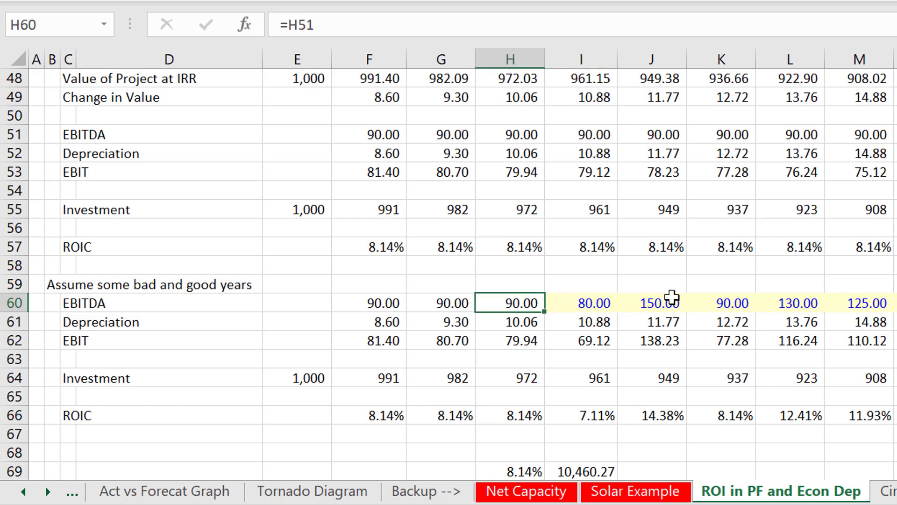
key("Right")
key("Left")
key("Right")
key("Right")
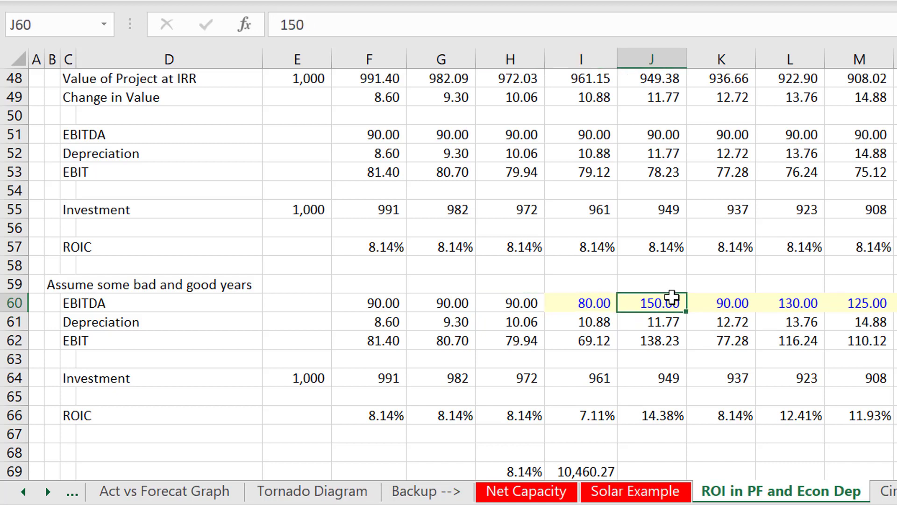
type("70")
key("Return")
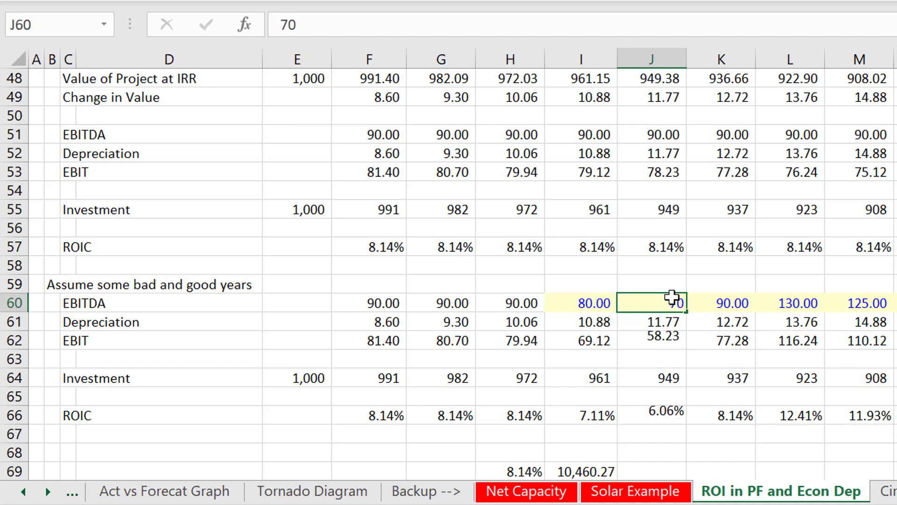
Set the following year's EBITDA in cell K60 to 60.
key("Up")
key("Right")
type("60")
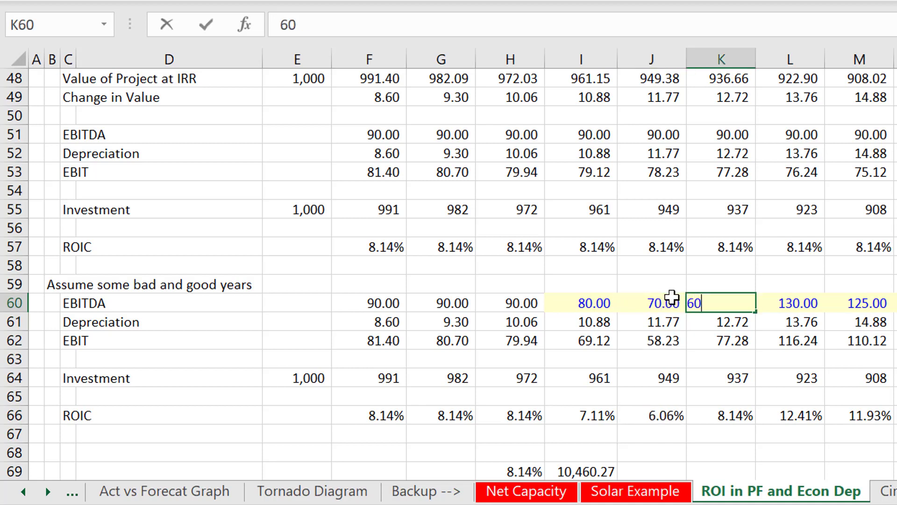
key("Return")
key("Up")
key("Right")
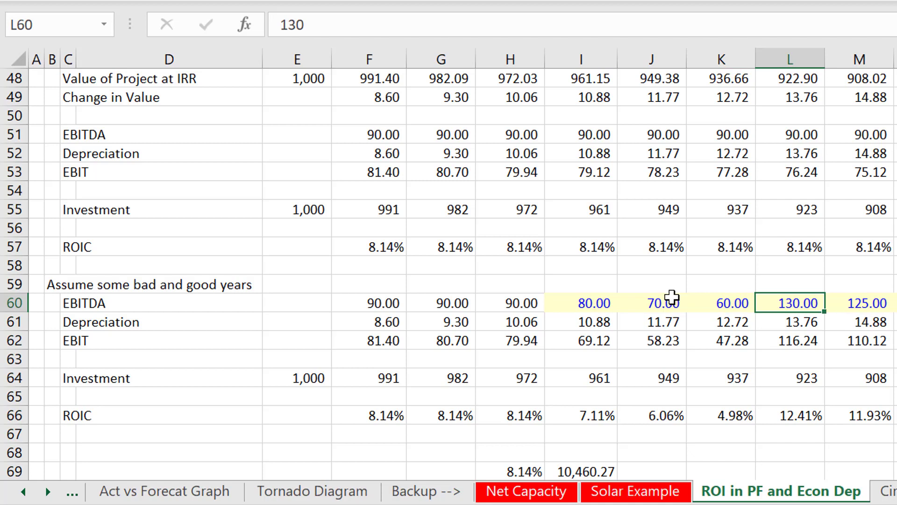
Check the ROIC in row 66 for the reduced-EBITDA years in columns I to K.
key("Down")
key("Down")
key("Down")
key("Down")
key("Down")
key("Down")
key("Left")
key("Left")
key("Left")
key("Left")
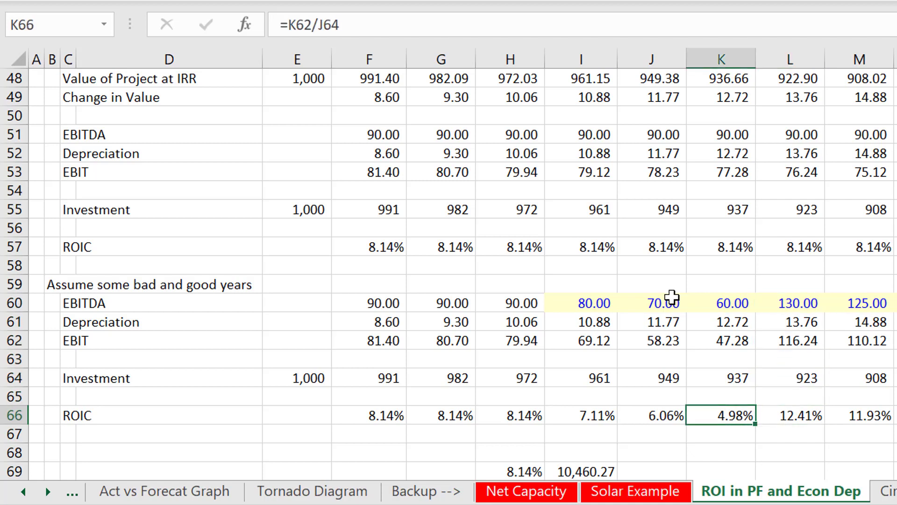
key("Left")
key("Right")
key("Right")
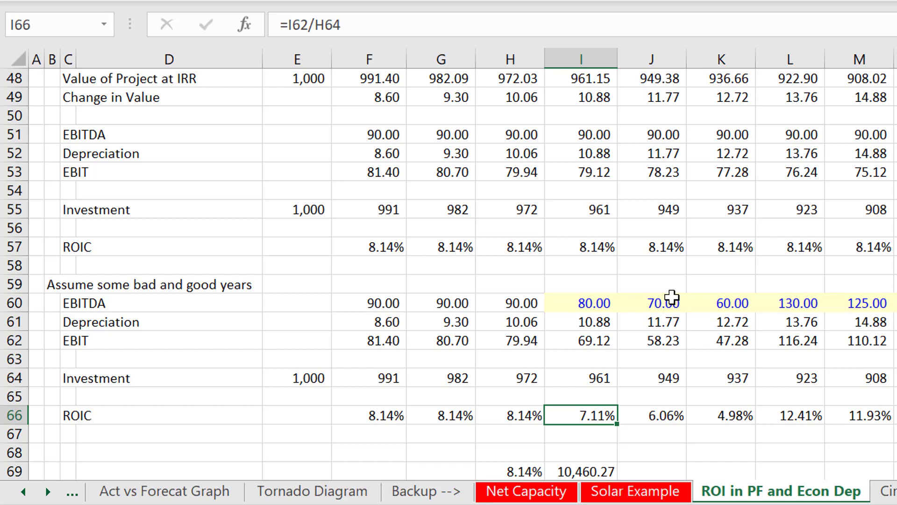
Compare the Depreciation link in H61 with the ROIC formulas in row 66 from column I through L.
key("Up")
key("Up")
key("Up")
key("Up")
key("Up")
key("Left")
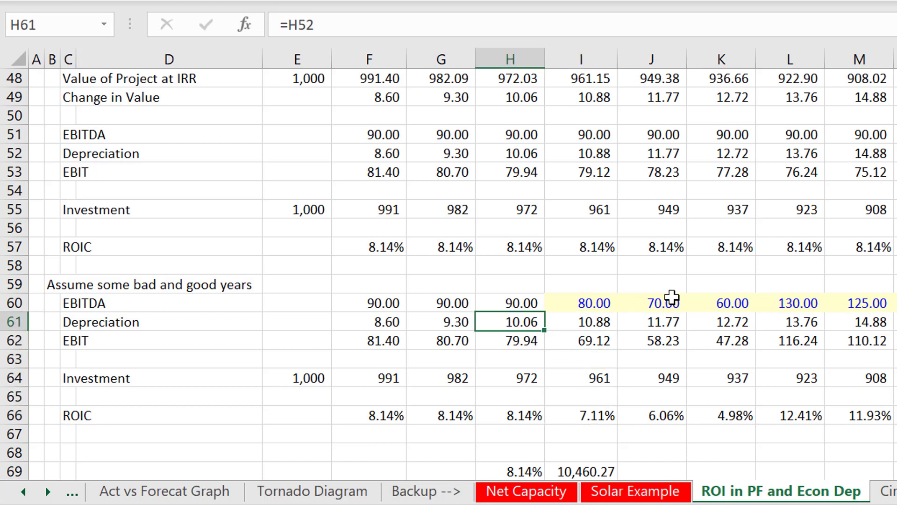
key("Down")
key("Down")
key("Down")
key("Down")
key("Down")
key("Right")
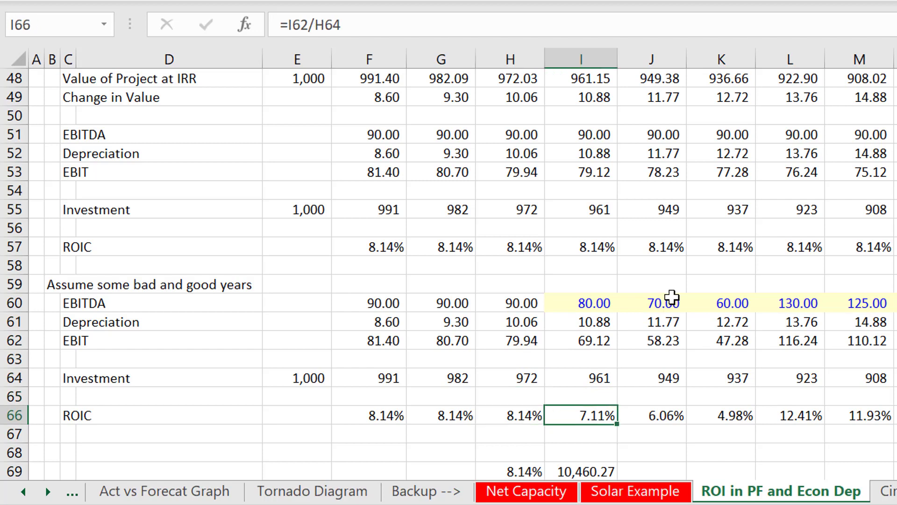
key("Right")
key("Right")
key("Right")
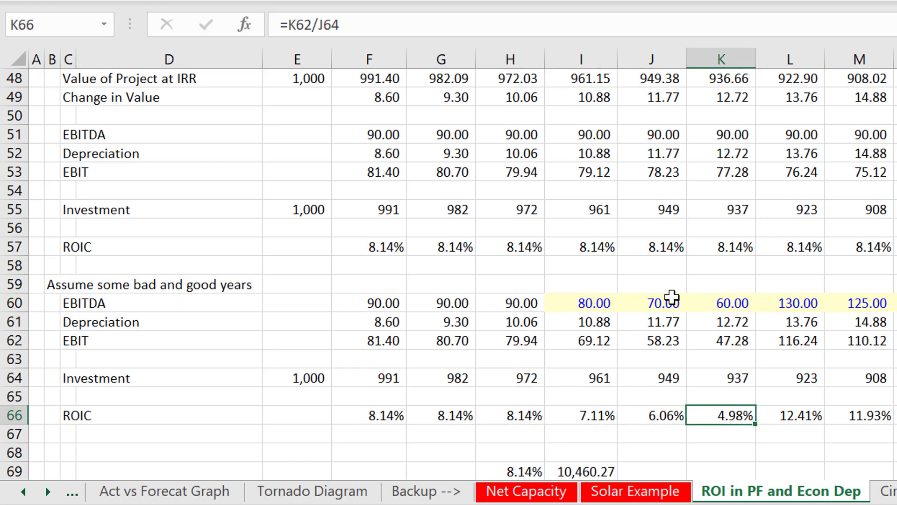
key("Up")
key("Up")
key("Up")
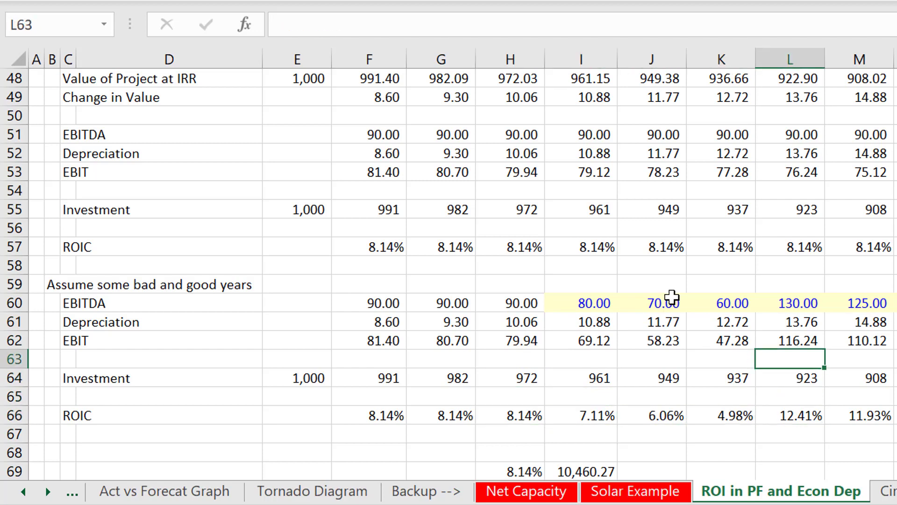
key("Down")
key("Down")
key("Down")
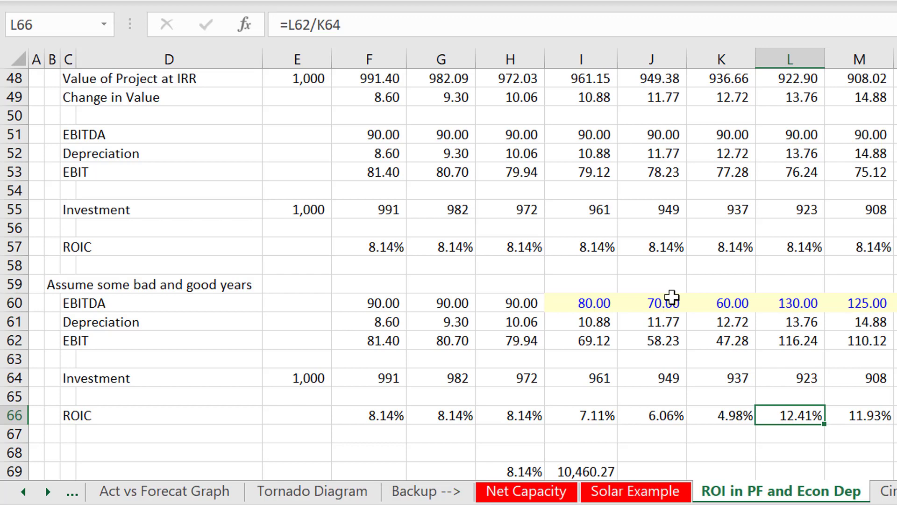
Return to the IRR and ROIC Reconciliation block and inspect the Return on capital formula in cell H28.
key("Page_Up")
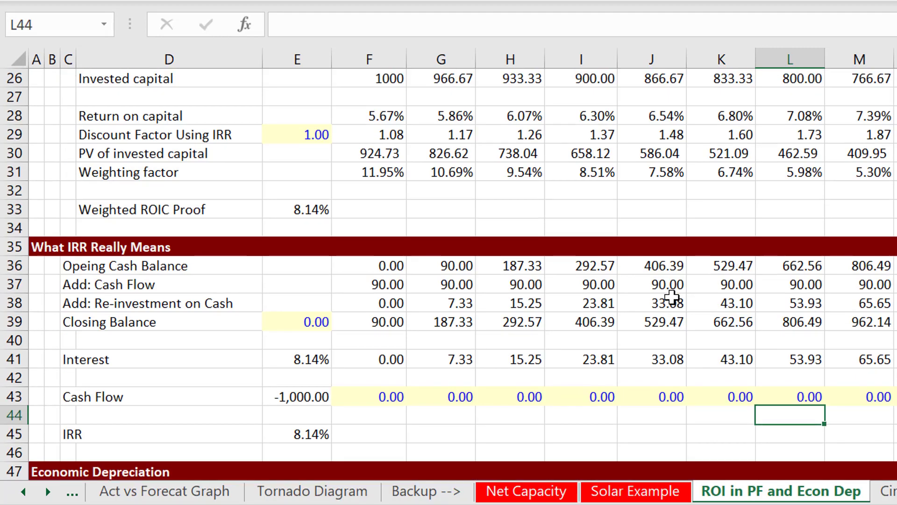
key("Left")
key("Left")
key("Left")
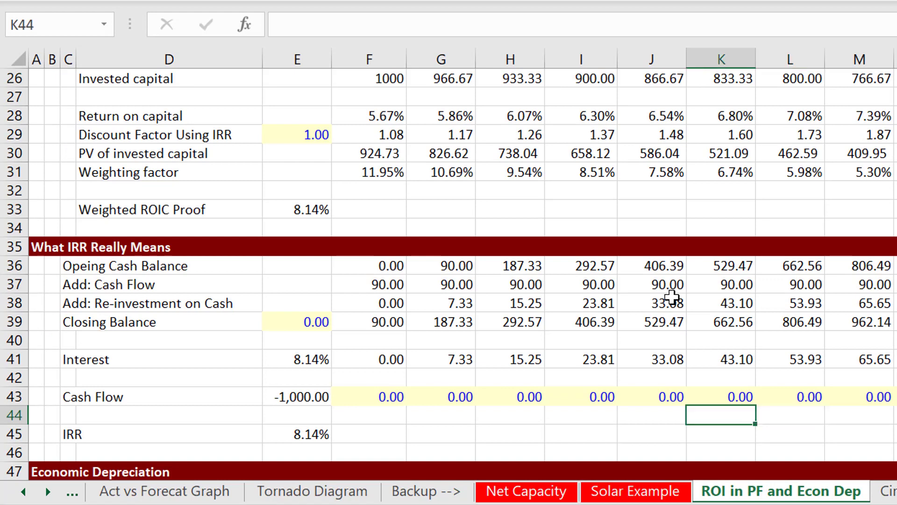
key("Page_Up")
key("Down")
key("Down")
key("Down")
key("Down")
key("Down")
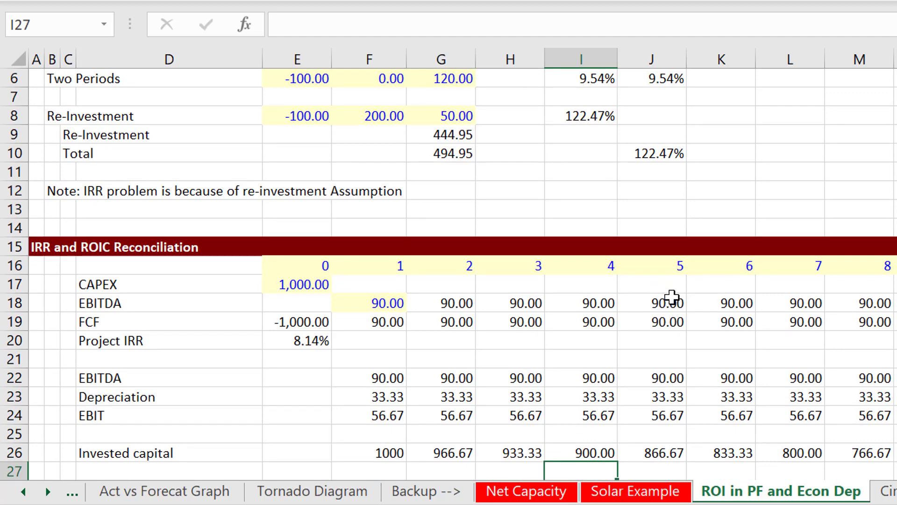
key("Down")
key("Down")
key("Up")
key("Left")
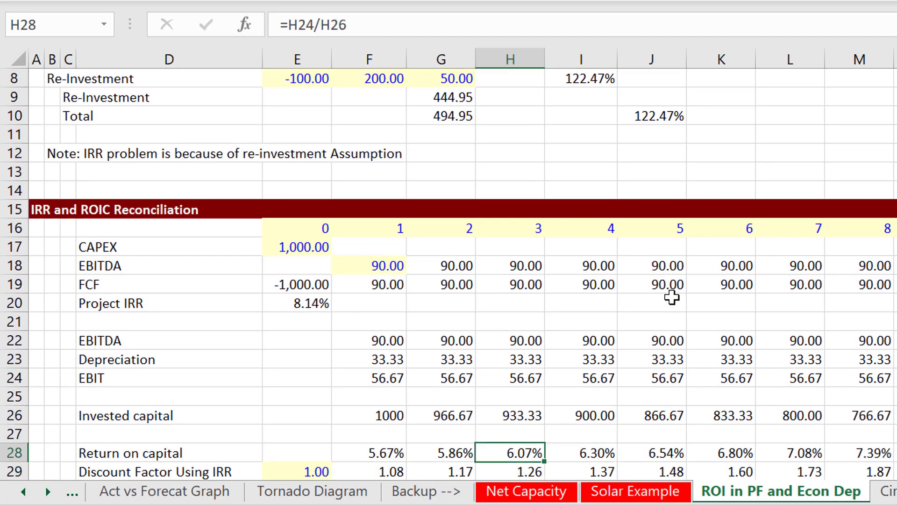
Inspect the Invested capital formula in cell F26 of the IRR and ROIC Reconciliation block.
key("Left")
key("Left")
key("Left")
key("Down")
key("Down")
key("Down")
key("Up")
key("Up")
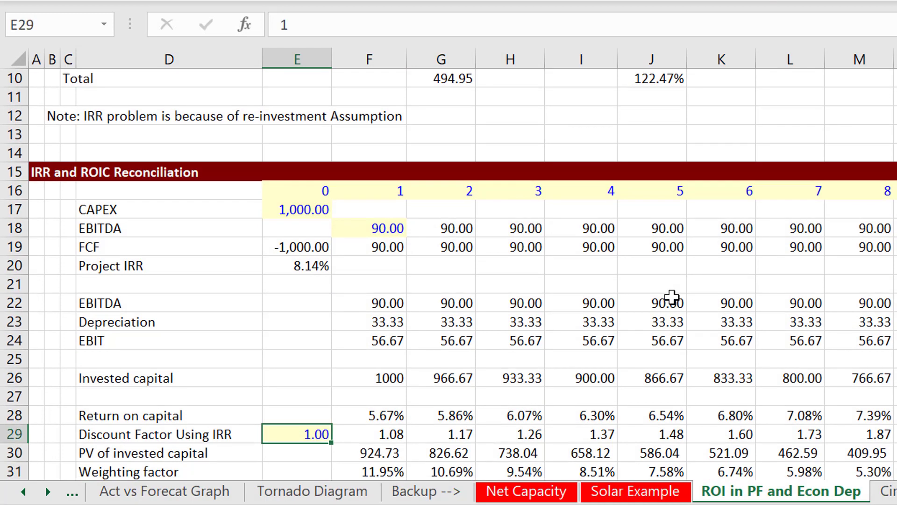
key("Up")
key("Right")
key("Right")
key("Up")
key("Up")
key("Up")
key("Left")
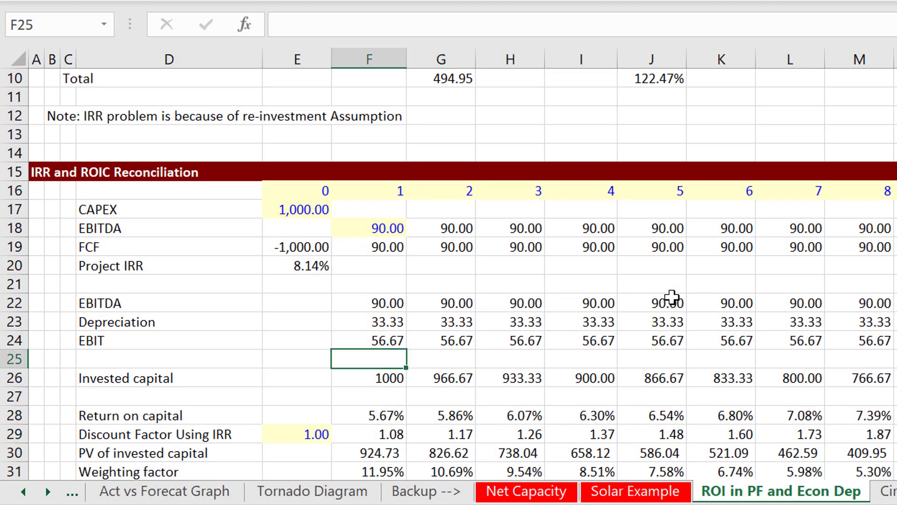
key("Down")
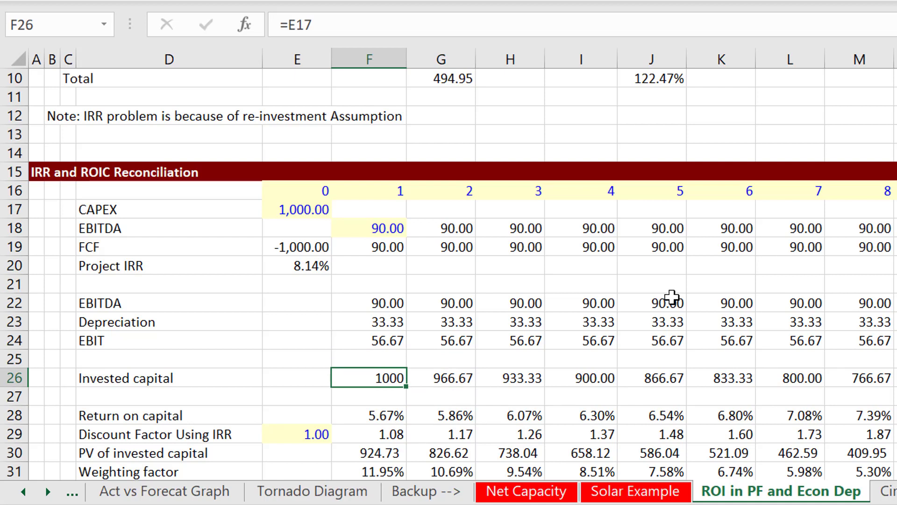
Link the second year's EBITDA in cell G18 to the prior year with the formula =F18.
key("Up")
key("Up")
key("Up")
key("Up")
key("Up")
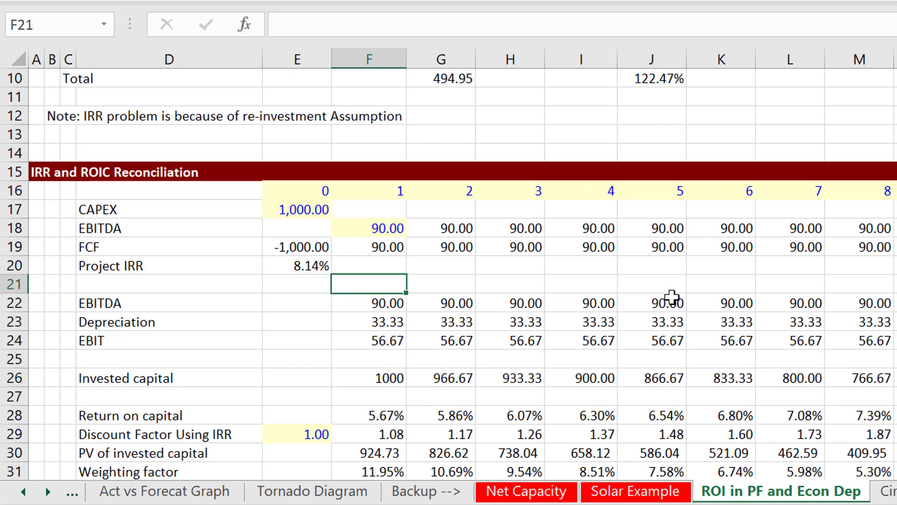
key("Up")
key("Up")
key("Up")
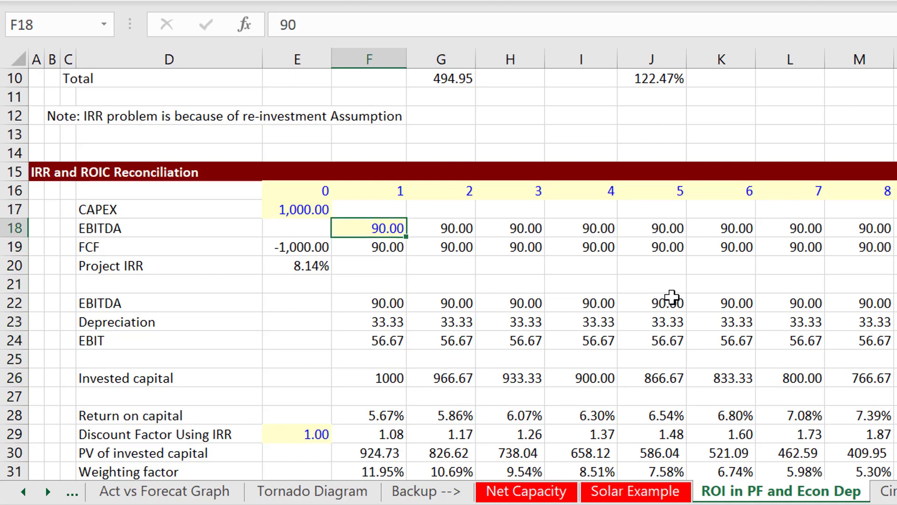
key("Left")
key("Right")
key("Right")
type("=")
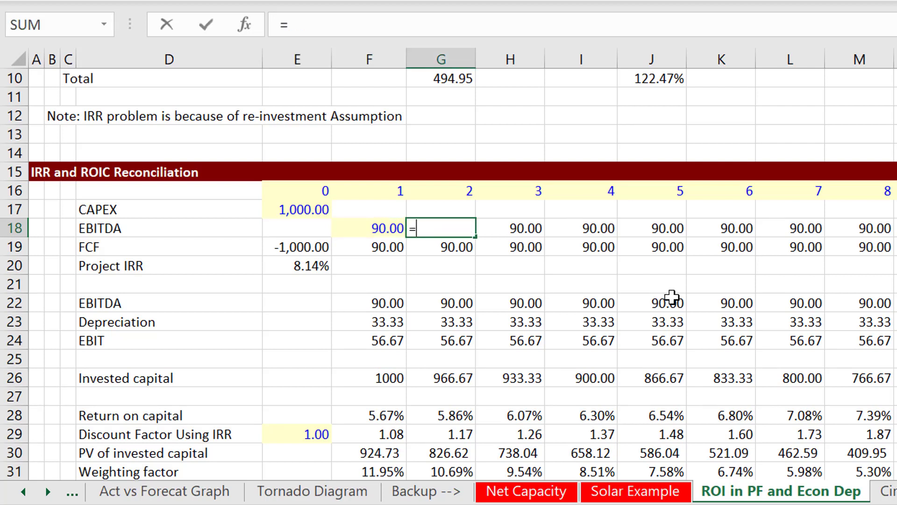
key("Left")
key("Return")
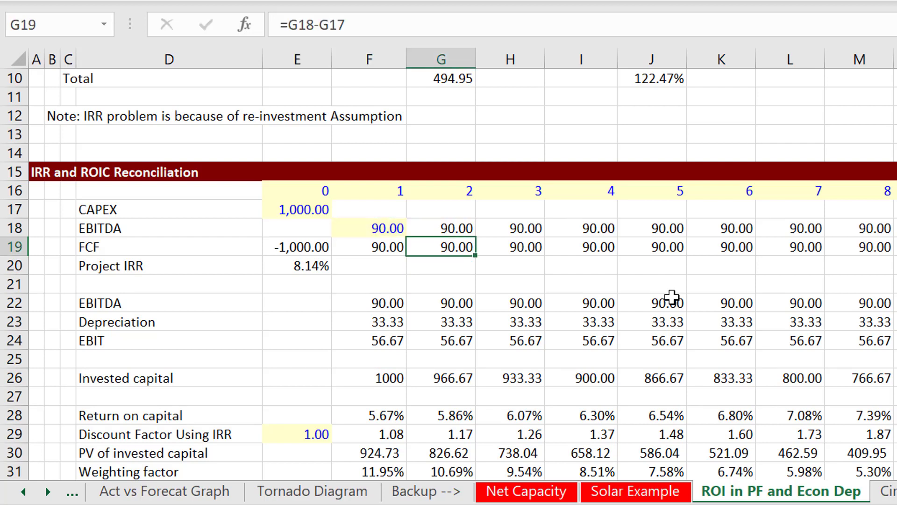
Copy the EBITDA formula from G18 across row 18 through year 30 in column AI.
key("Up")
key("ctrl+shift+Right")
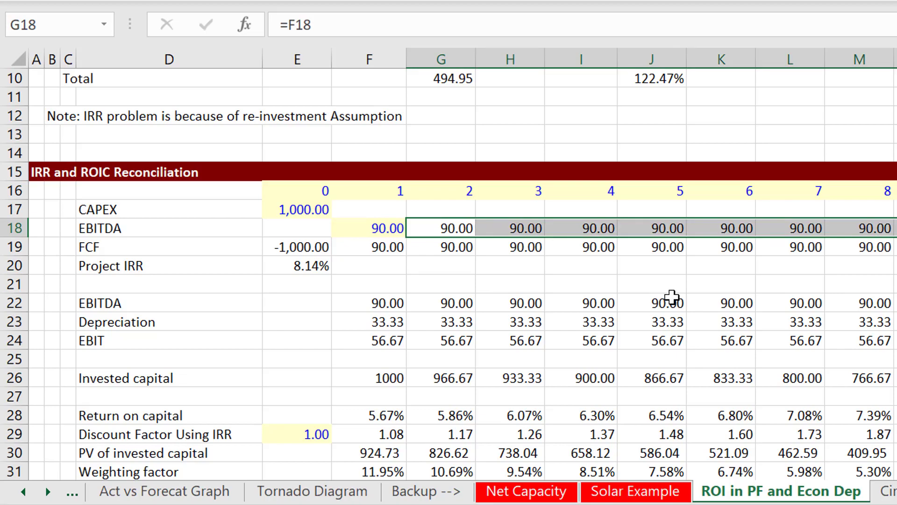
key("ctrl+shift+r")
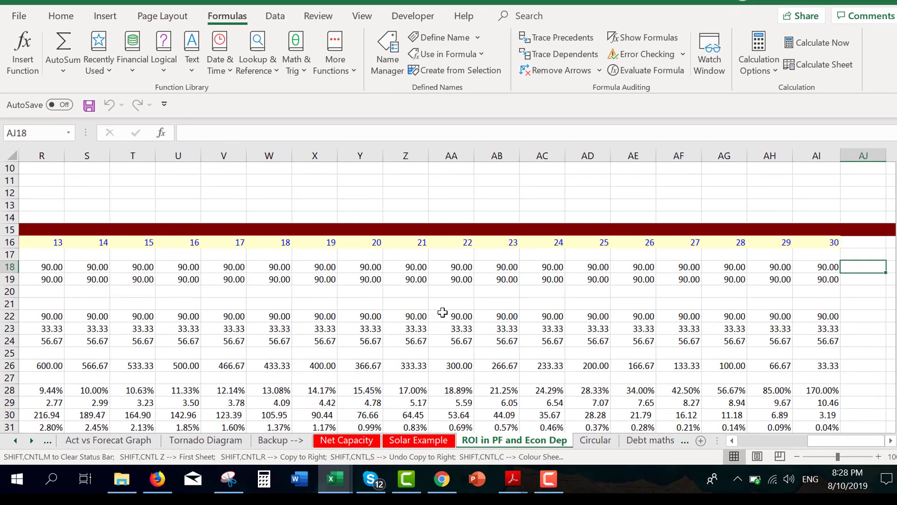
key("Left")
key("Left")
key("Left")
key("Left")
key("Left")
key("Left")
key("Left")
key("Left")
key("Left")
key("Left")
key("Left")
key("Left")
key("Left")
key("Left")
key("Left")
key("Left")
key("Left")
key("Left")
key("Left")
key("Left")
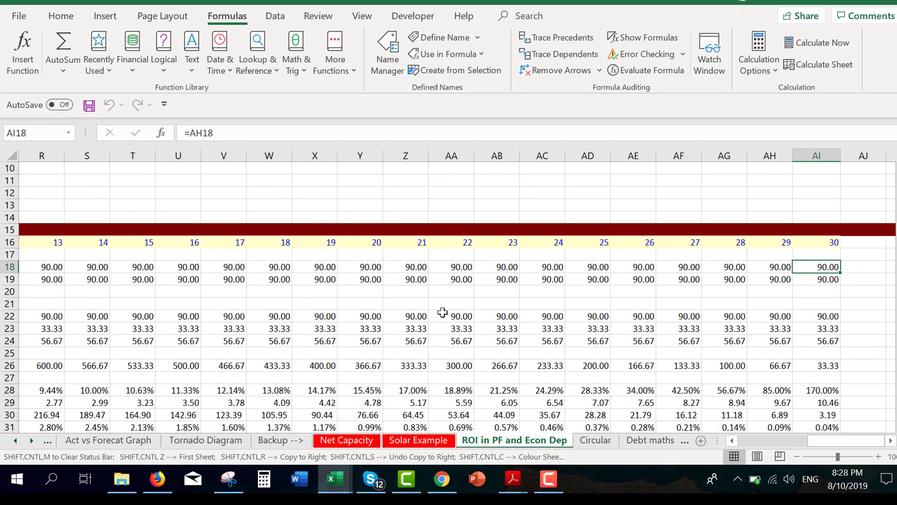
Compare the FCF formulas in E19 and F19 with the Project IRR formula in E20.
key("Down")
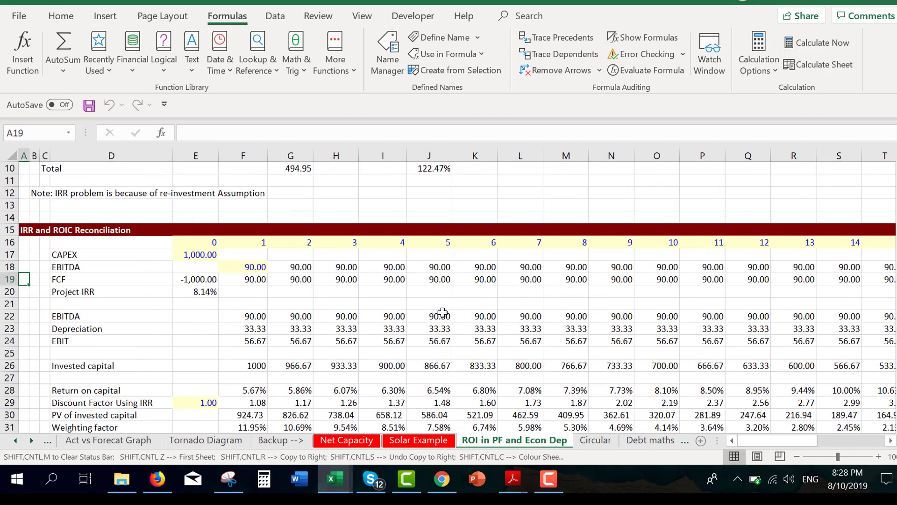
key("Right")
key("Right")
key("Right")
key("Right")
key("Right")
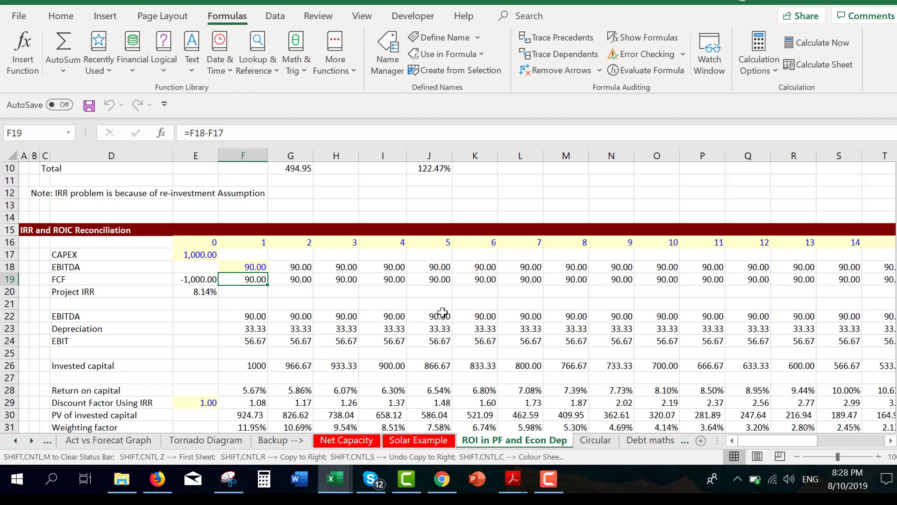
key("Left")
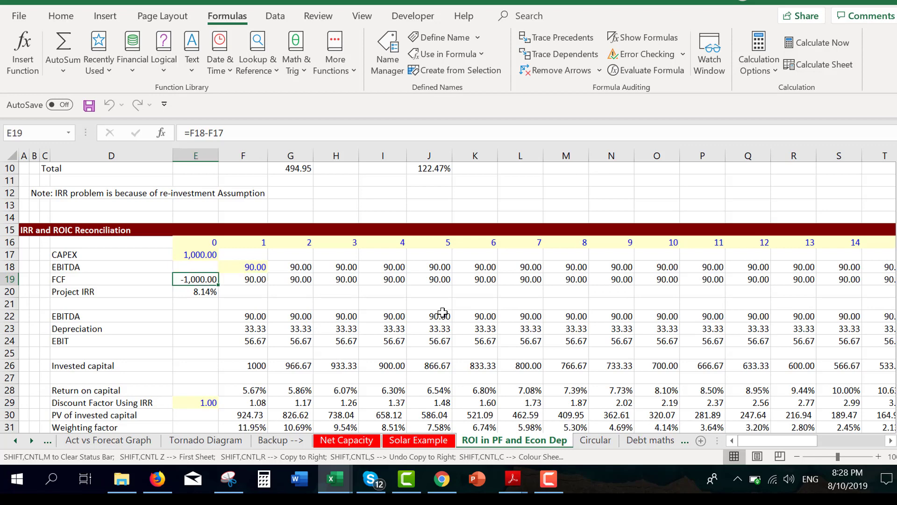
key("Left")
key("Down")
key("Right")
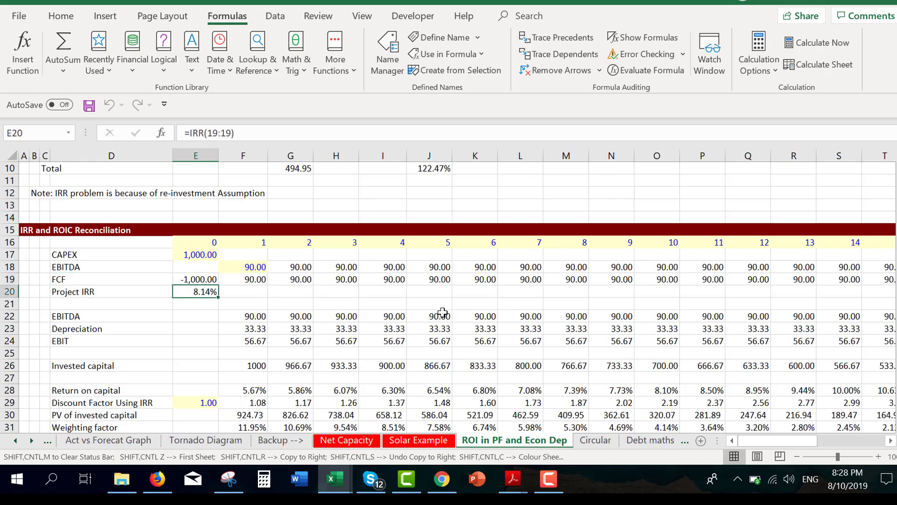
key("Up")
key("Right")
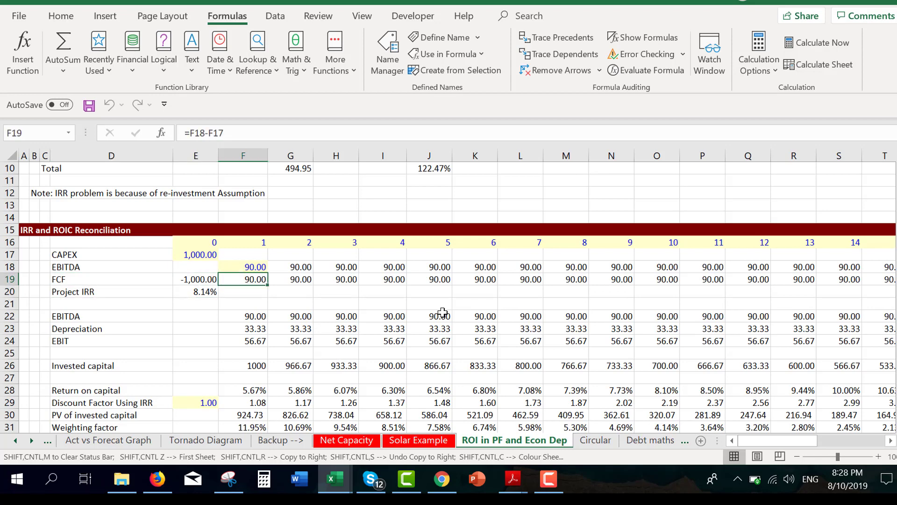
key("Down")
key("Left")
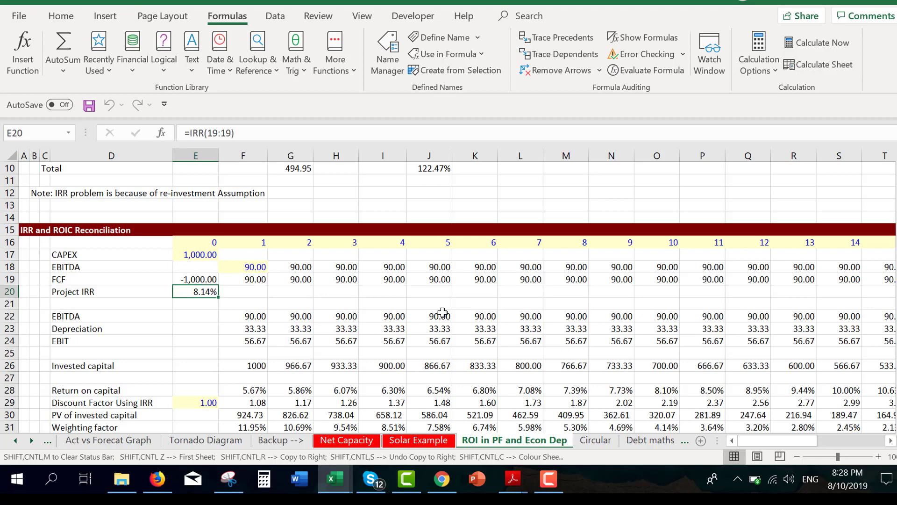
key("Up")
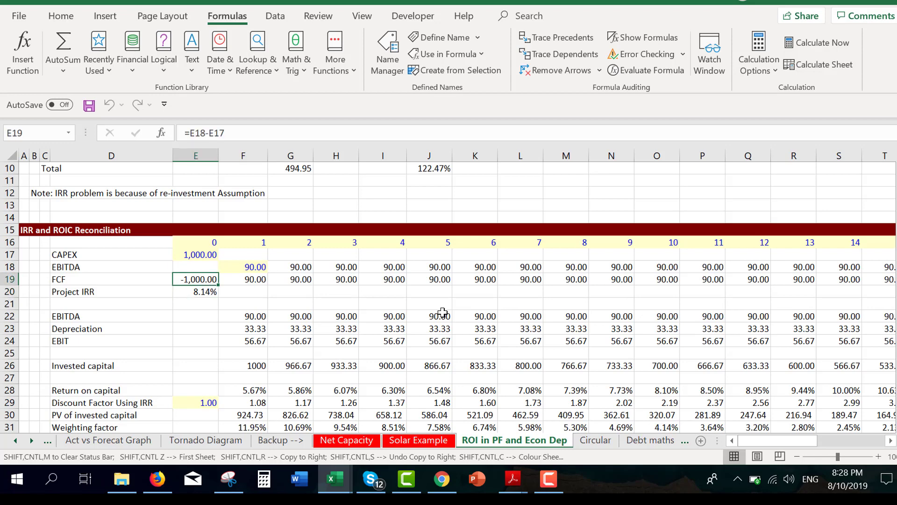
key("Down")
key("F2")
key("BackSpace")
key("BackSpace")
key("BackSpace")
key("BackSpace")
key("BackSpace")
key("BackSpace")
key("BackSpace")
key("BackSpace")
key("BackSpace")
key("BackSpace")
key("Escape")
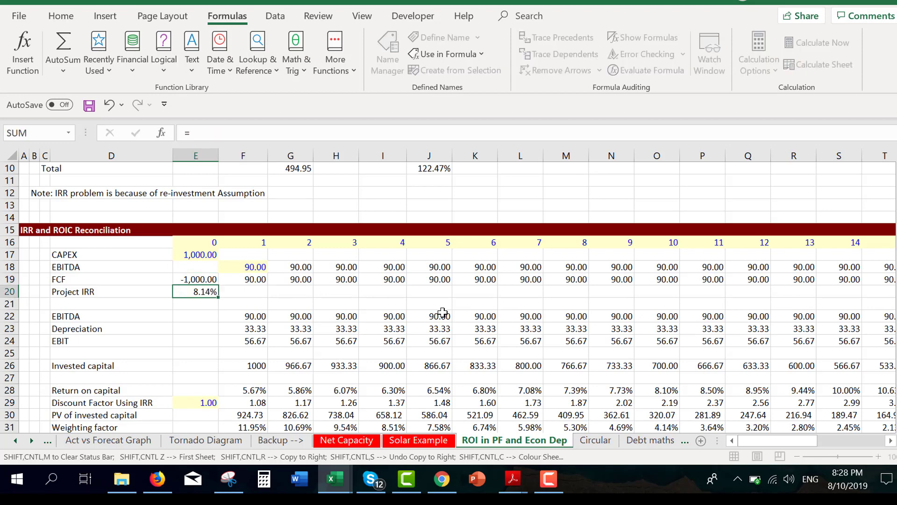
key("Up")
key("Up")
key("Down")
key("F2")
key("BackSpace")
key("BackSpace")
key("BackSpace")
key("BackSpace")
key("BackSpace")
key("BackSpace")
key("BackSpace")
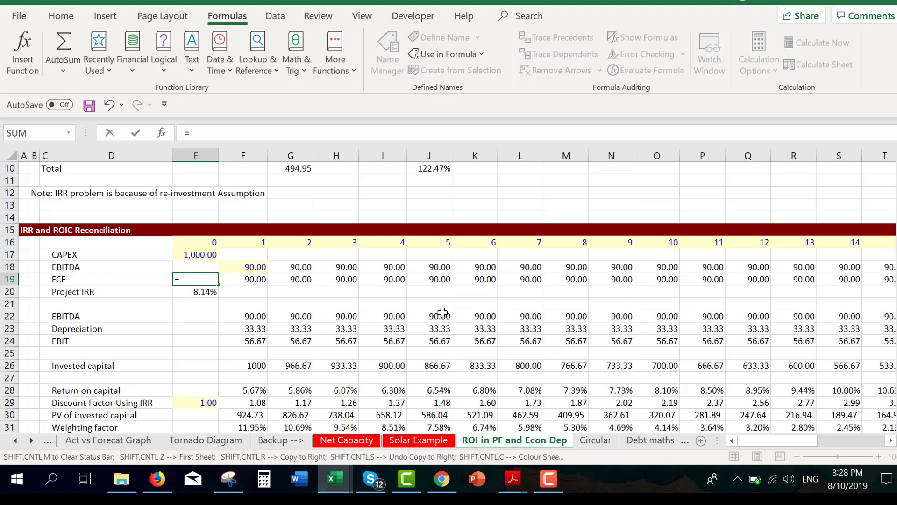
key("Up")
key("Up")
key("Escape")
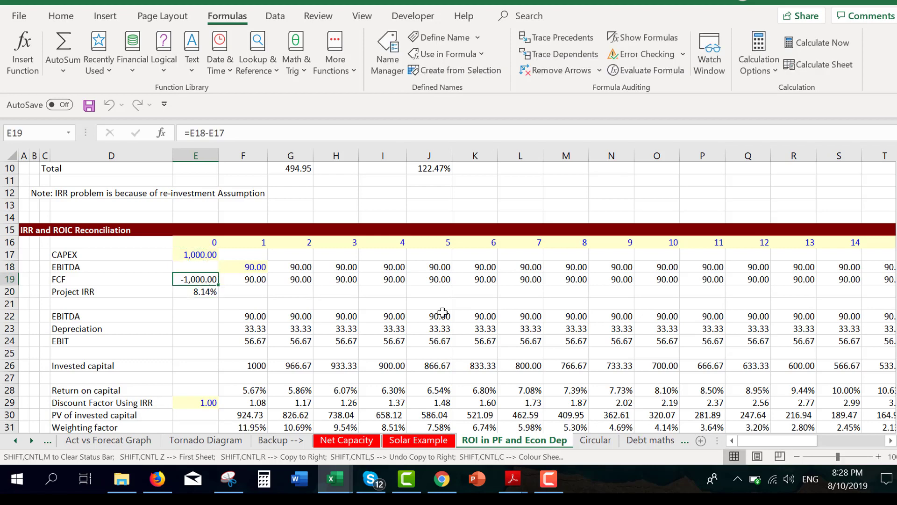
Enter the FCF formula =E18-E17 in cell E19 and copy it across row 19.
type("=")
key("Up")
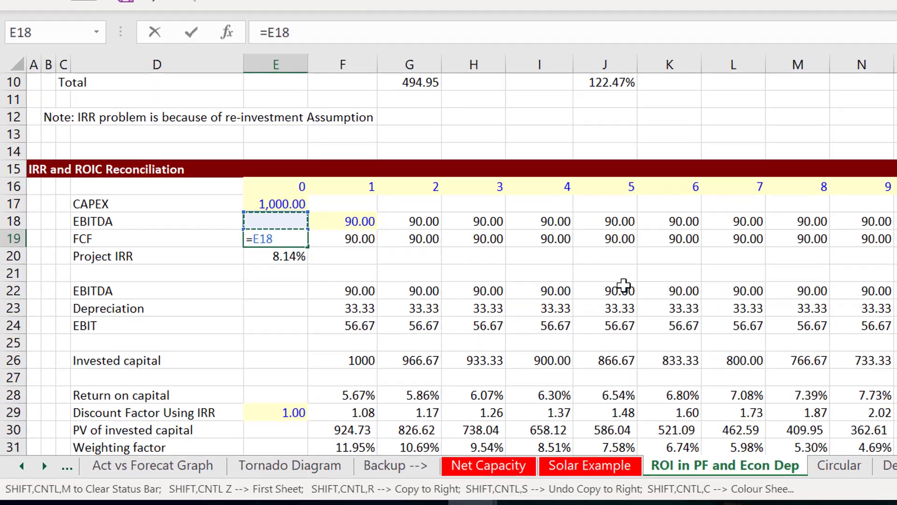
type("-")
key("Up")
key("Up")
key("Return")
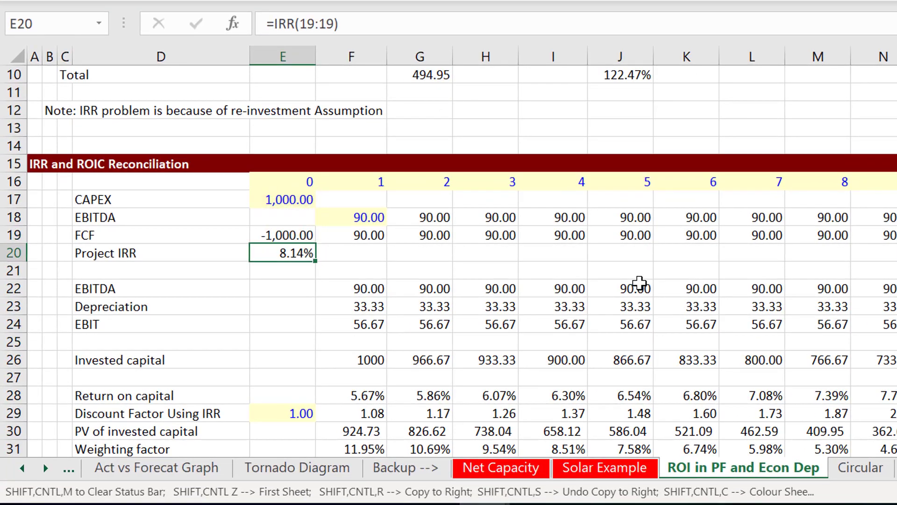
key("Up")
key("ctrl+shift+r")
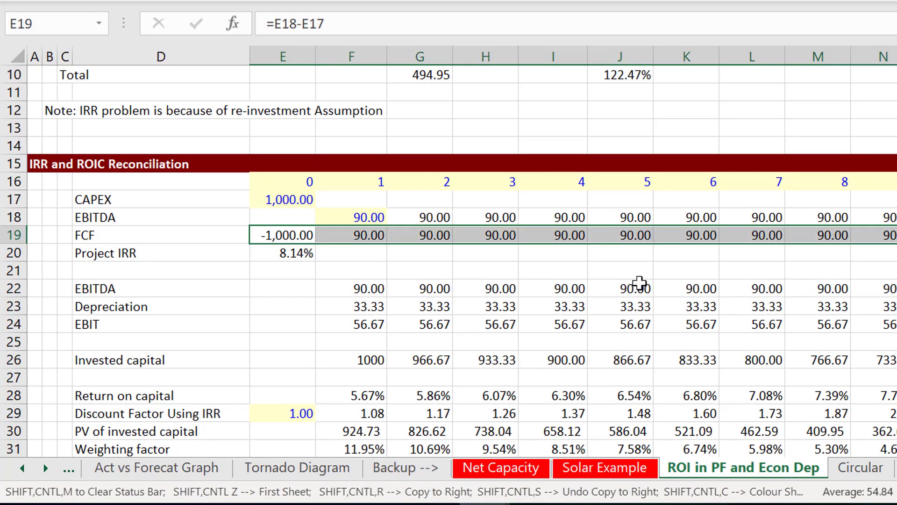
Calculate the Project IRR in cell E20 with the IRR function over the entire FCF row 19.
key("Down")
key("F2")
key("Escape")
type("=irr(")
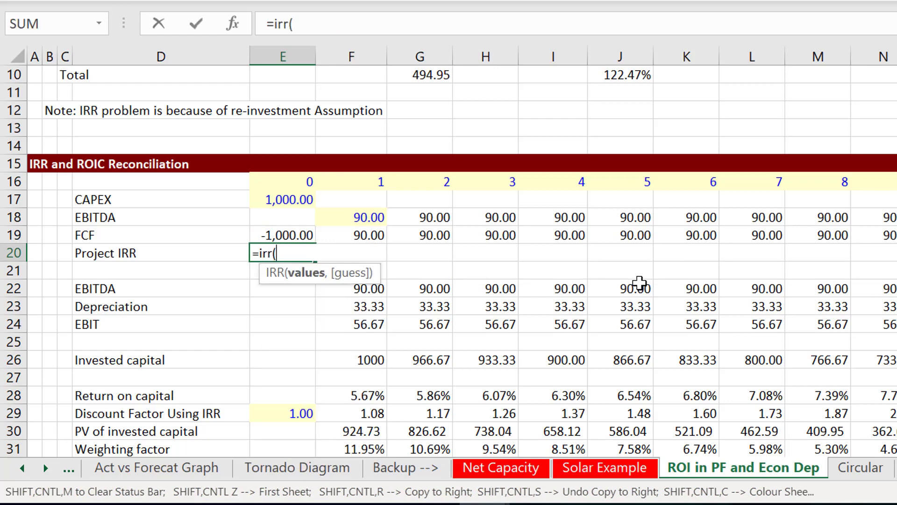
key("Up")
key("shift+space")
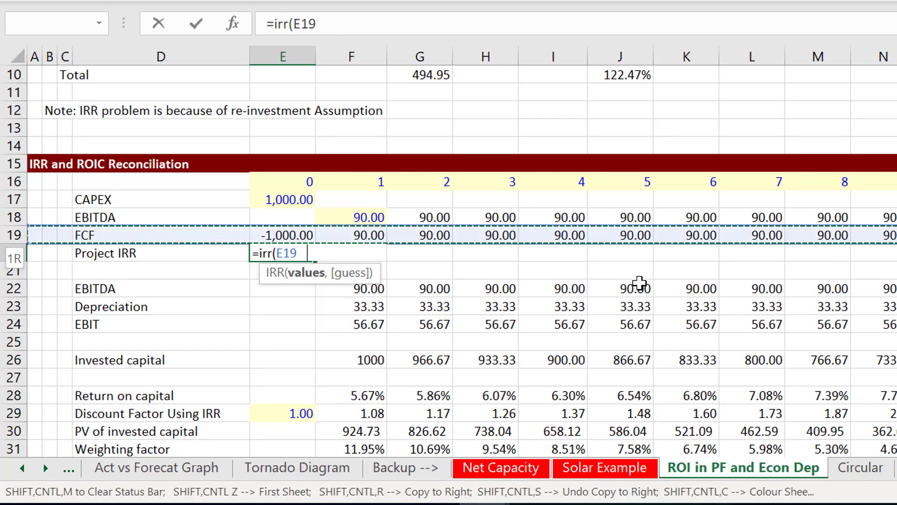
key("Return")
key("Up")
key("Down")
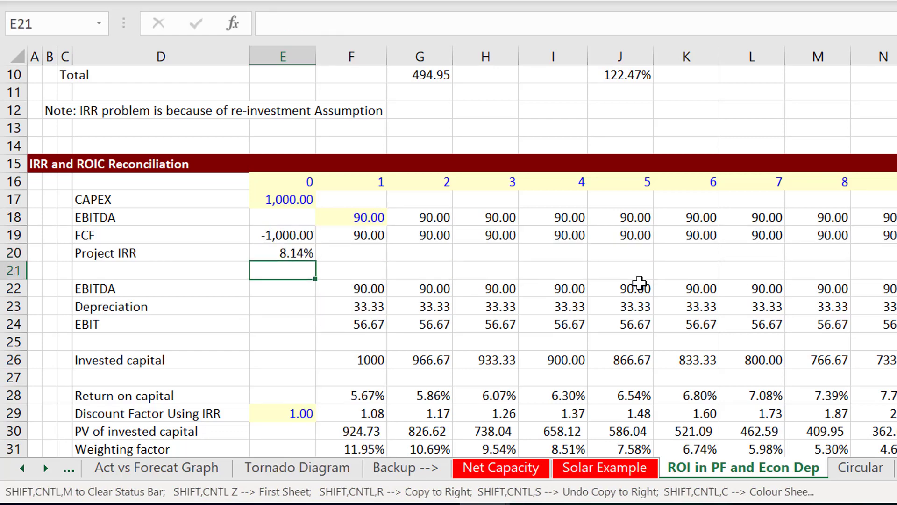
Review the EBITDA link in cell F22 and the Depreciation formula in cell F23.
key("Down")
key("Right")
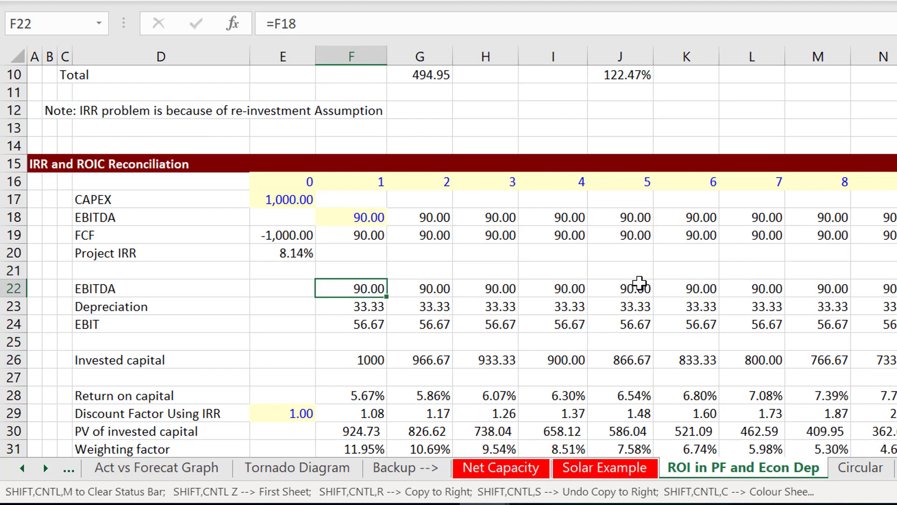
key("F2")
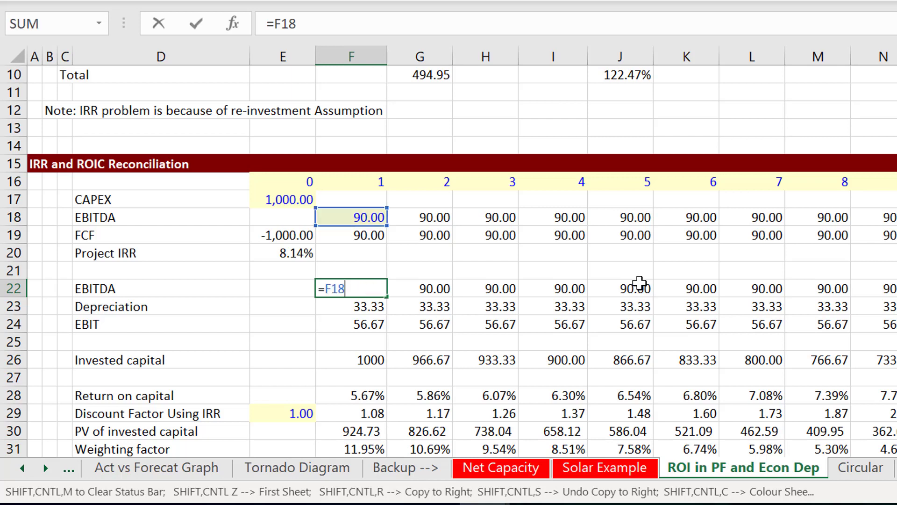
key("Escape")
key("Down")
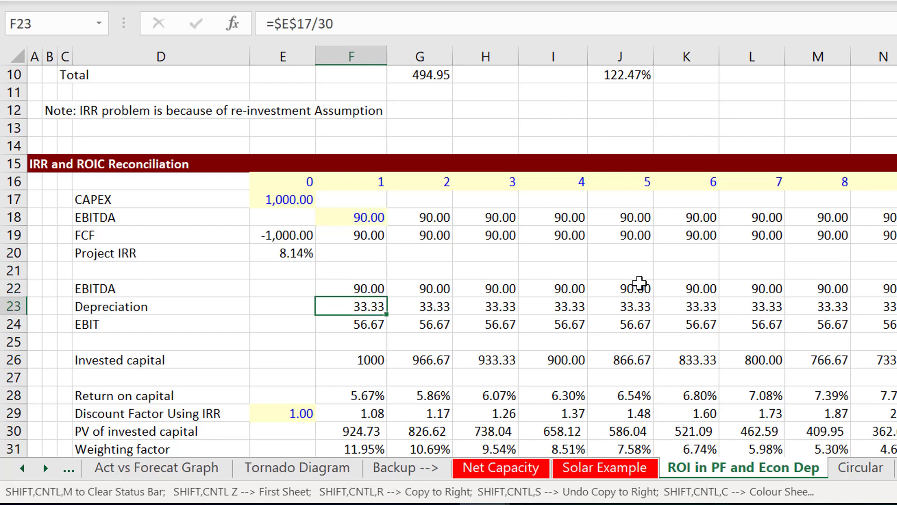
Enter 30 in cell E23 on the Depreciation row.
key("Left")
type("30")
key("Return")
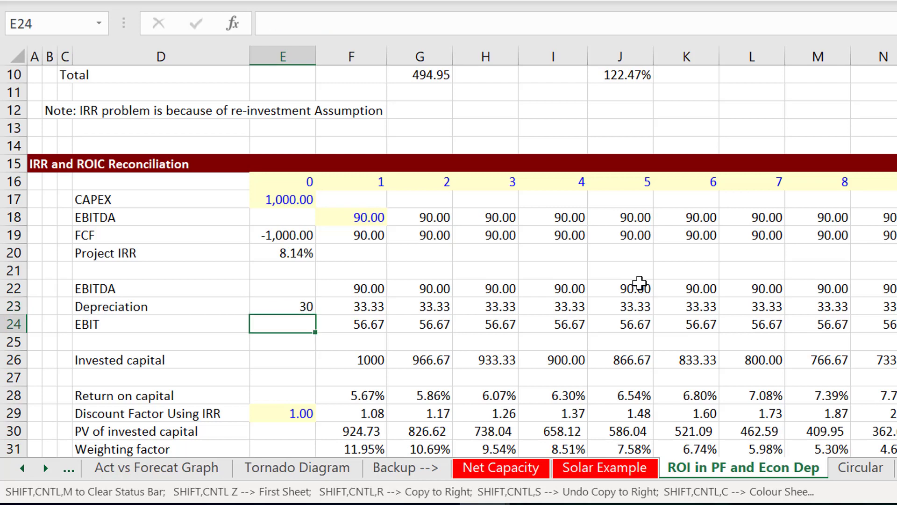
key("Up")
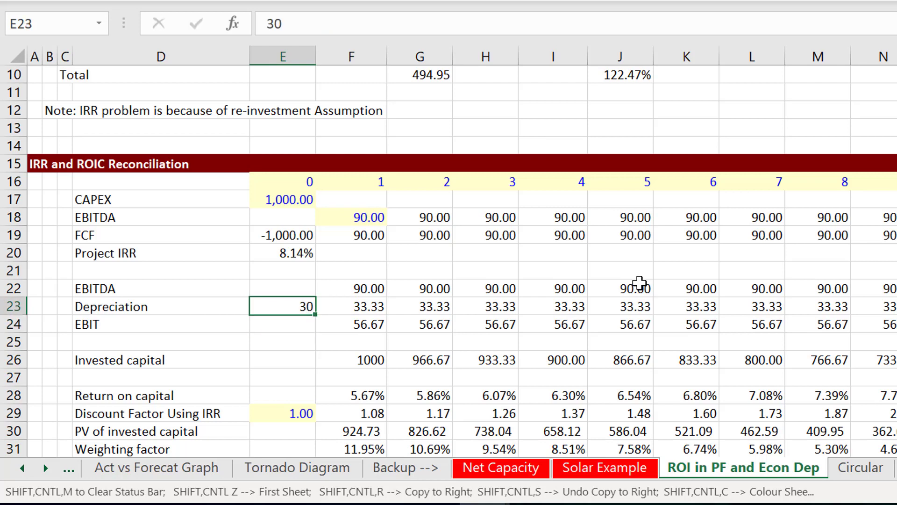
key("BackSpace")
type("30")
key("ctrl+Return")
Insert two blank columns before column E and narrow the new columns E and F.
key("ctrl+space")
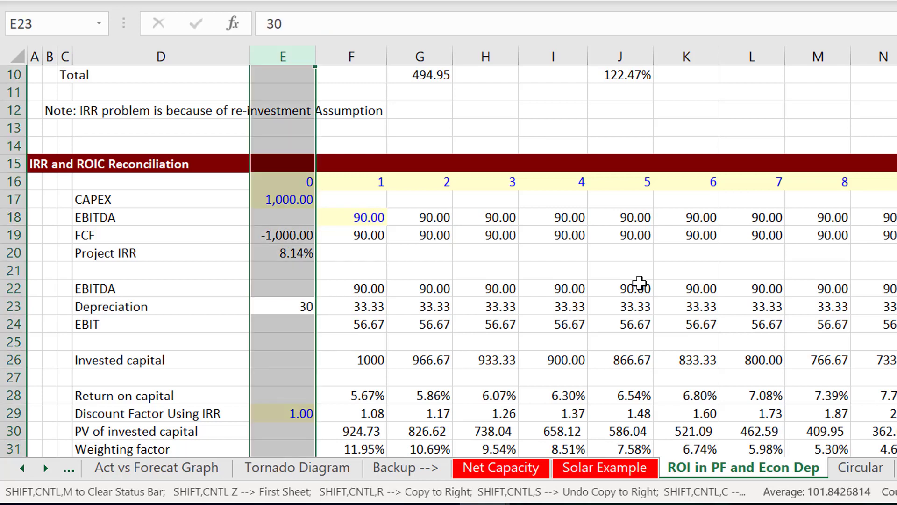
key("ctrl+shift+plus")
key("ctrl+shift+plus")
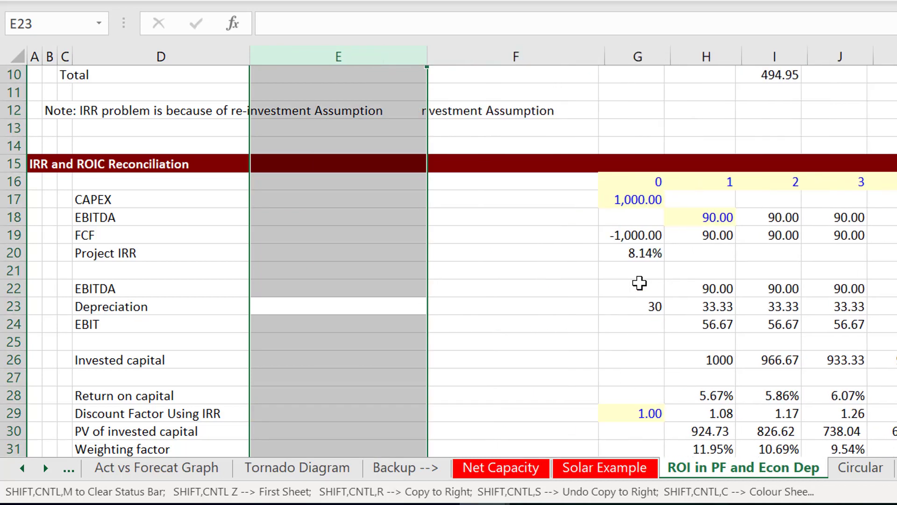
left_click(573, 78)
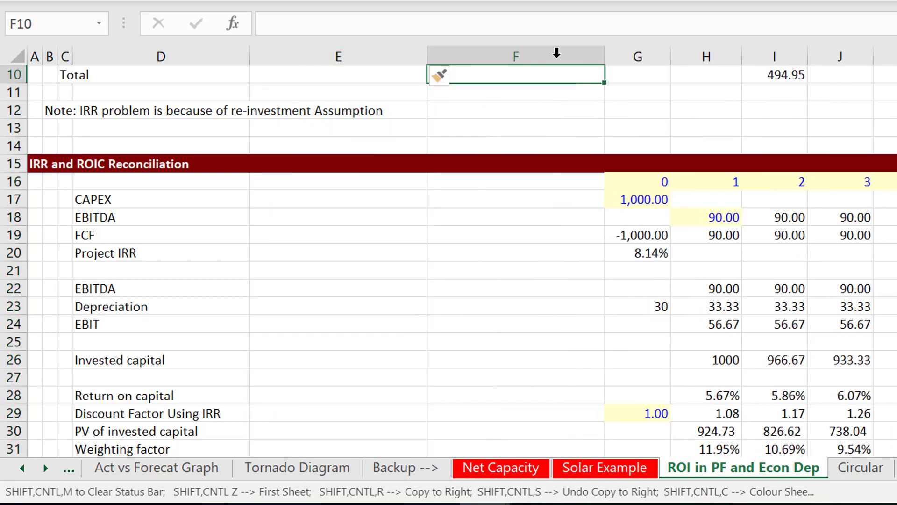
left_click_drag(553, 45, 321, 62)
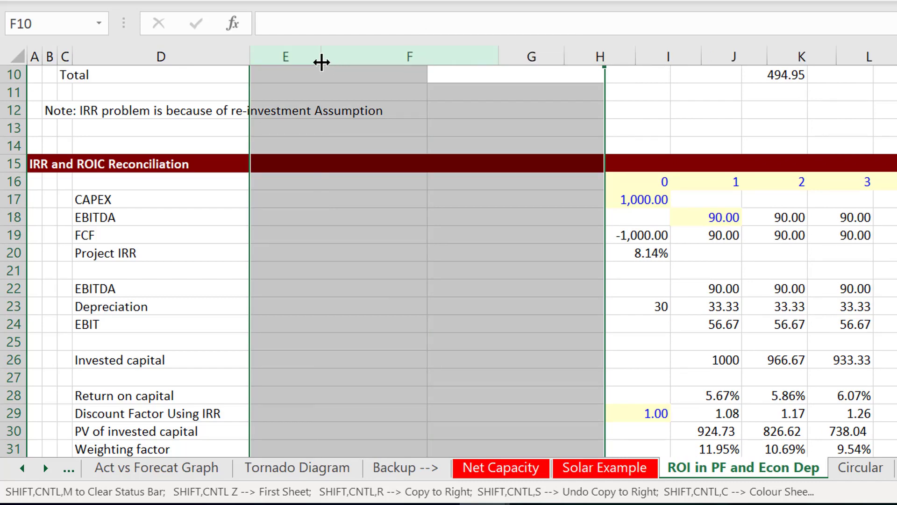
Move the 30 on the Depreciation row from cell G23 to cell E23.
key("Down")
key("Down")
key("Down")
key("Down")
key("Down")
key("Down")
key("Down")
key("Down")
key("Down")
key("Down")
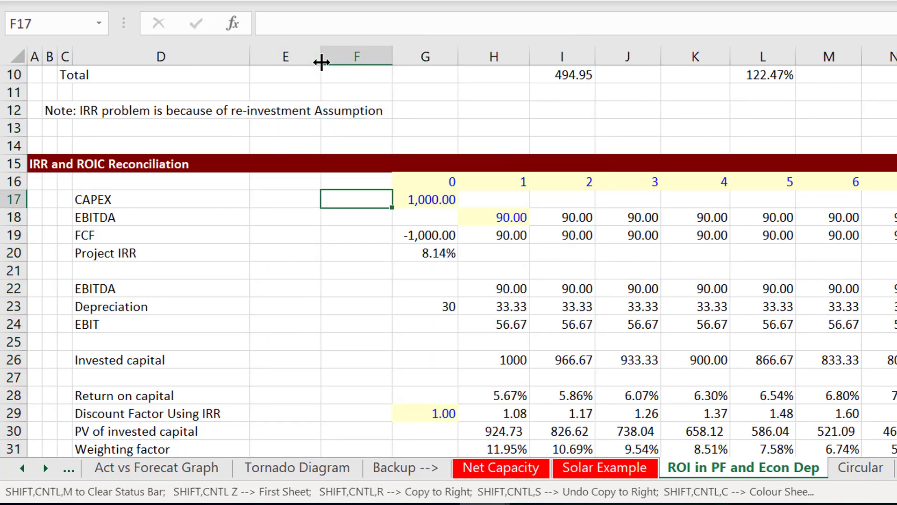
key("Down")
key("Down")
key("Down")
key("Right")
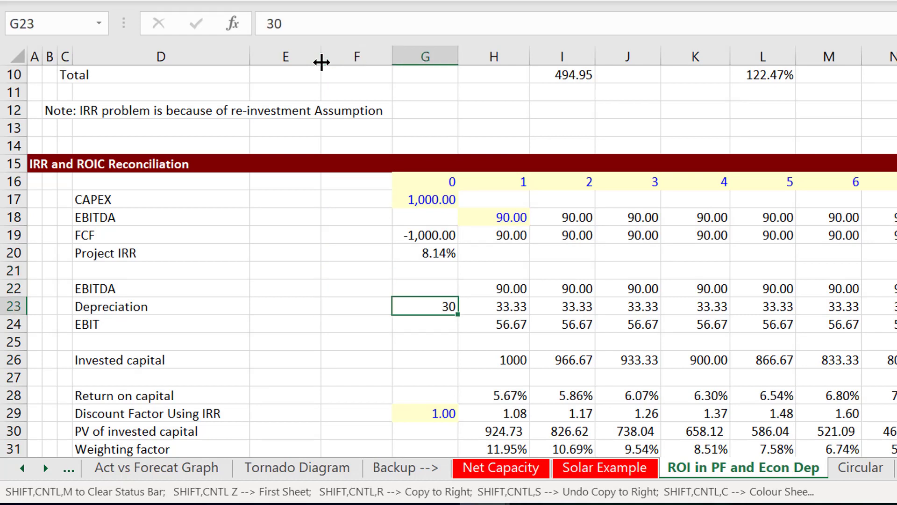
key("ctrl+c")
key("Left")
key("Left")
key("ctrl+v")
Enter 90 in cell E18 as the EBITDA input.
key("Up")
key("Up")
key("Up")
key("Up")
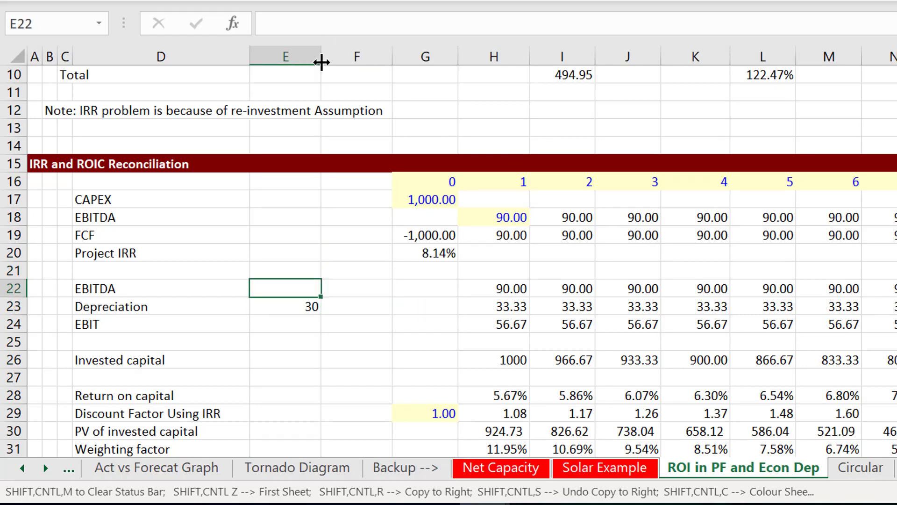
key("Up")
type("90")
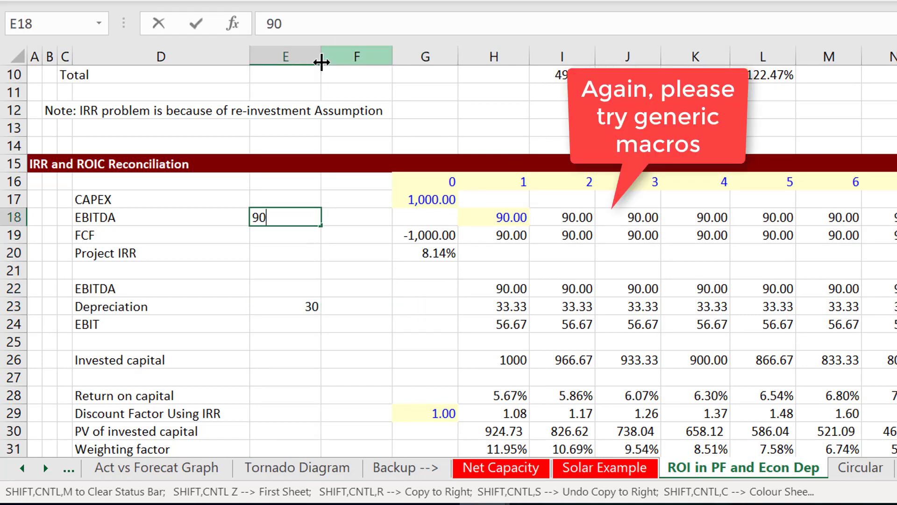
key("Return")
Replace the year 1 EBITDA in cell H18 with a link to the input in cell E18.
key("Up")
key("Right")
key("Right")
key("Right")
type("=")
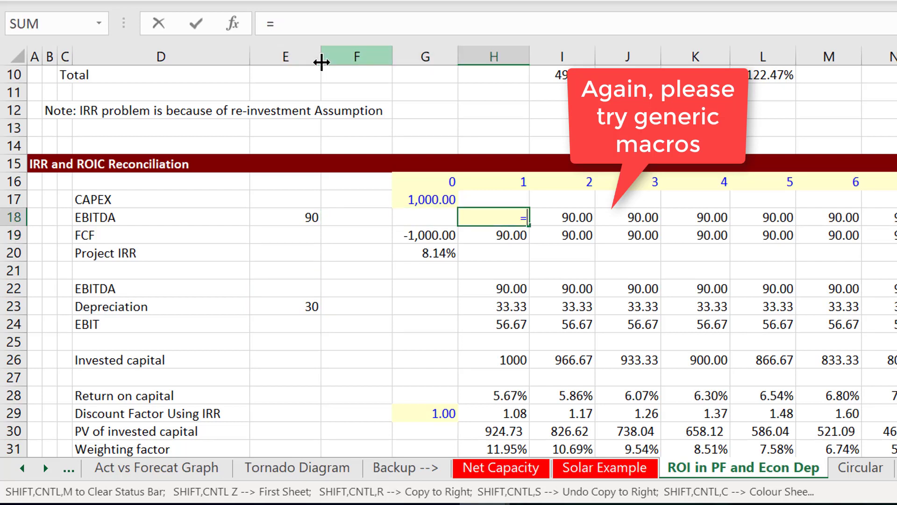
key("Left")
key("Left")
key("Left")
key("Return")
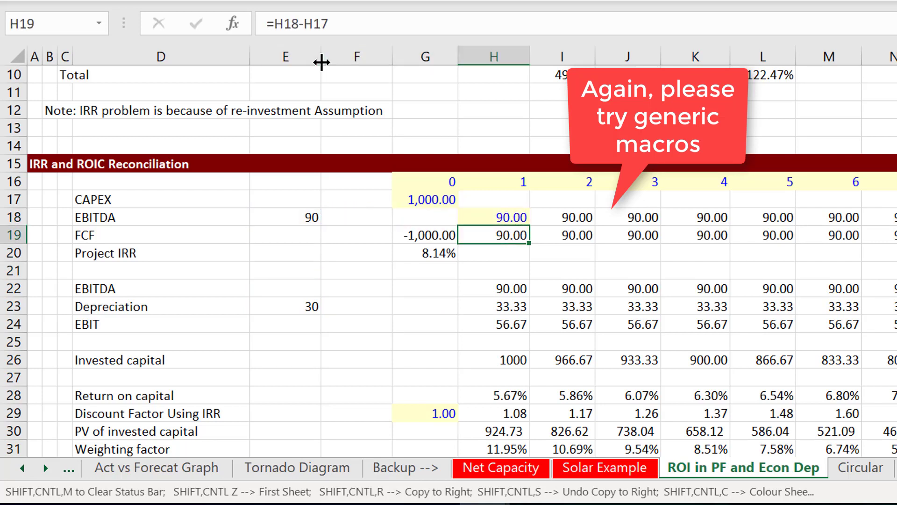
key("Down")
key("Down")
key("Down")
key("Down")
key("Left")
key("Right")
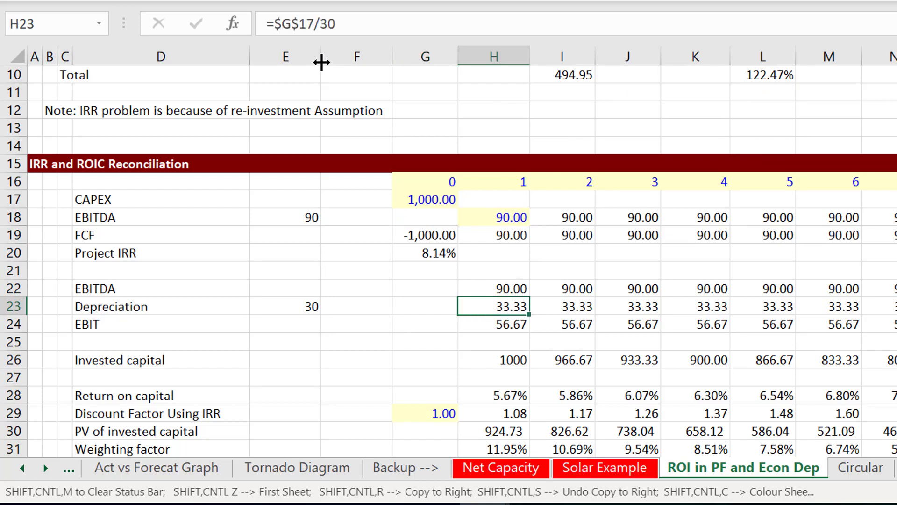
type("=")
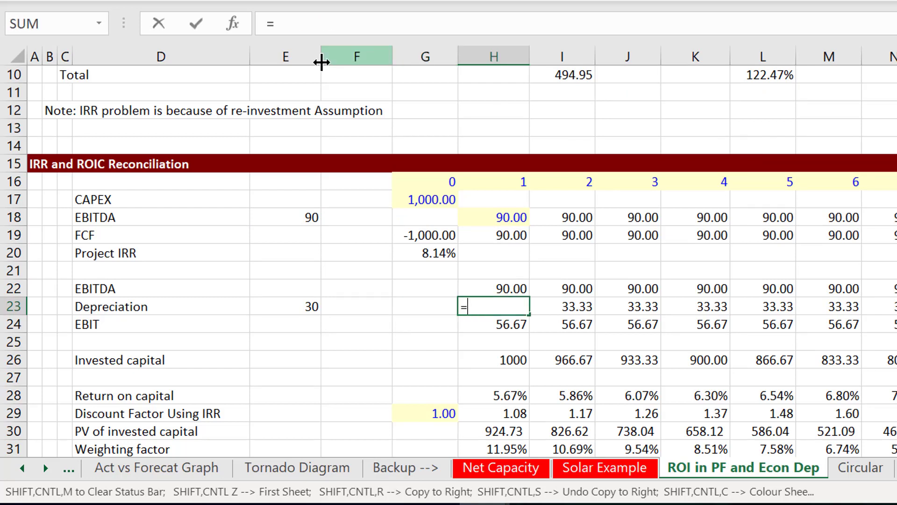
key("Escape")
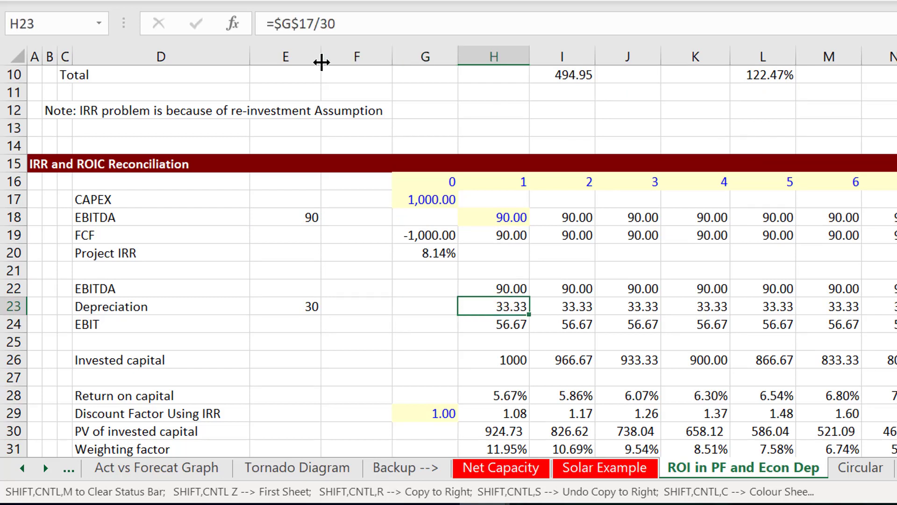
key("Left")
key("Left")
key("Right")
key("Up")
key("Up")
key("Up")
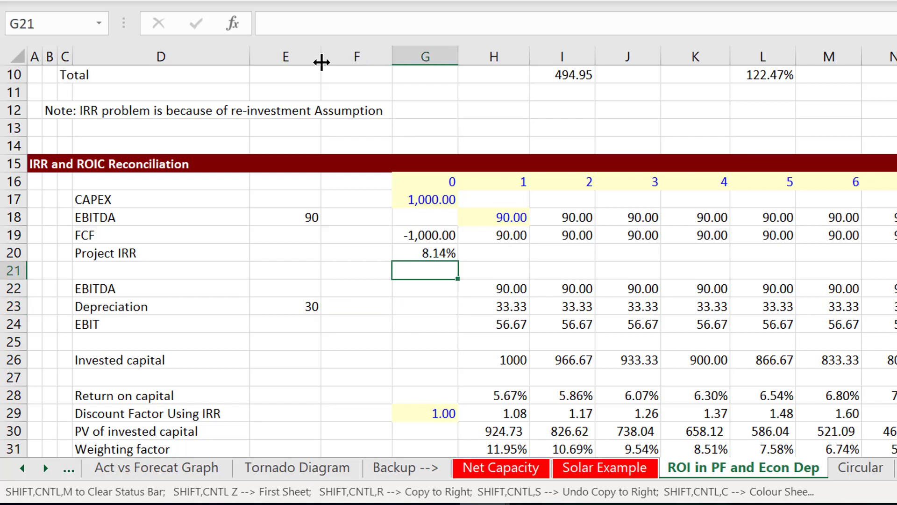
key("Down")
key("Down")
key("Down")
key("Left")
key("Right")
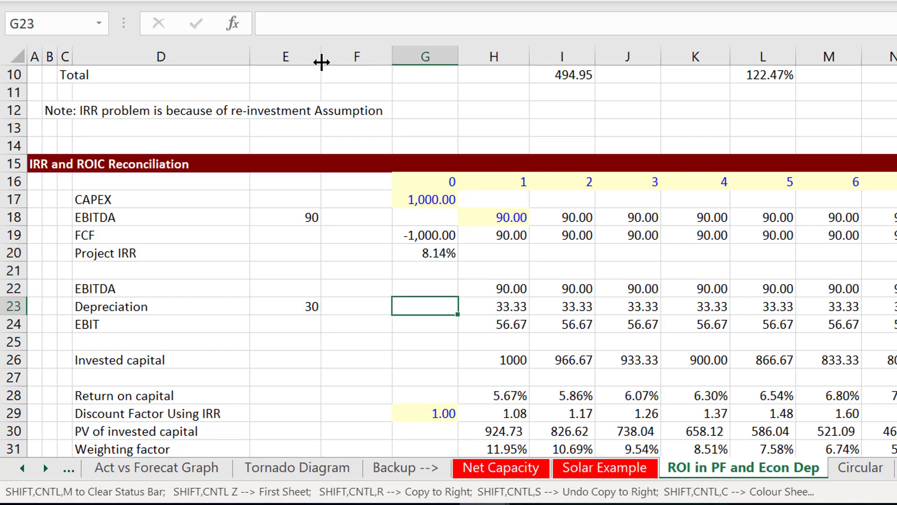
Calculate the annual depreciation in cell F23 with the formula =G17/E23 and format it as a number with two decimals.
key("Left")
type("=")
key("Up")
key("Up")
key("Up")
key("Up")
key("Up")
key("Up")
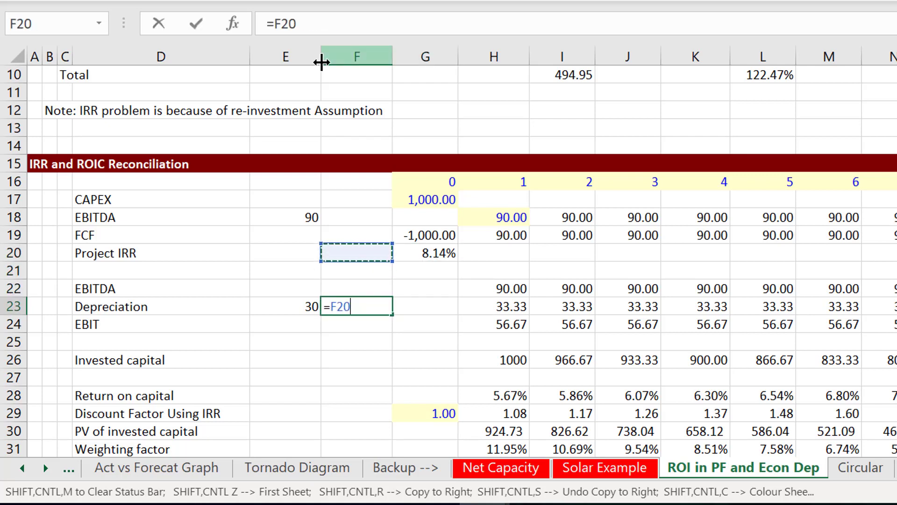
key("Right")
type("/")
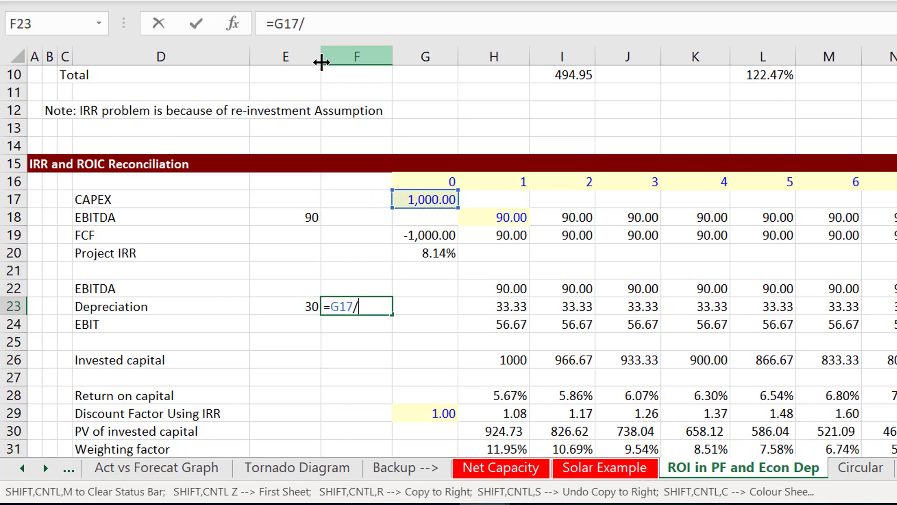
key("Left")
key("Return")
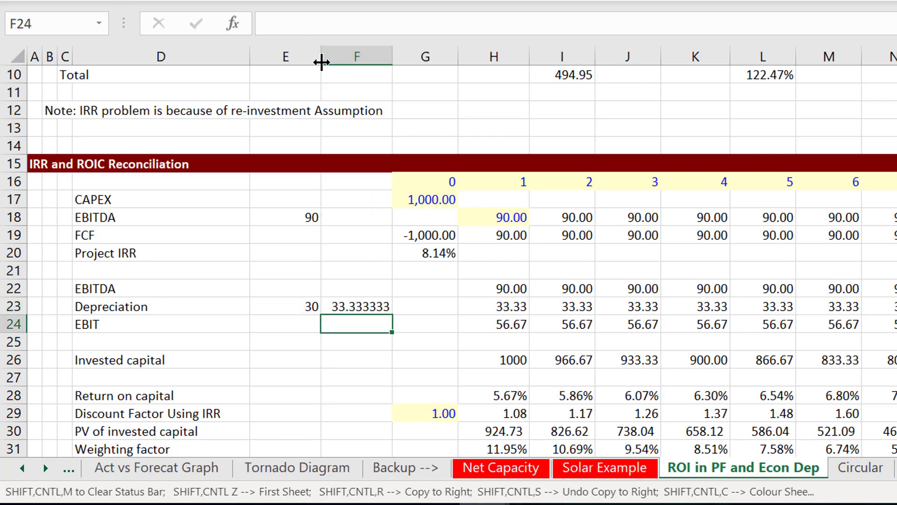
key("Up")
key("ctrl+shift+1")
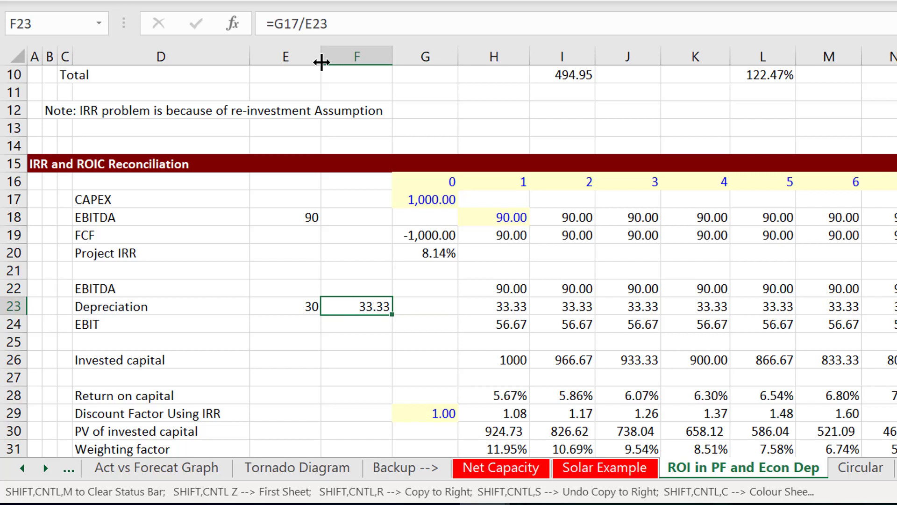
Link the year 1 Depreciation in cell H23 to =$F$23 and copy the formula across the row.
key("Right")
key("Right")
type("=")
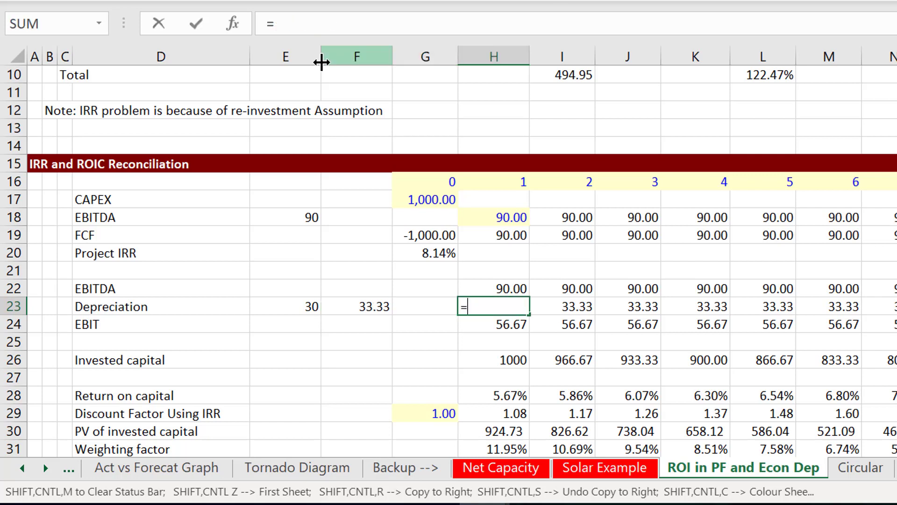
key("Left")
key("Left")
key("F4")
key("Return")
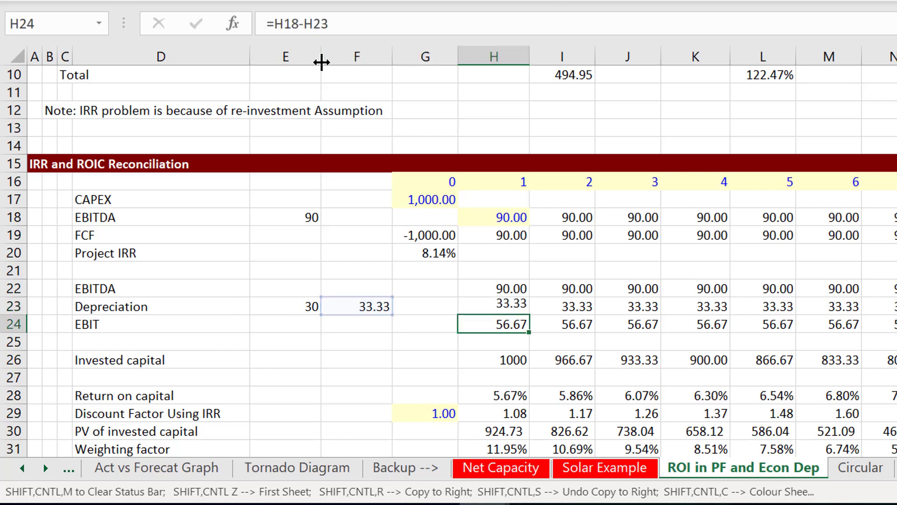
key("Up")
key("ctrl+shift+Right")
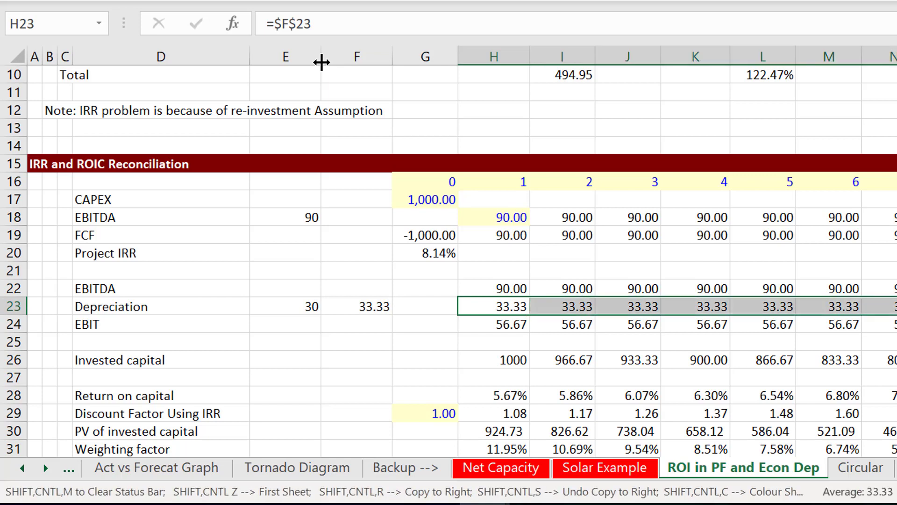
Colour the sheet using Input Colour Option 2, sum column letter F and a Thick Line input border.
key("Left")
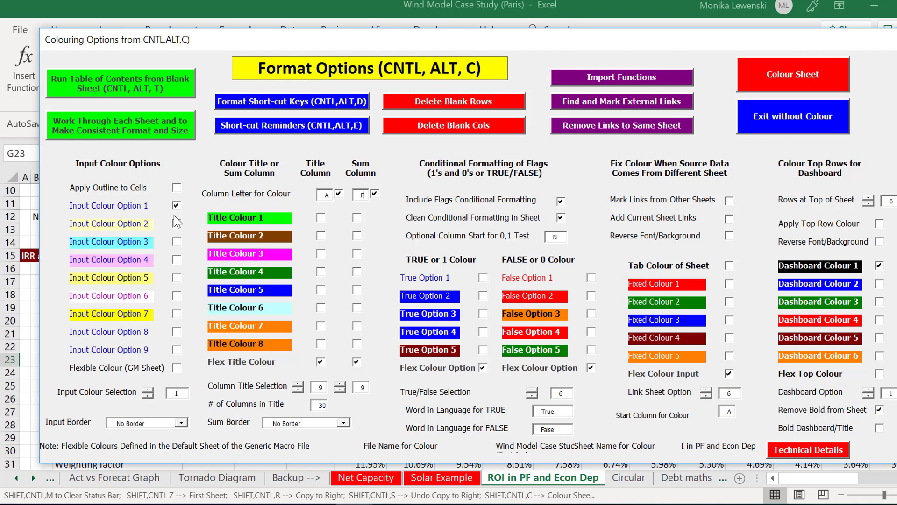
left_click(183, 423)
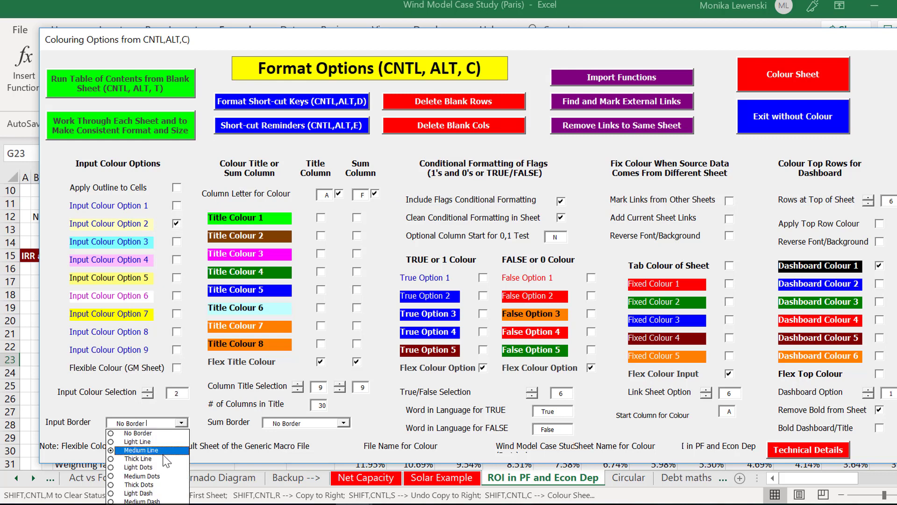
left_click(163, 460)
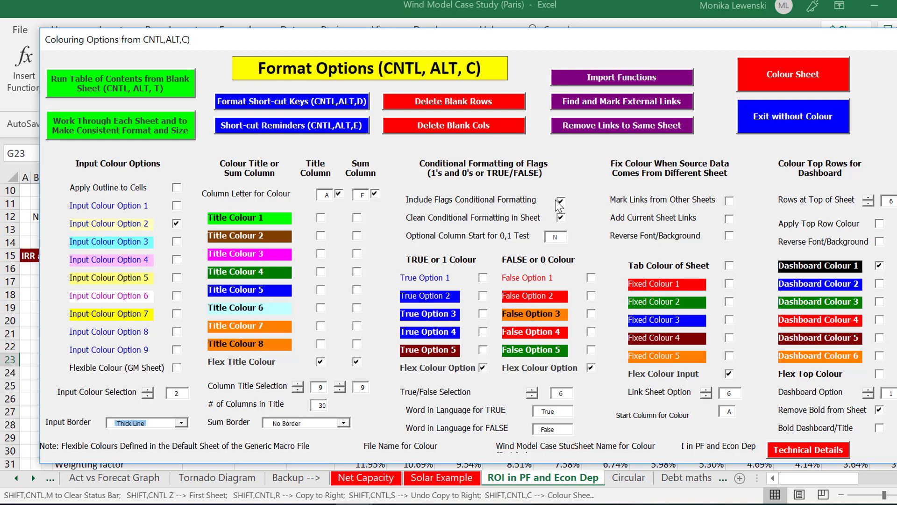
left_click(778, 66)
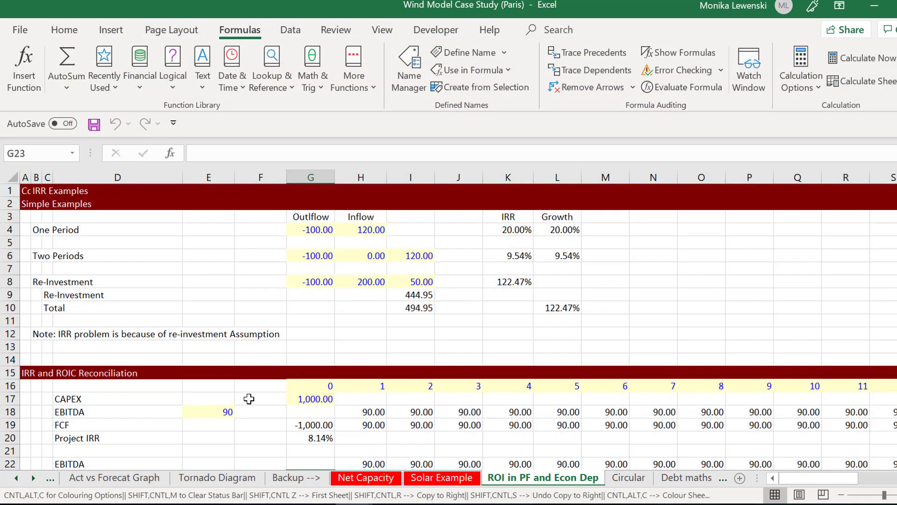
Examine the recoloured input cells and the sum column F in the IRR and ROIC Reconciliation section.
left_click(194, 407)
key("Return")
key("Down")
key("Down")
key("Down")
key("Down")
key("Down")
key("Down")
key("Down")
key("Down")
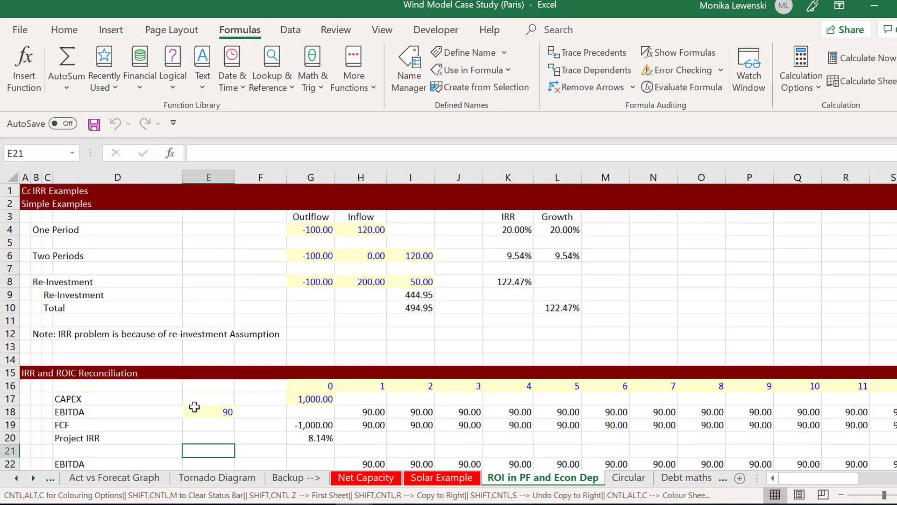
key("Down")
key("Down")
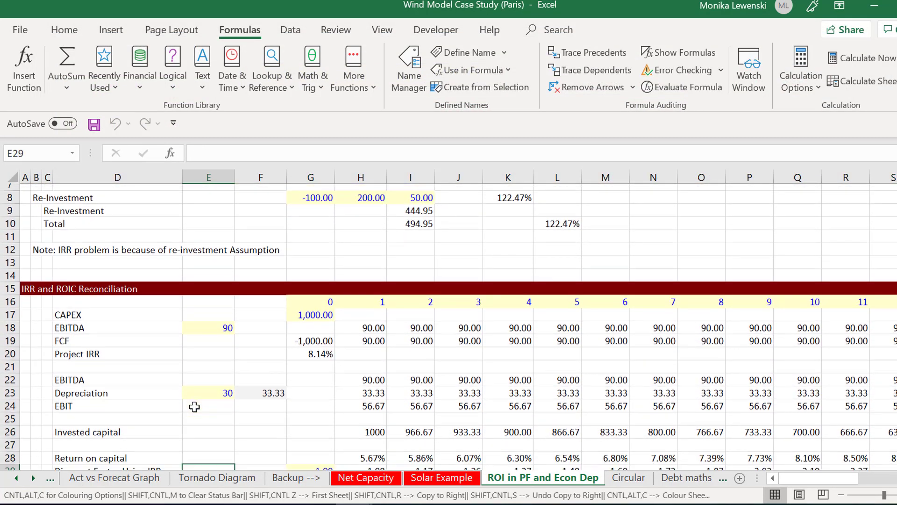
key("Up")
key("Up")
key("Up")
key("Up")
key("Up")
key("Up")
key("Right")
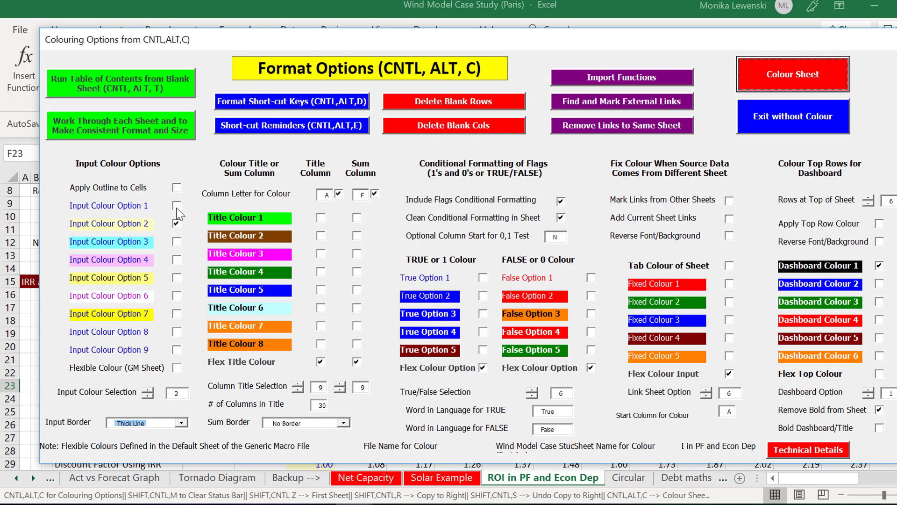
Recolour the sheet using Input Colour Option 2, with outlines applied to cells and a Medium Dots sum border.
left_click(176, 205)
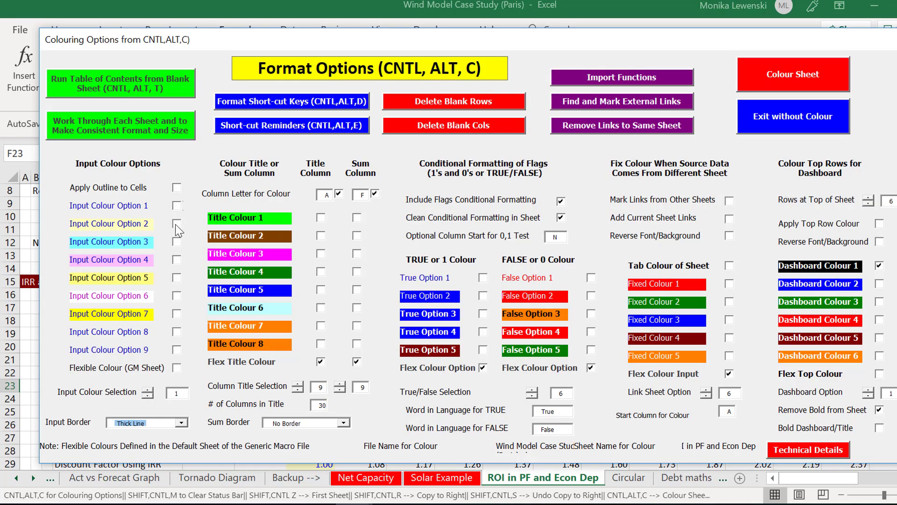
left_click(177, 187)
left_click(346, 423)
key("Down")
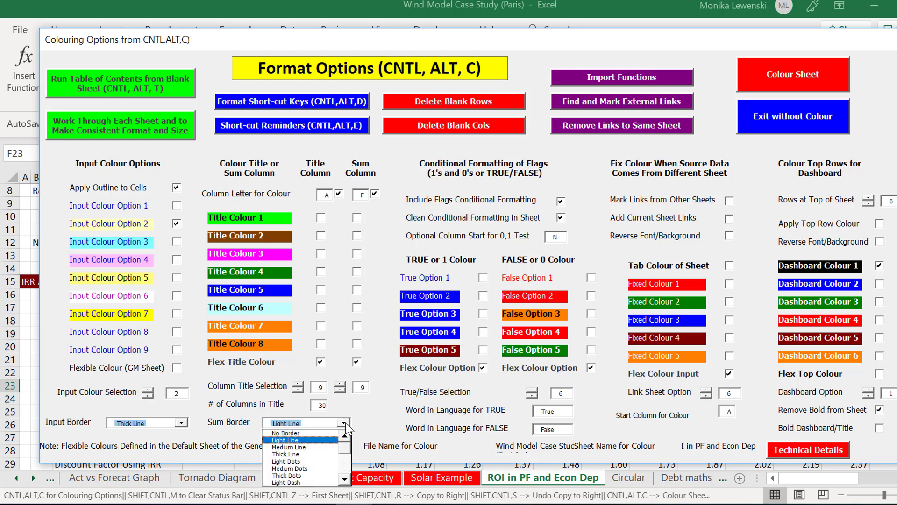
key("Down")
key("Down")
key("Down")
key("Down")
key("Return")
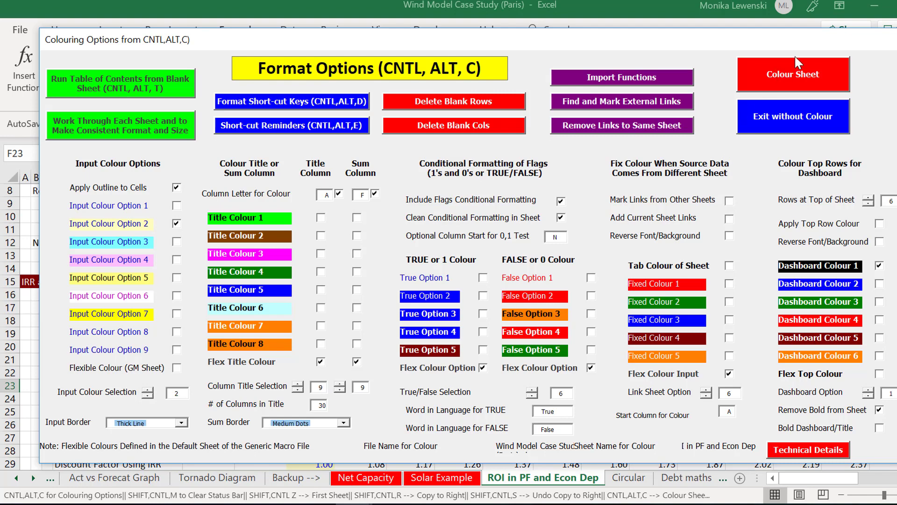
left_click(784, 75)
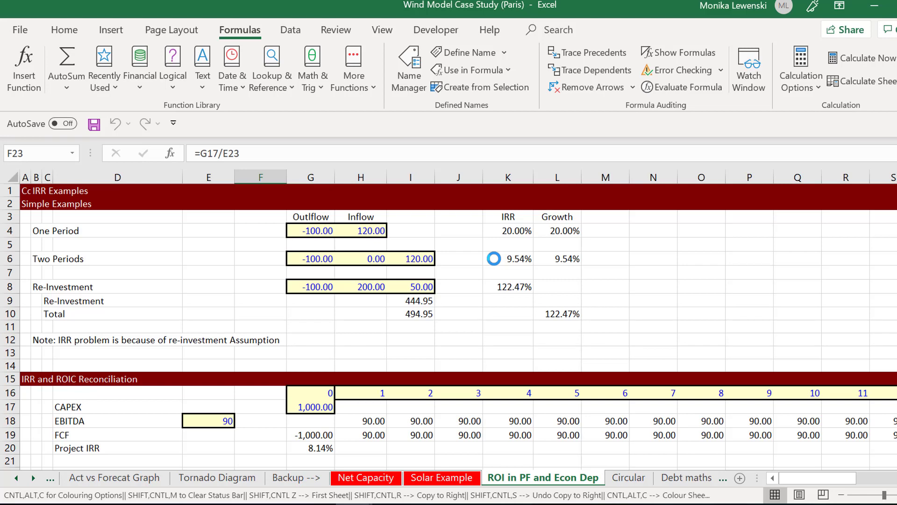
Examine the outlined input cells and the bordered sum cell F23 in the reconciliation section.
left_click(257, 444)
key("Down")
key("Down")
key("Down")
key("Down")
key("Down")
key("Down")
key("Down")
key("Down")
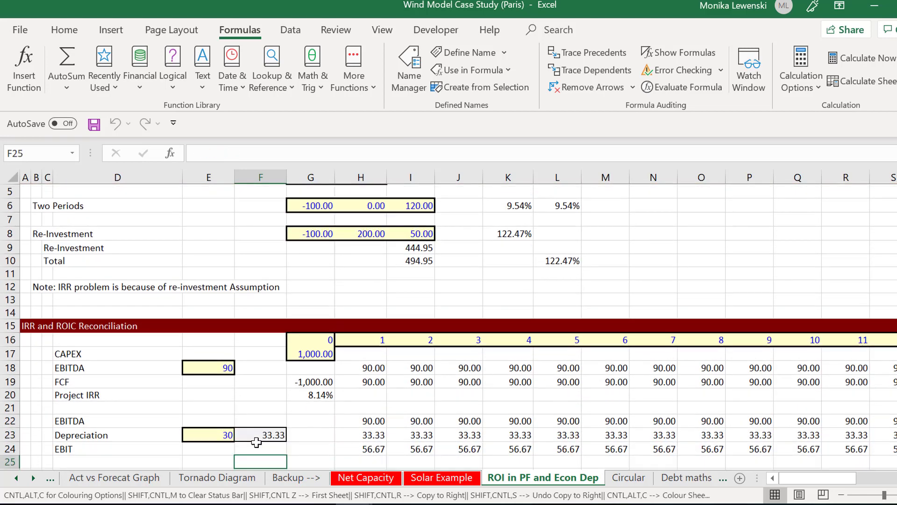
key("Up")
key("Up")
key("Up")
key("Up")
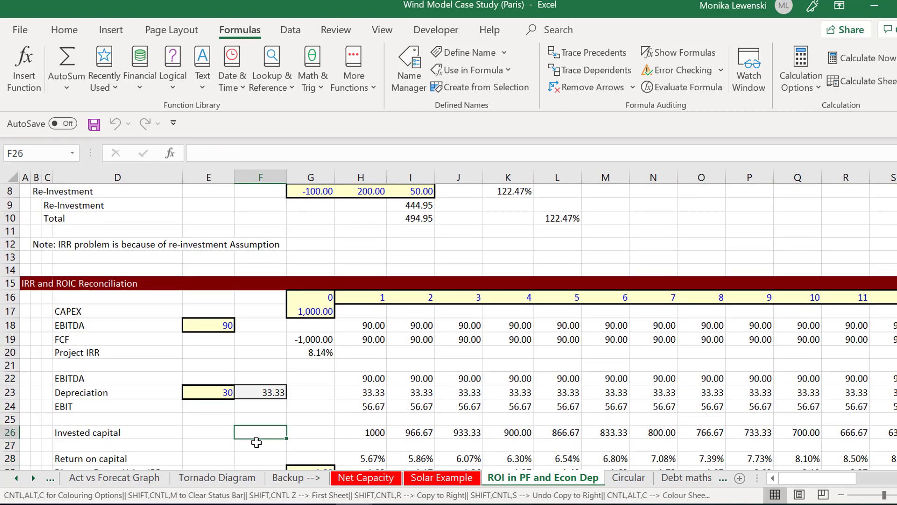
key("Down")
key("Down")
key("Down")
key("Down")
key("Down")
key("Up")
key("Up")
key("Up")
key("Up")
key("Up")
Re-enter the year 1 EBIT formula in cell H24 as =H18-H23.
key("Right")
key("Right")
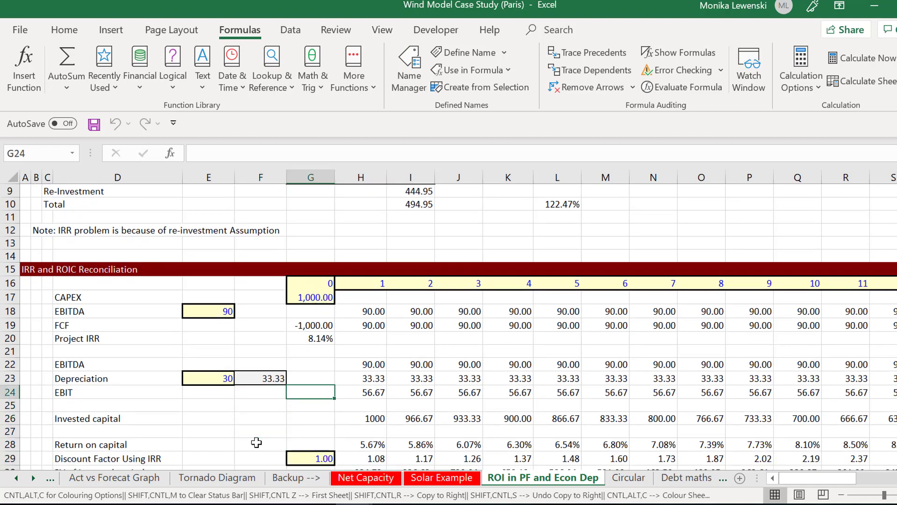
type("=H18-H23")
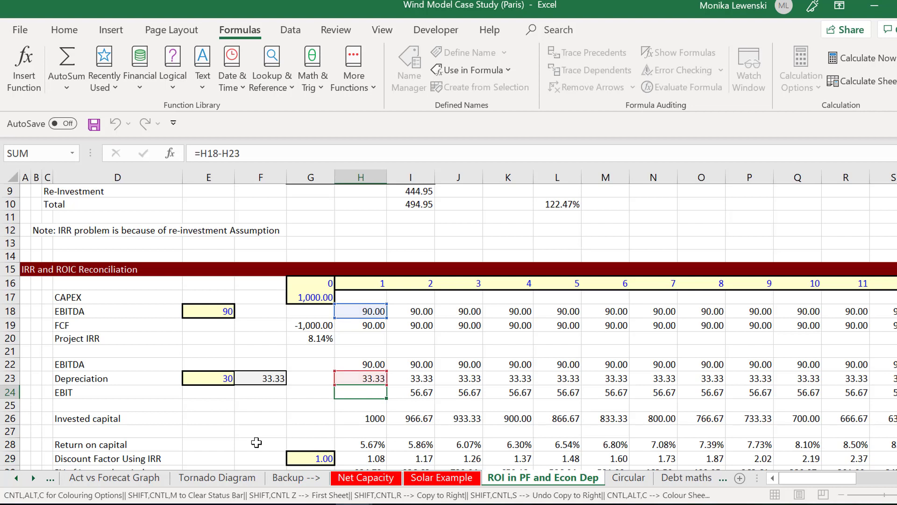
key("Return")
key("Down")
key("Up")
key("Down")
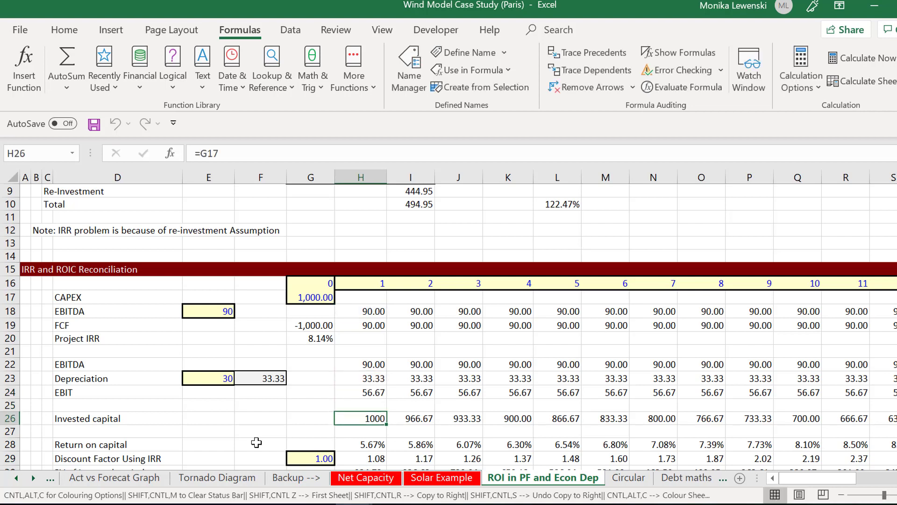
type("=")
key("Up")
key("Up")
key("Up")
key("Up")
key("Up")
key("Up")
key("Up")
key("Up")
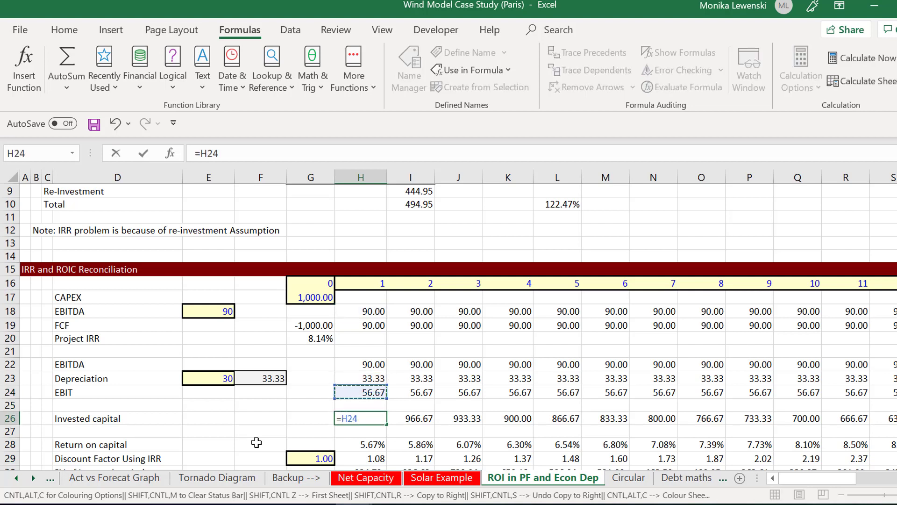
key("Escape")
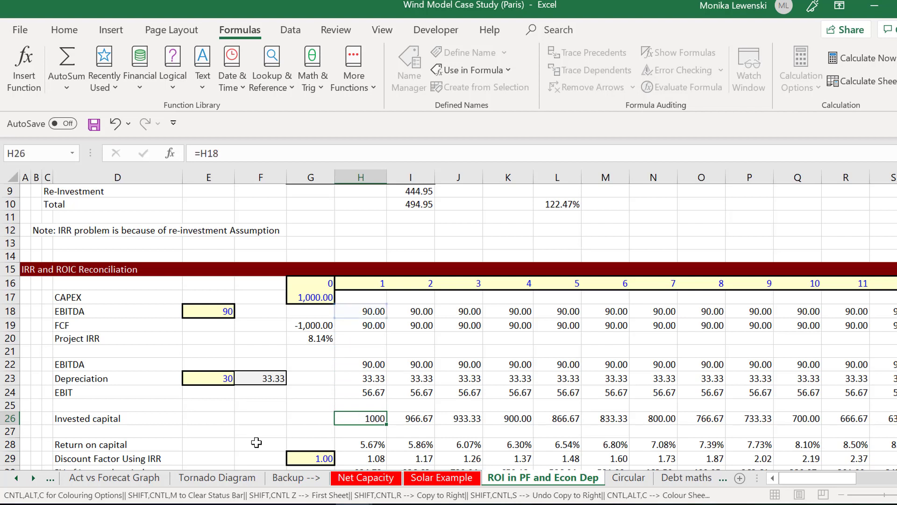
Inspect the year 1 invested capital formula in H26 and the CAPEX cell it references.
key("Left")
key("Right")
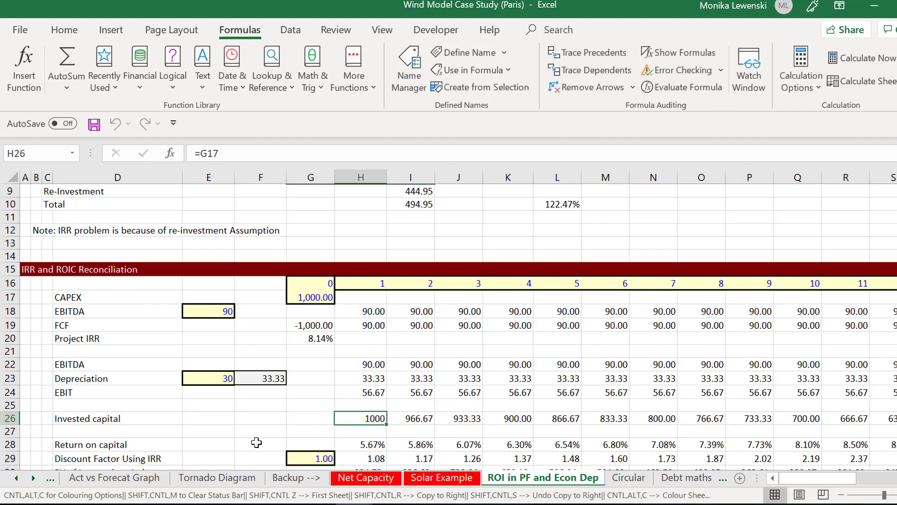
key("Left")
key("Right")
key("Left")
key("Right")
key("F2")
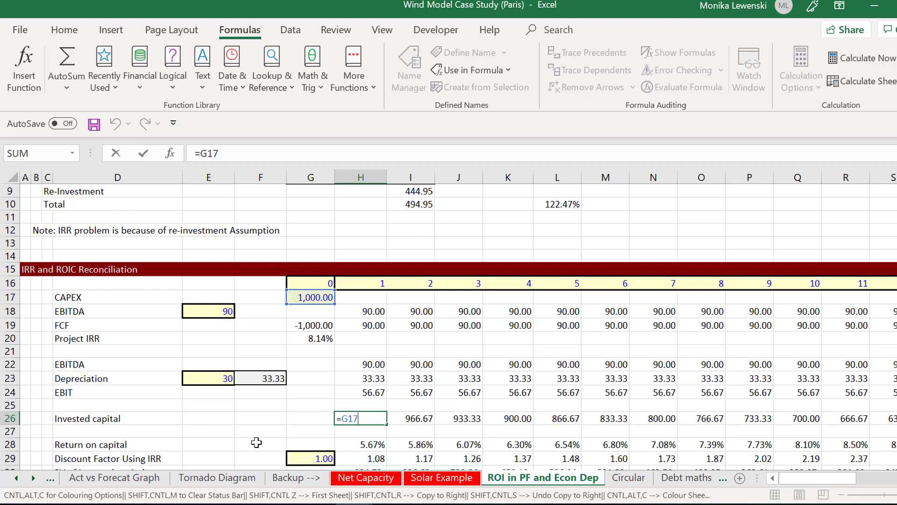
key("Escape")
Enter =G17 in F26 to bring the CAPEX amount into the Invested capital row.
key("Left")
key("Left")
key("Left")
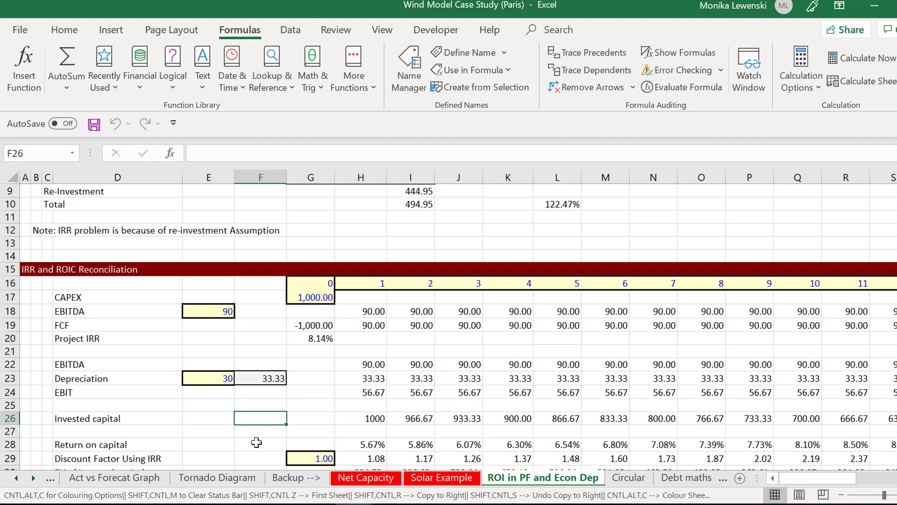
key("Right")
type("=")
key("Up")
key("Up")
key("Up")
key("Up")
key("Up")
key("Up")
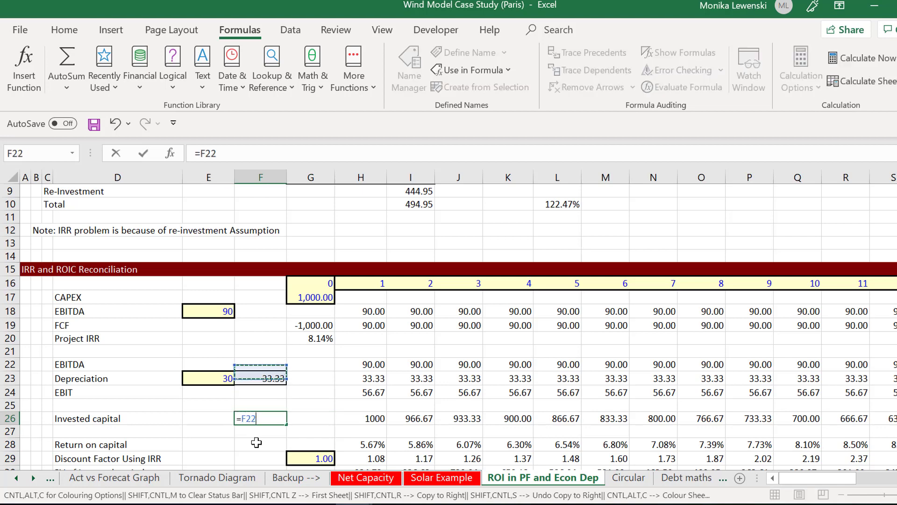
key("Up")
key("Up")
key("Up")
key("Right")
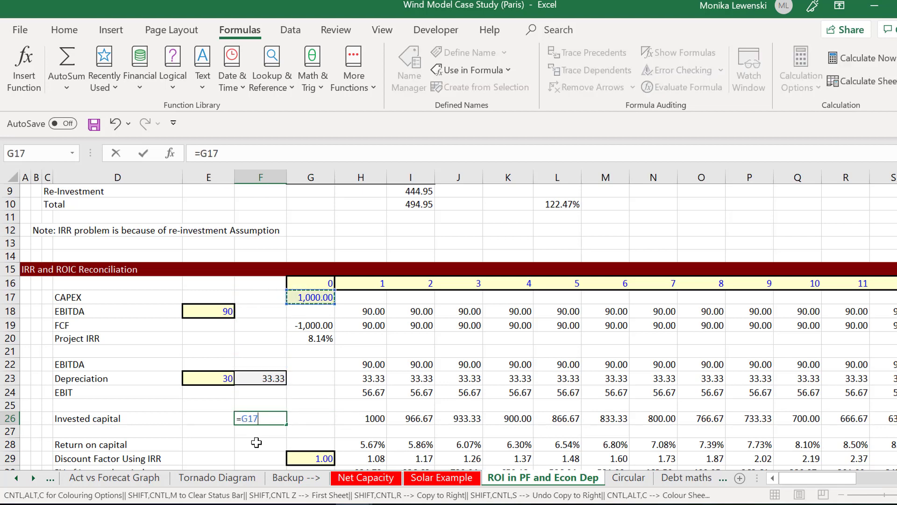
key("Return")
key("Up")
key("Right")
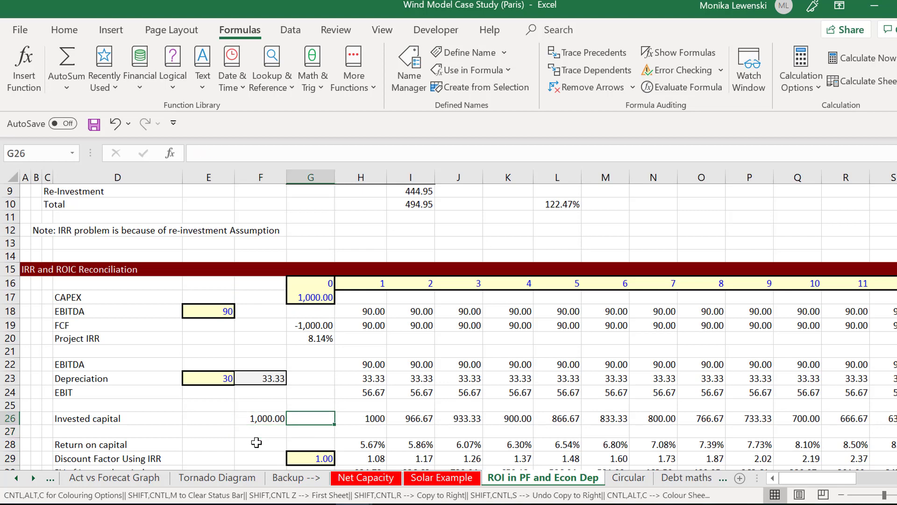
Set the year 0 invested capital in G26 to =F26.
key("Right")
key("Left")
type("=")
key("Left")
key("Return")
key("Up")
key("Right")
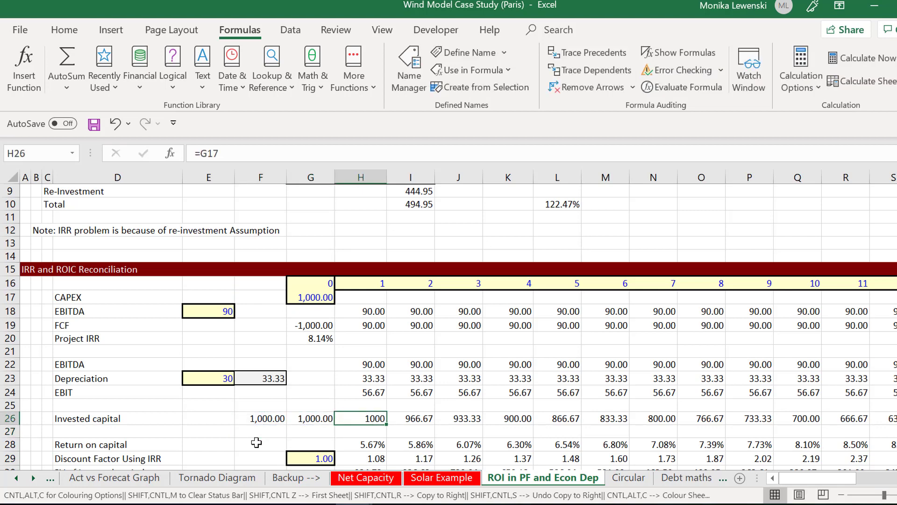
Try linking the year 1 invested capital in H26 directly to year 0 with =G26.
type("=")
key("Left")
key("Return")
key("Up")
key("Right")
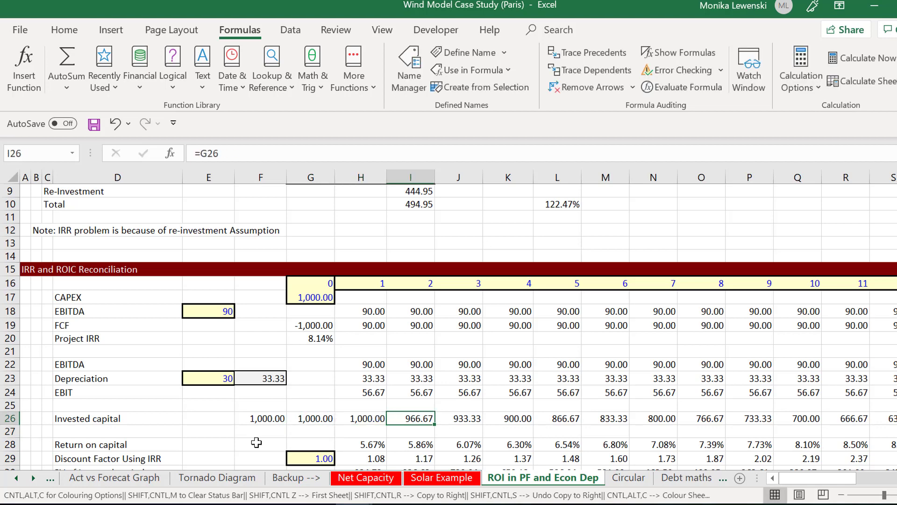
type("=")
key("Left")
key("Escape")
key("Left")
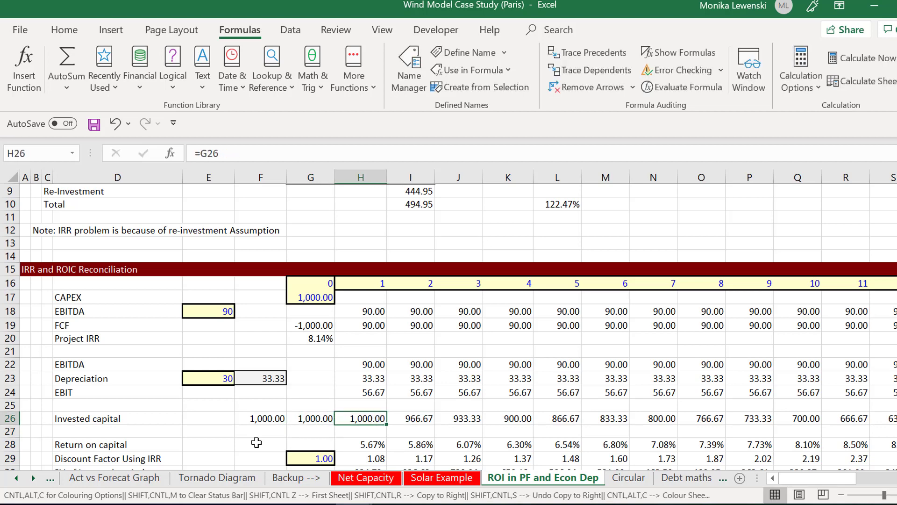
Enter =G26-G23 as the year 1 invested capital in H26 and copy it right across the row through year 30.
type("=")
key("Left")
type("-")
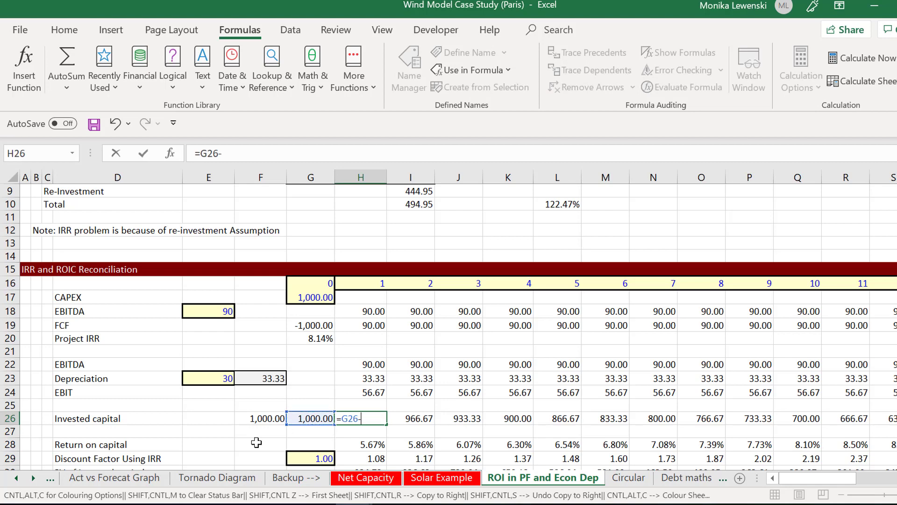
key("Up")
key("Up")
key("Up")
key("Left")
key("Return")
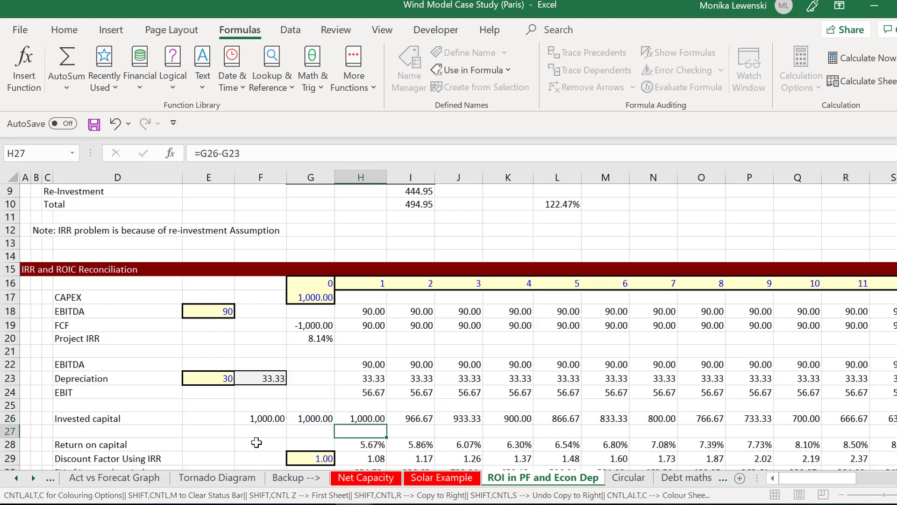
key("Up")
key("ctrl+shift+r")
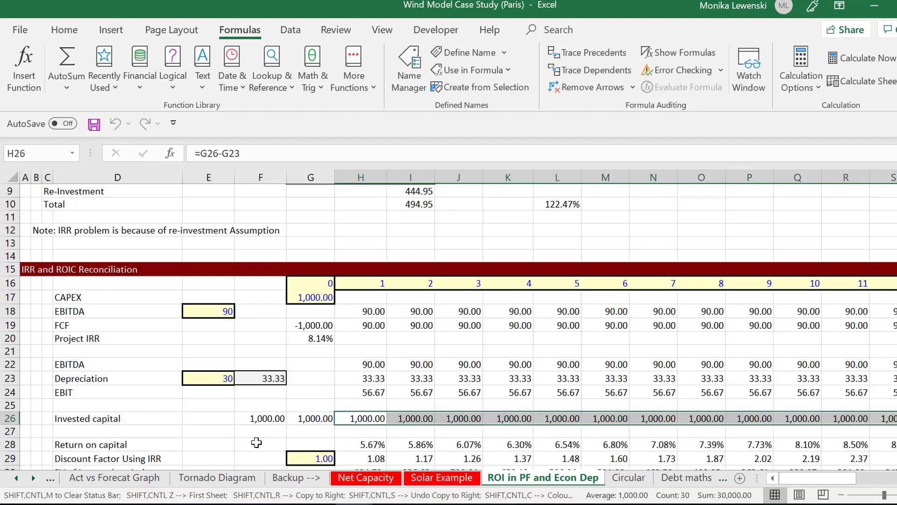
key("Right")
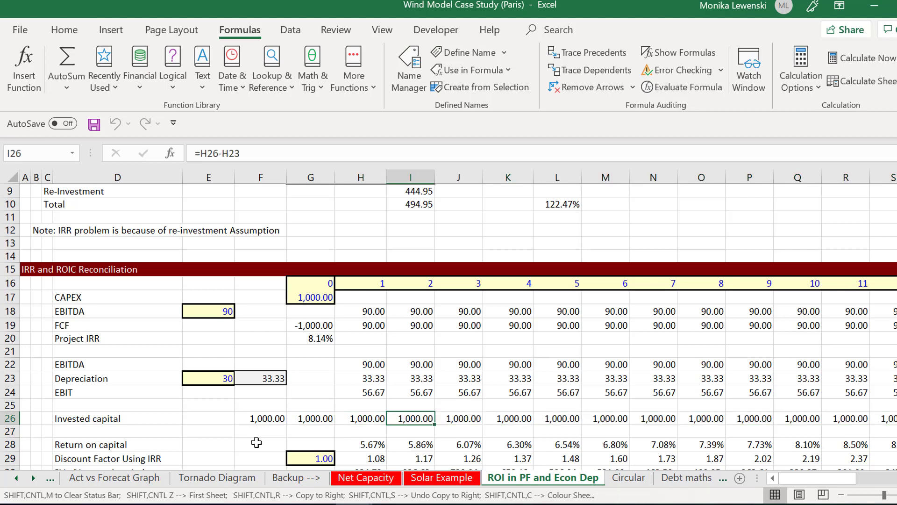
key("Left")
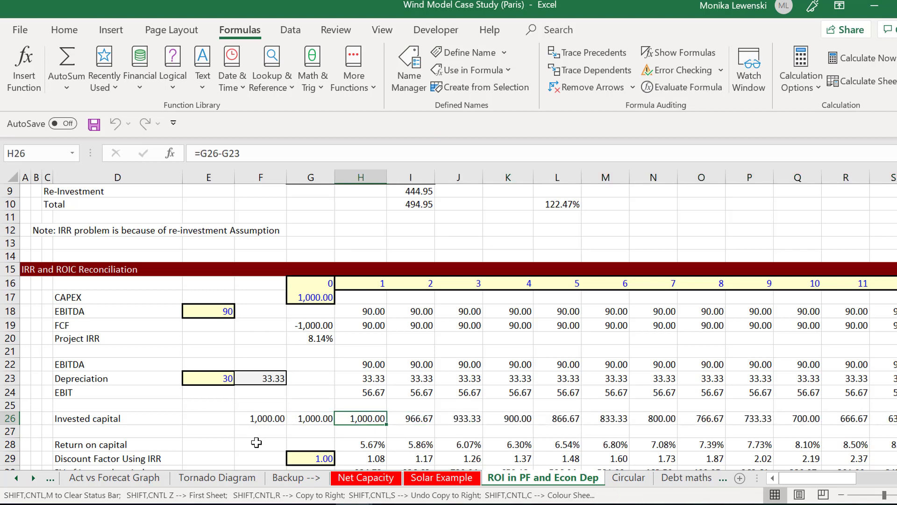
Examine the declining invested capital across row 26 from year 1 out to year 30.
key("Left")
key("Right")
key("Right")
key("Right")
key("Right")
key("Right")
key("Right")
key("Right")
key("Right")
key("Right")
key("Right")
key("Right")
key("Right")
key("Right")
key("Right")
key("Right")
key("Right")
key("Right")
key("Right")
key("Right")
key("Right")
key("Right")
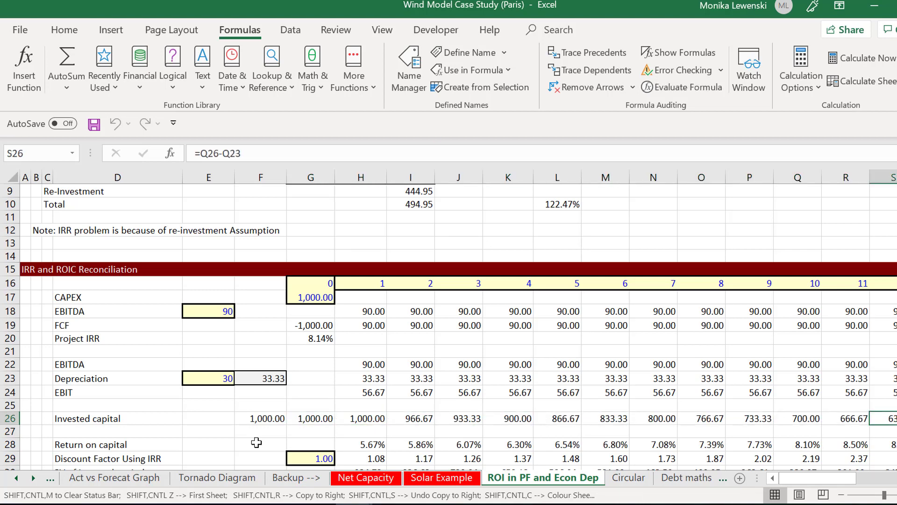
key("Right")
key("Right")
key("Right")
key("Right")
key("Right")
key("Right")
key("Right")
key("Right")
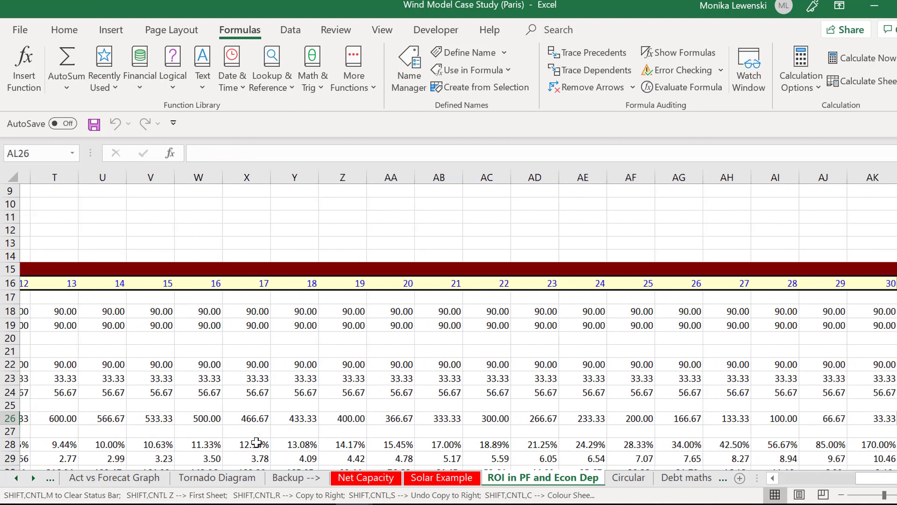
key("Right")
key("Right")
key("Left")
key("Left")
key("Right")
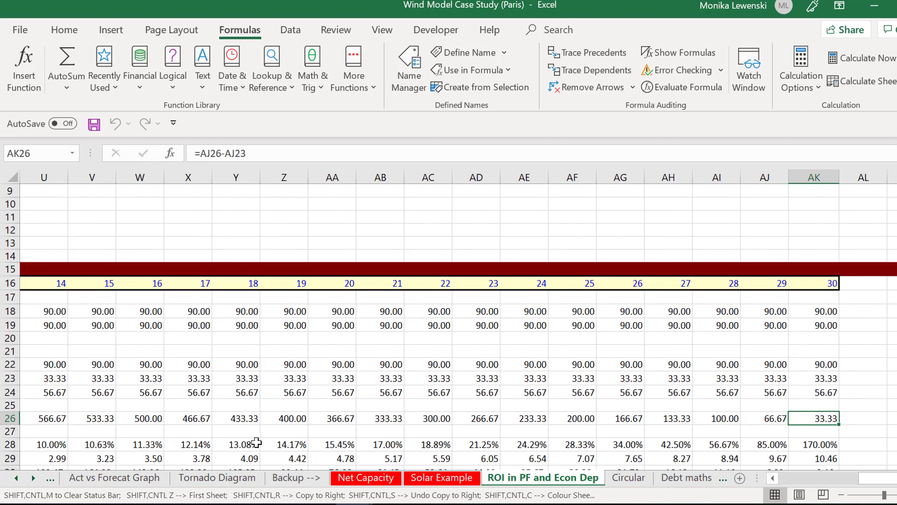
Compare the year 30 invested capital in AK26 with that year's depreciation and EBIT, and return to the row's first columns.
key("Up")
key("Up")
key("Up")
key("Down")
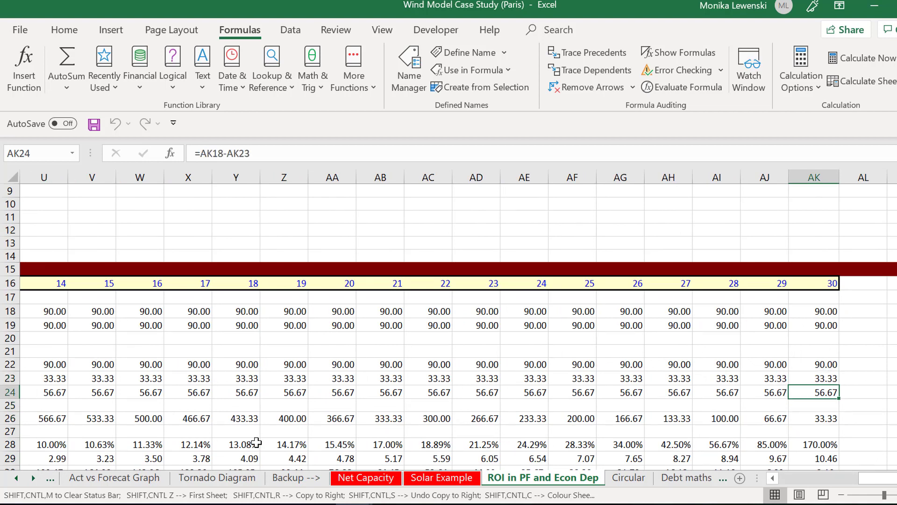
key("Down")
key("Down")
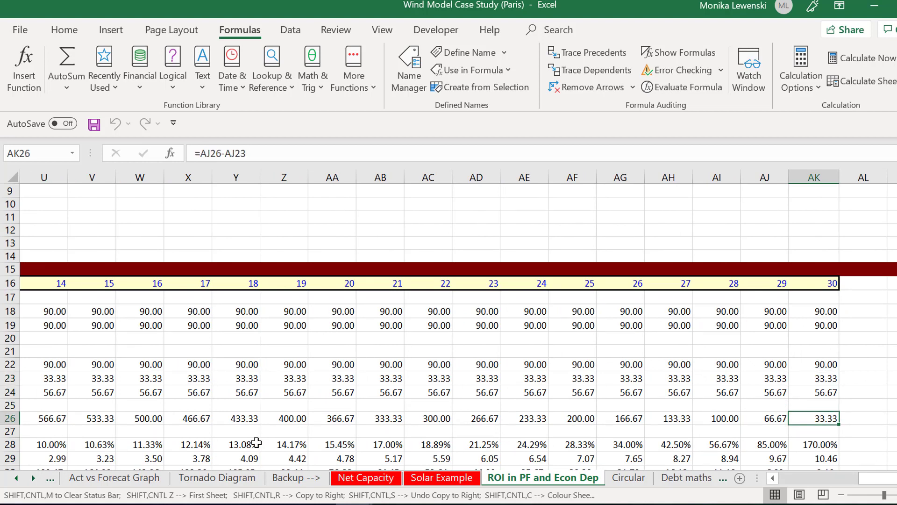
key("ctrl+Left")
key("ctrl+Left")
key("ctrl+Left")
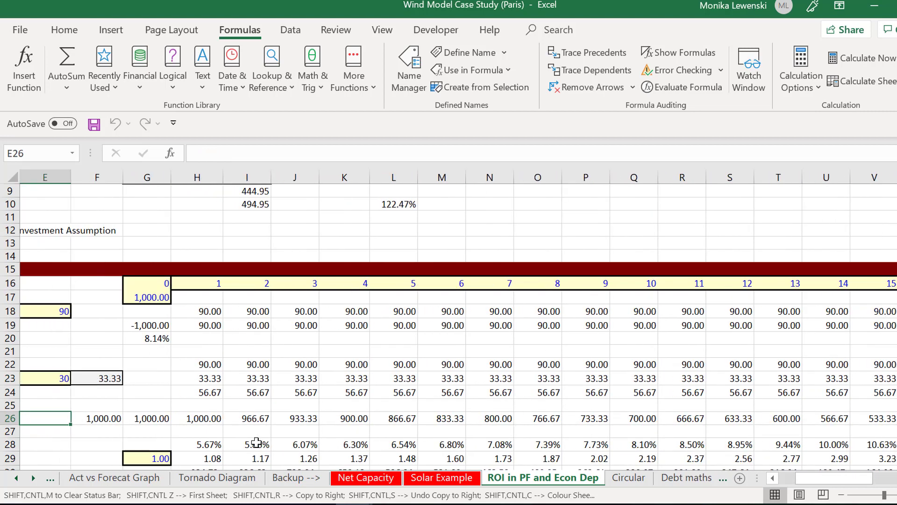
key("Right")
key("Right")
key("Right")
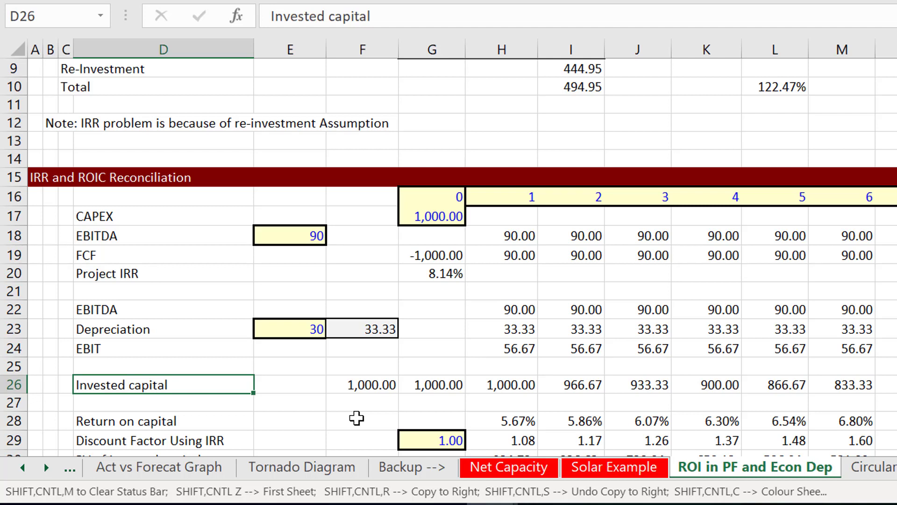
Examine the rows from Invested capital down to Weighting factor, including the discount factor cells G29 and H29.
key("Down")
key("Down")
key("Down")
key("Down")
key("Down")
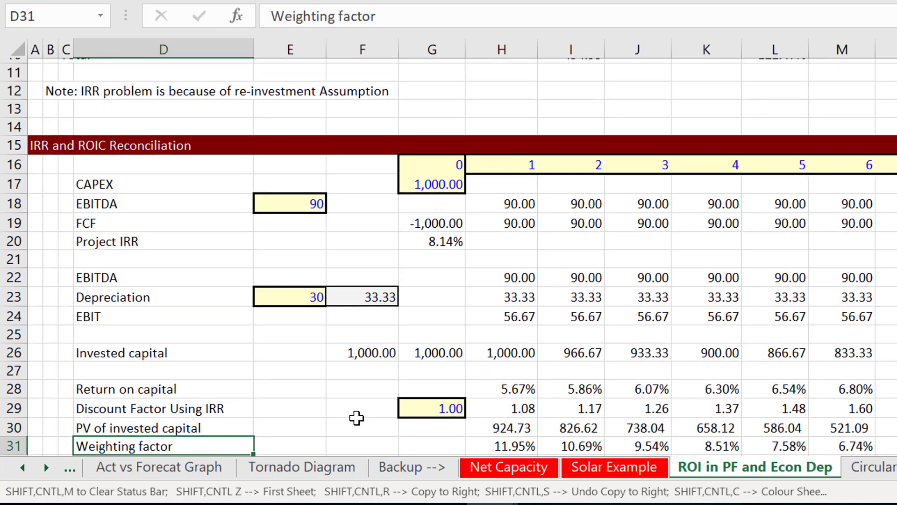
key("Up")
key("Up")
key("Right")
key("Right")
key("Right")
key("Right")
key("Right")
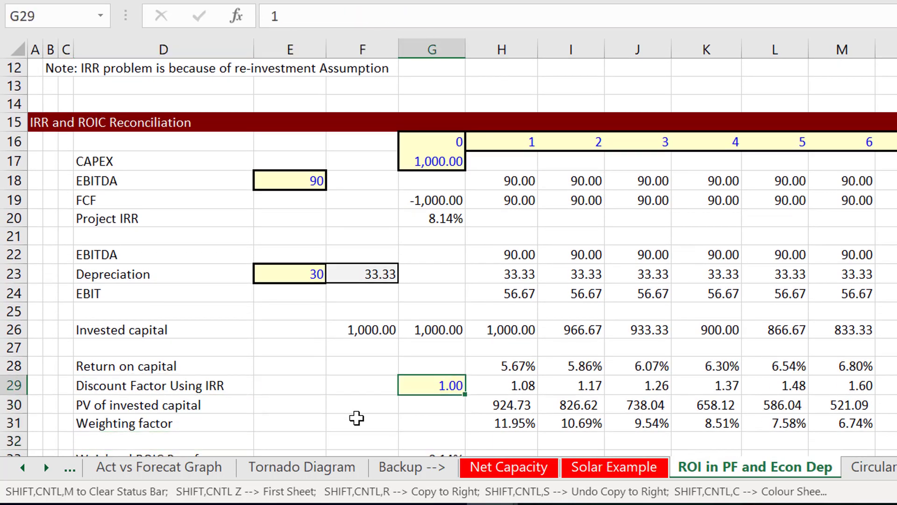
key("Left")
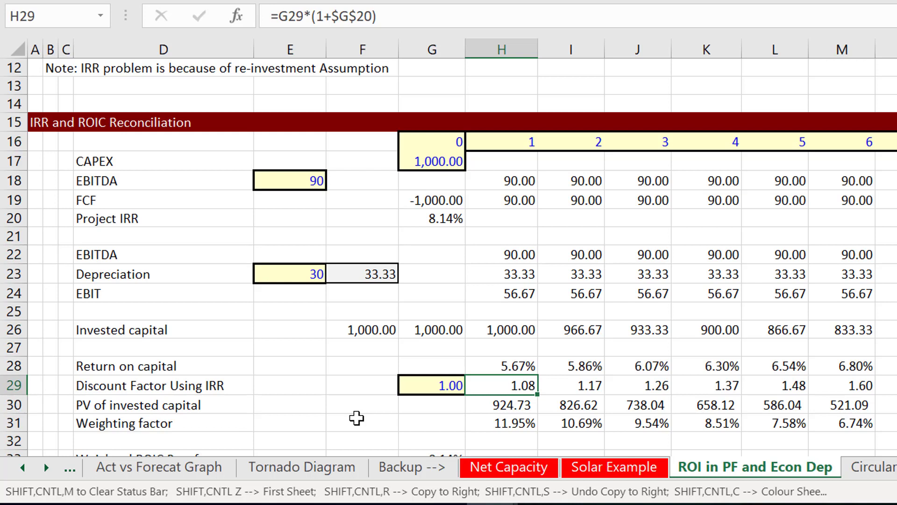
key("Left")
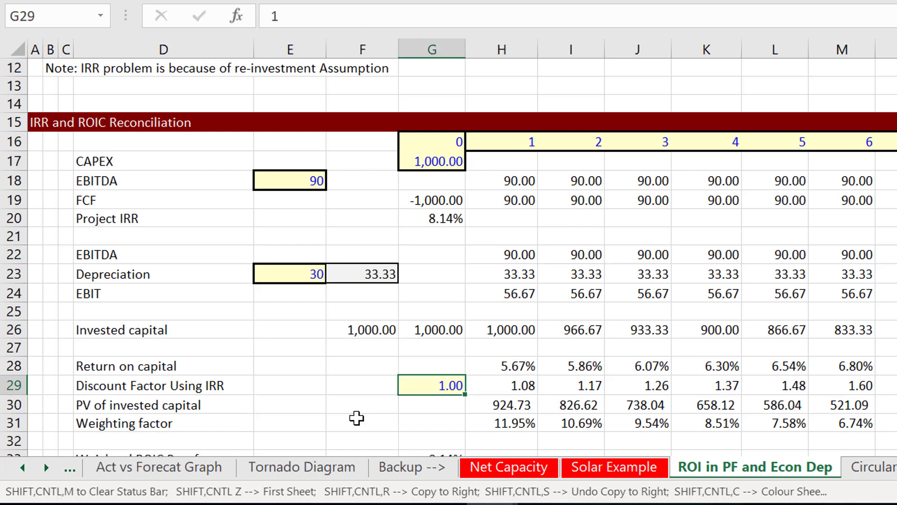
Check how the discount factor formula in H29 builds on the starting factor in G29 and the Project IRR in G20.
key("Up")
key("Up")
key("Up")
key("Up")
key("Up")
key("Up")
key("Up")
key("Up")
key("Up")
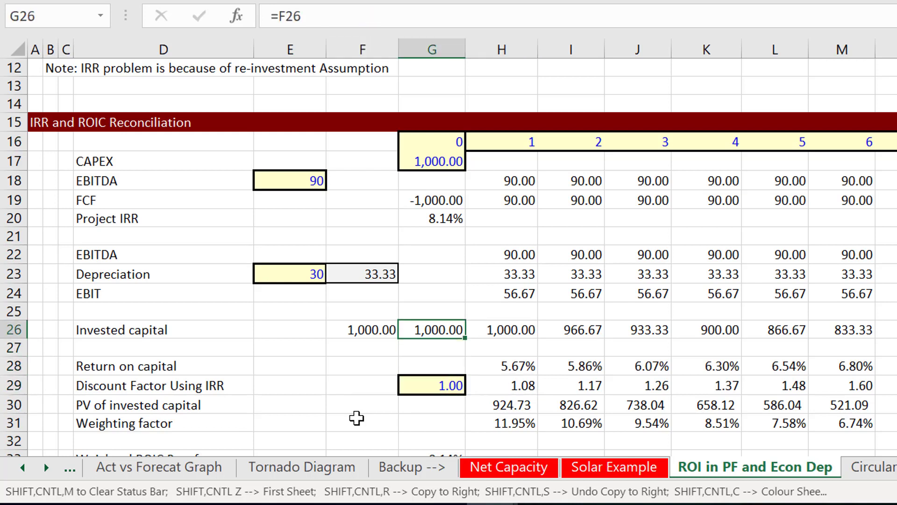
key("Down")
key("Down")
key("Down")
key("Down")
key("Down")
key("Down")
key("Down")
key("Down")
key("Down")
key("Down")
key("Down")
key("Down")
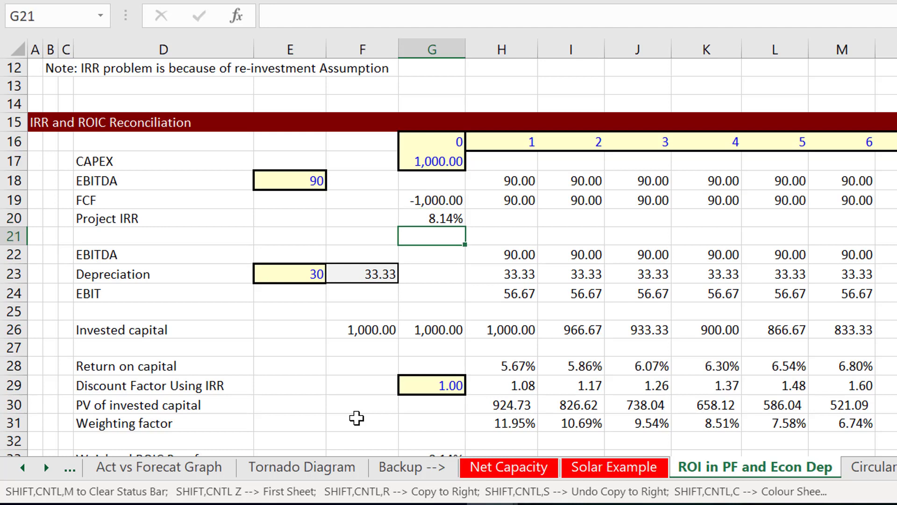
key("Up")
key("Up")
key("Up")
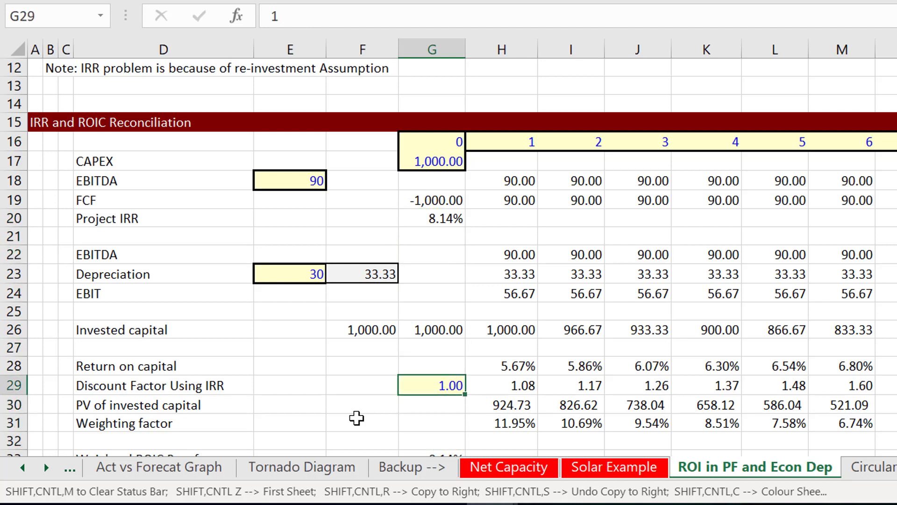
key("Left")
key("Right")
key("Right")
key("Left")
key("Right")
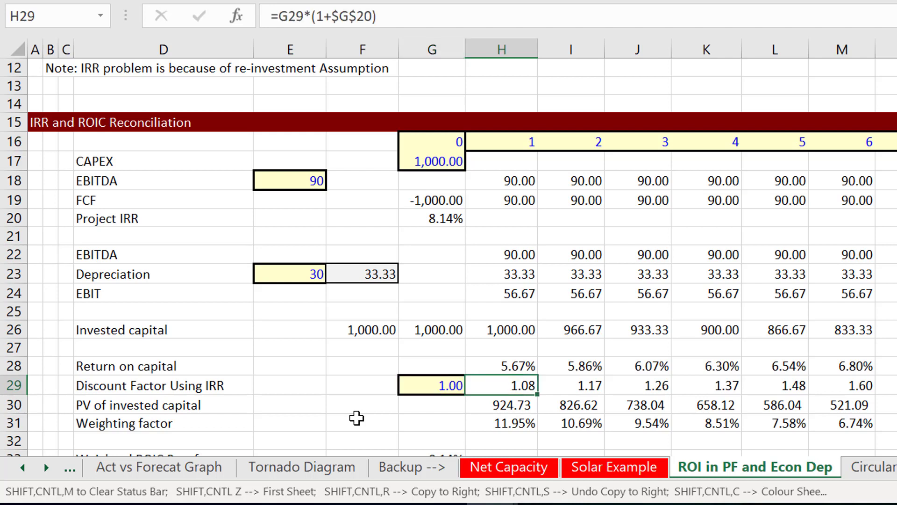
Review which cells the year 1 discount factor formula in H29 references.
key("Up")
key("Down")
key("F2")
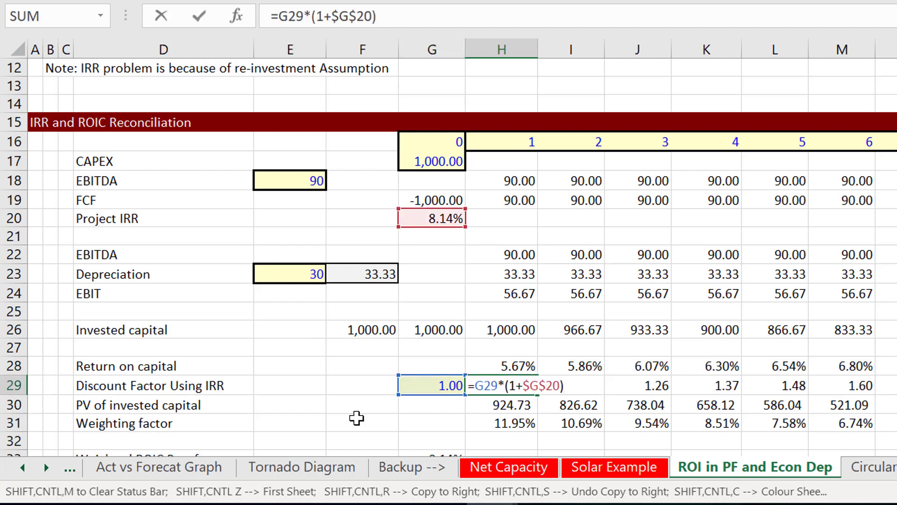
key("Escape")
key("Left")
key("Right")
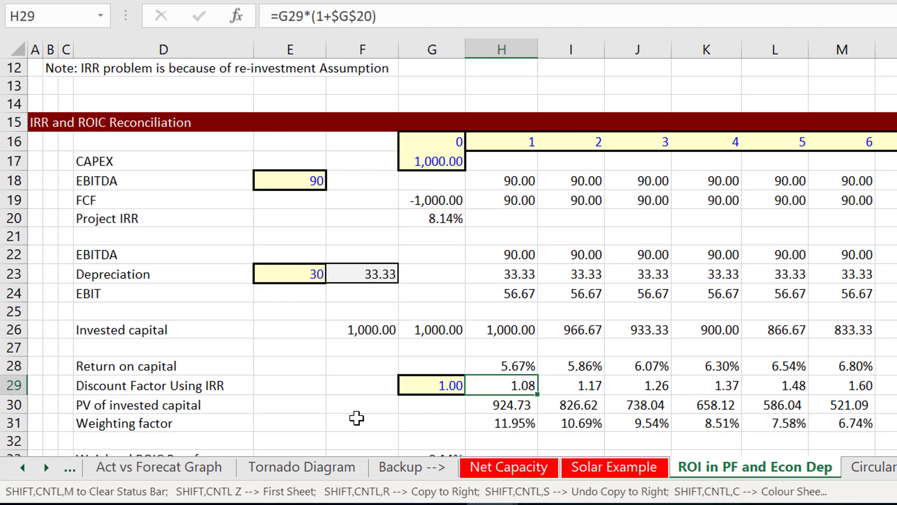
Examine the Return on capital percentages across row 28 from year 1 out to year 30 and return to the row's label.
key("Up")
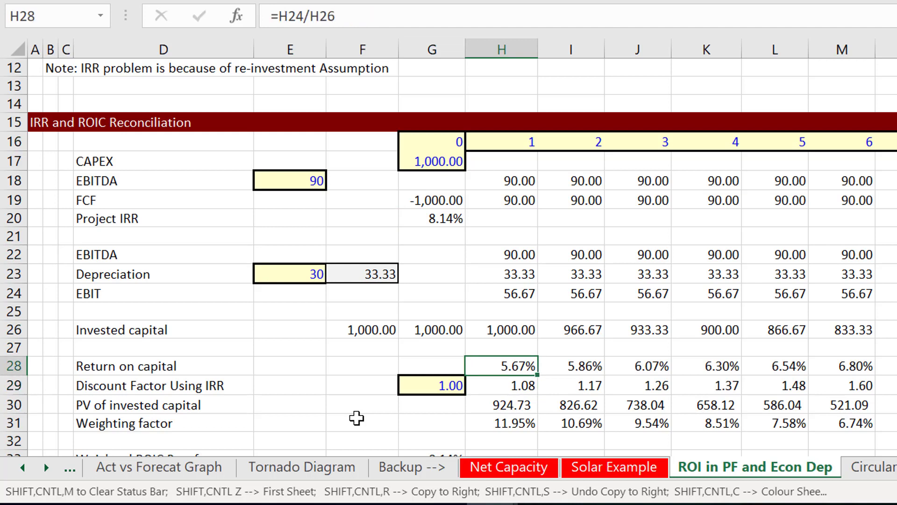
key("Left")
key("Left")
key("Left")
key("Left")
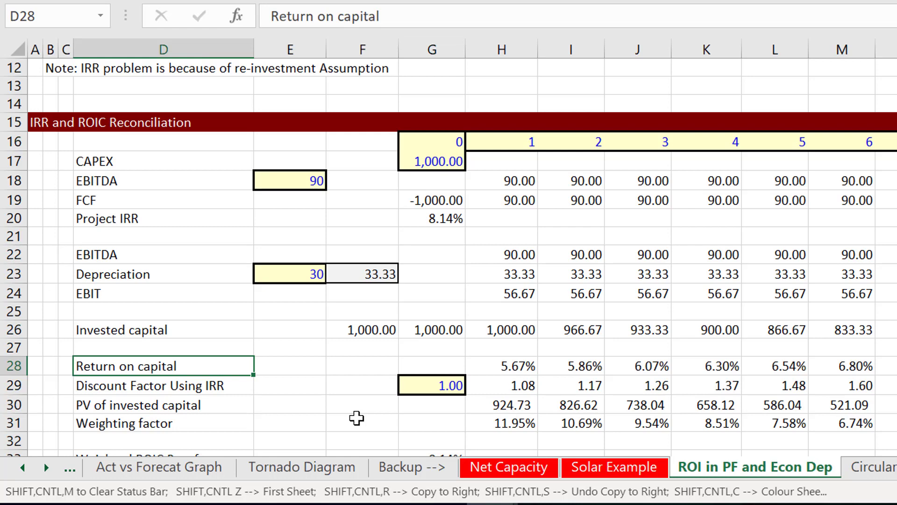
key("Right")
key("Right")
key("Right")
key("Right")
key("Right")
key("Right")
key("Right")
key("Right")
key("Right")
key("Right")
key("Right")
key("Right")
key("Right")
key("Right")
key("Right")
key("Right")
key("Right")
key("Right")
key("Right")
key("Right")
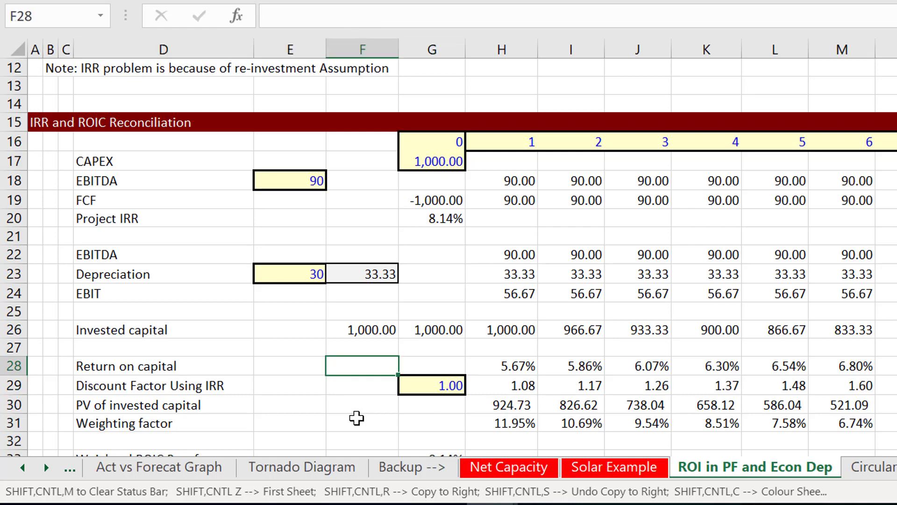
key("Right")
key("Right")
key("Right")
key("Right")
key("Right")
key("Right")
key("Right")
key("Right")
key("Right")
key("Right")
key("Right")
key("Right")
key("Right")
key("Right")
key("Right")
key("Right")
key("Right")
key("Right")
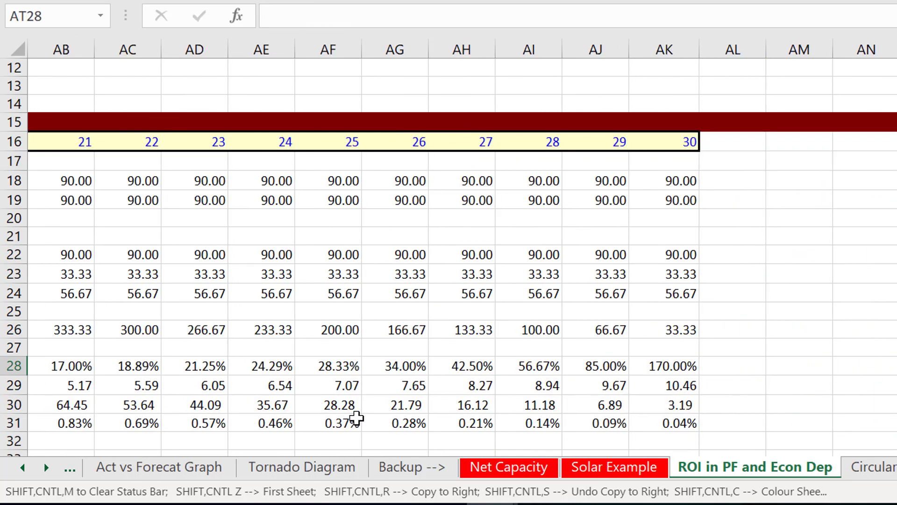
key("Left")
key("Left")
key("Left")
key("Left")
key("Left")
key("Left")
key("Left")
key("Left")
key("Left")
key("Left")
key("Left")
key("Left")
key("Left")
key("Left")
key("Left")
key("Left")
key("Left")
key("Left")
key("Left")
key("Left")
key("Left")
key("Left")
key("Left")
key("Left")
key("Left")
key("Left")
key("Left")
key("Left")
key("Left")
key("Left")
key("Left")
key("Left")
key("Left")
key("Left")
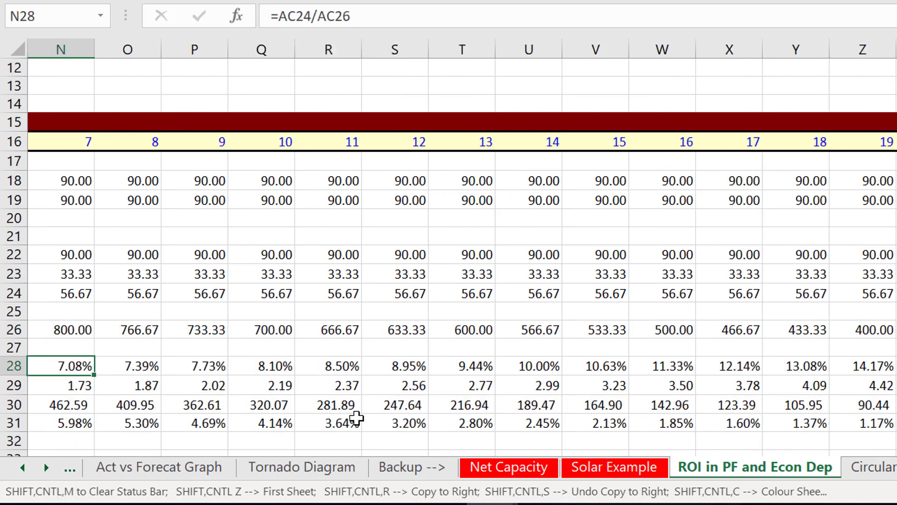
key("Right")
key("Right")
key("Right")
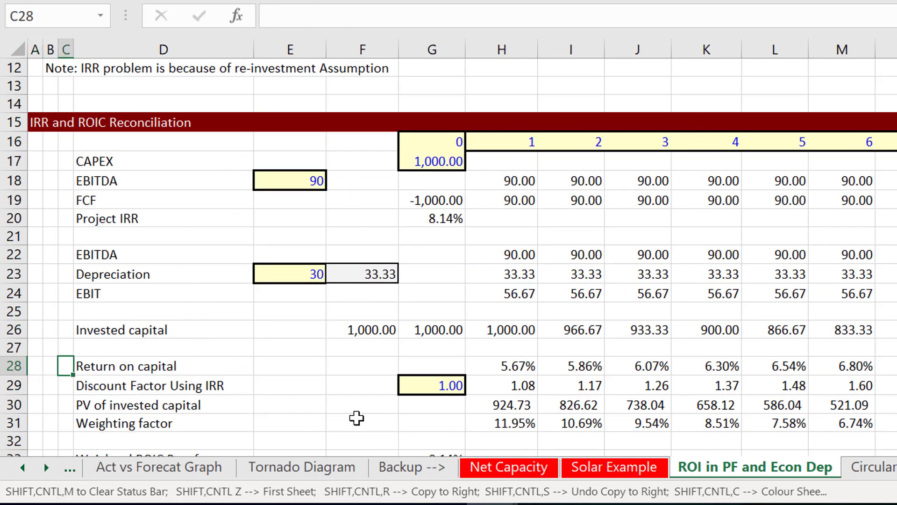
Insert a line sparkline in F28 that plots the Return on capital range H28:AK28.
key("Up")
key("Down")
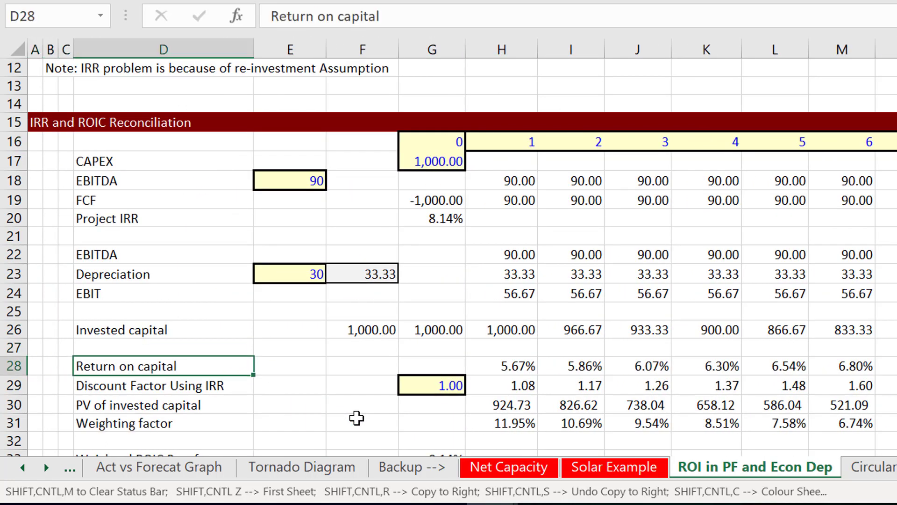
key("shift+space")
key("Up")
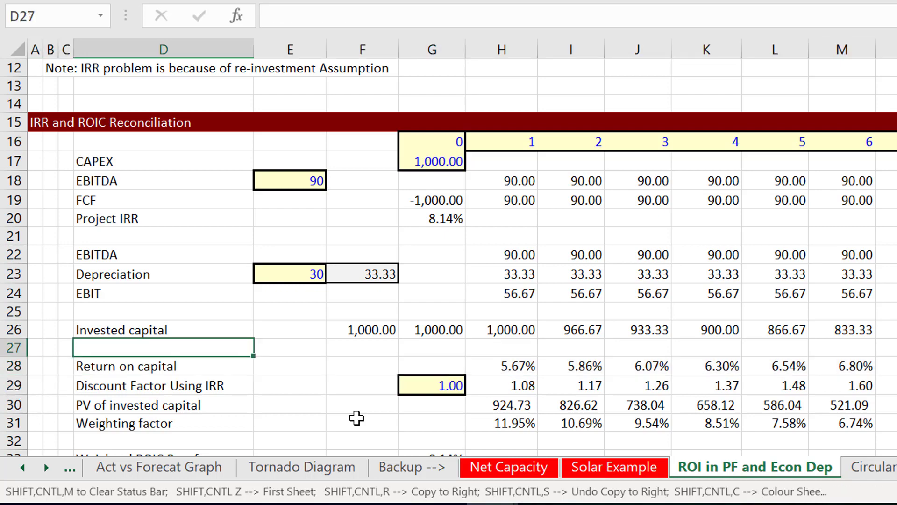
key("Down")
key("Right")
key("Right")
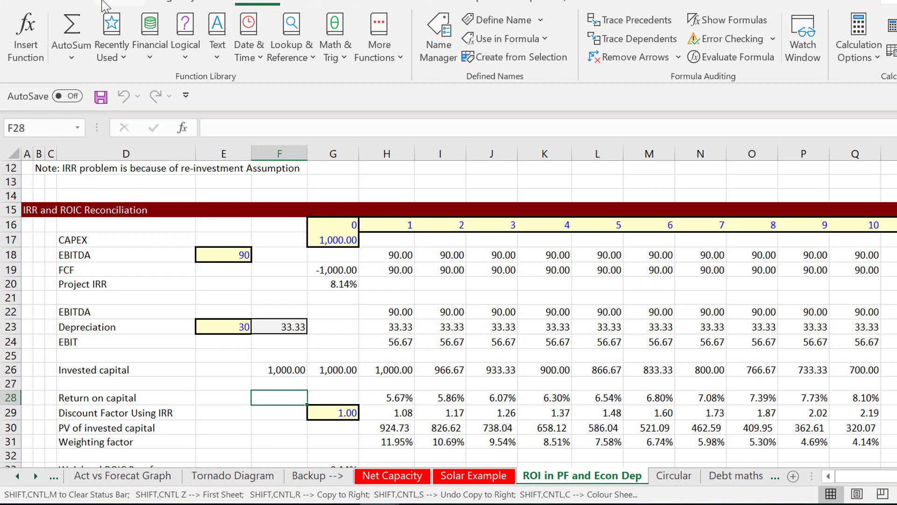
left_click(106, 11)
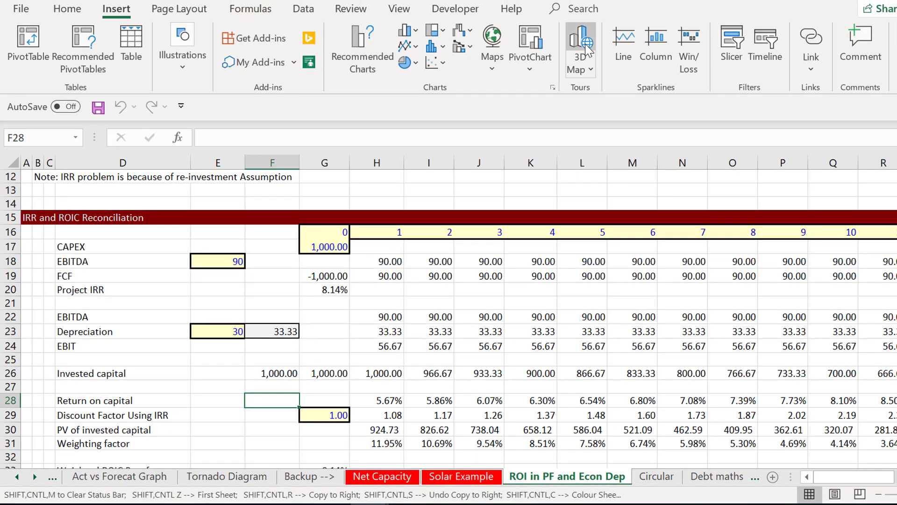
left_click(633, 35)
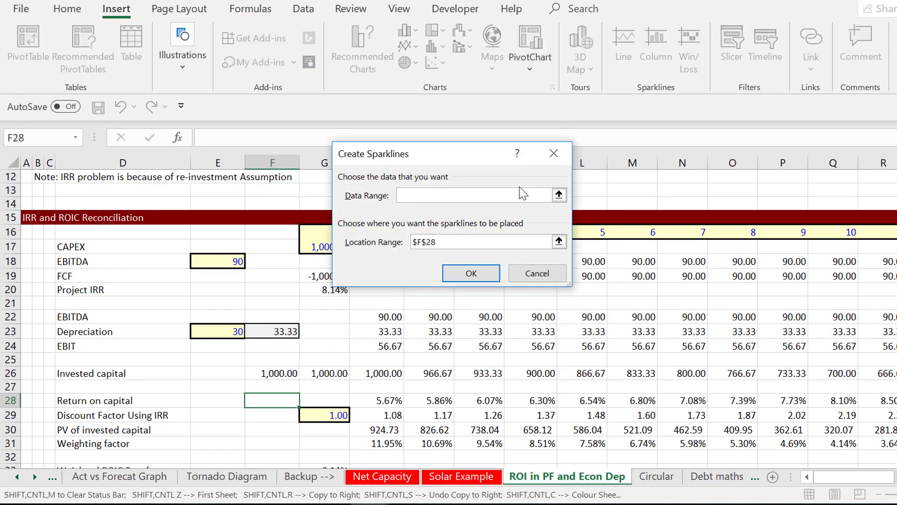
left_click(558, 195)
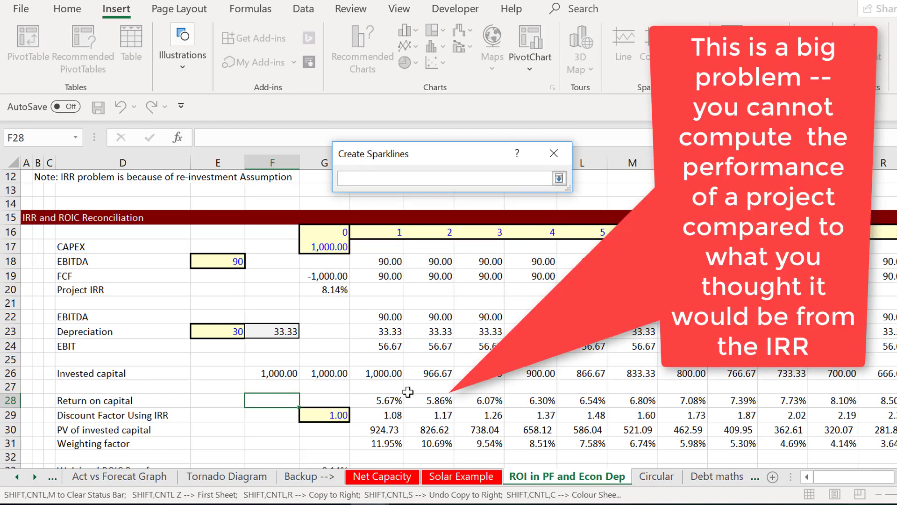
left_click(381, 402)
key("ctrl+shift+Right")
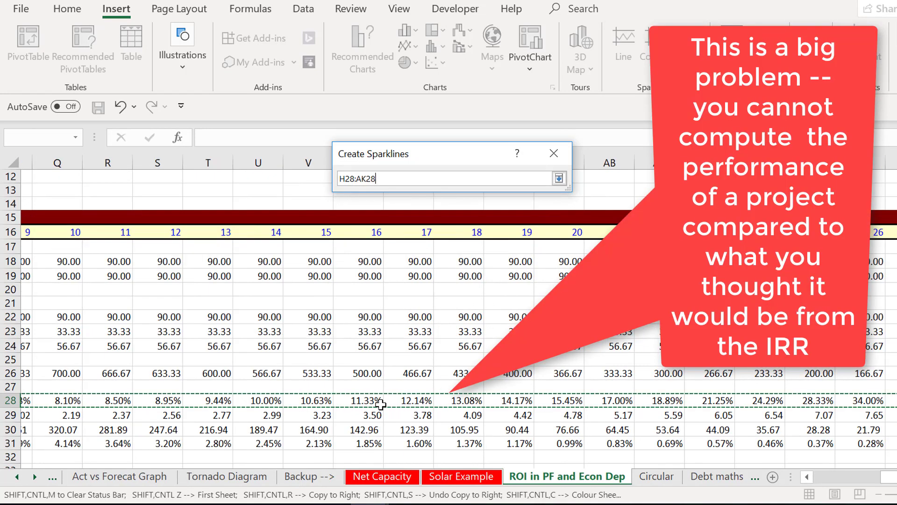
key("Return")
key("Return")
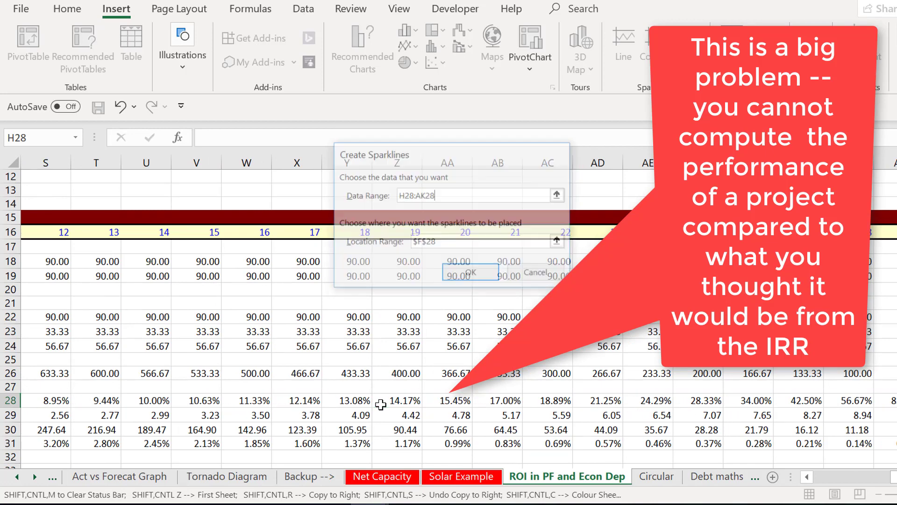
key("Left")
key("Left")
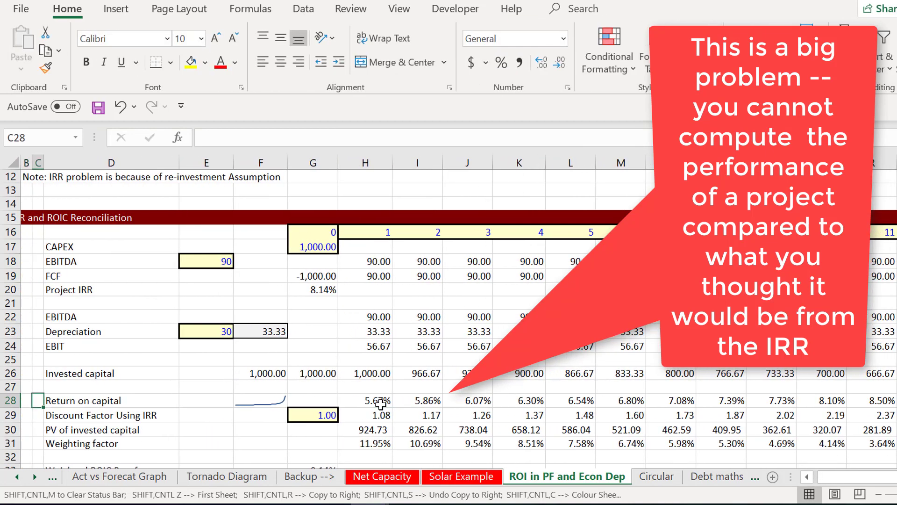
key("Right")
key("Right")
key("Right")
key("Left")
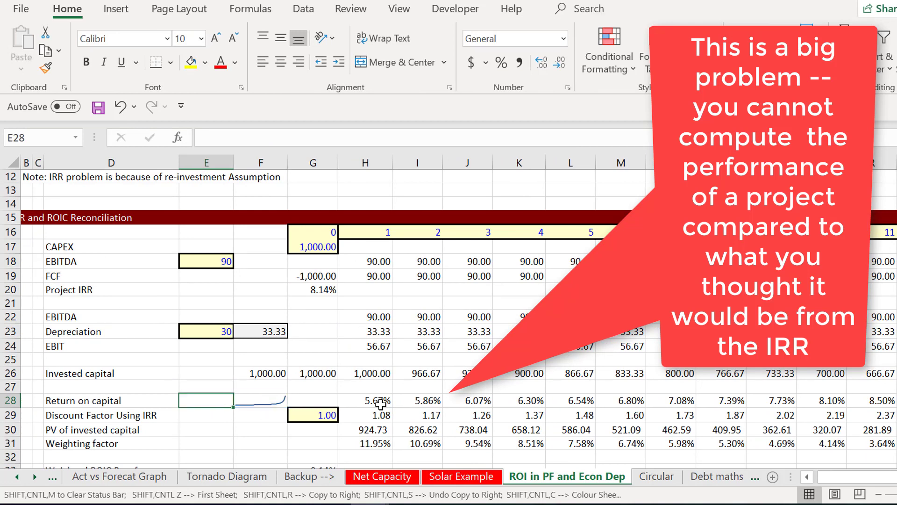
Check how the PV of invested capital formula in H30 uses the invested capital in H26 and the discount factor in H29.
key("Down")
key("Down")
key("Down")
key("Right")
key("Right")
key("Right")
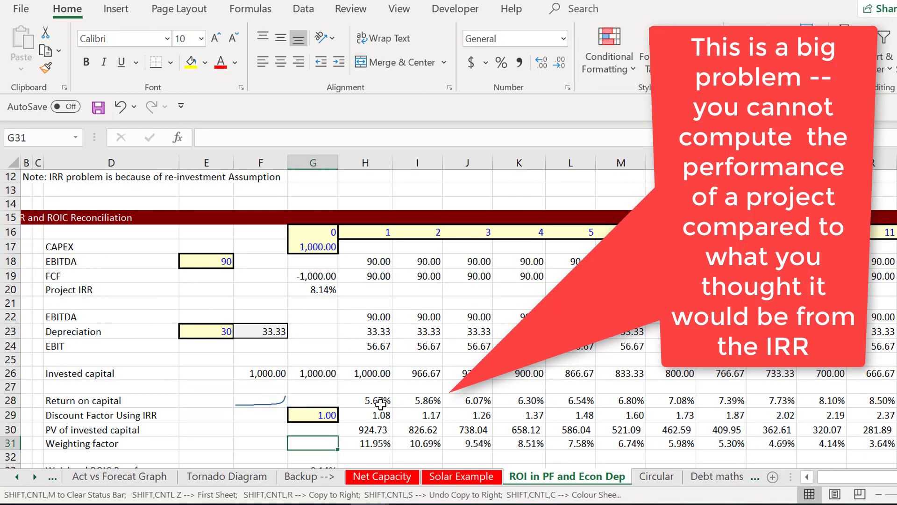
key("Left")
key("Left")
key("Right")
key("Right")
key("Up")
key("F2")
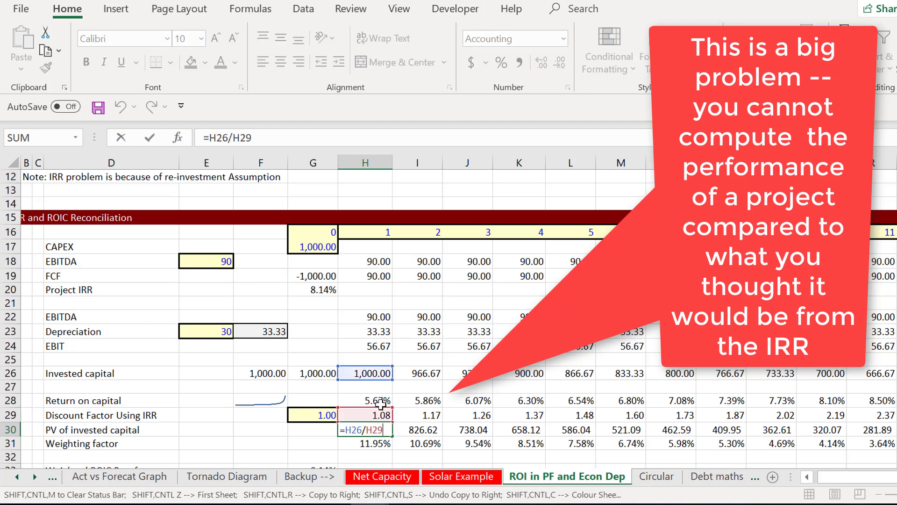
key("Escape")
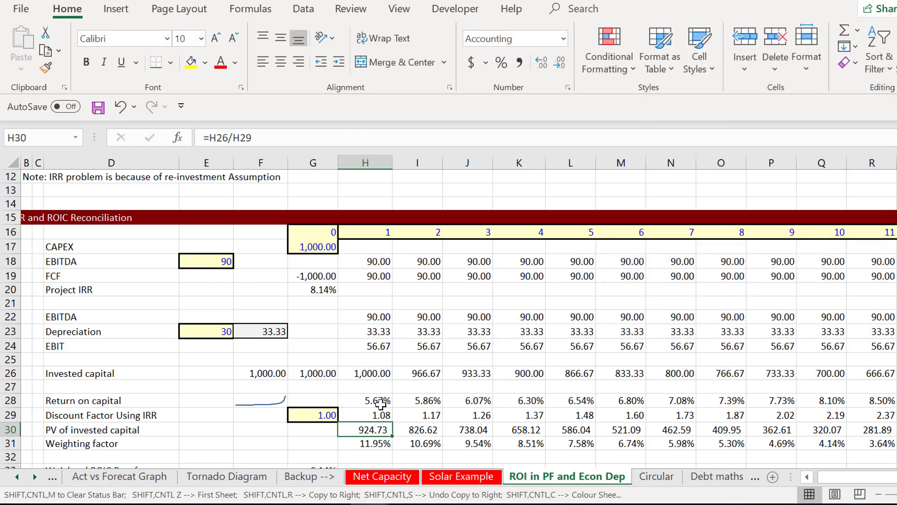
key("Up")
key("Up")
key("Up")
key("Up")
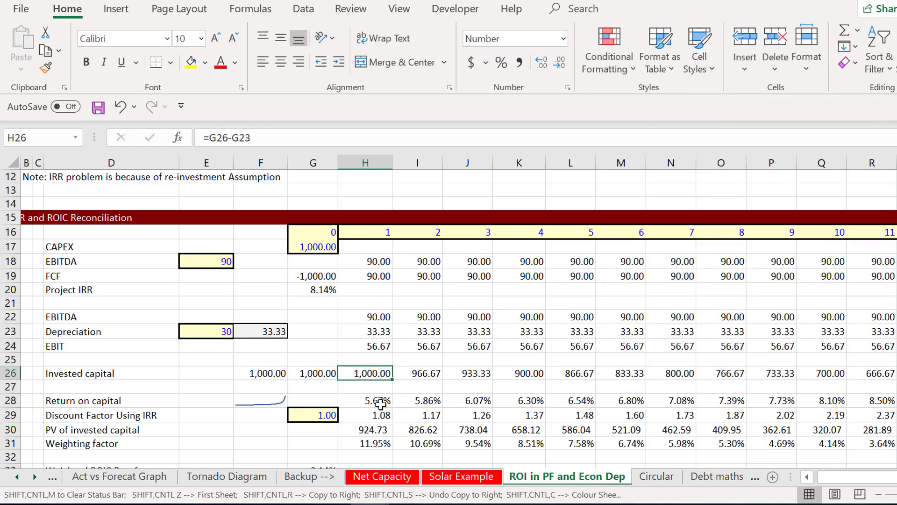
key("Down")
key("Down")
key("Down")
key("Down")
key("Down")
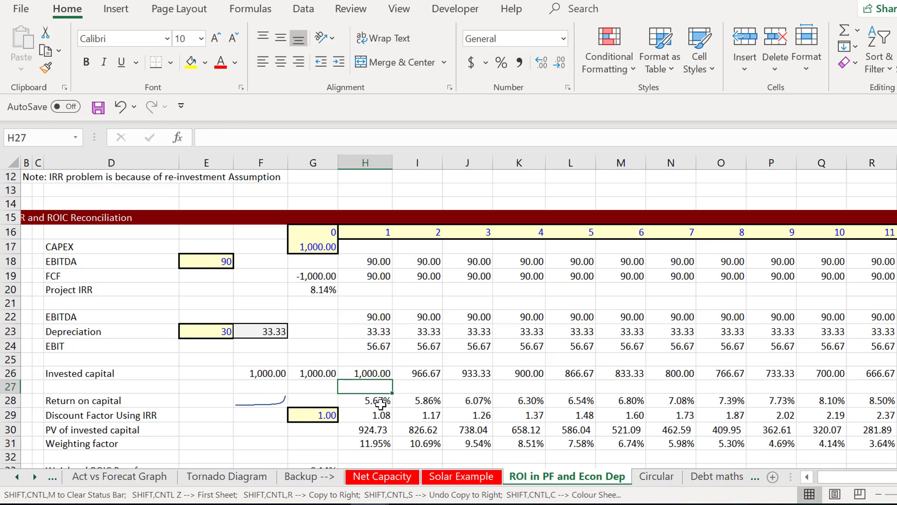
key("Up")
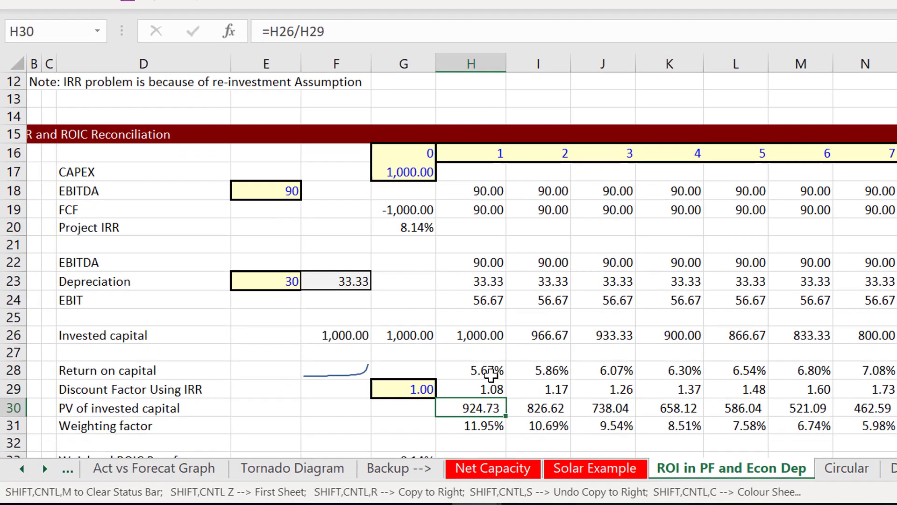
Re-enter the year 1 PV of invested capital in H30 as =H26/H29 and copy it across the row.
type("=")
key("Up")
key("Up")
key("Up")
key("Up")
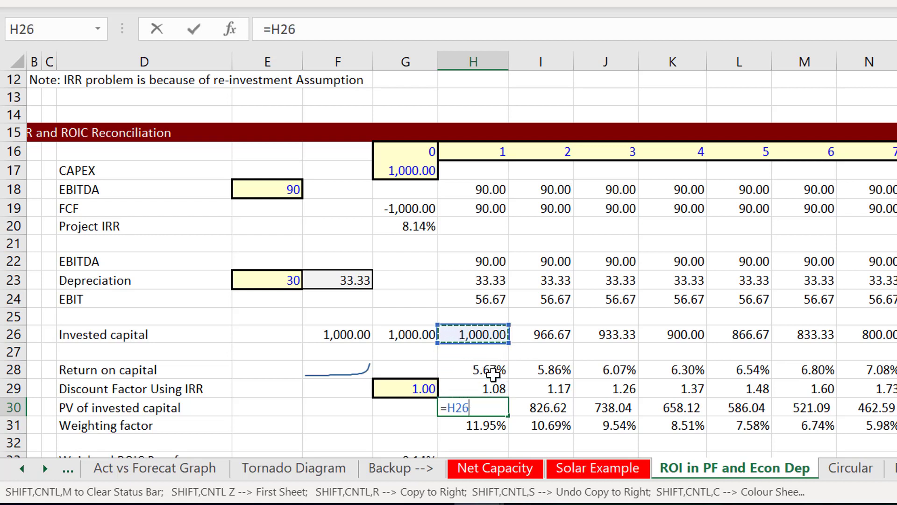
type("/")
key("Up")
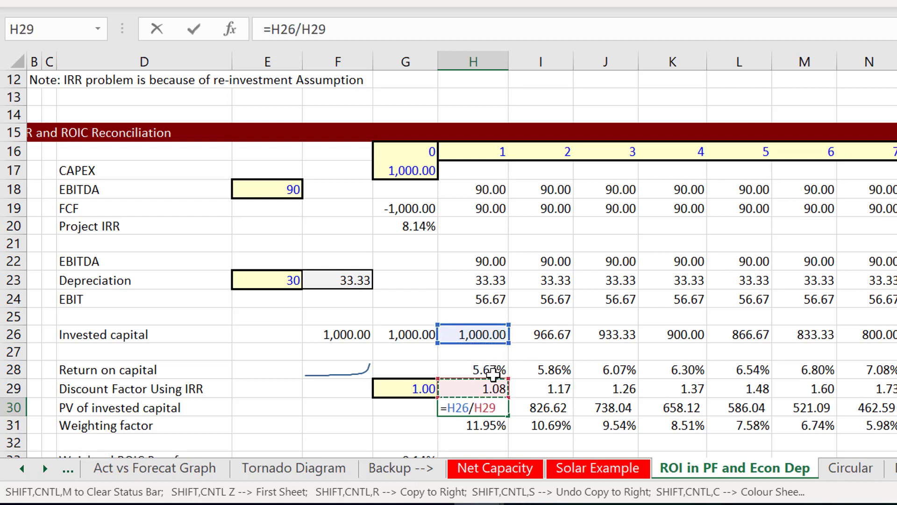
key("Return")
key("Up")
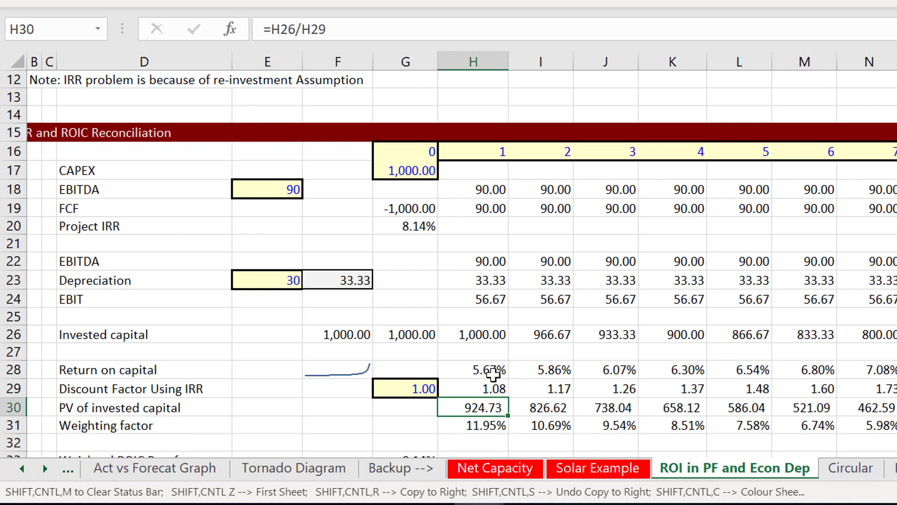
key("ctrl+shift+r")
Check the discount factor formula in H29 and the weighting factor formula in H31 around the PV row.
key("Up")
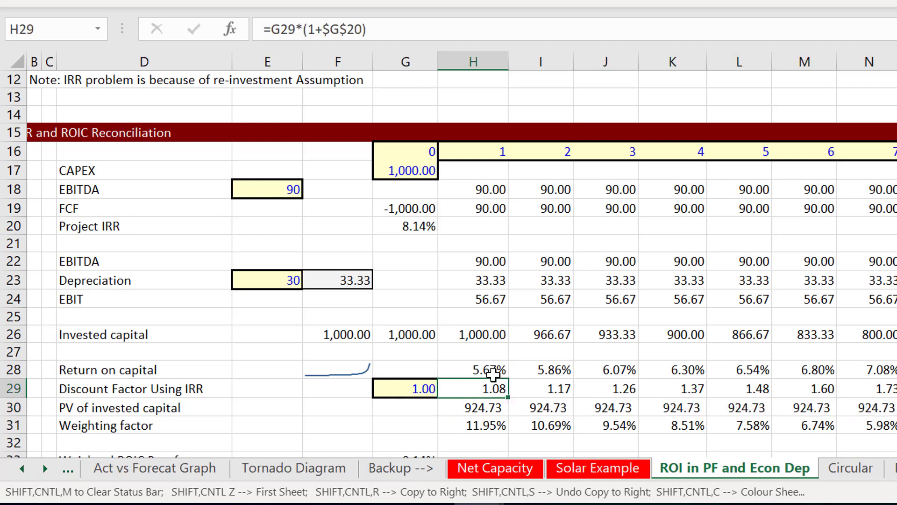
key("Down")
key("Down")
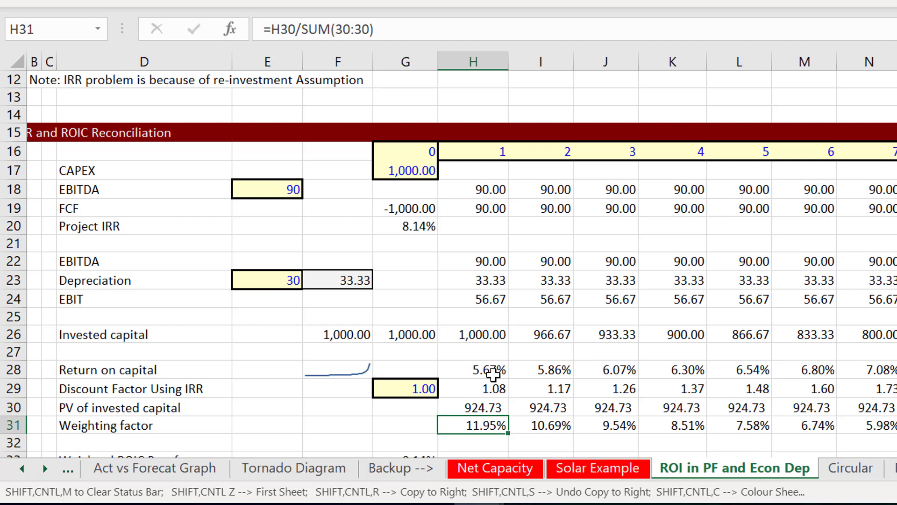
key("Left")
key("Right")
Select the PV of invested capital cells from H30 through year 30 and reapply the H30 formula across them.
key("Up")
key("ctrl+shift+Right")
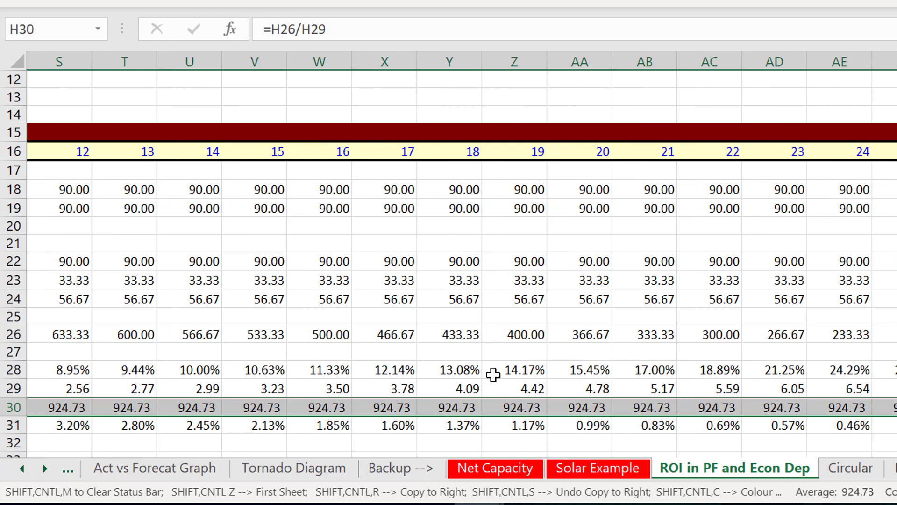
key("ctrl+shift+r")
key("Left")
key("Left")
key("Left")
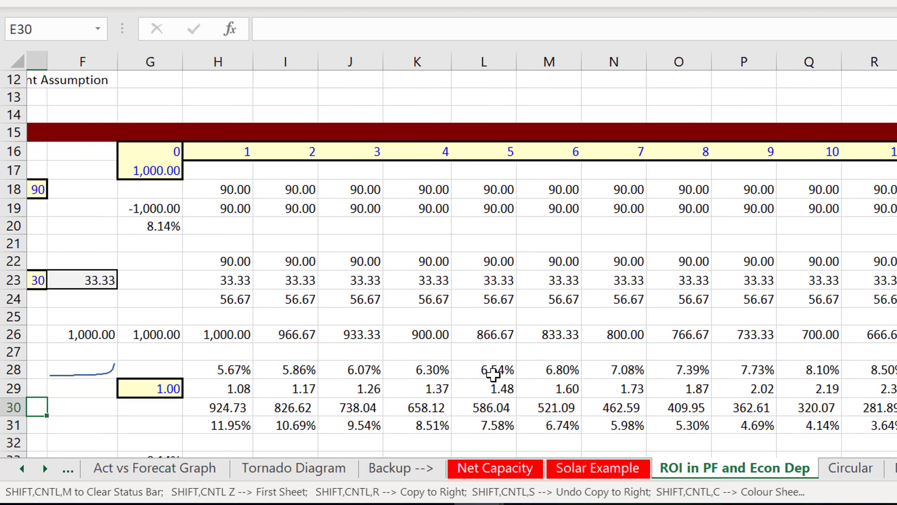
key("Left")
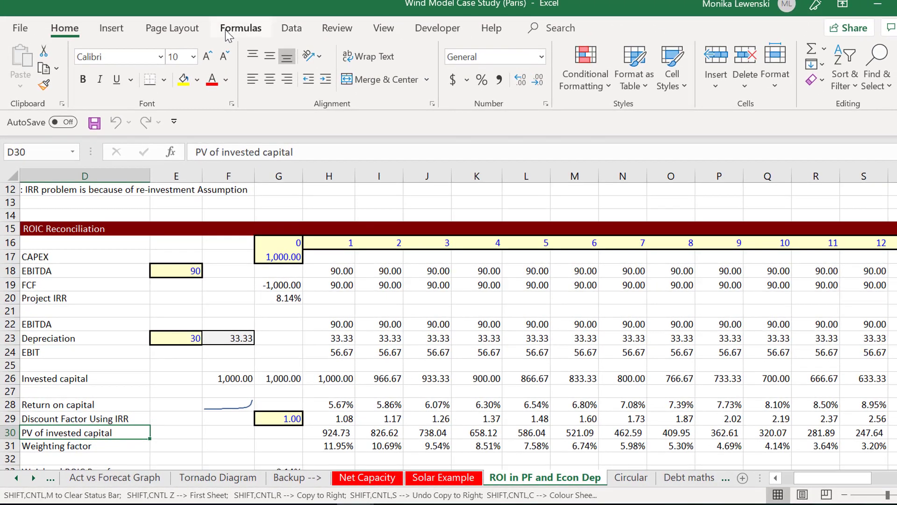
Set the workbook's calculation option to Automatic Except for Data Tables.
left_click(228, 29)
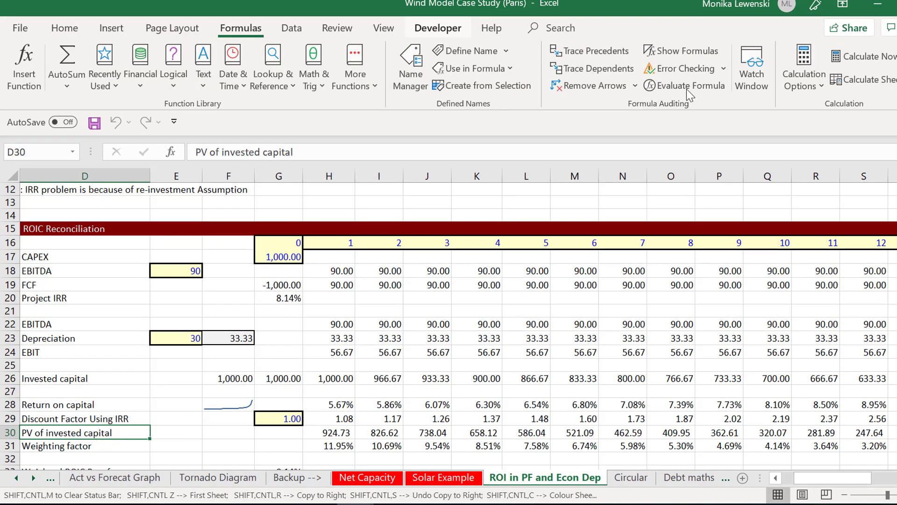
left_click(804, 70)
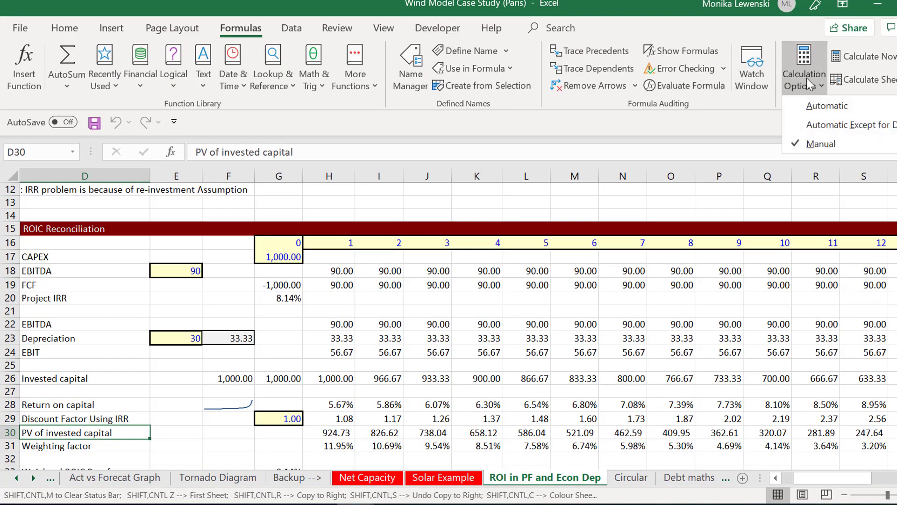
left_click(805, 125)
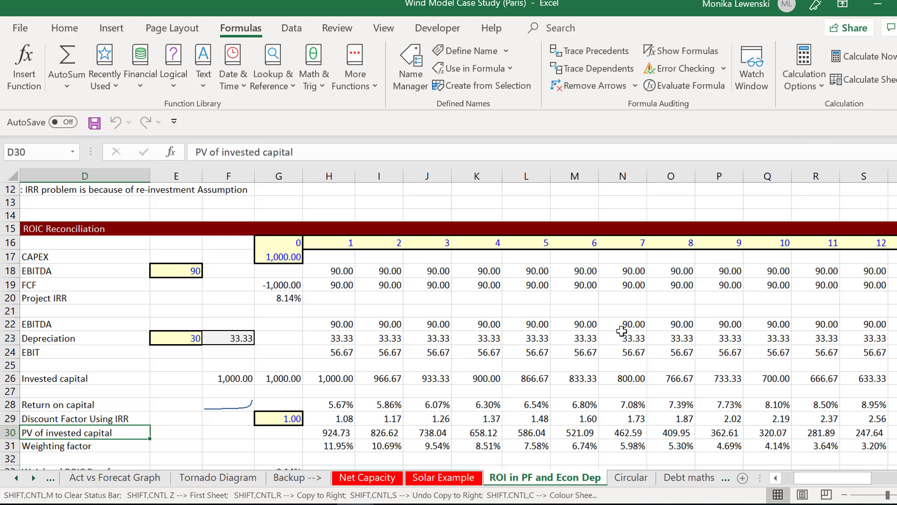
Re-enter the year 1 weighting factor in H31 as =H30/SUM(30:30).
left_click(343, 441)
key("Left")
key("Left")
key("Left")
key("Left")
key("Left")
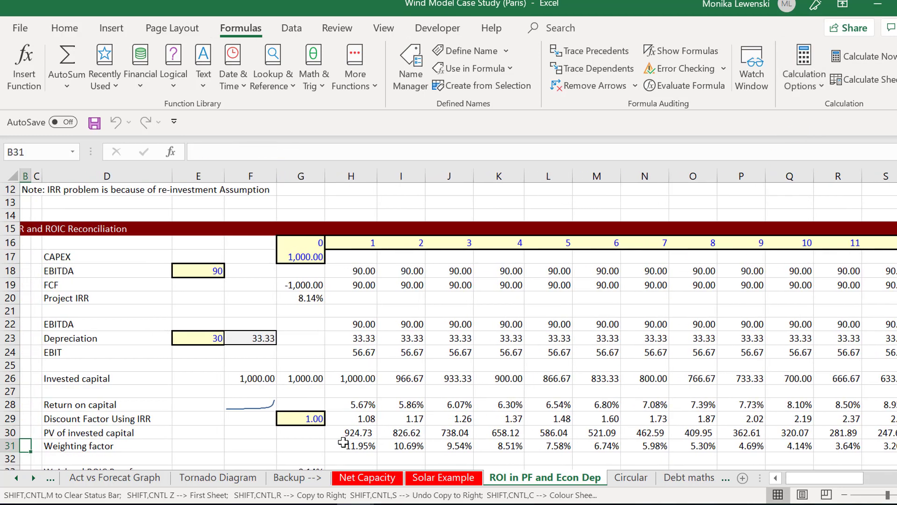
key("Right")
key("Right")
key("Right")
key("Right")
key("Right")
key("F2")
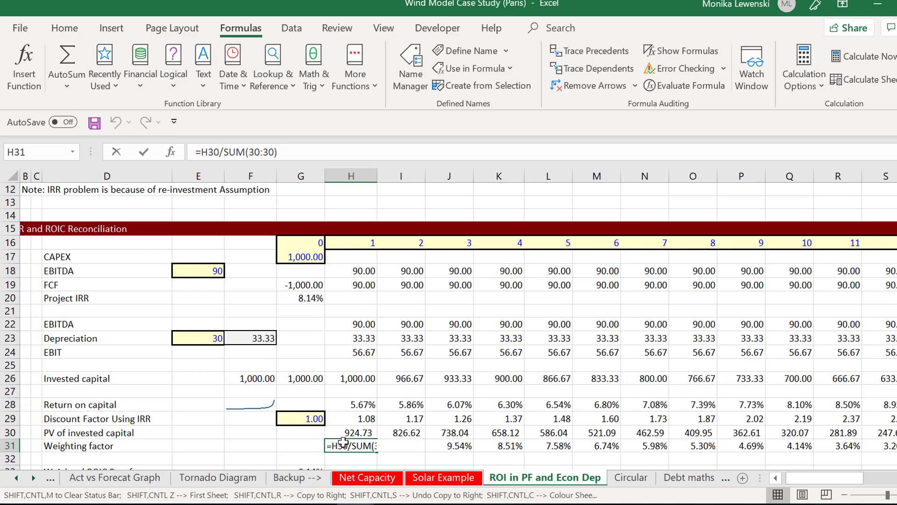
key("BackSpace")
key("BackSpace")
key("BackSpace")
key("BackSpace")
key("BackSpace")
key("BackSpace")
key("BackSpace")
key("BackSpace")
key("BackSpace")
key("BackSpace")
type("sum(")
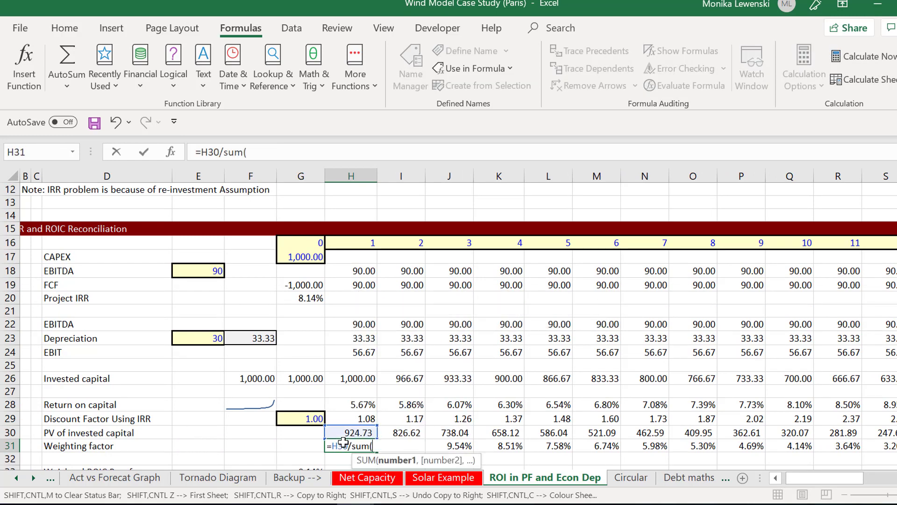
key("Up")
key("shift+space")
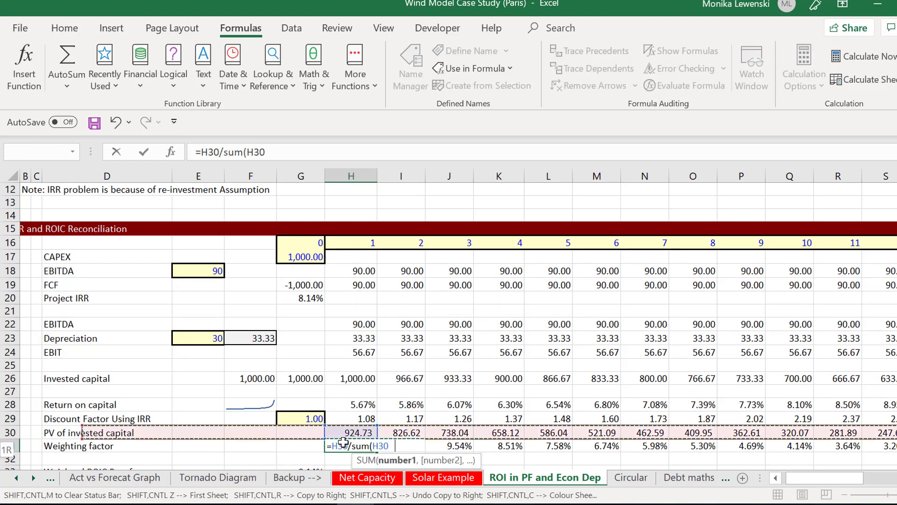
key("Return")
key("Escape")
key("Return")
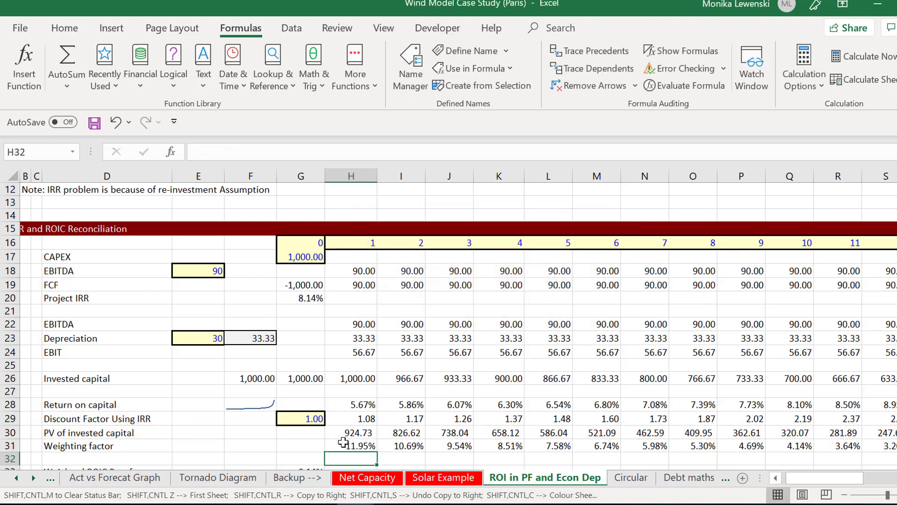
Copy the H31 weighting factor formula across the row through year 30.
key("Up")
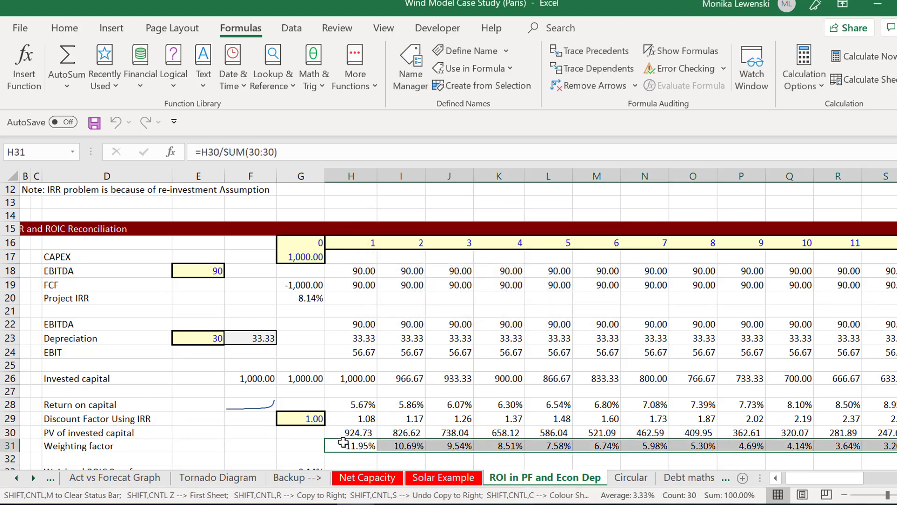
key("Down")
key("Down")
key("Up")
key("Up")
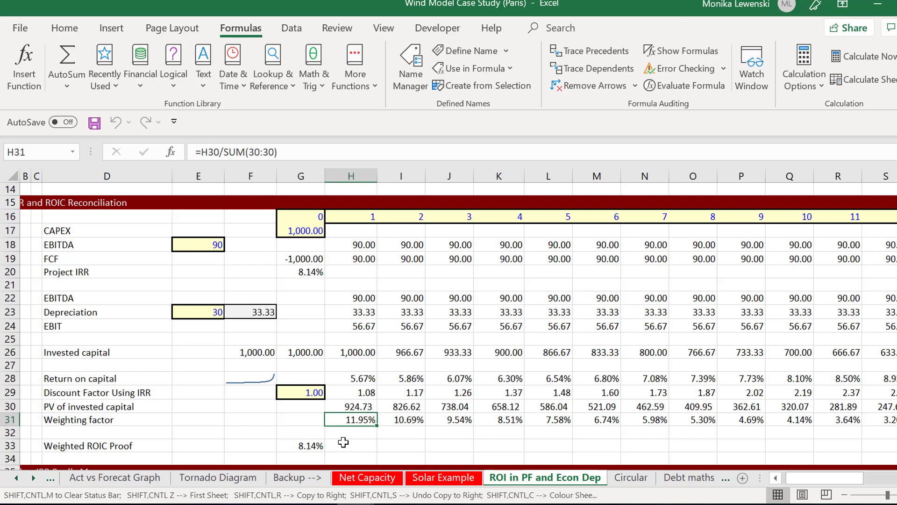
Rebuild the Weighted ROIC Proof in G33 as =SUMPRODUCT(H31:AK31,H28:AK28), combining weighting factors with return on capital.
key("Down")
key("Down")
key("Left")
type("=")
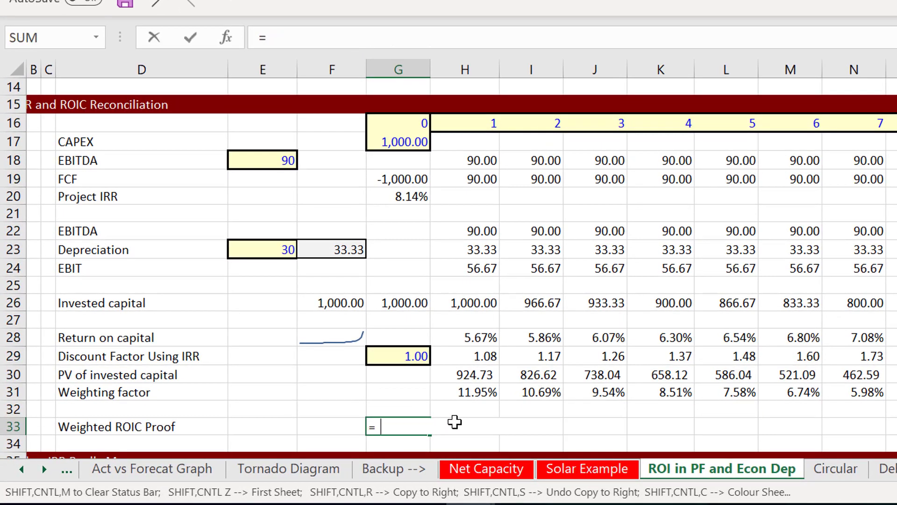
type("sum")
key("Down")
key("Down")
key("Down")
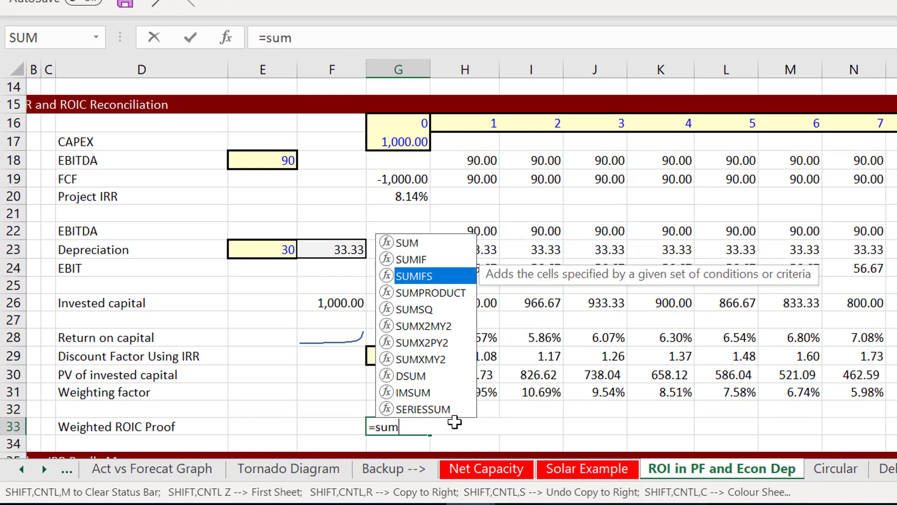
key("Tab")
key("Up")
key("Up")
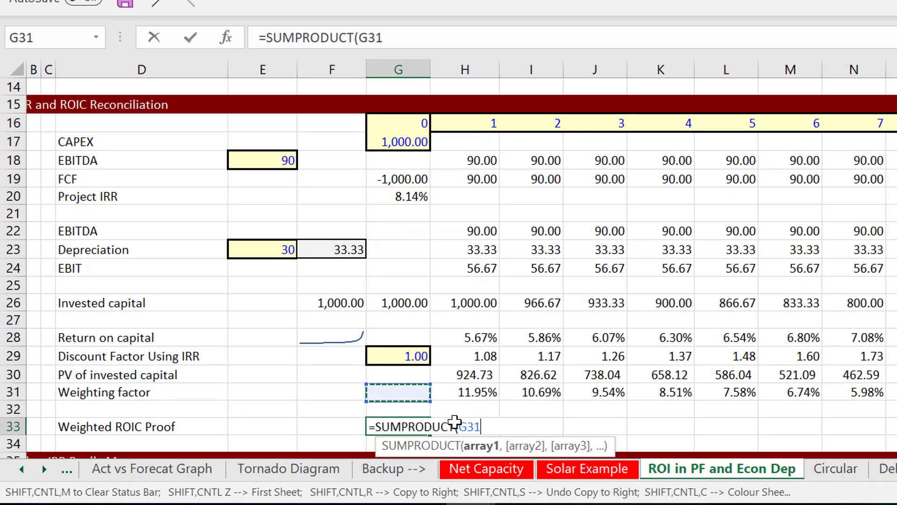
key("Right")
key("ctrl+shift+Right")
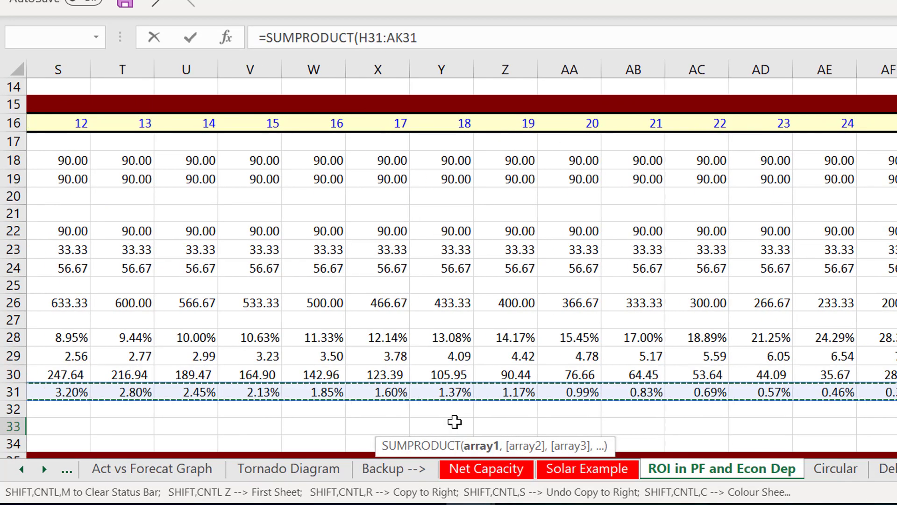
type(",")
key("Left")
key("Left")
key("Left")
key("Right")
key("Right")
key("Right")
key("Right")
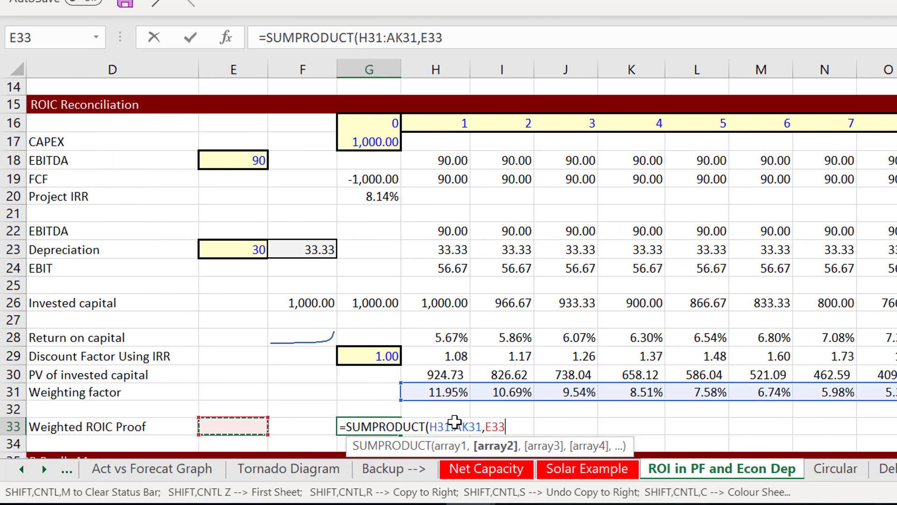
key("Up")
key("Up")
key("Up")
key("Up")
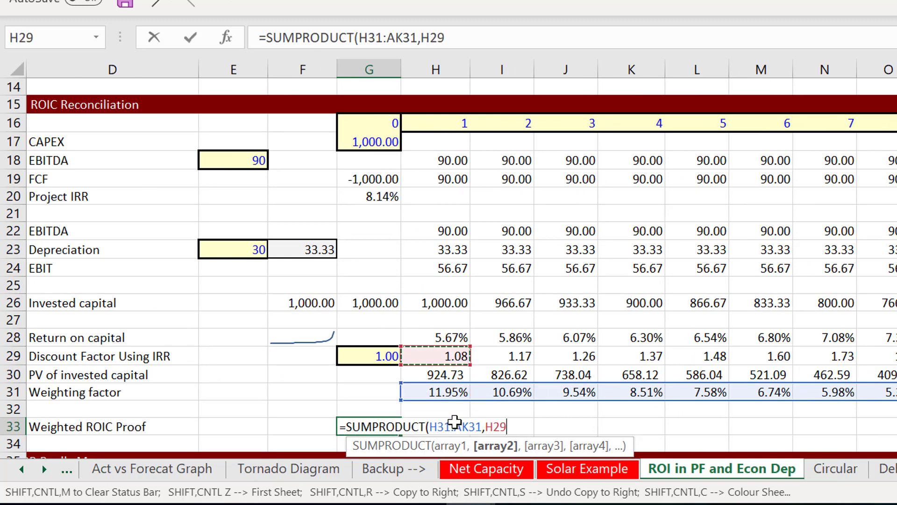
key("Up")
key("ctrl+shift+Right")
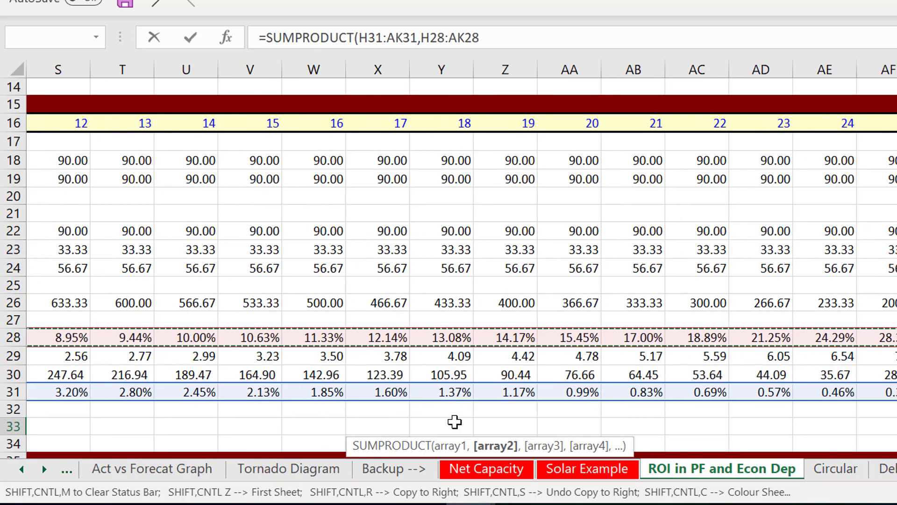
key("Return")
Insert a line sparkline in F31 plotting the weighting factors in H31:AK31.
key("Up")
key("Left")
key("Left")
key("Left")
key("Left")
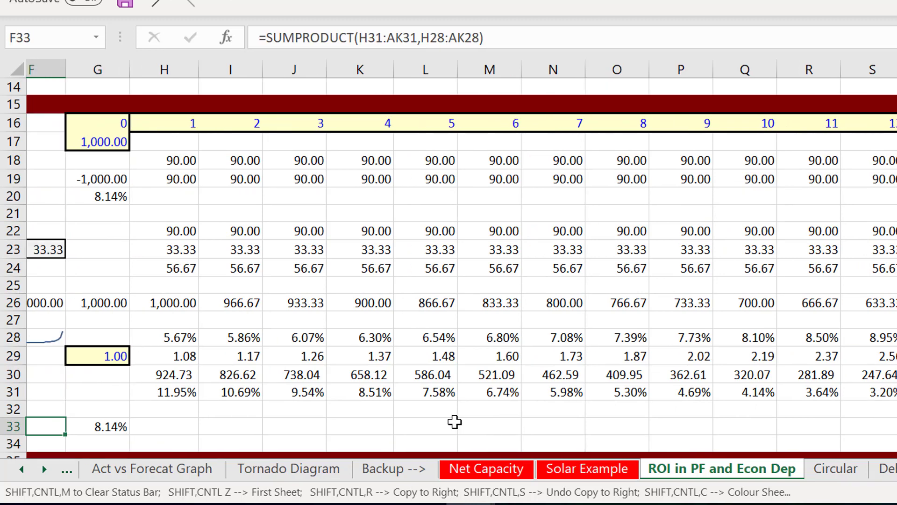
key("Up")
key("Up")
key("Up")
key("Right")
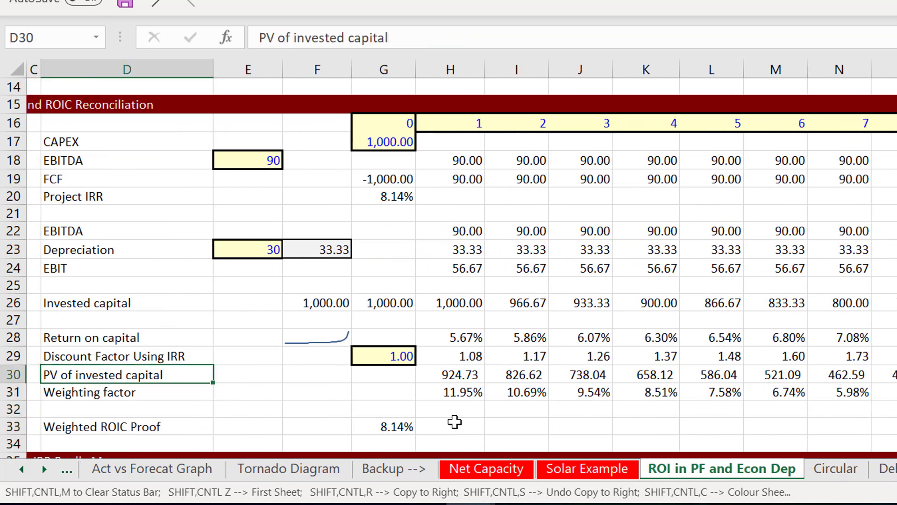
key("Down")
key("Right")
key("Right")
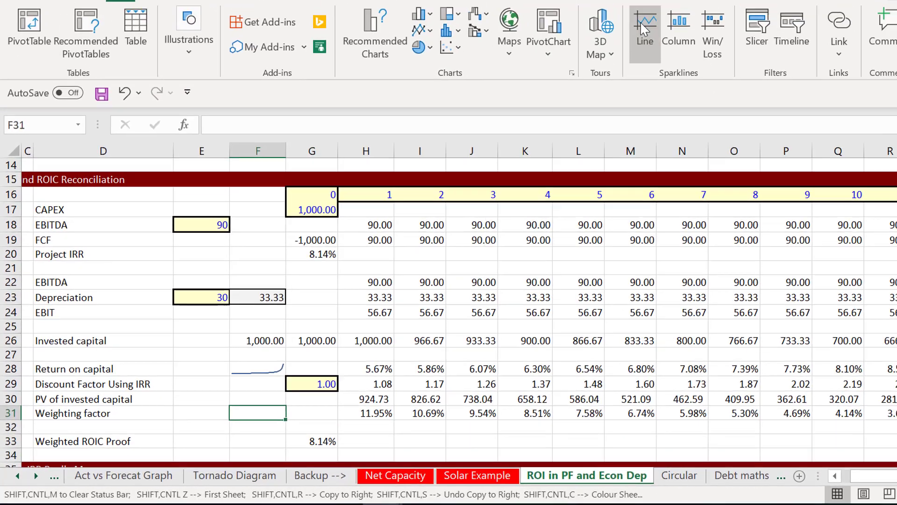
left_click(620, 47)
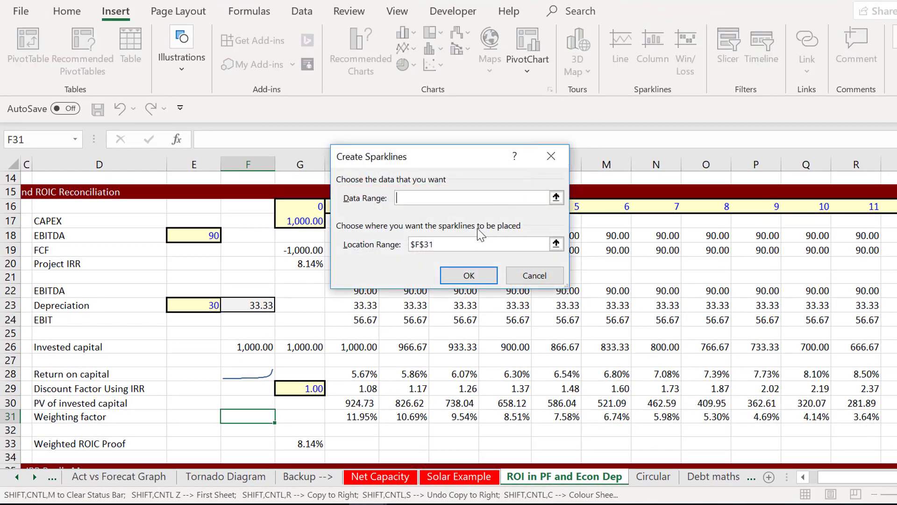
left_click(556, 197)
left_click(352, 415)
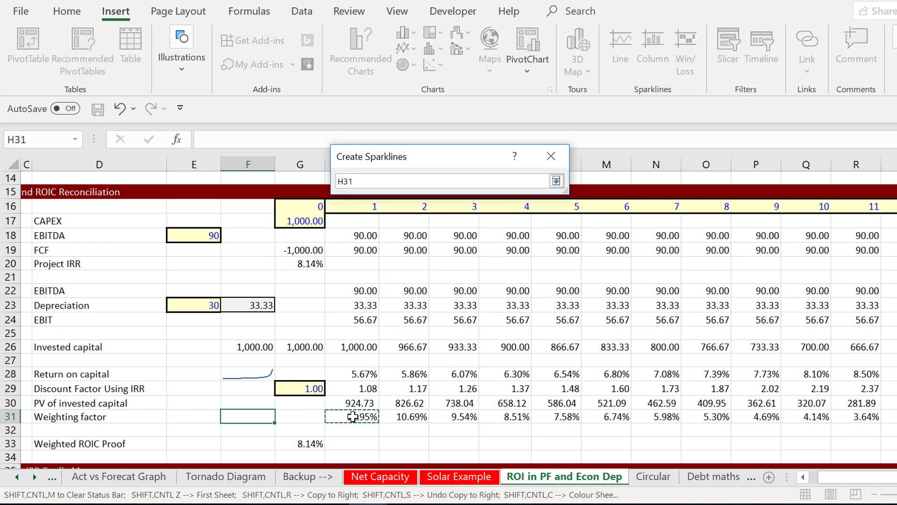
key("ctrl+shift+Right")
key("Return")
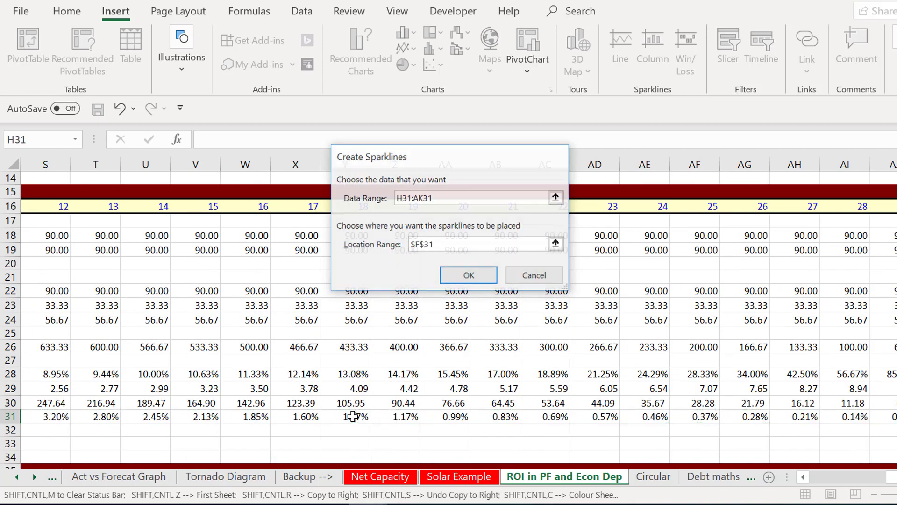
key("Return")
key("ctrl+Left")
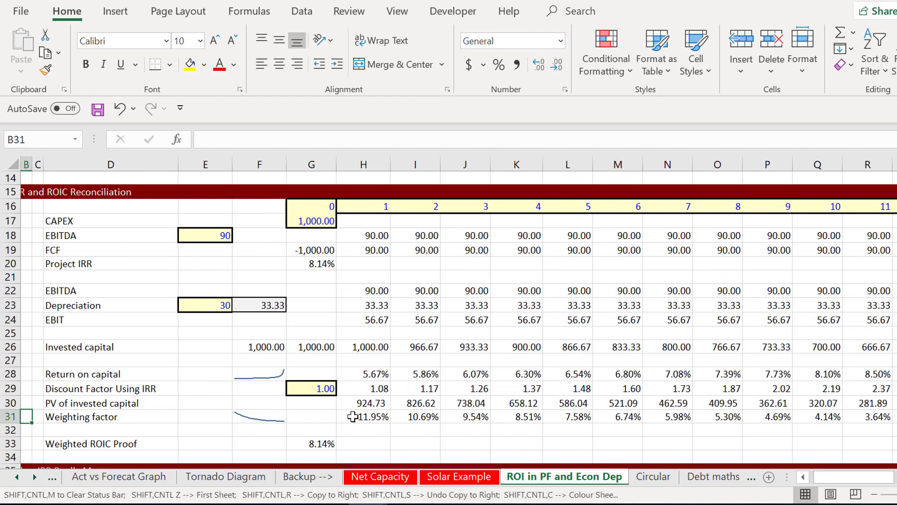
Check the weighting factor sparkline in F31 and the Weighted ROIC Proof formula in G33.
key("Left")
key("Right")
key("Right")
key("Right")
key("Right")
key("Right")
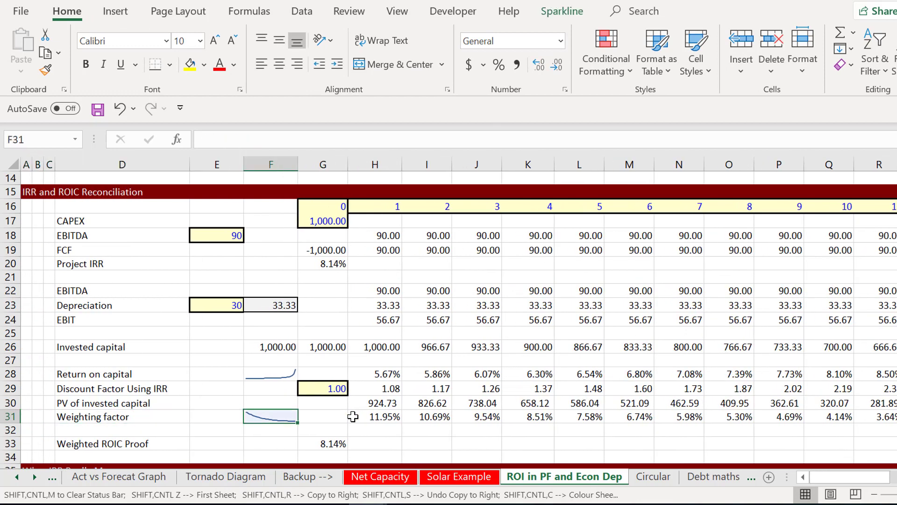
key("Down")
key("Down")
key("Right")
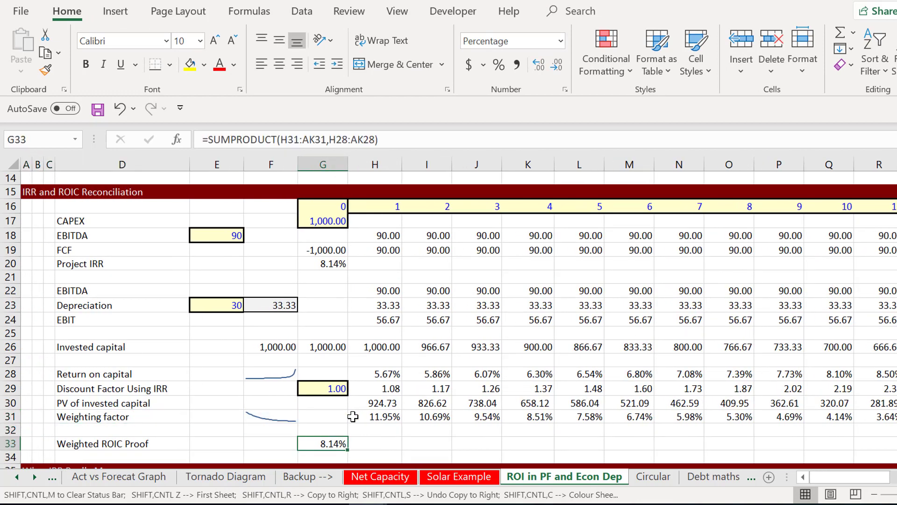
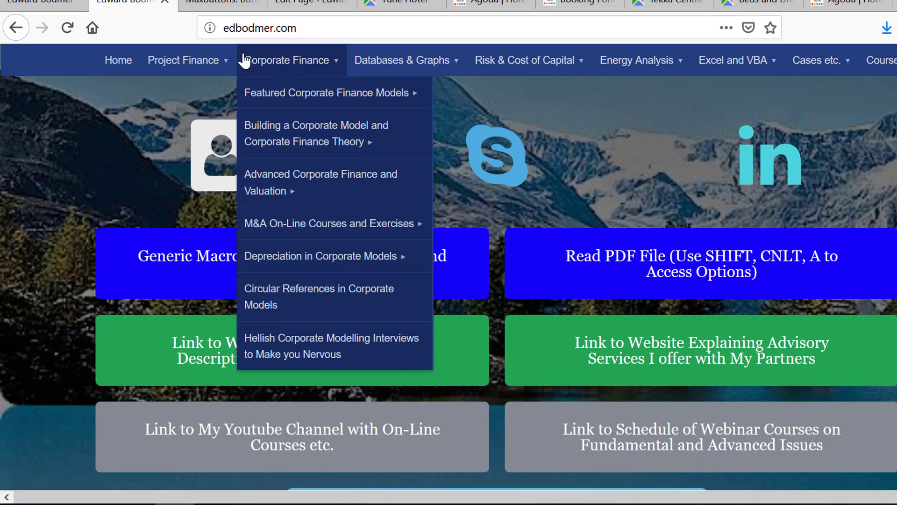
Look through the Project Finance and Corporate Finance topic lists on the website.
mouse_move(228, 7)
mouse_move(256, 123)
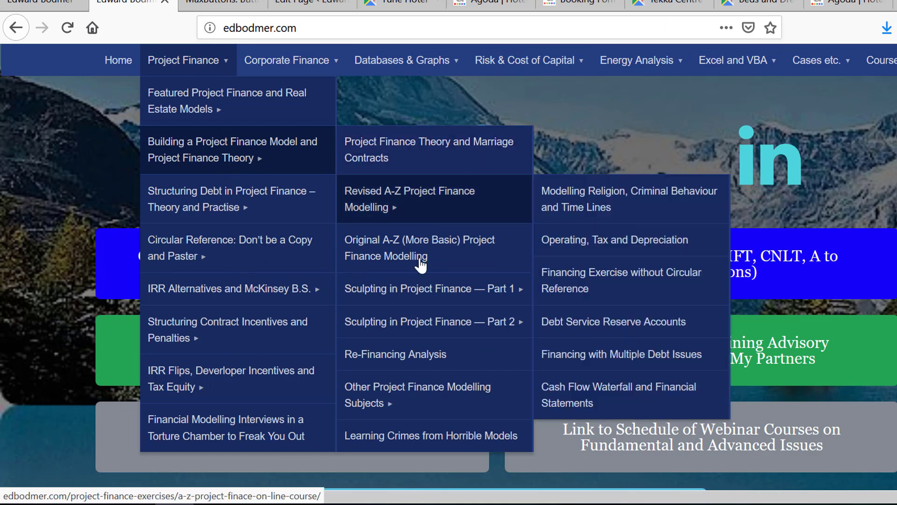
mouse_move(399, 413)
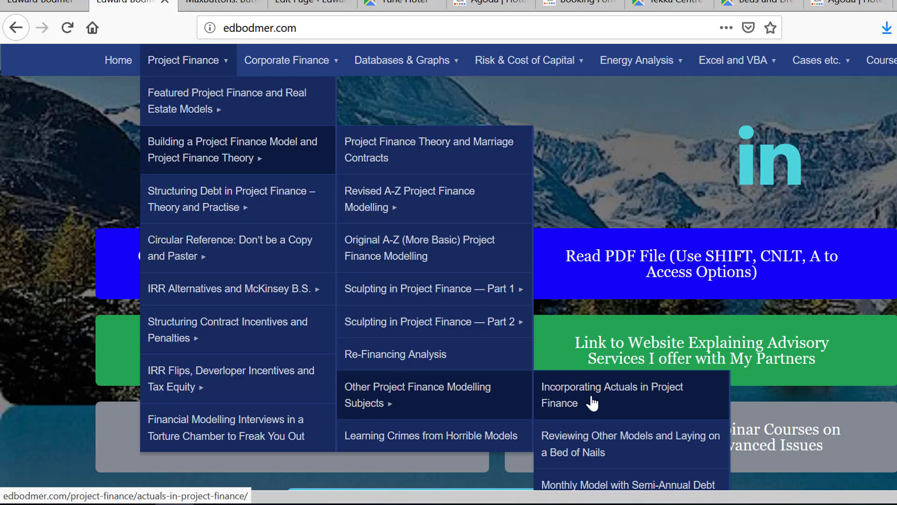
mouse_move(321, 70)
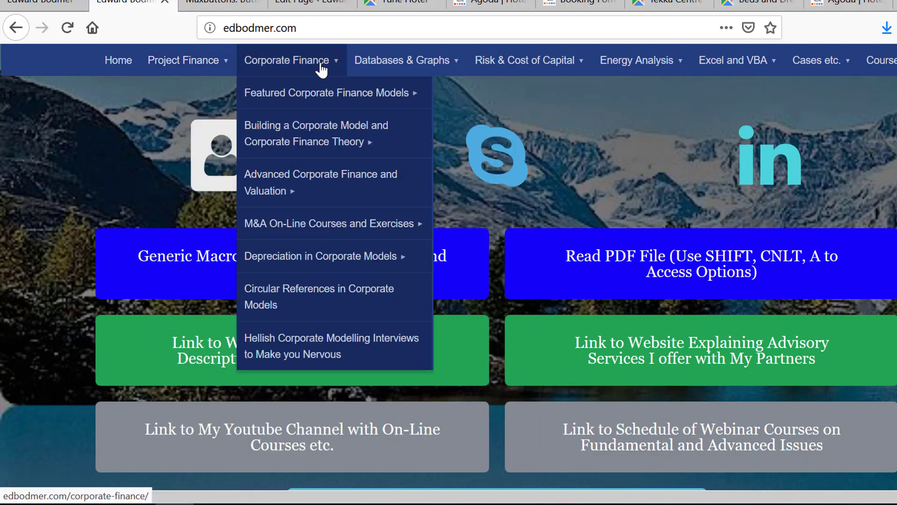
mouse_move(309, 271)
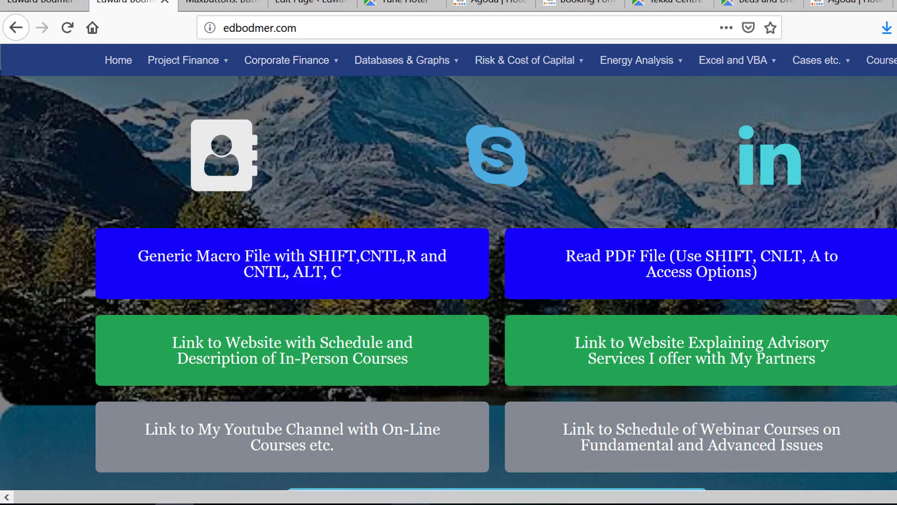
Switch back to the Wind Model Case Study workbook in Excel.
mouse_move(371, 503)
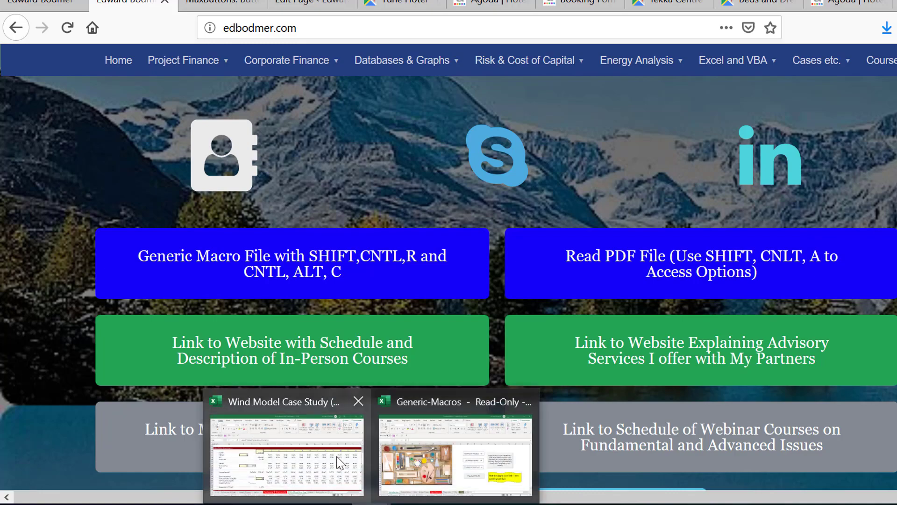
left_click(344, 463)
key("Return")
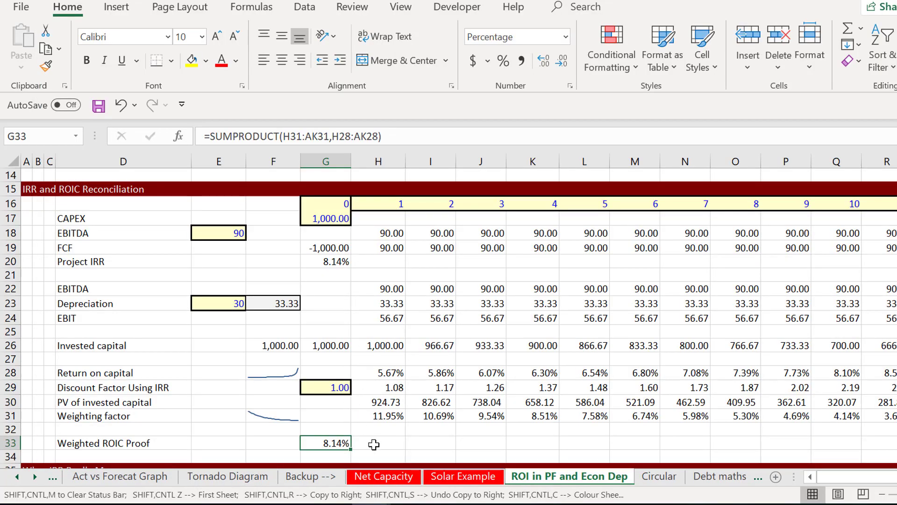
Review the What IRR Really Means section below the proof and the Simple Examples section at the start of the sheet.
key("Down")
key("Down")
key("Down")
key("Down")
key("Down")
key("Down")
key("Down")
key("Down")
key("Down")
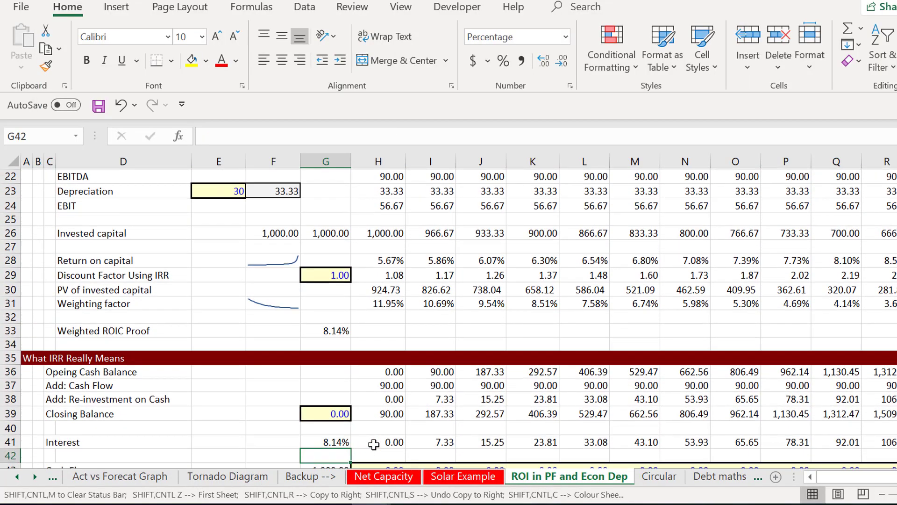
key("Up")
key("Up")
key("Up")
key("Up")
key("Up")
key("Up")
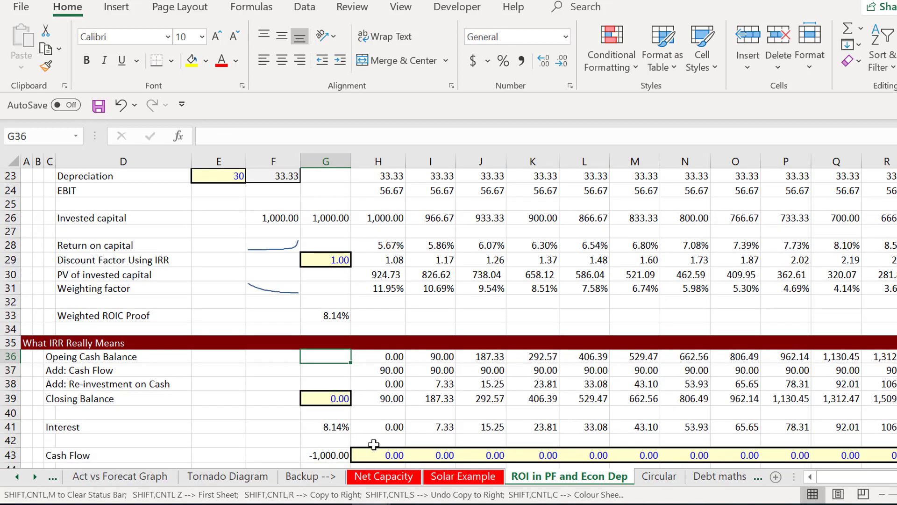
key("Up")
key("Up")
key("Up")
key("Up")
key("Page_Up")
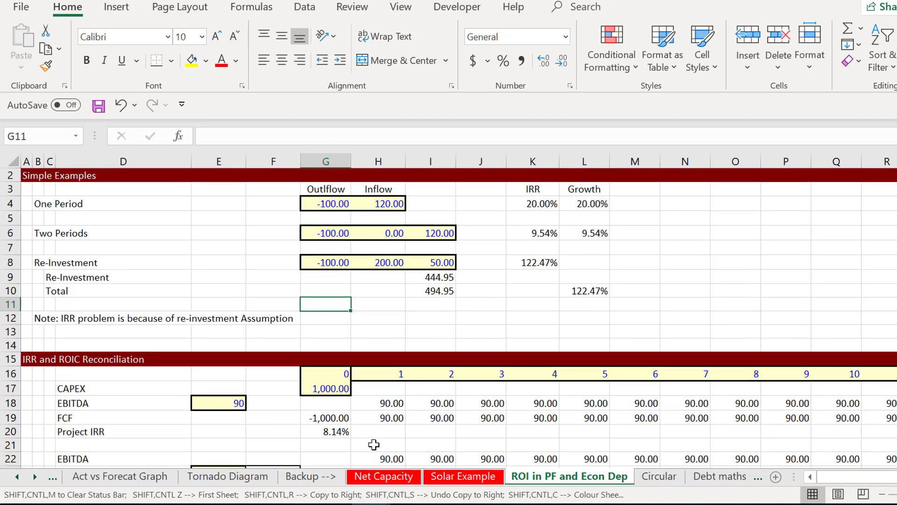
Review the IRR and ROIC Reconciliation rows from CAPEX to weighting factor, ending on cell F18 beside the EBITDA input.
key("Down")
key("Down")
key("Down")
key("Down")
key("Down")
key("Down")
key("Down")
key("Down")
key("Down")
key("Down")
key("Down")
key("Down")
key("Down")
key("Down")
key("Down")
key("Down")
key("Down")
key("Down")
key("Down")
key("Down")
key("Up")
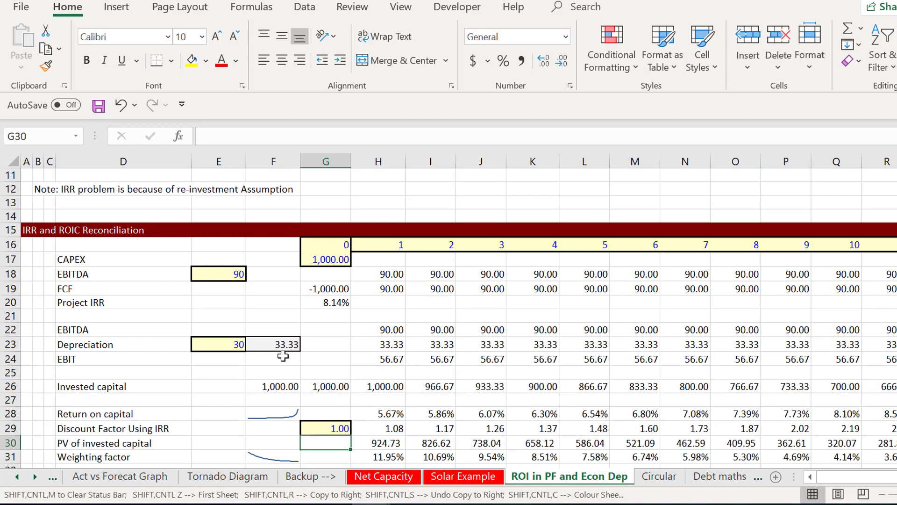
left_click(270, 271)
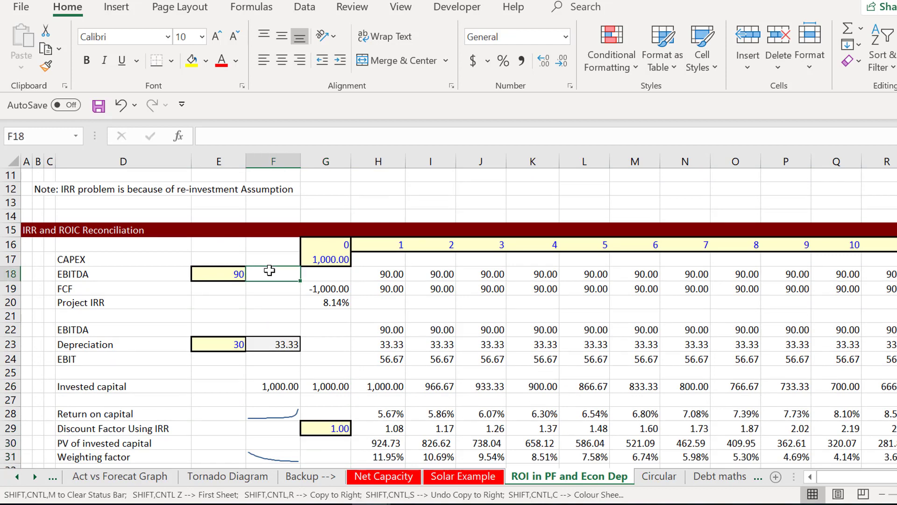
Insert a small spin button form control in cell F18 beside the EBITDA input.
left_click(458, 8)
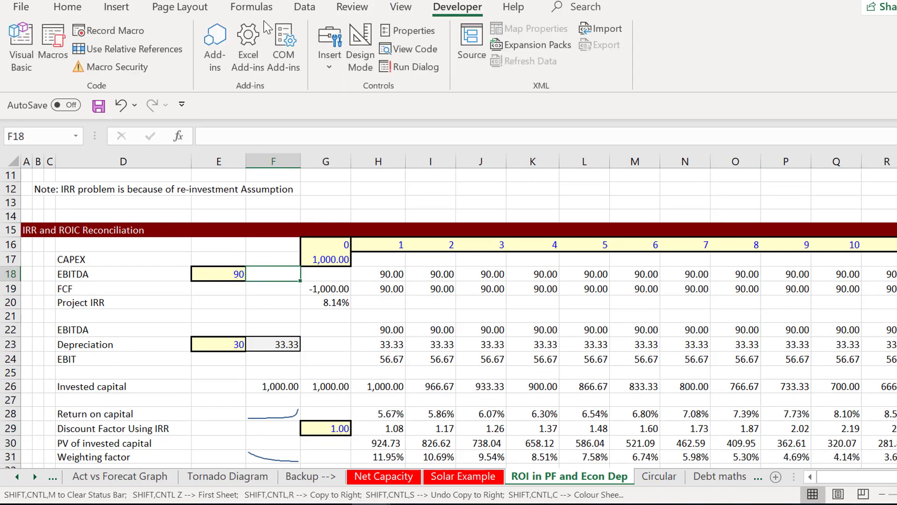
left_click(340, 58)
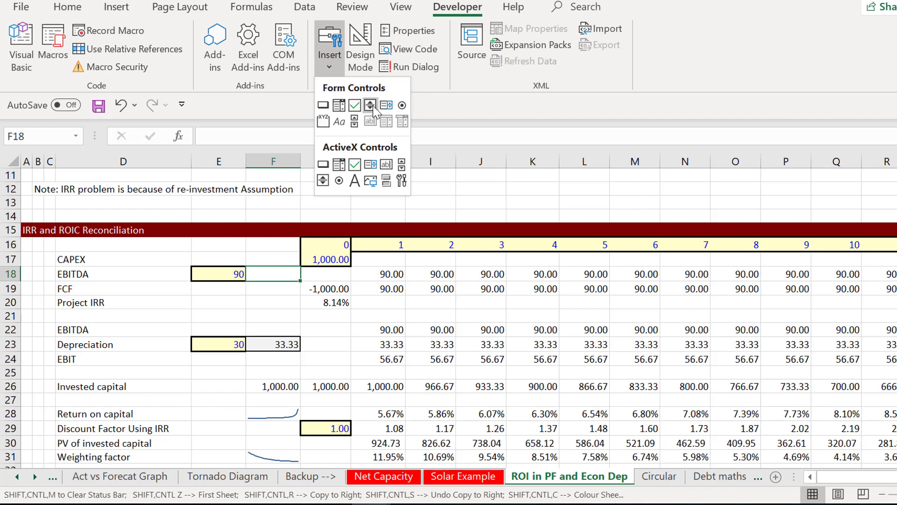
left_click(371, 106)
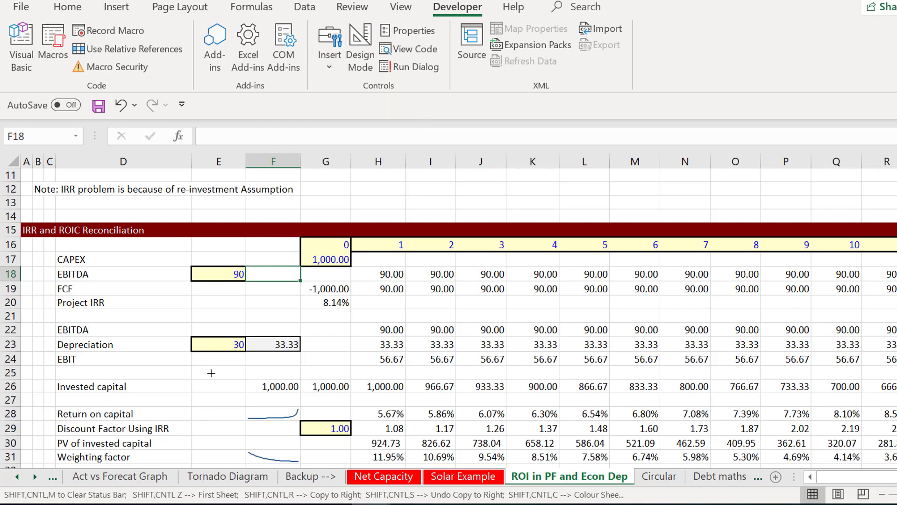
left_click(254, 267)
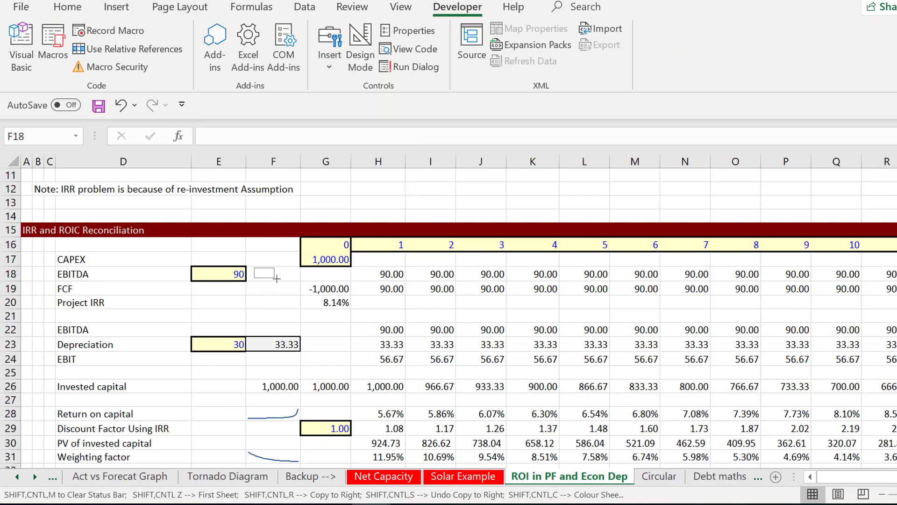
left_click_drag(279, 280, 279, 281)
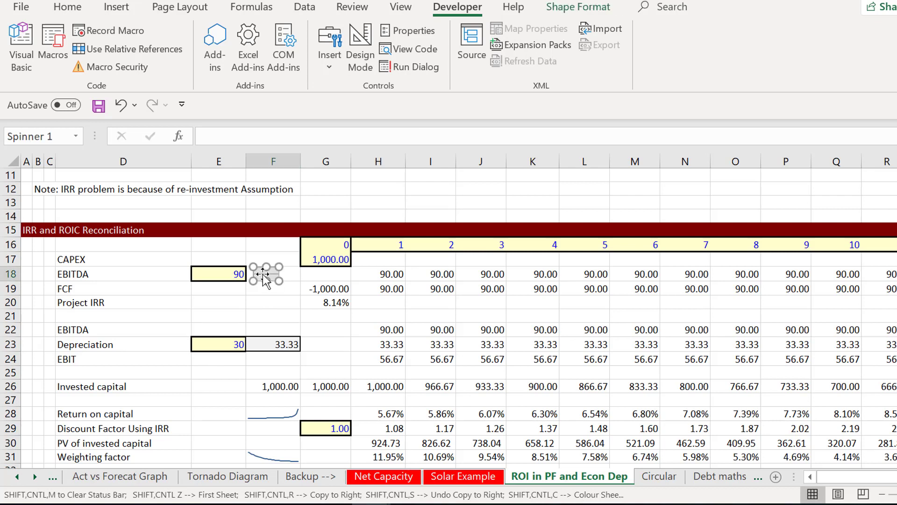
Format the EBITDA spin button with a minimum value of 60, a maximum of 200 and an incremental change of 10.
right_click(264, 273)
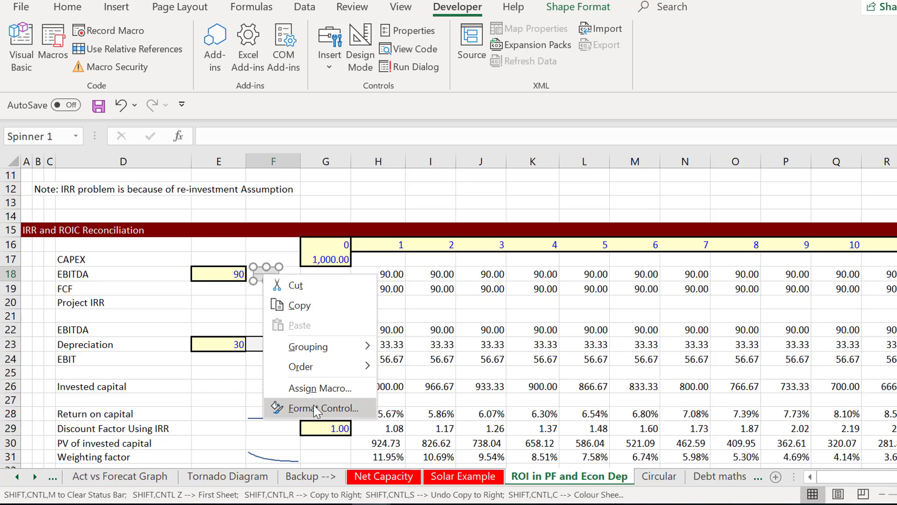
key("Escape")
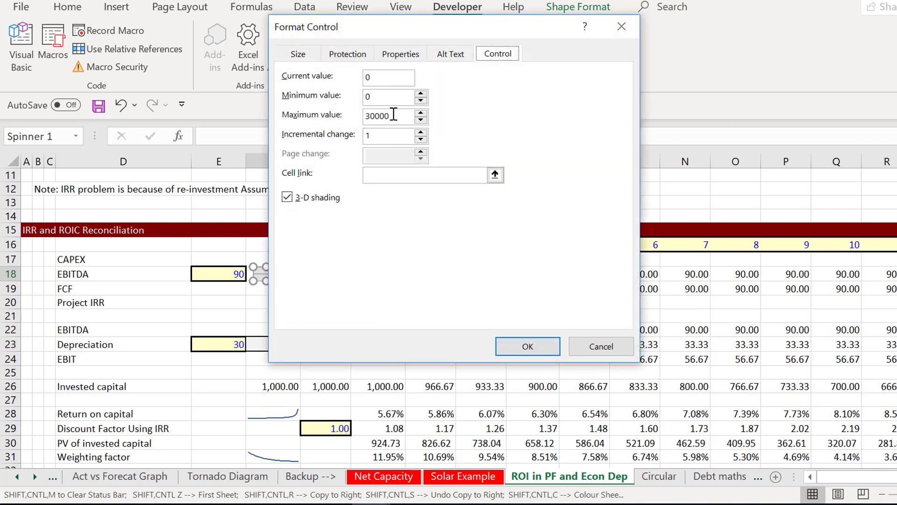
left_click(386, 99)
key("BackSpace")
left_click(396, 119)
key("BackSpace")
key("BackSpace")
key("BackSpace")
key("BackSpace")
key("BackSpace")
type("2")
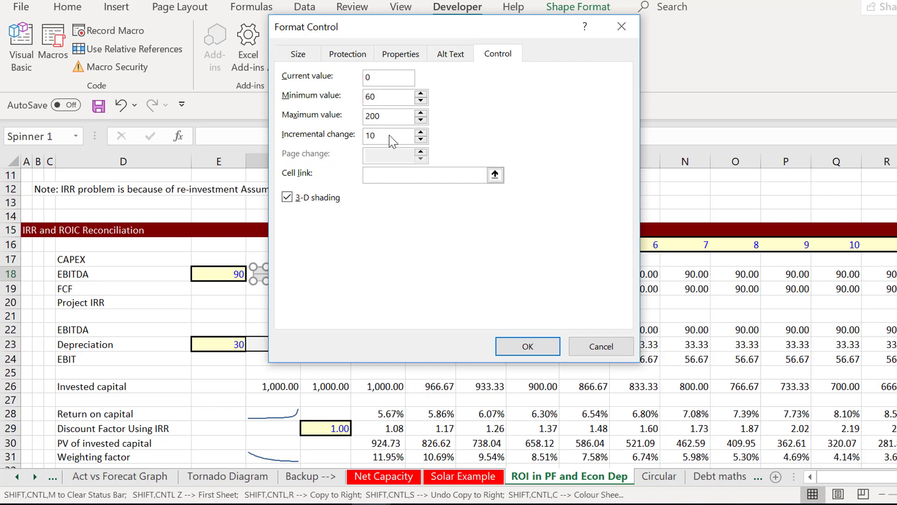
Link the spin button to cell E18 on the ROI in PF and Econ Dep sheet and step EBITDA up to 70 with it.
left_click(495, 174)
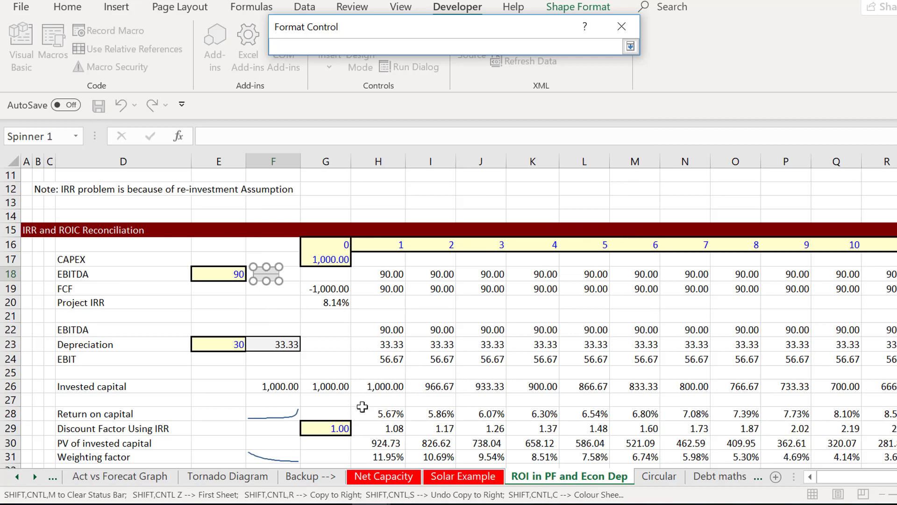
left_click(486, 477)
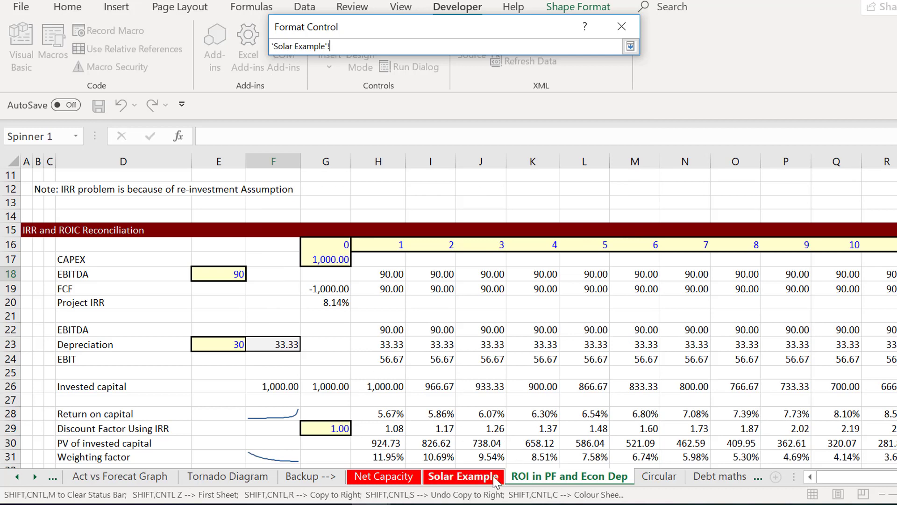
left_click(552, 478)
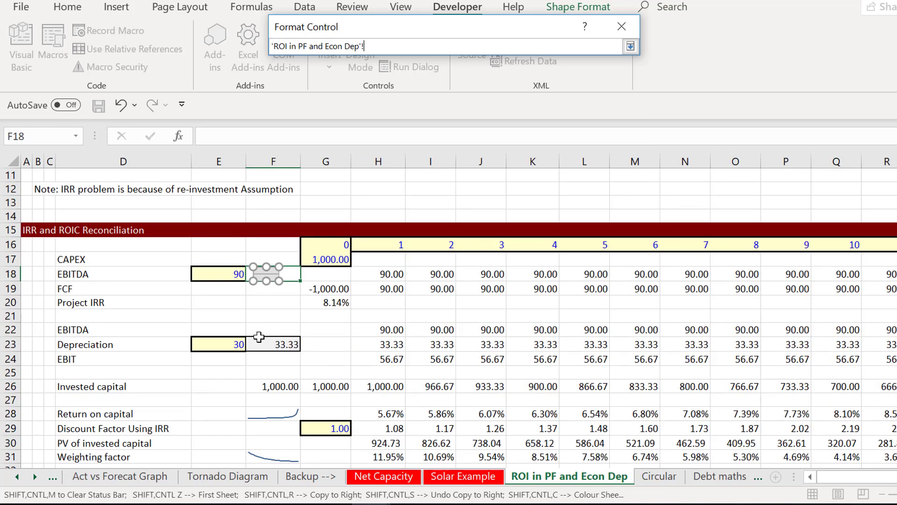
left_click(218, 268)
key("Return")
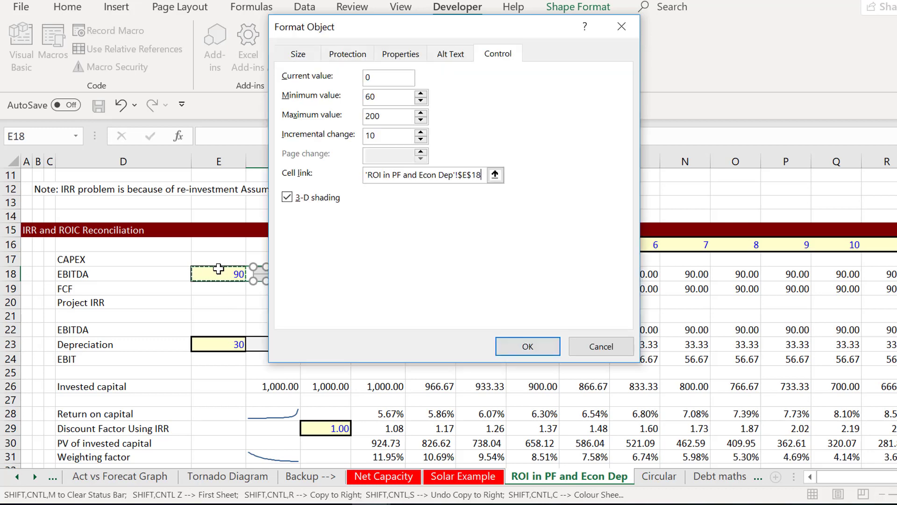
left_click(525, 346)
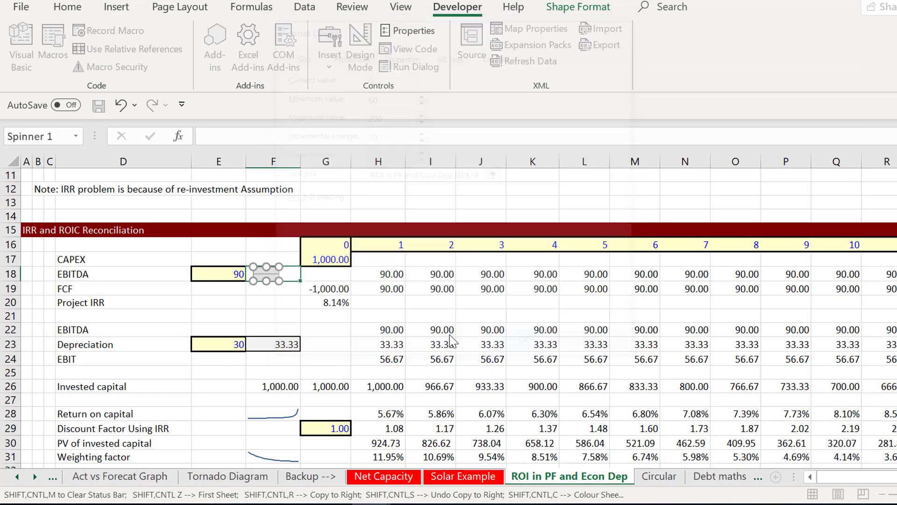
left_click(275, 310)
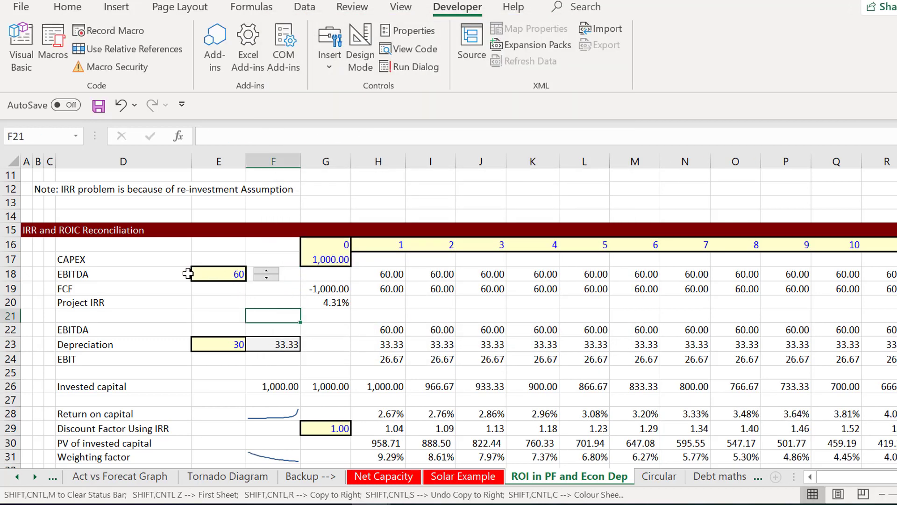
left_click(271, 277)
Copy the EBITDA spin button and go to cell F41 in the Interest row of the What IRR Really Means section.
right_click(271, 276)
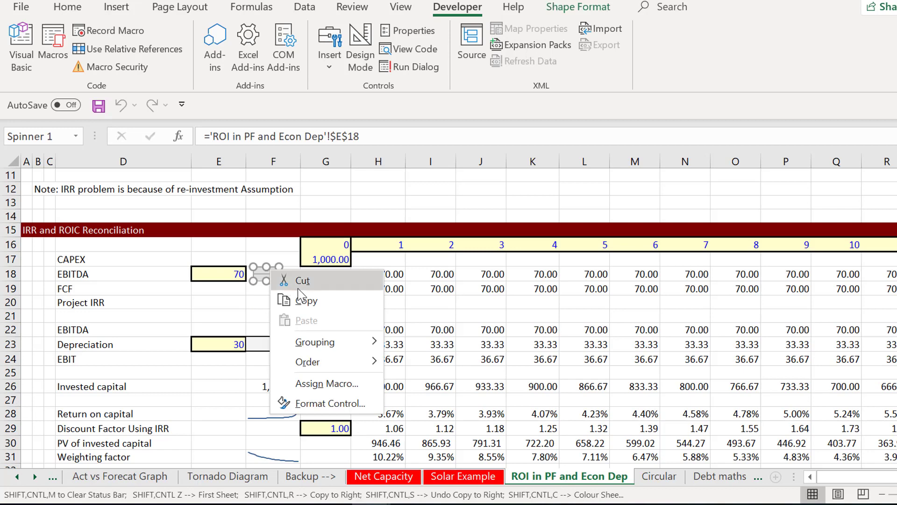
left_click(308, 301)
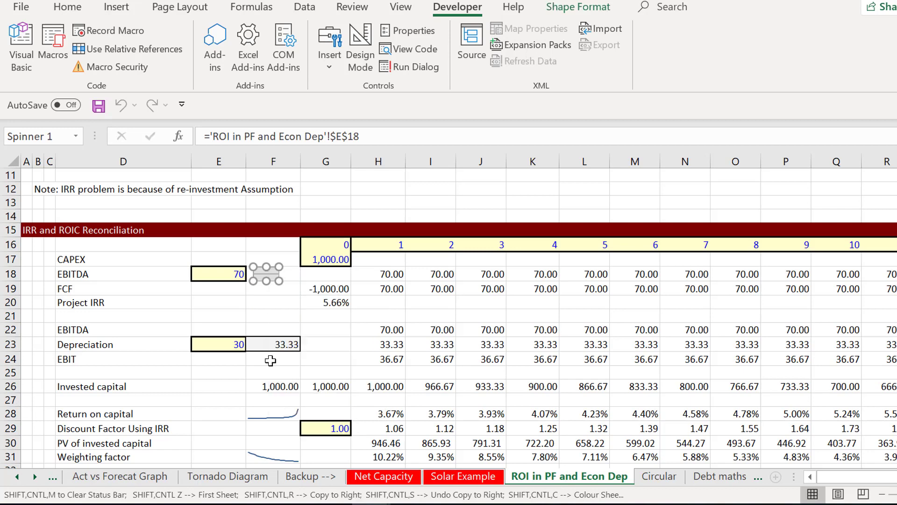
left_click(276, 448)
key("Down")
key("Down")
key("Down")
key("Down")
key("Down")
key("Down")
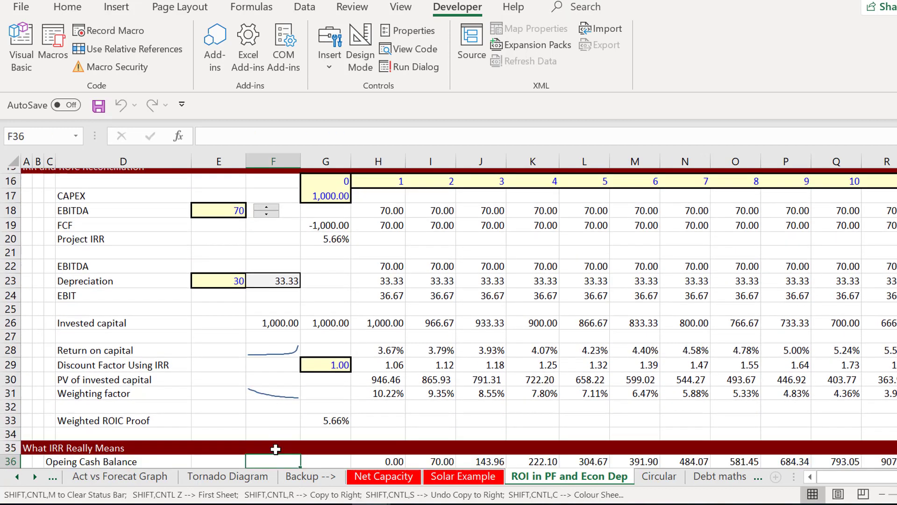
key("Down")
key("Down")
key("Down")
key("Down")
key("Down")
key("Down")
key("Down")
key("Up")
key("Up")
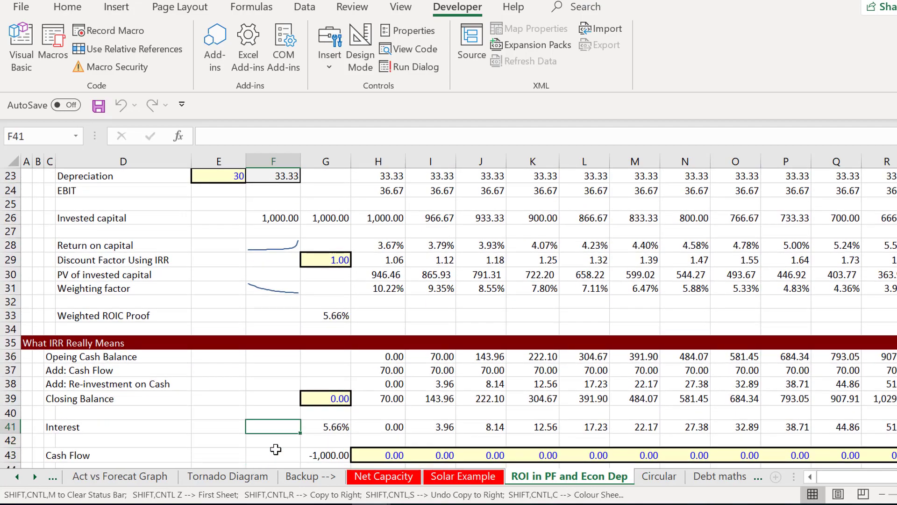
Paste the copied spin button beside the Add: Cash Flow row in column F.
key("Up")
key("Up")
key("Up")
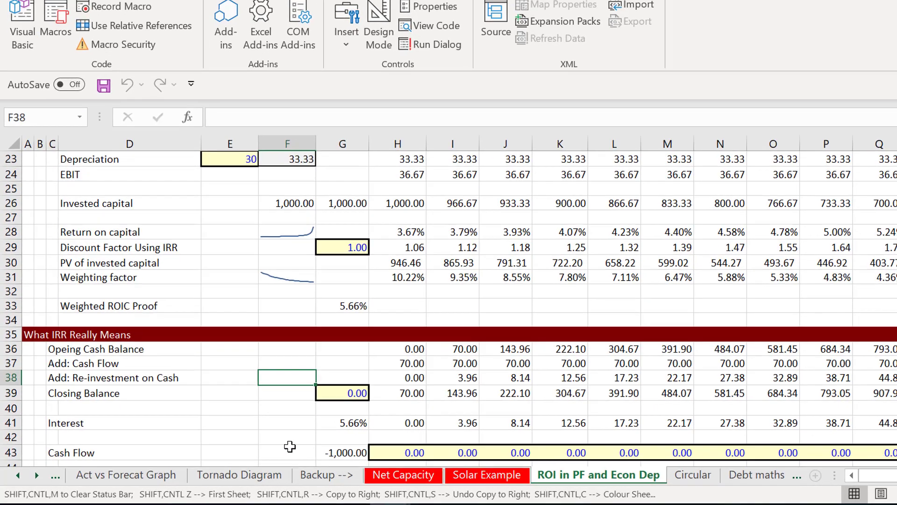
key("Up")
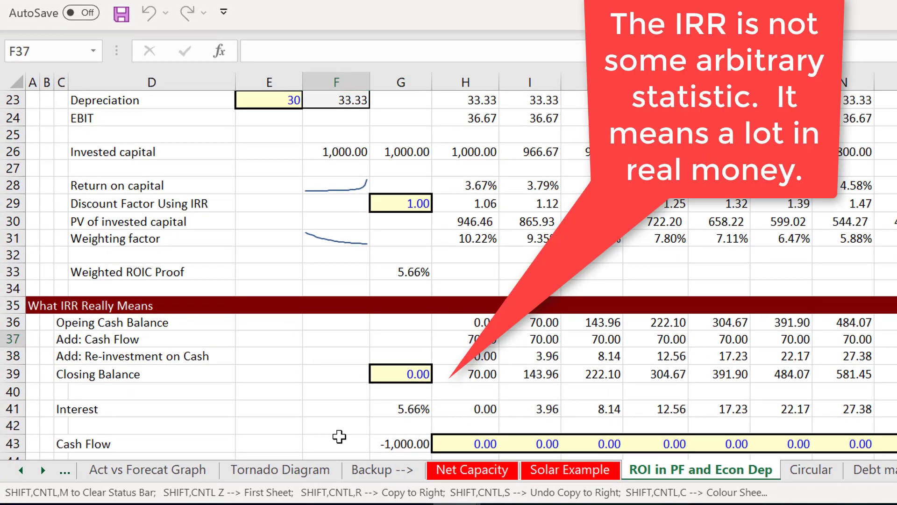
key("ctrl+v")
left_click(342, 363)
key("Right")
key("Right")
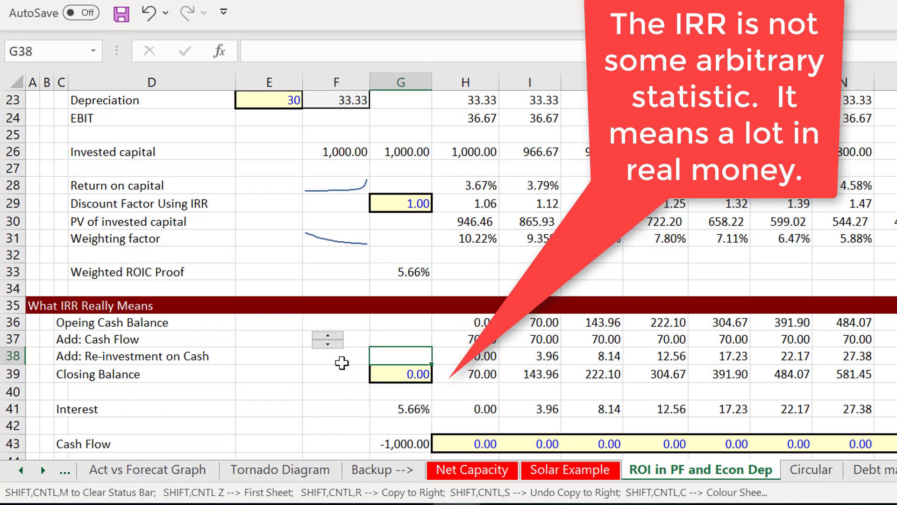
key("F2")
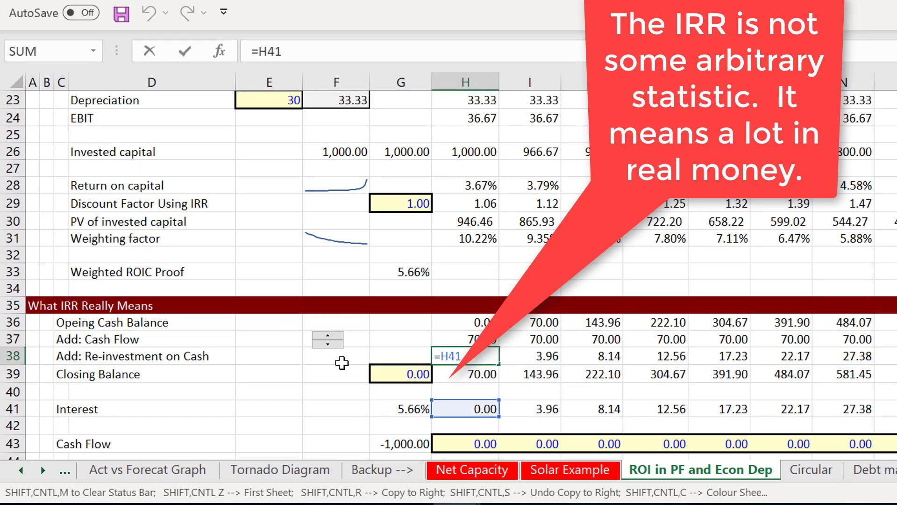
key("Escape")
key("Left")
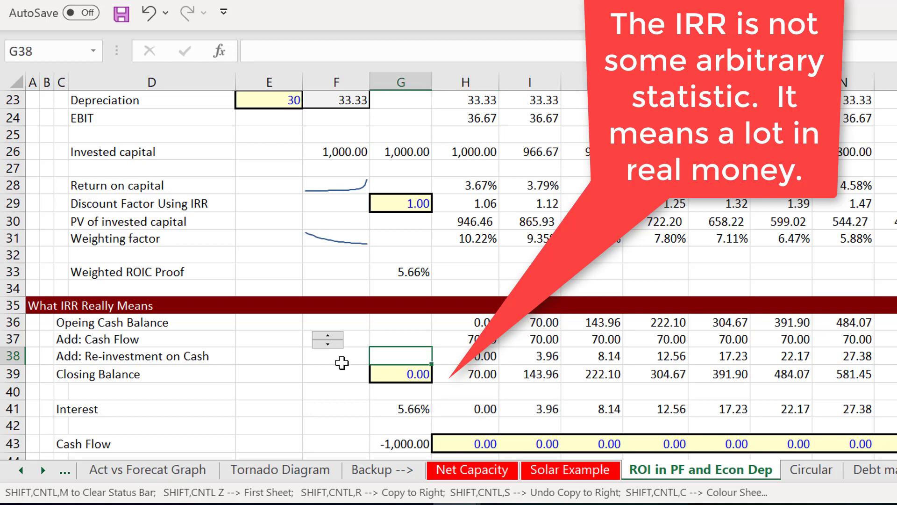
Link cell E37 in the Add: Cash Flow row to the EBITDA input with =E18.
left_click(269, 341)
type("=")
scroll(269, 341, "up", 7)
left_click(269, 341)
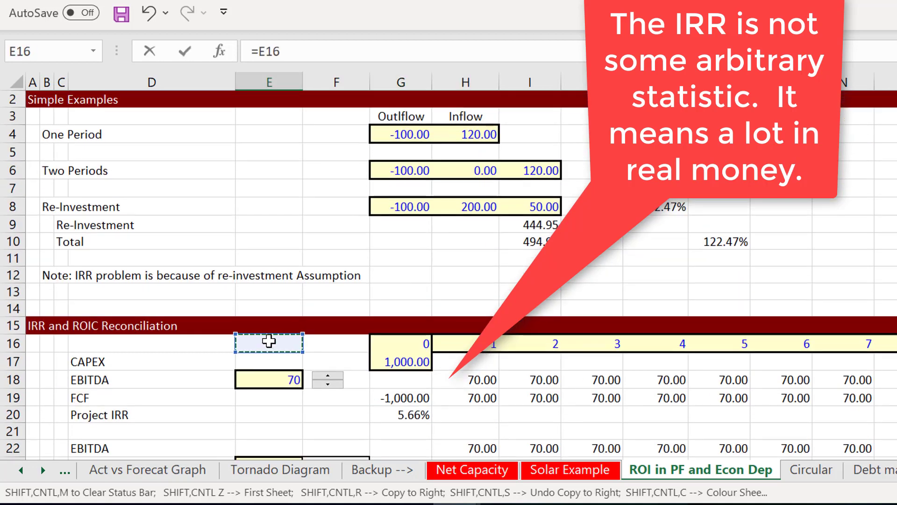
left_click(275, 386)
key("Return")
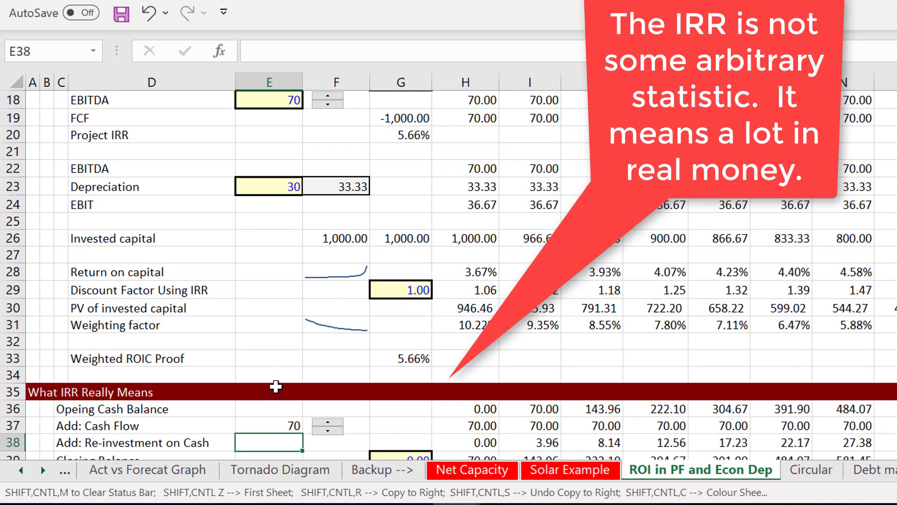
Raise the cash flow to 110 with the spin button in the Add: Cash Flow row.
key("Down")
key("Down")
key("Down")
key("Down")
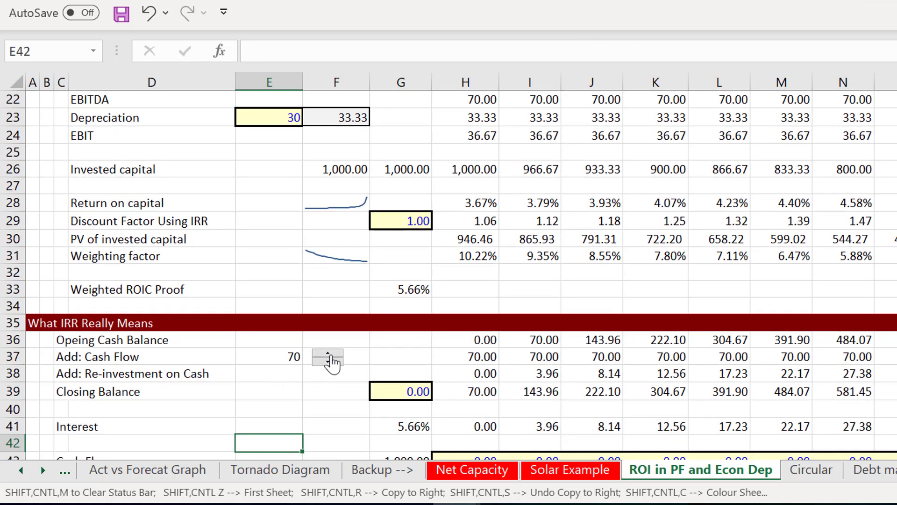
left_click(329, 353)
left_click(329, 353)
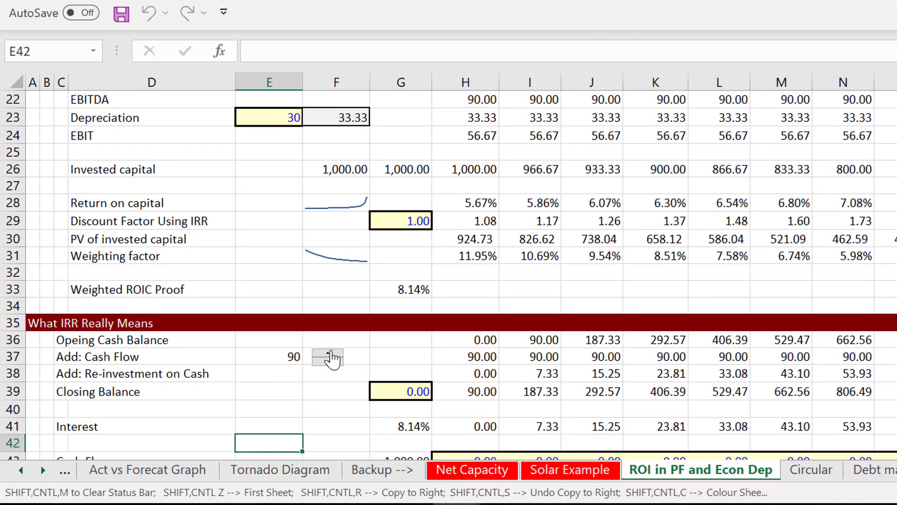
left_click(329, 353)
left_click(329, 353)
left_click(287, 418)
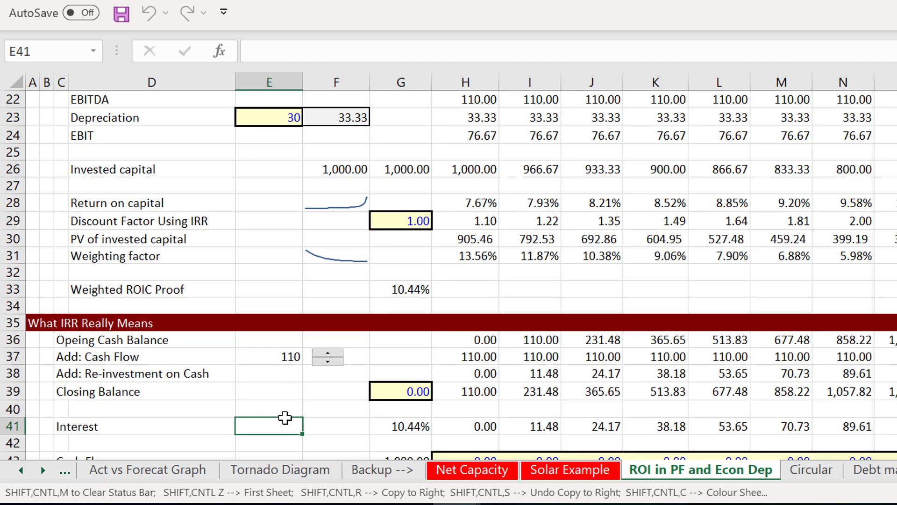
Insert two blank rows at row 42, between the Interest and Cash Flow rows.
key("Down")
key("Down")
key("Up")
key("Up")
key("Right")
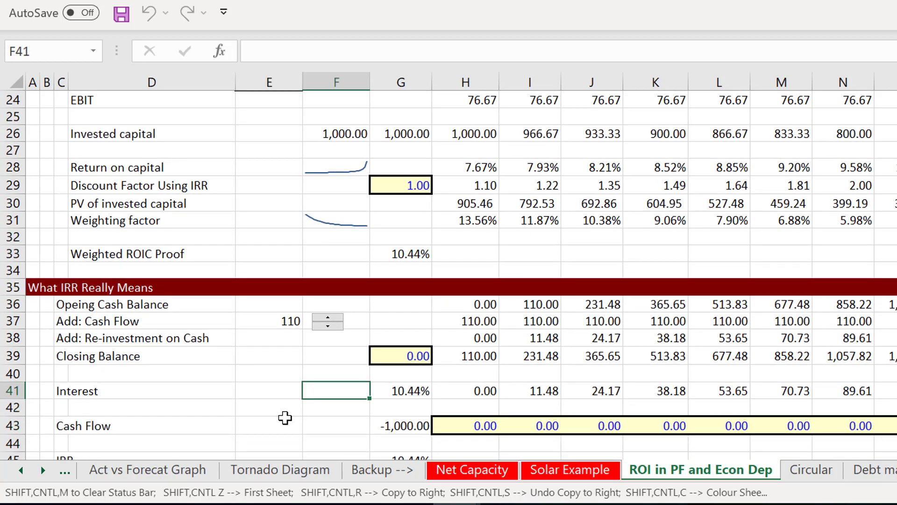
key("Down")
key("Down")
key("Down")
key("Down")
key("Up")
key("Up")
key("Up")
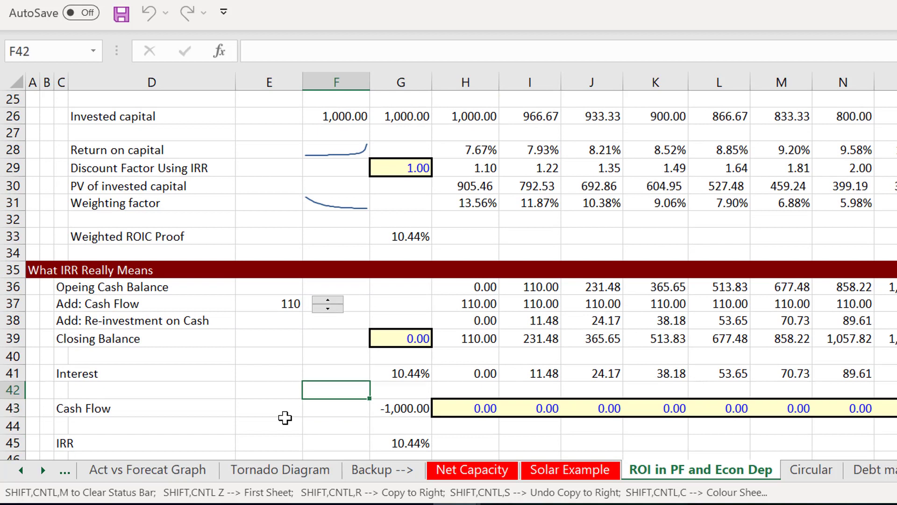
key("shift+space")
key("ctrl+shift+equal")
key("ctrl+shift+equal")
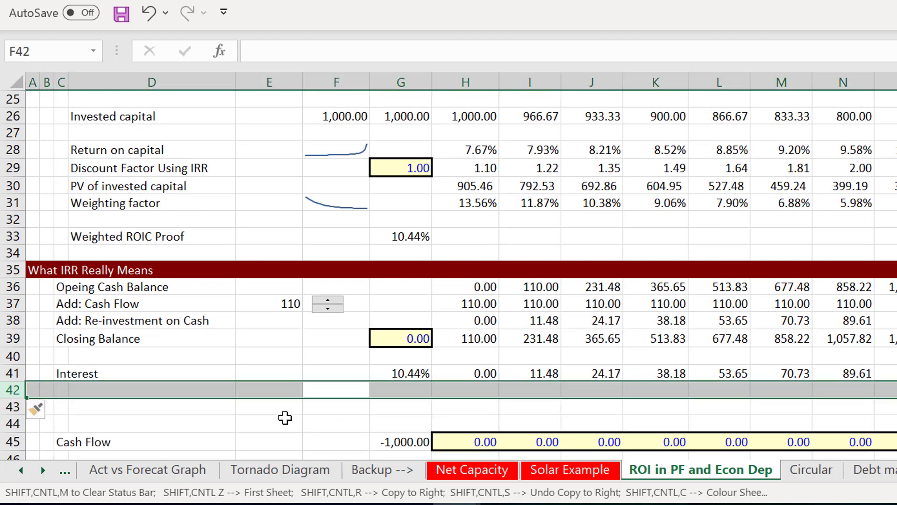
Enter the label "Ending Money for Grandchildren" in cell C42, directly below Interest.
key("Left")
key("Left")
left_click(285, 418)
key("Left")
key("Up")
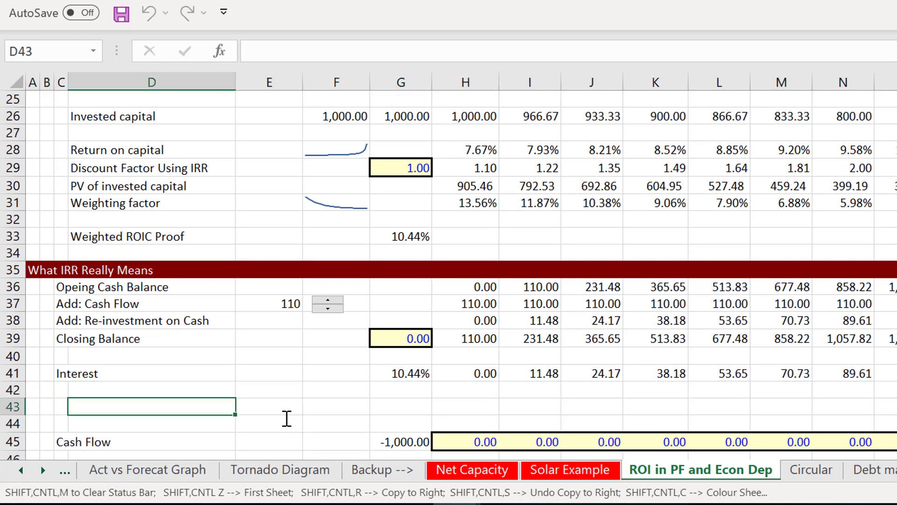
key("Left")
key("Up")
type("End")
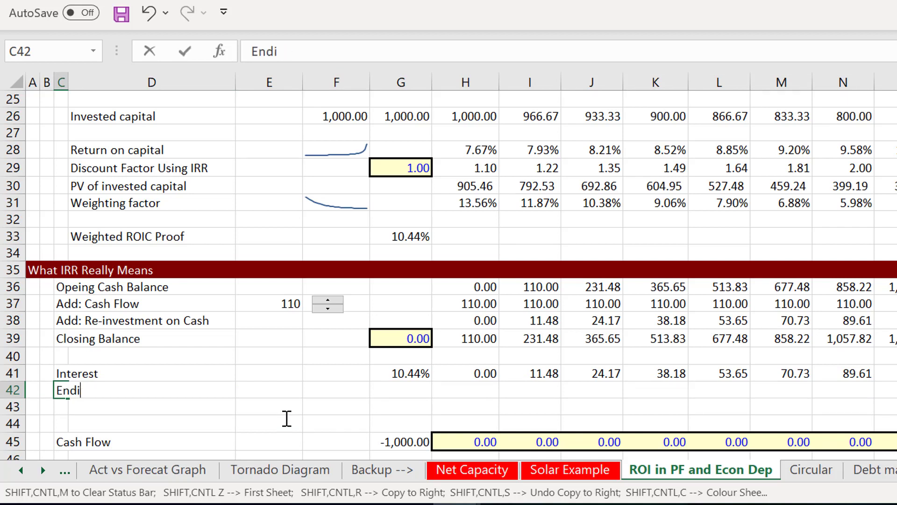
type("ing Mo")
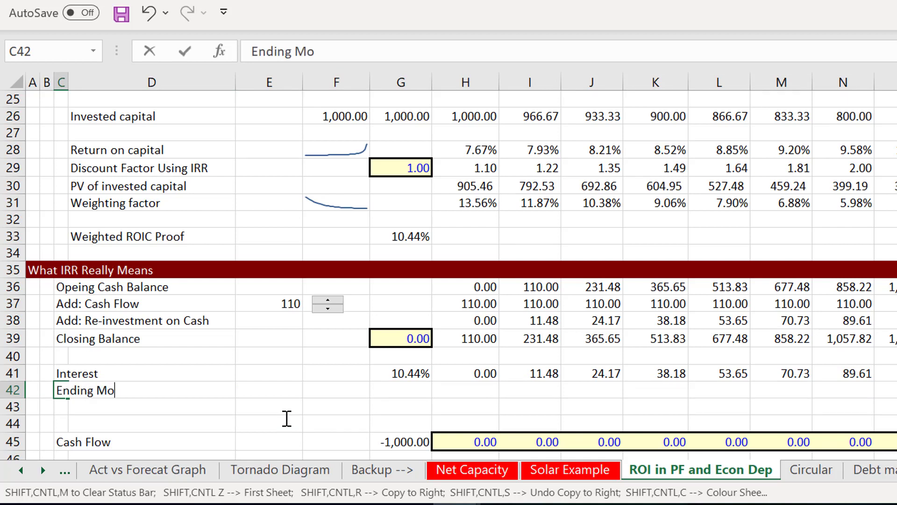
type("ney for ")
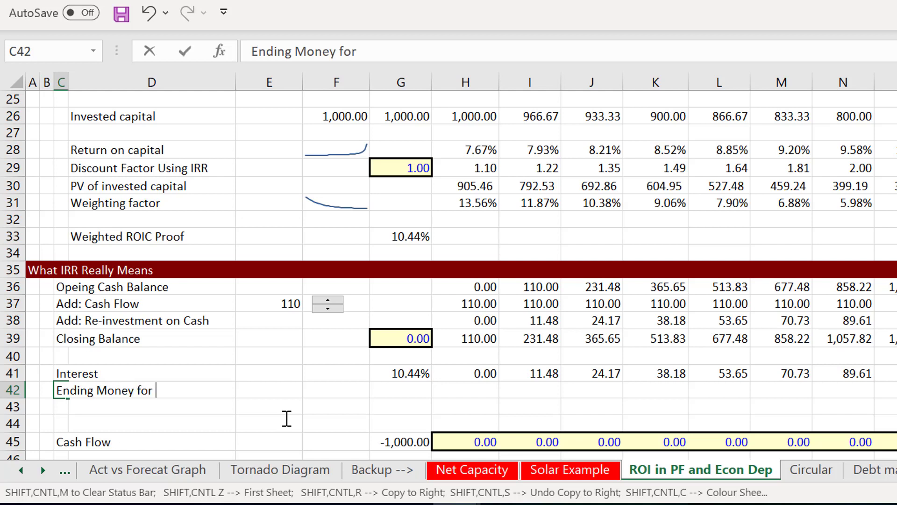
type("Grand ")
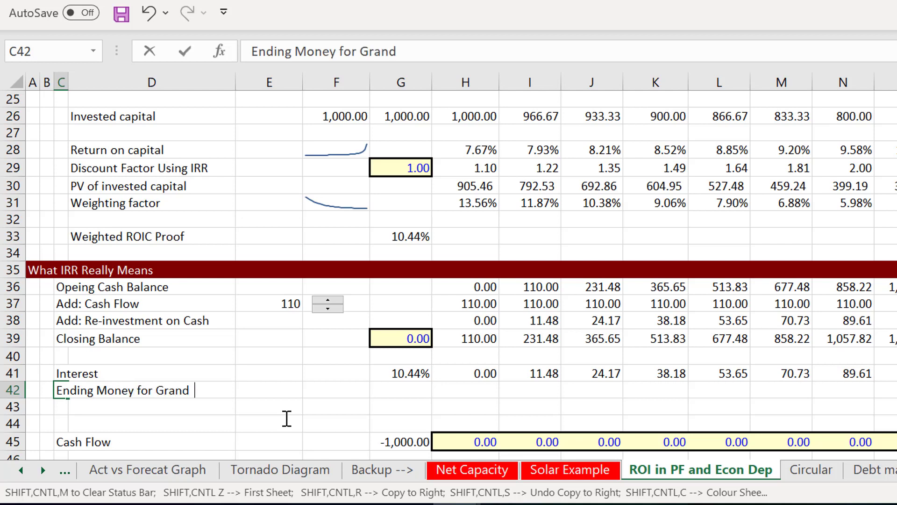
type("childre")
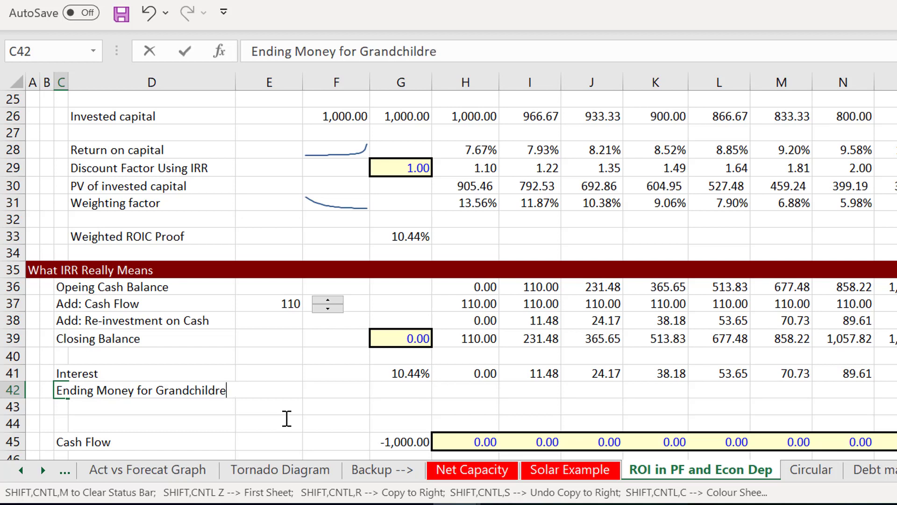
type("n")
key("ctrl+Return")
Link cell E42 to the final period's closing balance with the formula =AK39.
key("Right")
key("Right")
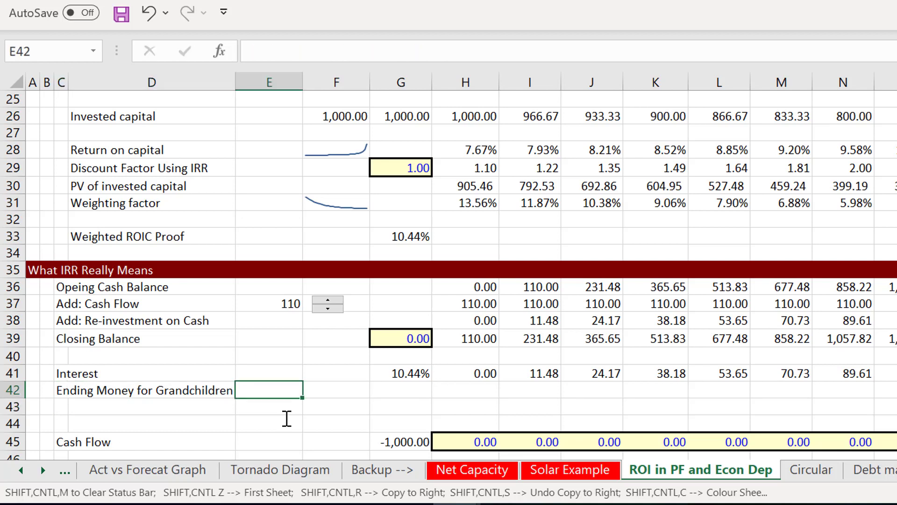
type("=")
key("Right")
key("Right")
key("Right")
key("Right")
key("Right")
key("Right")
key("Right")
key("Right")
key("Right")
key("Up")
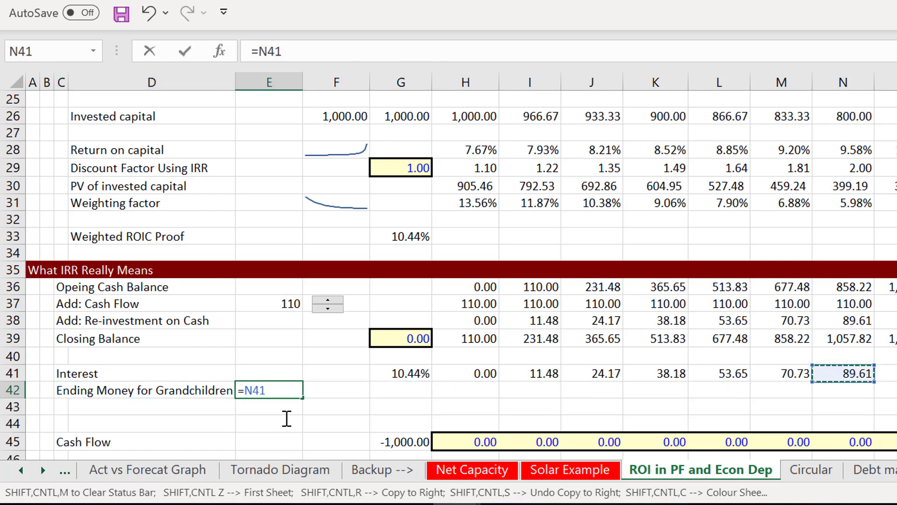
key("ctrl+Right")
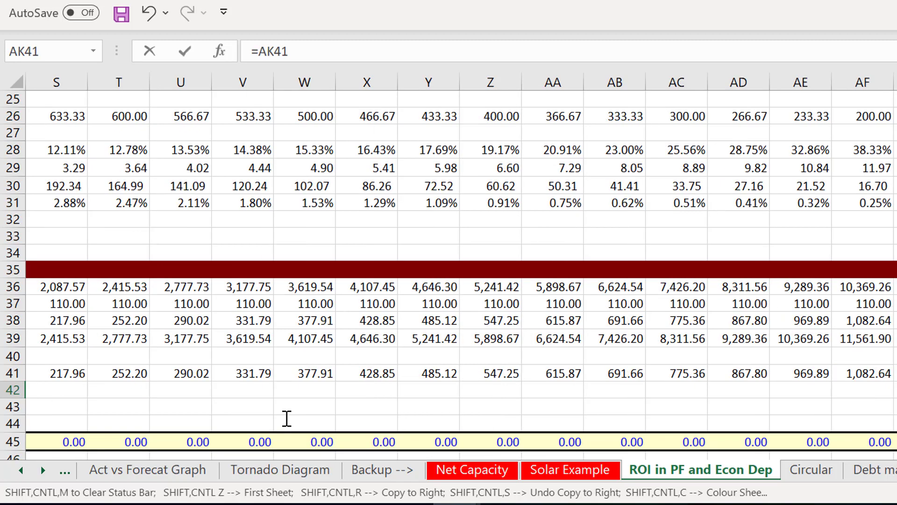
key("Up")
key("Up")
key("Return")
Return to cell E42 and review the ending money and its formula.
key("Left")
key("Left")
key("Left")
key("Left")
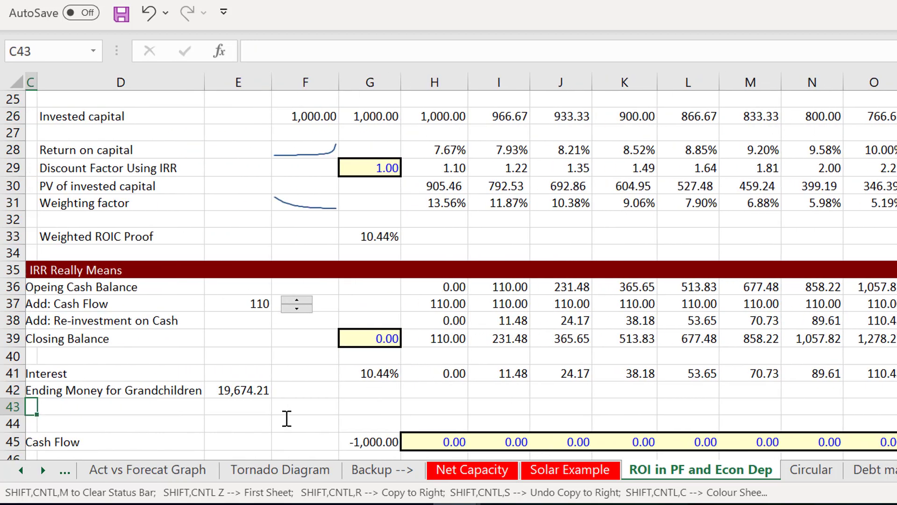
key("Up")
key("Up")
key("Right")
key("Right")
key("Right")
key("Right")
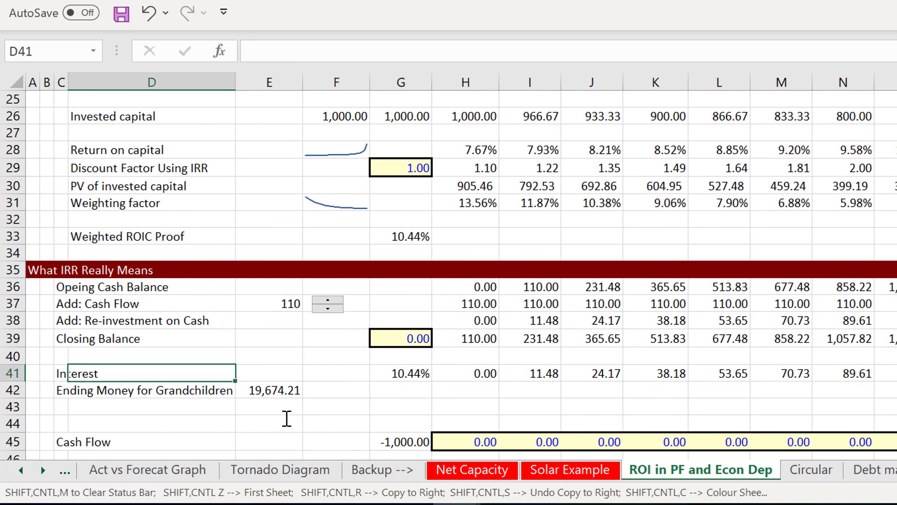
key("Down")
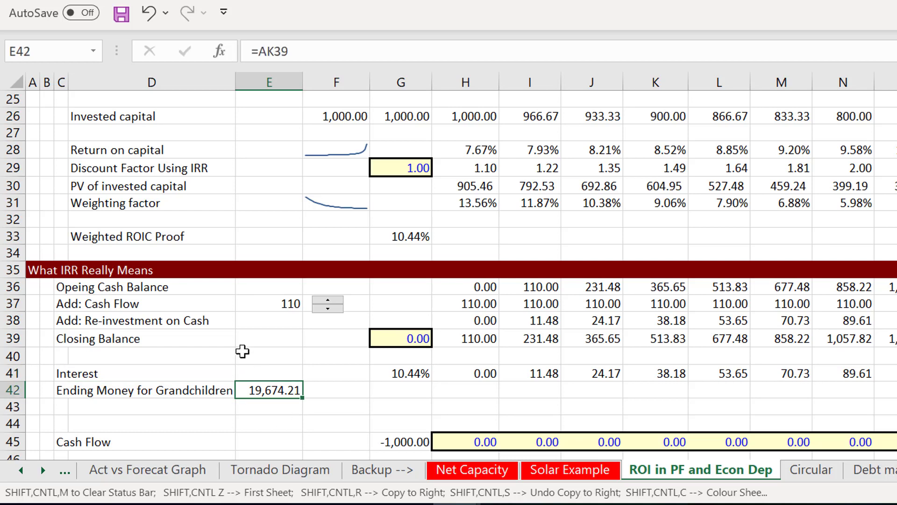
Raise the cash flow to 130 and lower it to 100 with the spin button to compare IRR and ending money.
left_click(327, 294)
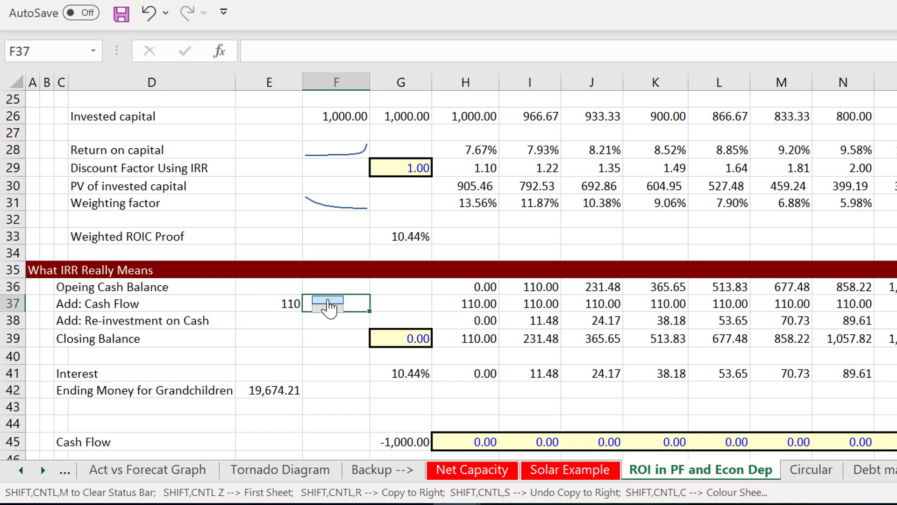
left_click(328, 300)
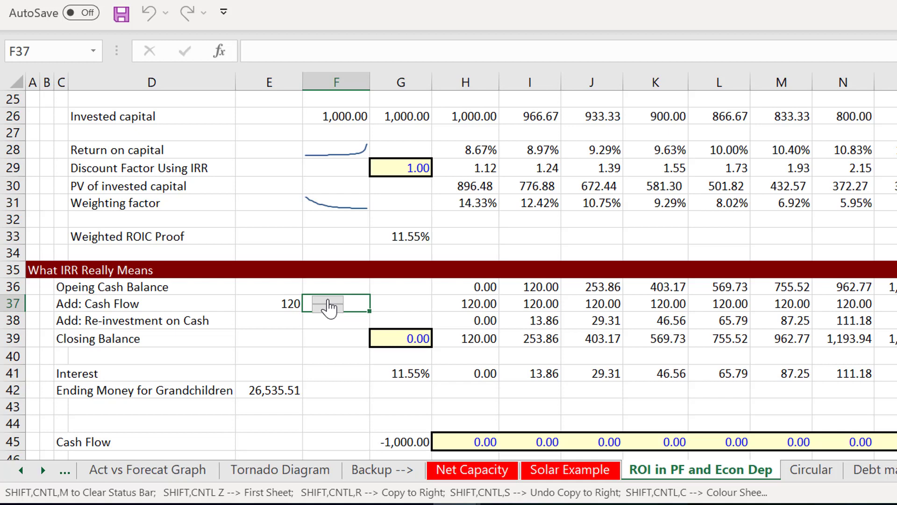
left_click(328, 301)
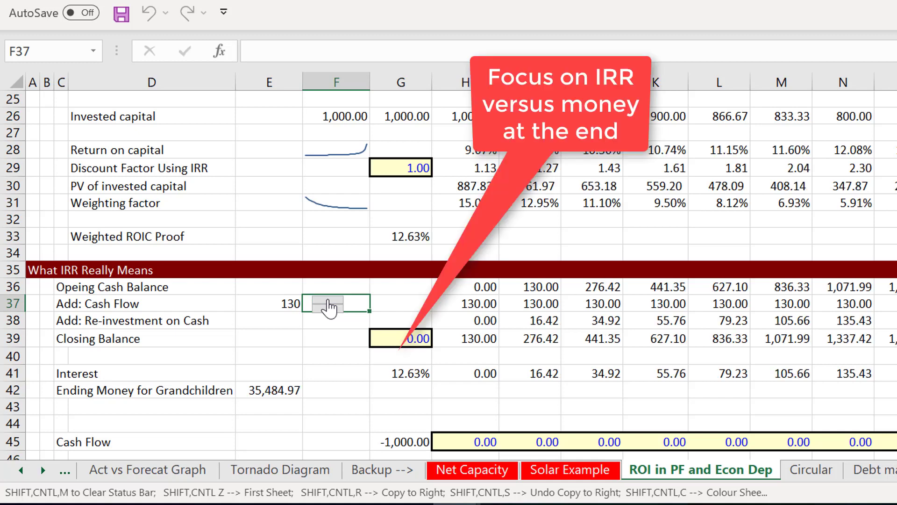
left_click(329, 307)
left_click(328, 307)
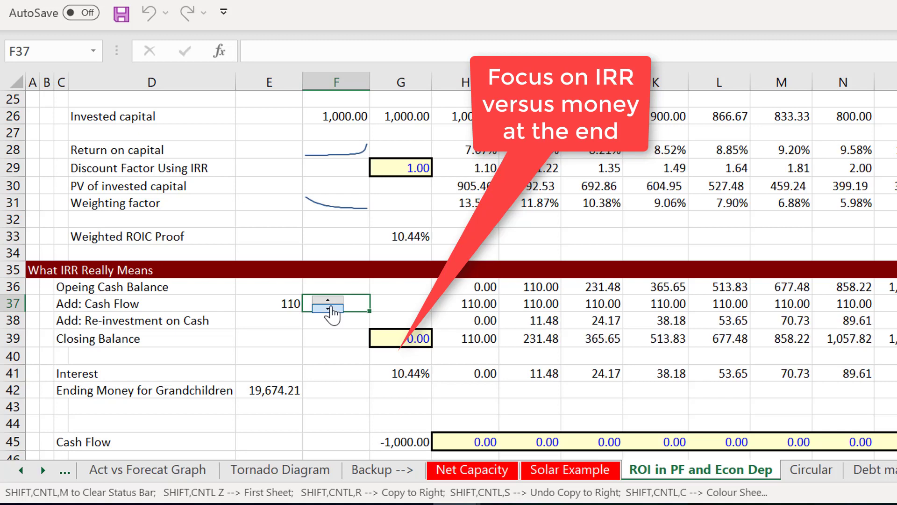
left_click(328, 307)
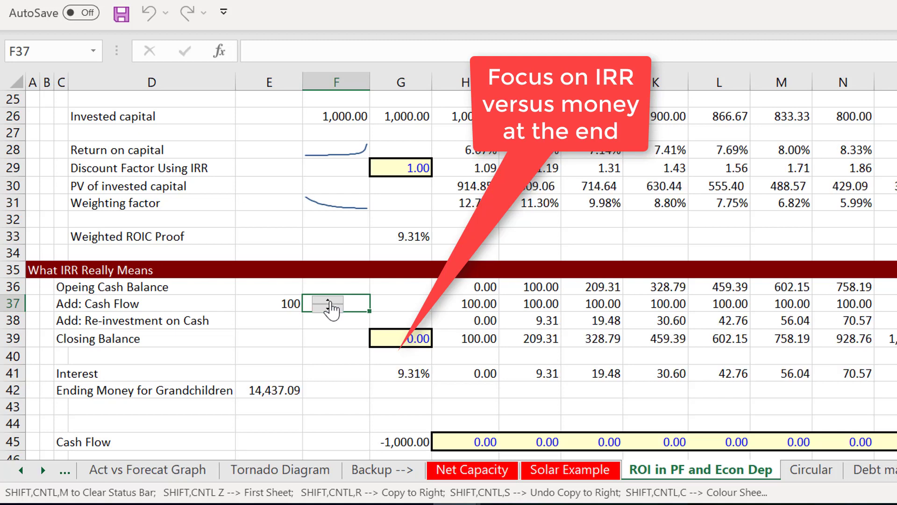
Increase the cash flow to 170 with the spin button to test IRR against the ending money.
left_click(330, 301)
left_click(329, 301)
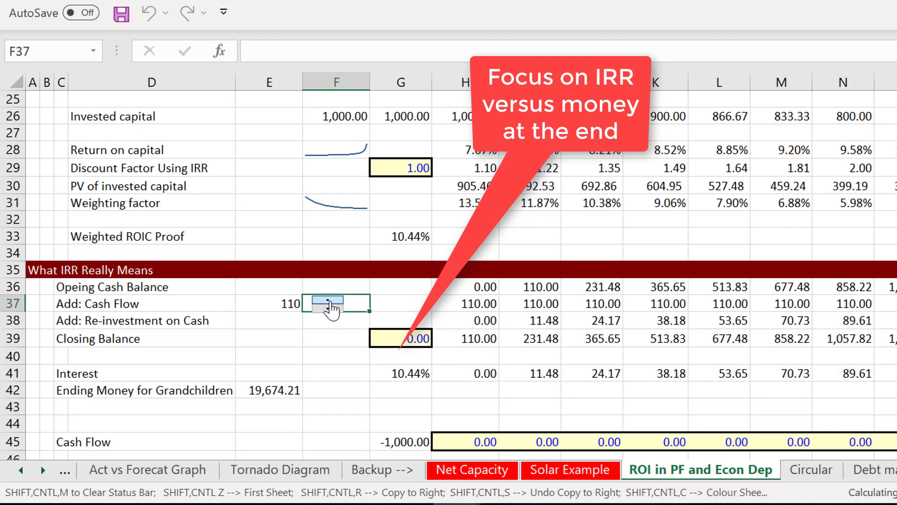
left_click(329, 301)
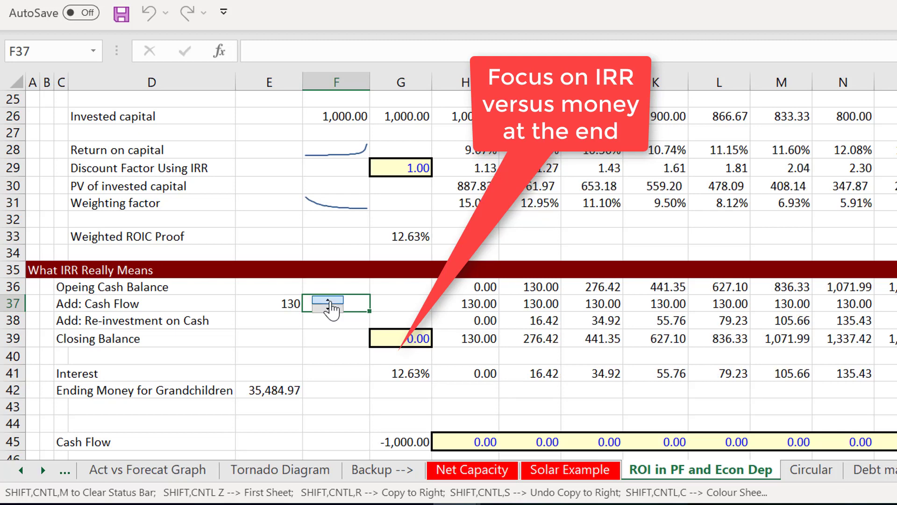
left_click(329, 301)
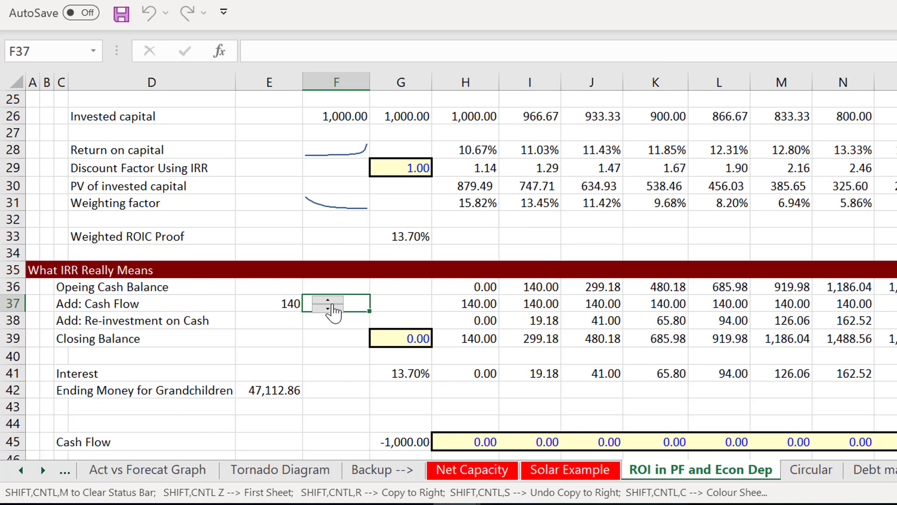
left_click(329, 301)
left_click(329, 301)
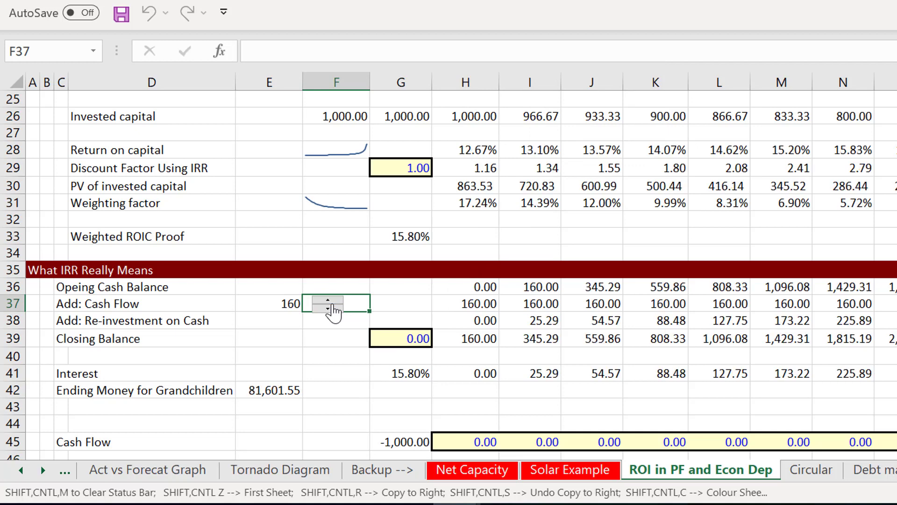
left_click(329, 302)
left_click(309, 435)
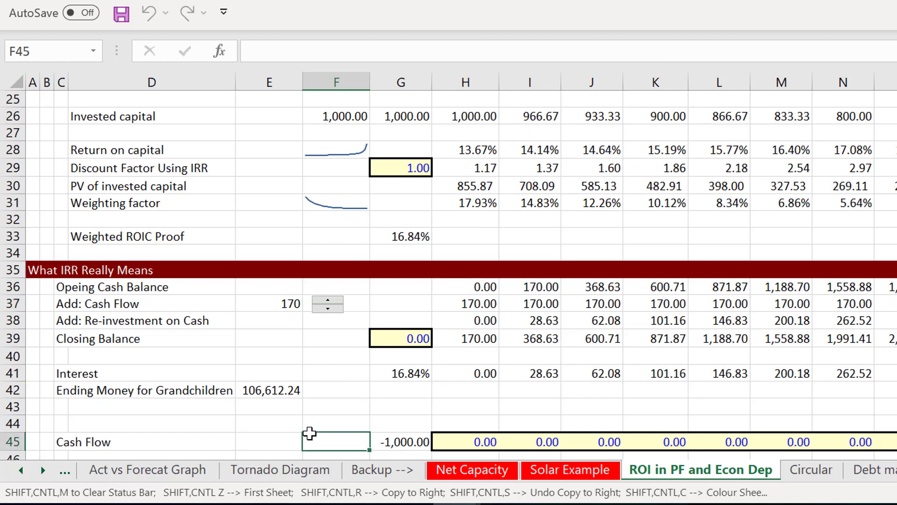
Re-enter the 0 cash flow in H45 and copy it across all periods of row 45.
key("Down")
key("Up")
key("Right")
key("Right")
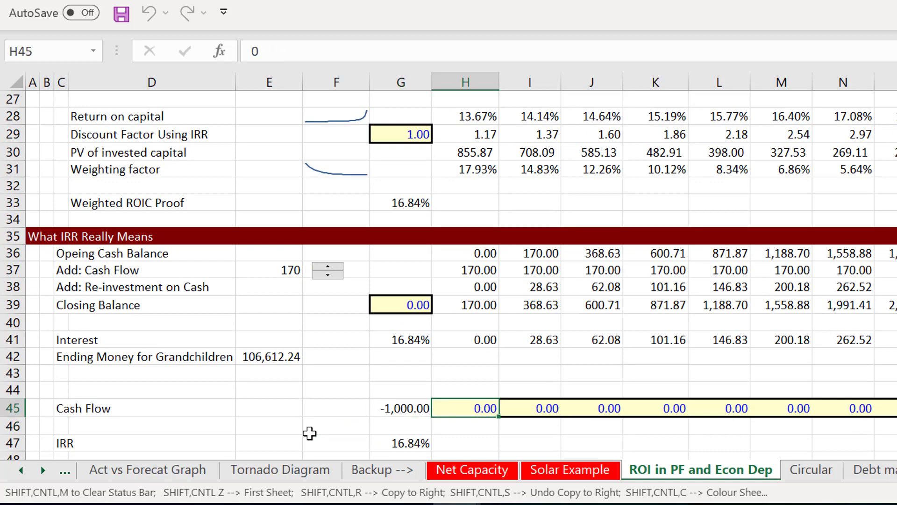
key("F2")
key("Return")
key("Up")
key("ctrl+shift+Right")
key("Left")
key("Left")
key("Left")
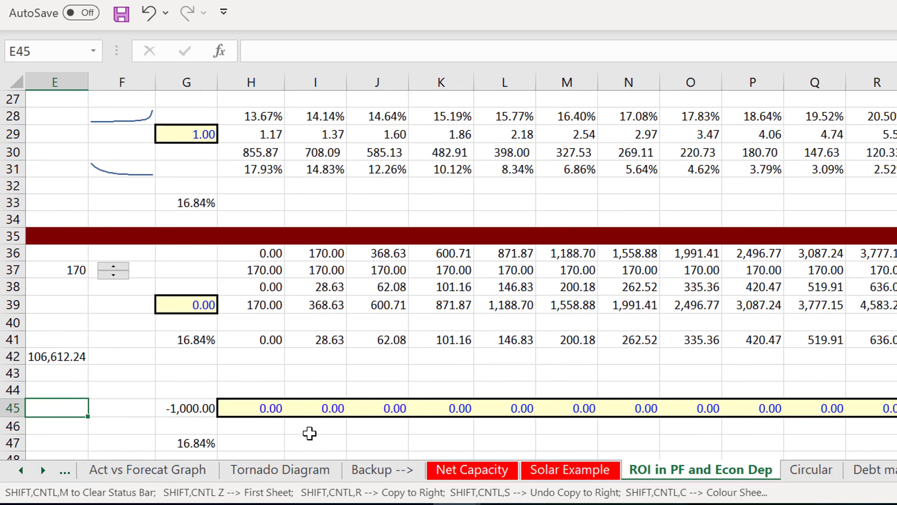
key("Right")
key("Right")
key("Right")
key("ctrl+shift+r")
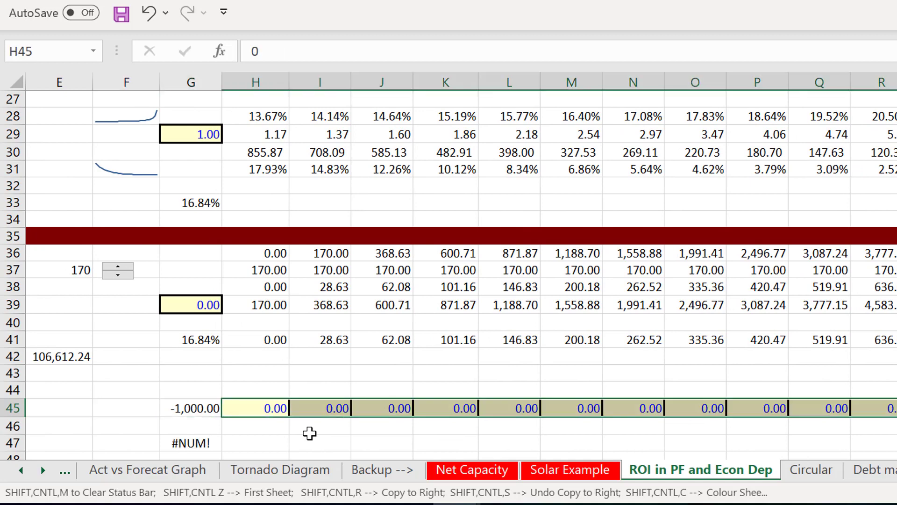
Link the final-period cash flow in AK45 to the interest row with =AK41.
key("ctrl+Right")
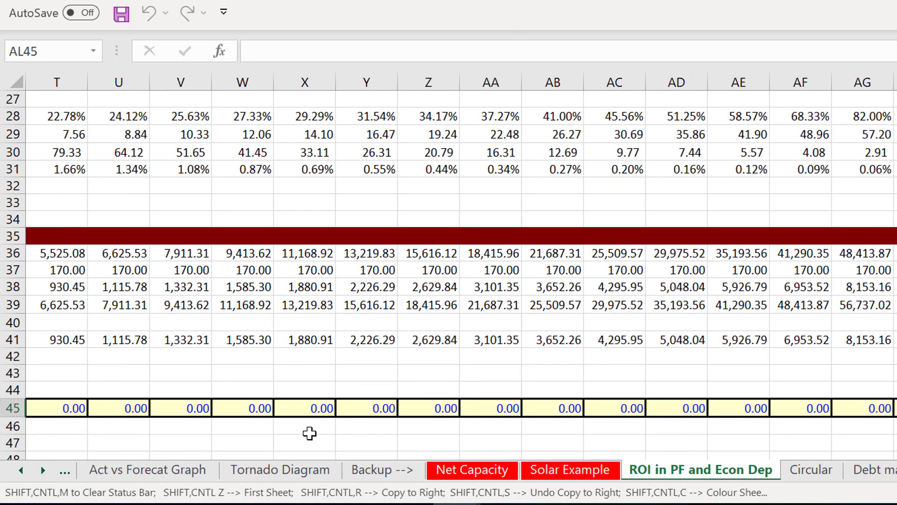
key("Left")
type("=")
key("Up")
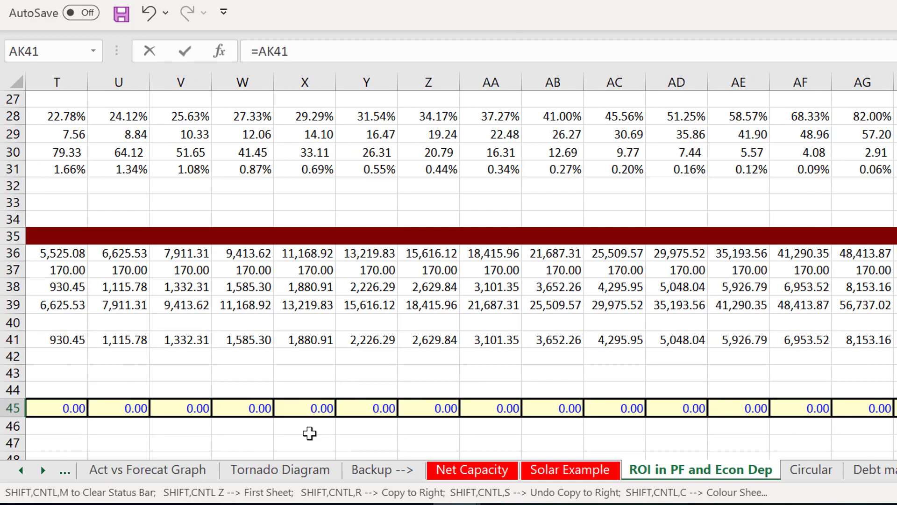
key("Return")
key("Down")
key("ctrl+Left")
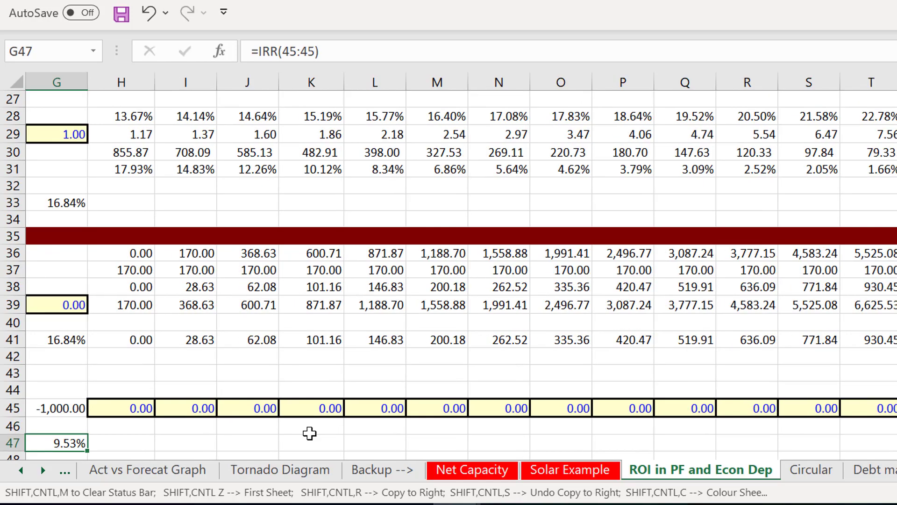
Lower the yearly cash flow to 150 with the spin button to compare the IRR in row 47 with the interest rate.
key("Left")
key("Left")
key("Left")
key("Left")
key("Left")
key("Left")
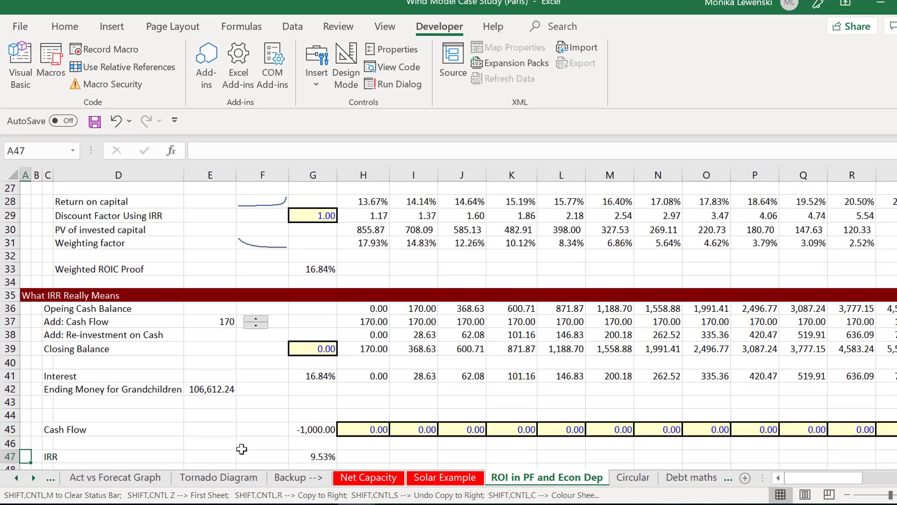
key("Down")
key("Down")
key("Down")
key("Up")
key("Up")
key("Up")
key("Up")
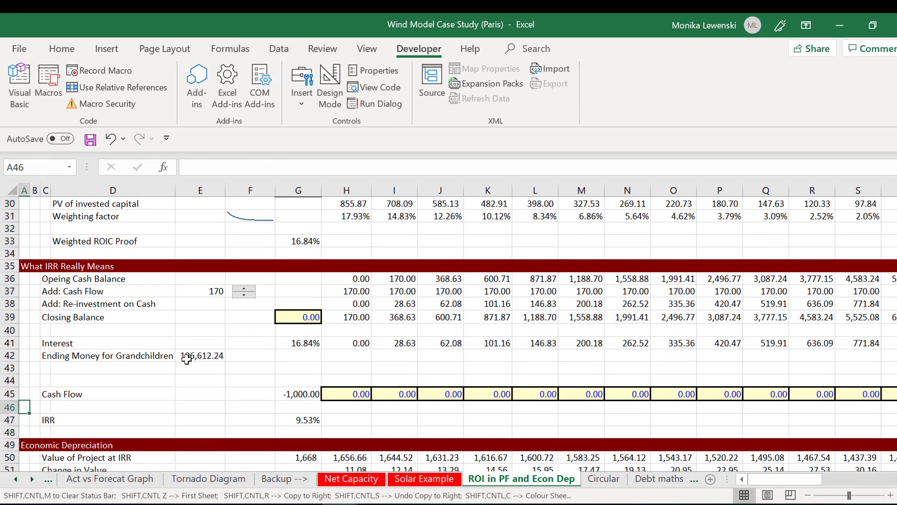
left_click(242, 295)
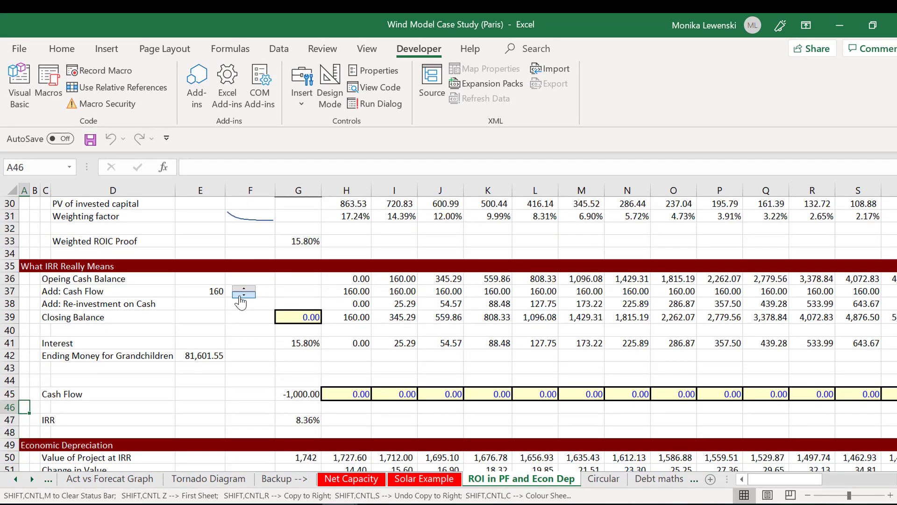
left_click(242, 295)
Trace the final-period cash flow in AK45 back to the interest amount in AK41.
left_click(304, 394)
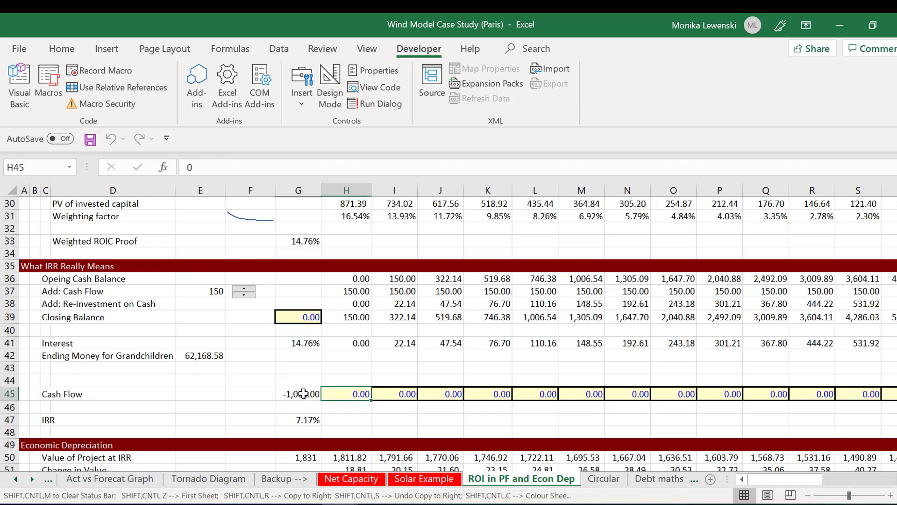
key("ctrl+Right")
key("Up")
key("Up")
key("Up")
key("Up")
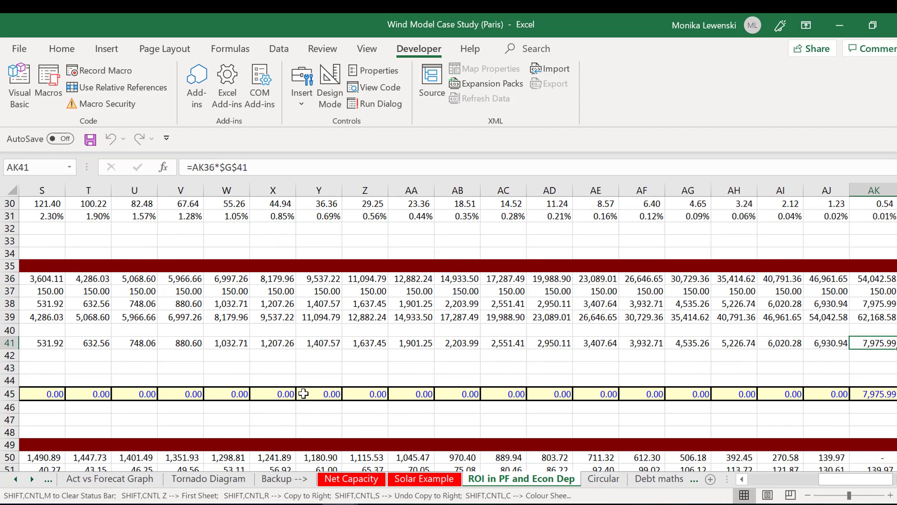
key("ctrl+Left")
key("ctrl+Left")
key("ctrl+Left")
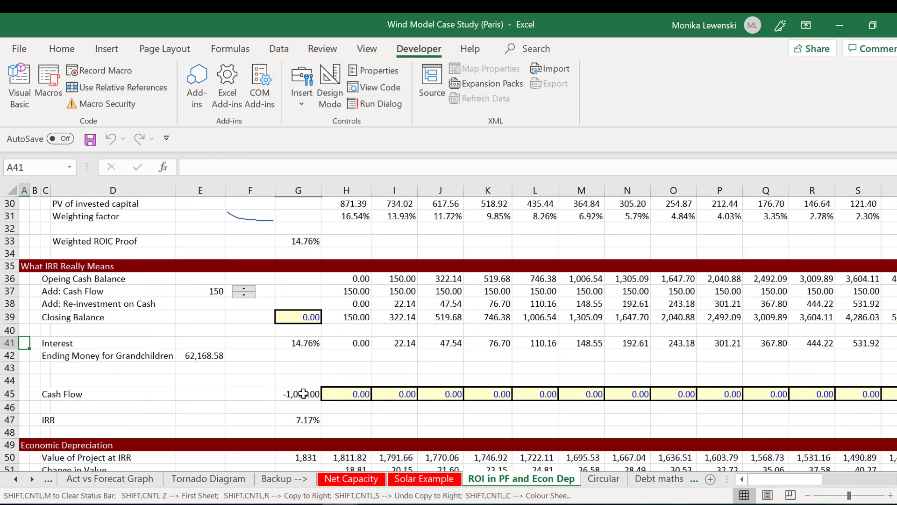
Link the final-period cash flow in AK45 to the final closing balance with the formula =AK39.
key("Down")
key("Down")
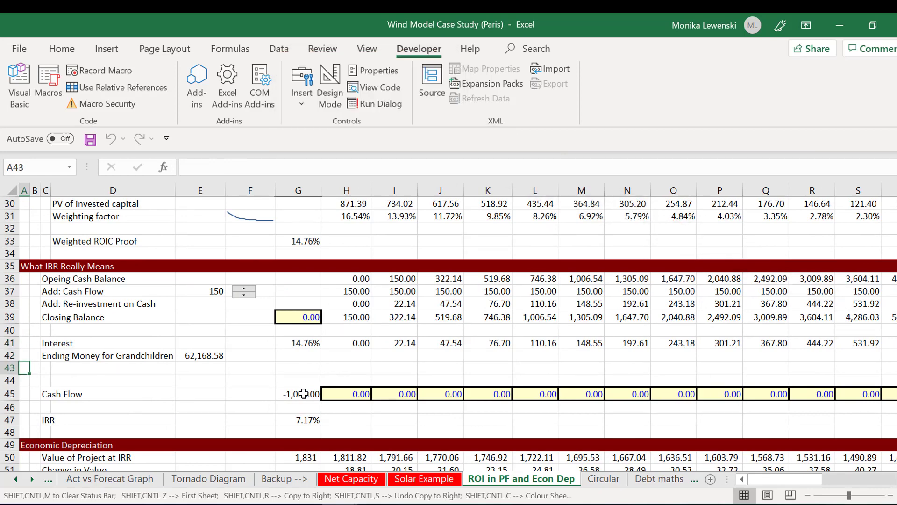
key("Down")
key("Down")
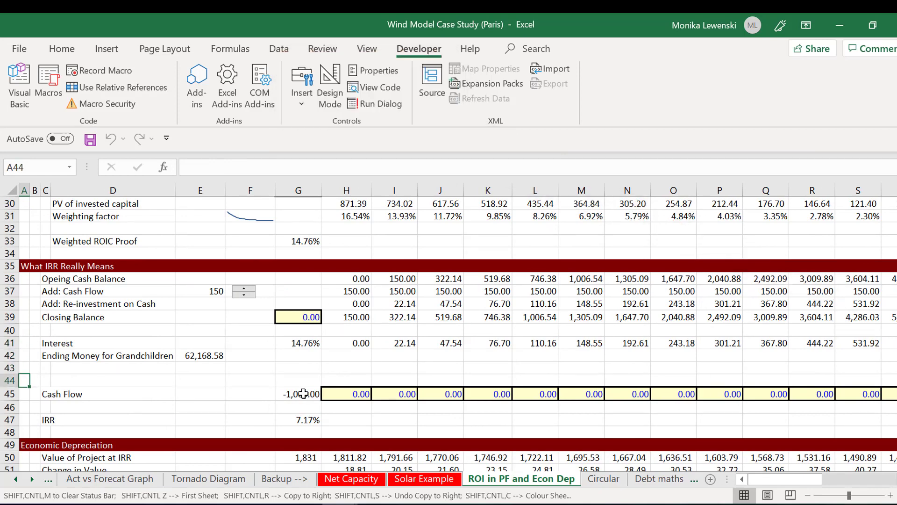
key("Right")
key("Right")
key("Right")
key("Right")
key("Right")
key("Right")
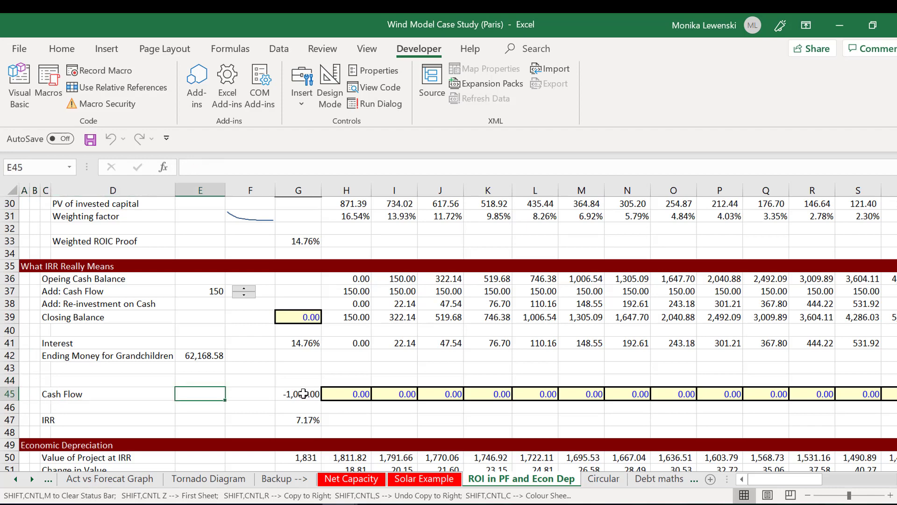
key("Right")
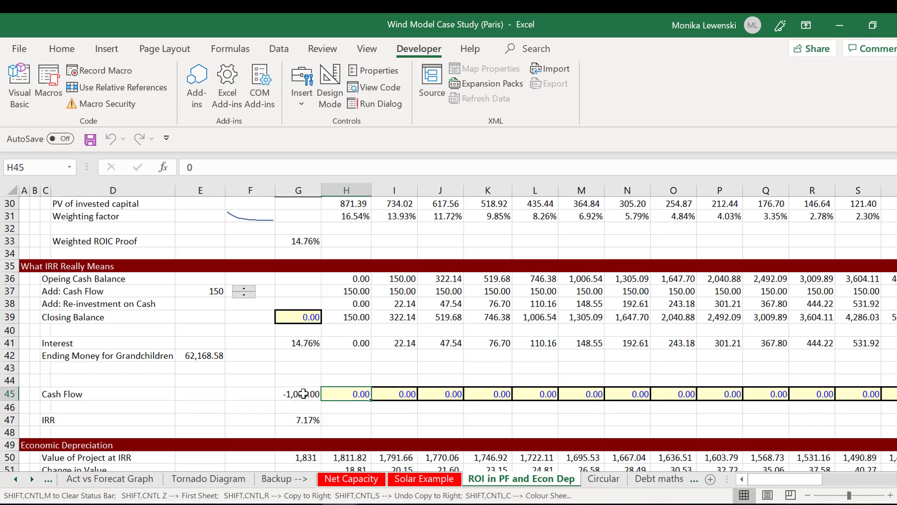
key("ctrl+Right")
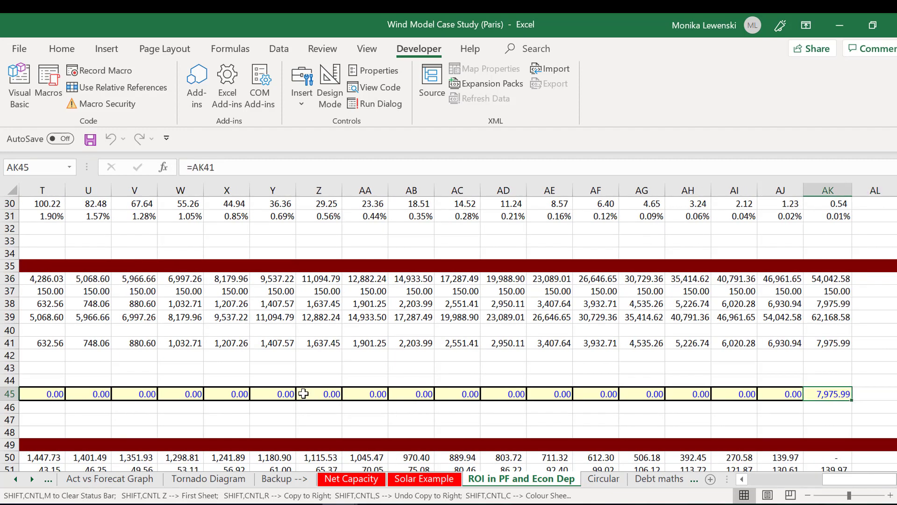
type("=")
key("Up")
key("Up")
key("Up")
key("Up")
key("Up")
key("Up")
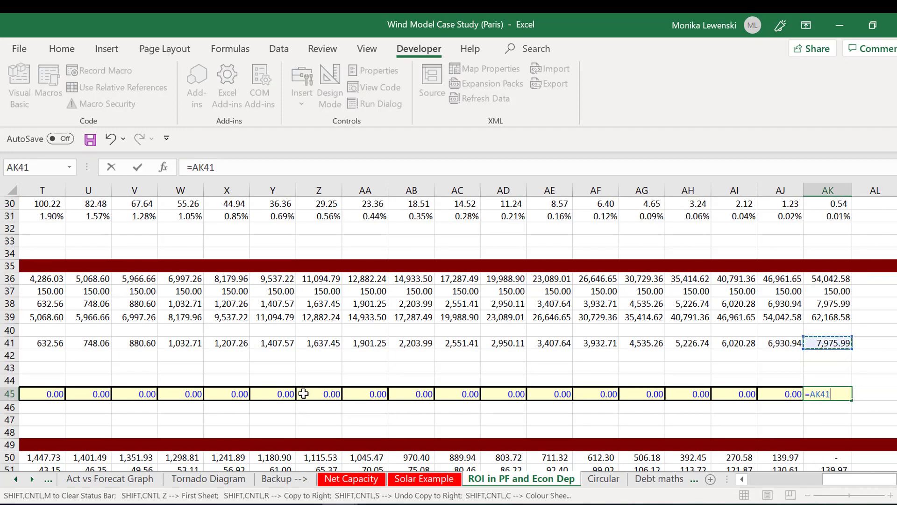
key("Return")
key("Return")
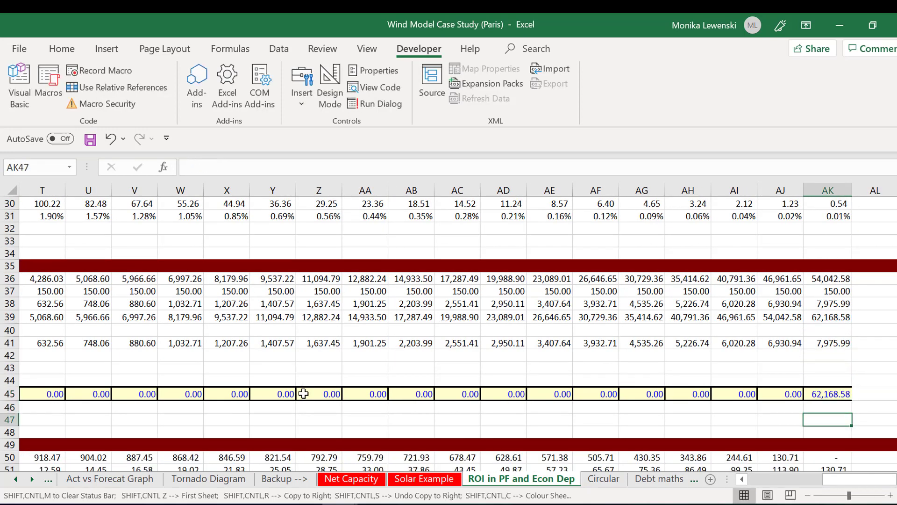
Re-enter the IRR formula in G47 over the whole cash flow row as =IRR(45:45).
key("Home")
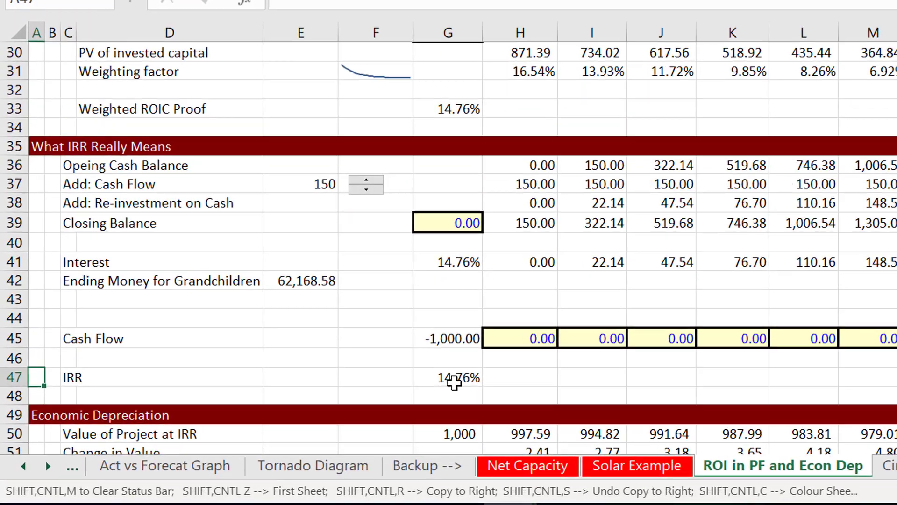
left_click(327, 413)
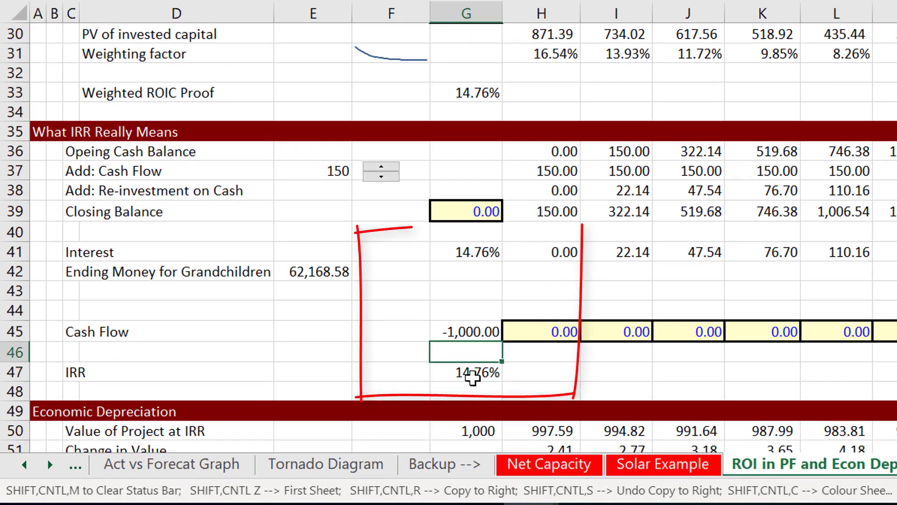
type("=irr(")
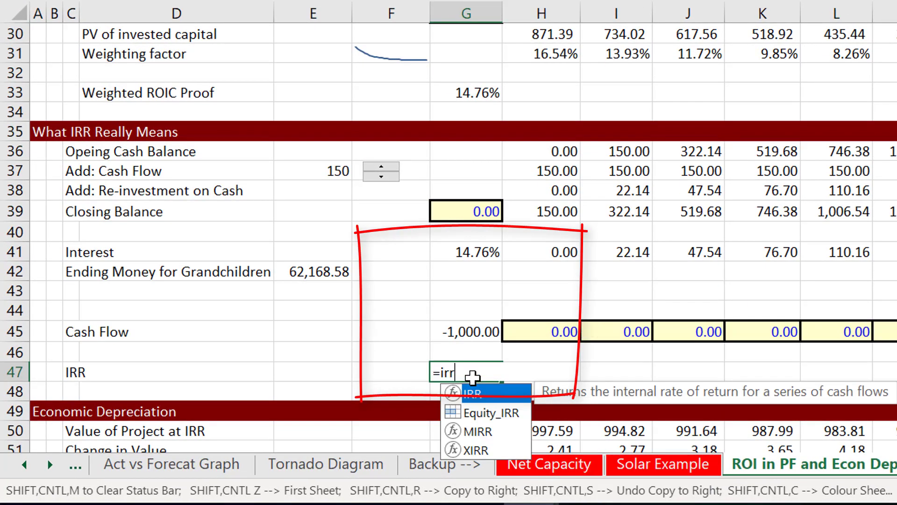
key("Up")
key("Up")
key("shift+space")
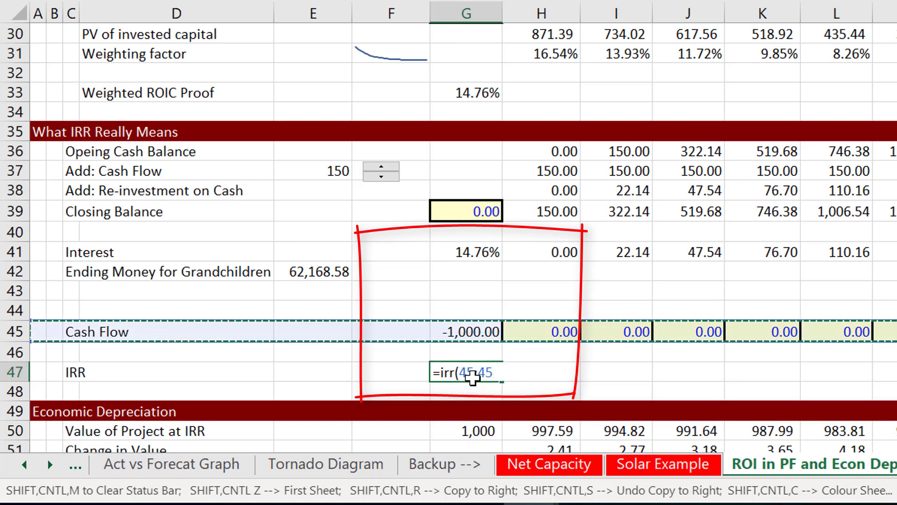
key("Return")
Examine the Economic Depreciation section from Value of Project at IRR down to ROIC.
key("Down")
key("Down")
key("Down")
key("Down")
key("Down")
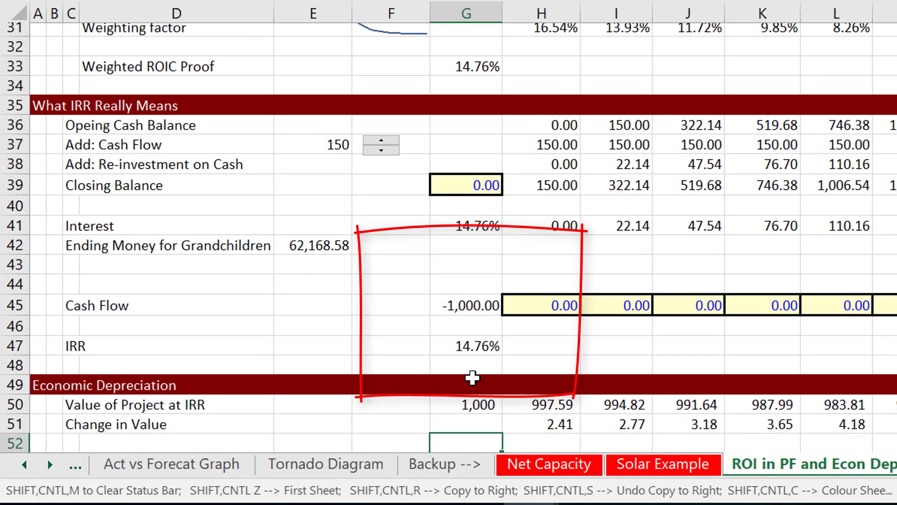
key("Down")
key("Down")
key("Down")
key("Down")
key("Down")
key("Down")
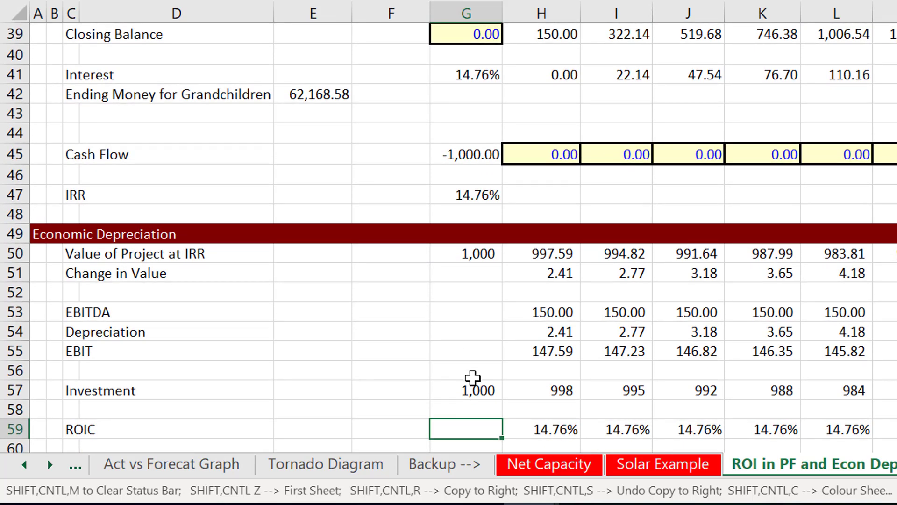
key("Up")
key("Up")
key("Up")
key("Up")
key("Up")
key("Up")
key("Up")
key("Up")
key("Up")
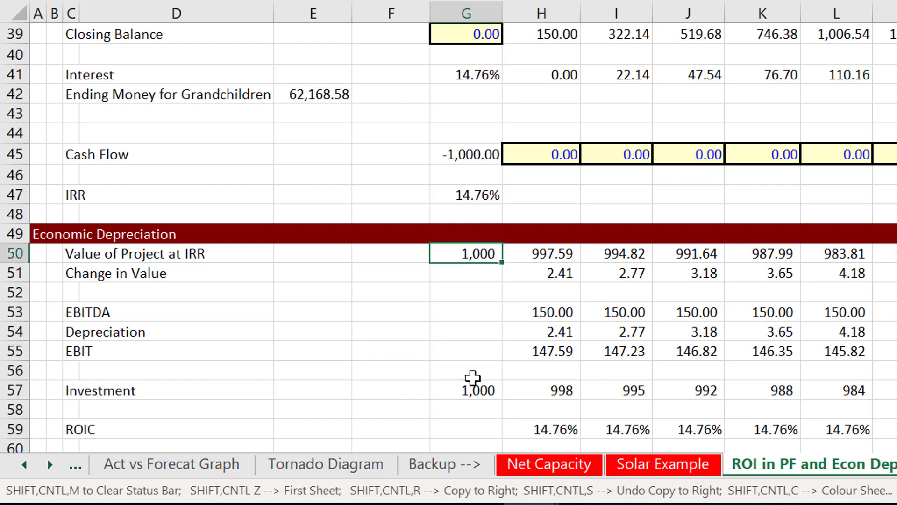
Insert two blank rows above the Change in Value row in the Economic Depreciation section.
key("Right")
key("Left")
key("Left")
key("Left")
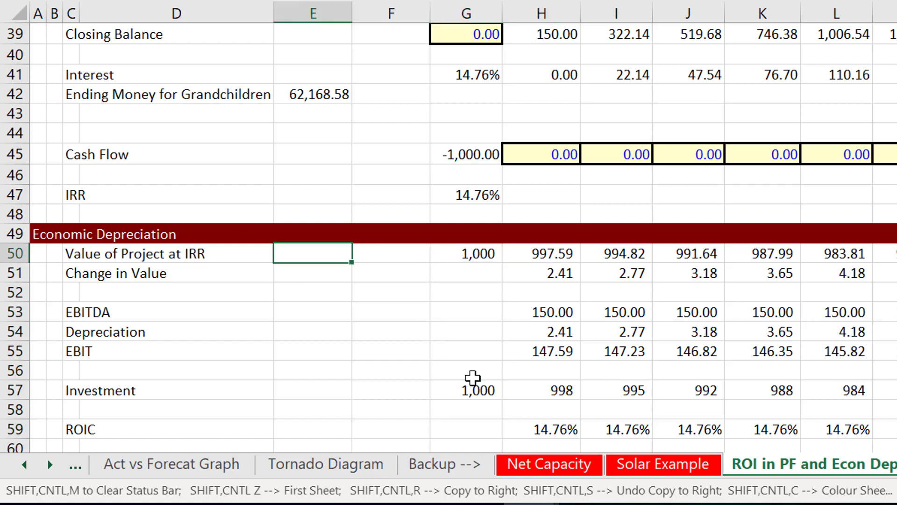
key("Down")
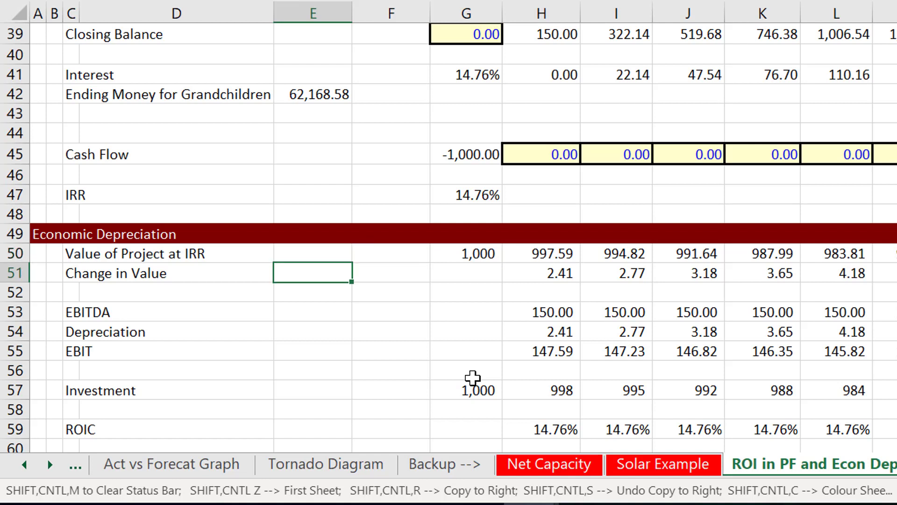
key("shift+space")
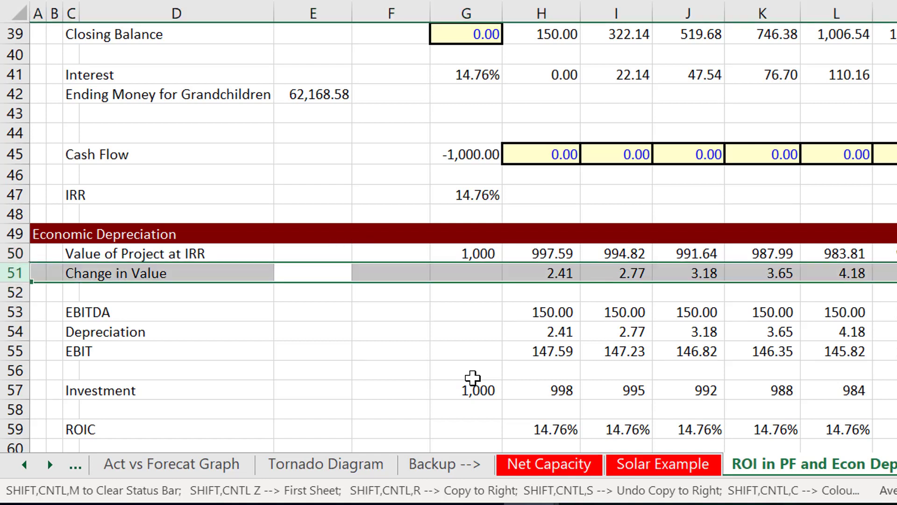
key("ctrl+shift+plus")
key("ctrl+shift+plus")
Move the Value of Project at IRR row, including its label and all periods, from row 50 to row 52.
key("Up")
key("Left")
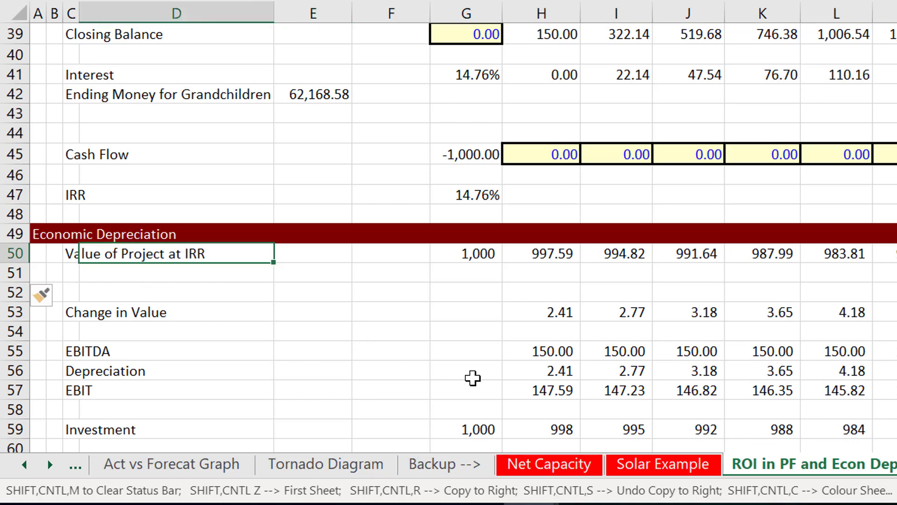
key("Left")
key("Left")
key("Left")
key("Right")
key("Right")
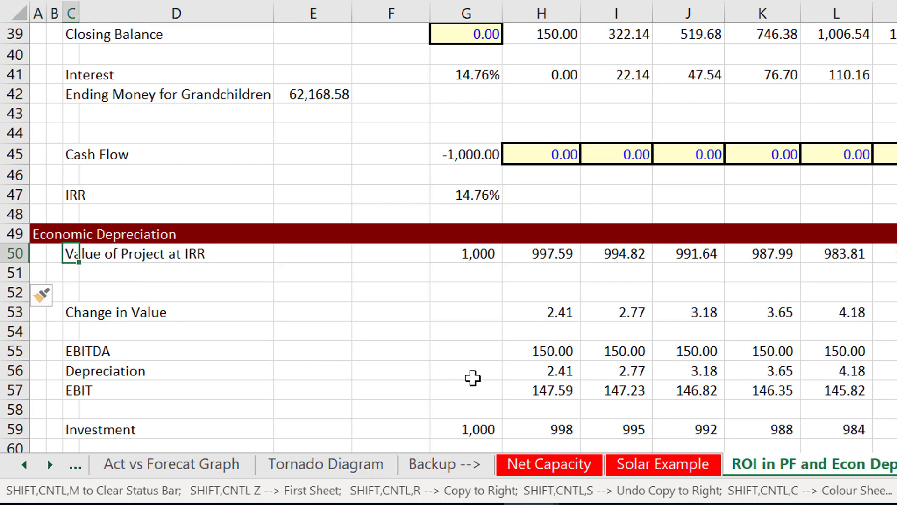
key("ctrl+shift+Right")
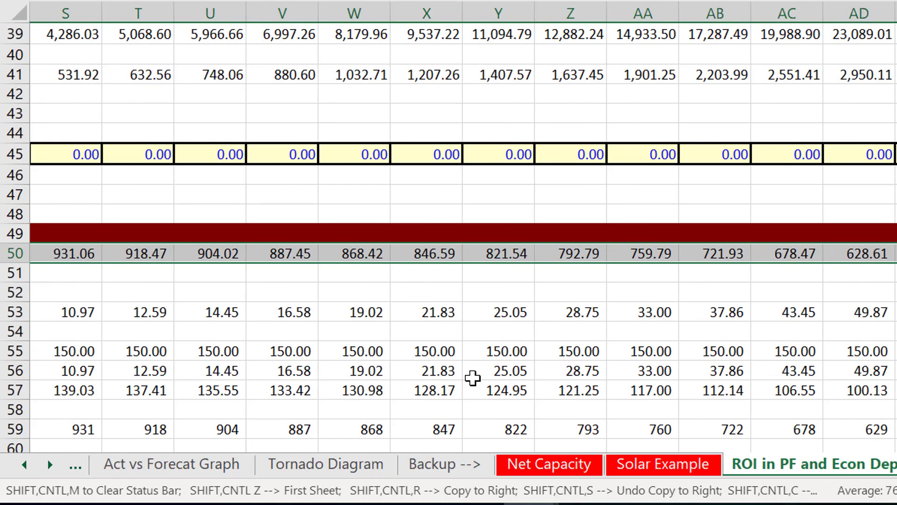
key("ctrl+x")
key("Down")
key("Down")
key("ctrl+v")
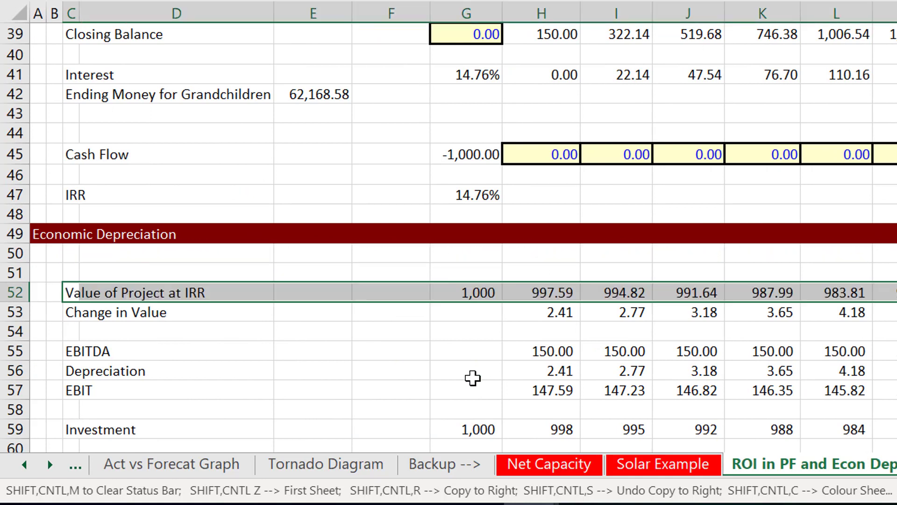
Insert one more blank row at row 51, above Value of Project at IRR.
key("Up")
key("Up")
key("Down")
key("shift+space")
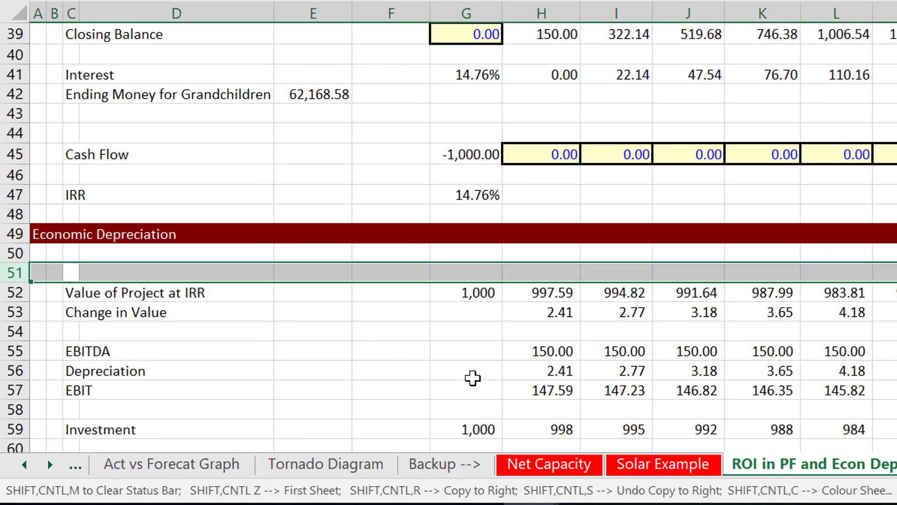
key("ctrl+shift+equal")
key("Up")
key("Down")
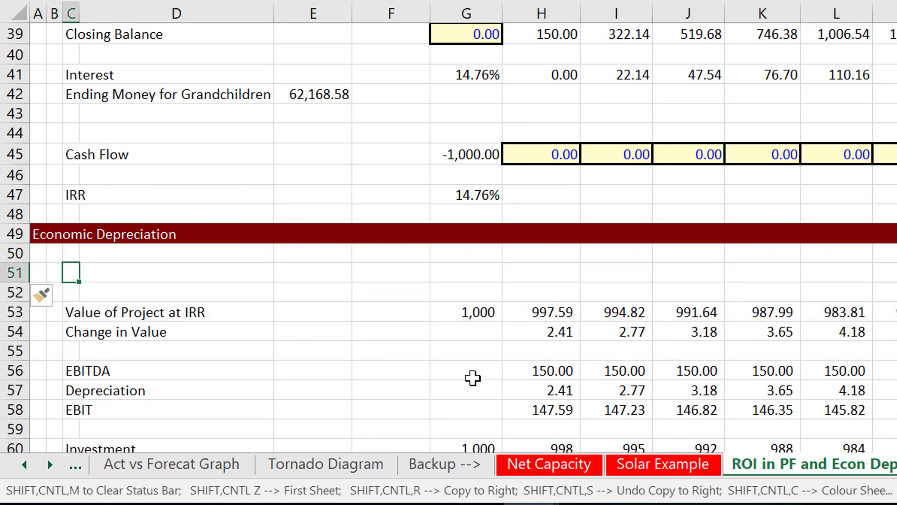
Label row 51 of the Economic Depreciation section "Discount Rate for Valualation" in column C.
type("Discoun")
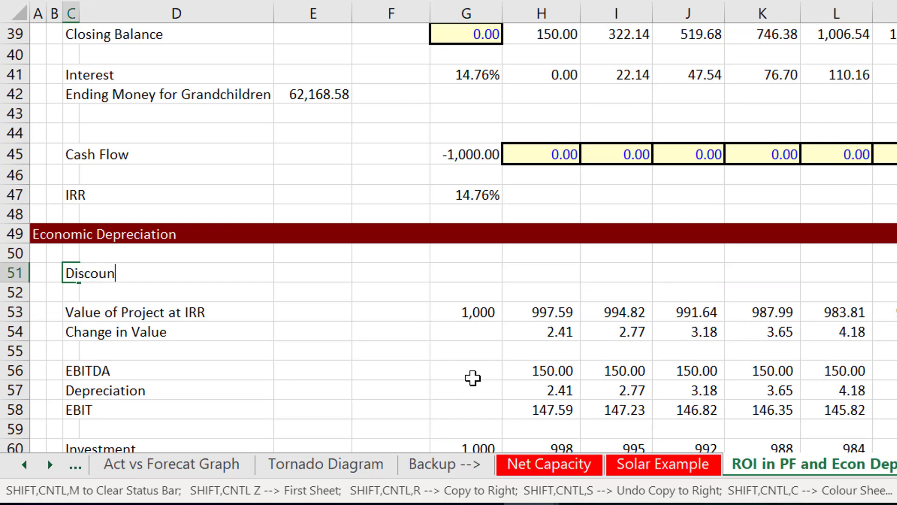
type("t Rate for ")
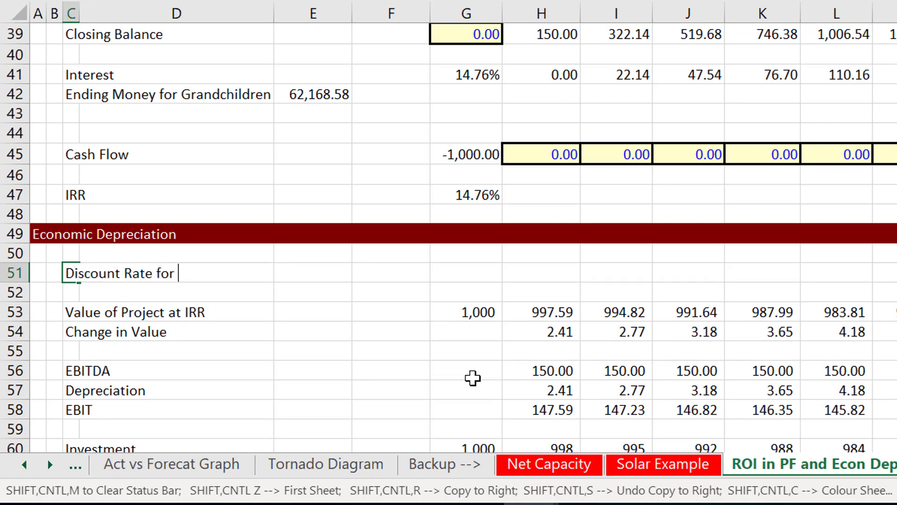
type("Valualation")
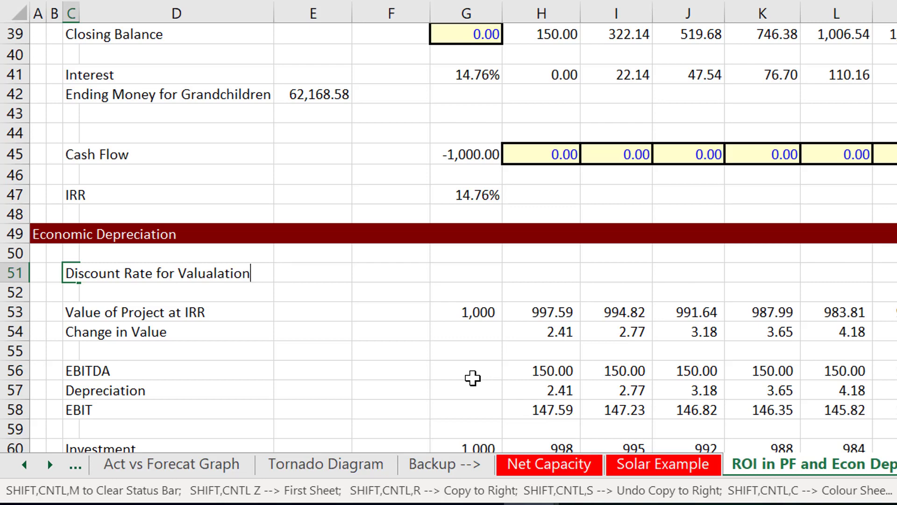
key("Return")
Link the discount rate in E51 to the Project IRR in G20 of the IRR and ROIC Reconciliation section.
key("Up")
key("Right")
key("Right")
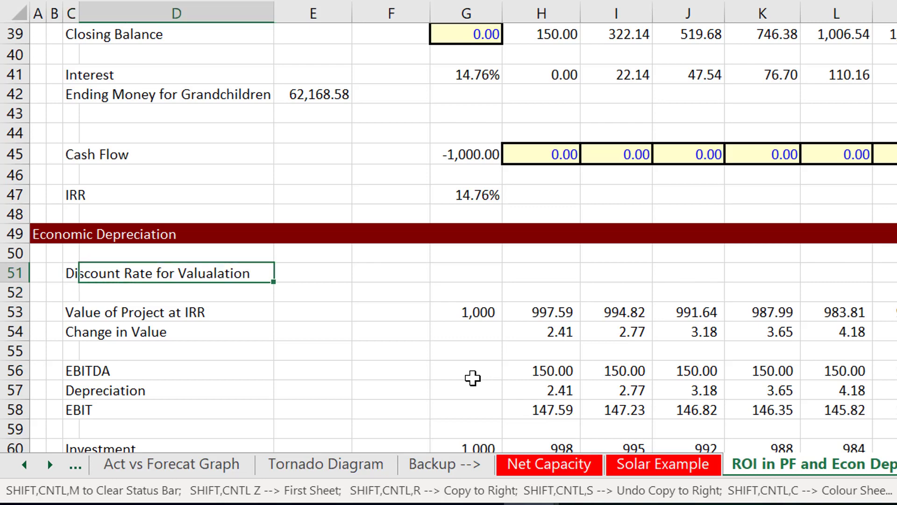
type("=")
key("Page_Up")
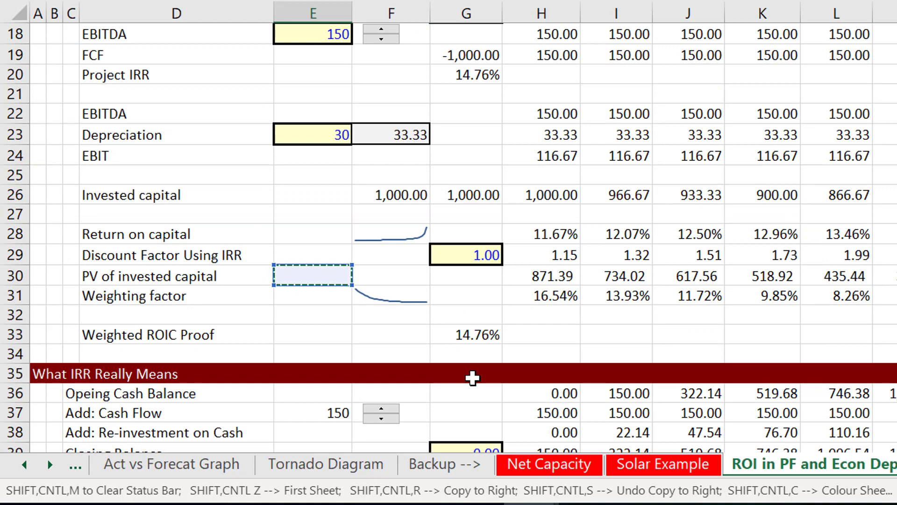
key("Down")
key("Down")
key("Page_Up")
key("Down")
key("Down")
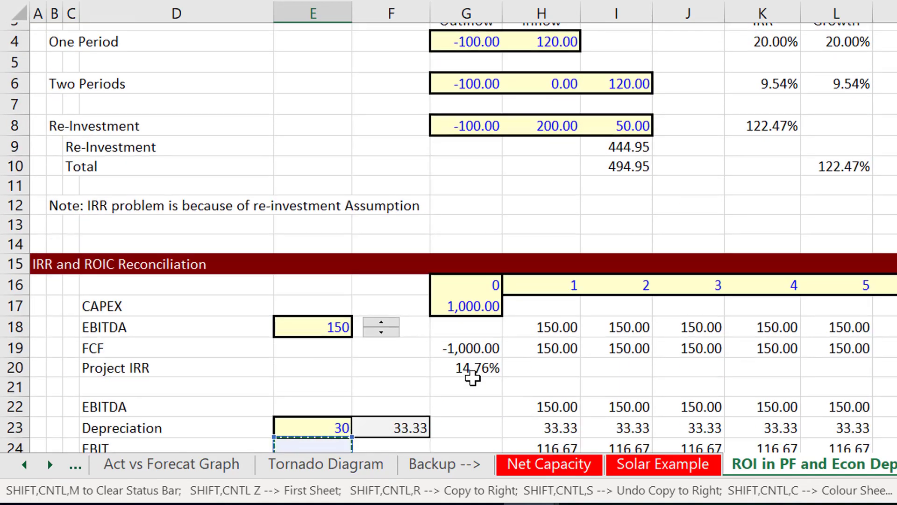
key("Up")
key("Up")
key("Up")
key("Up")
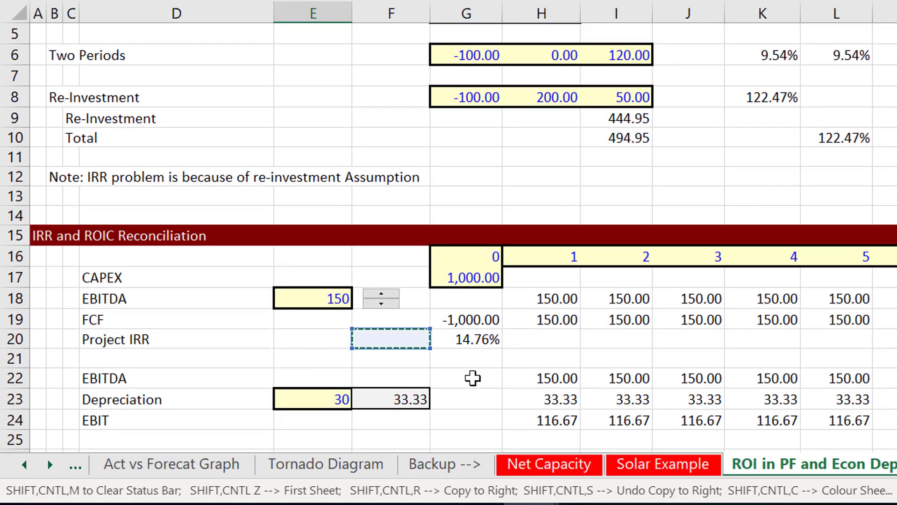
key("Right")
key("Right")
key("Return")
key("Down")
key("Down")
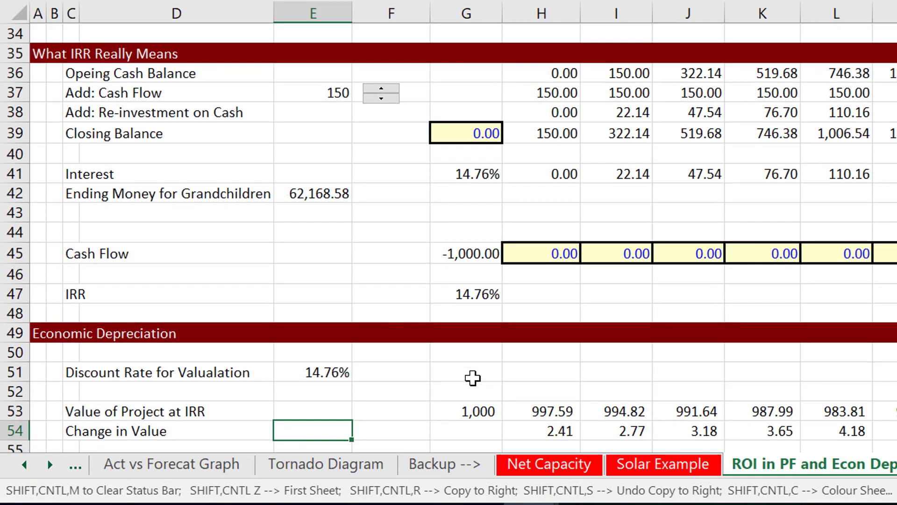
key("Down")
key("Down")
key("Up")
key("Up")
key("Up")
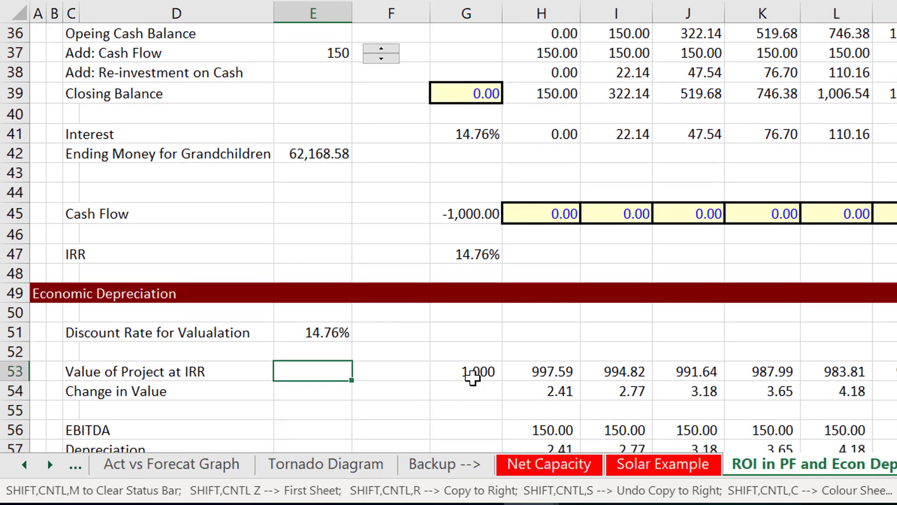
key("Right")
key("Right")
key("Right")
key("Left")
key("Left")
key("Left")
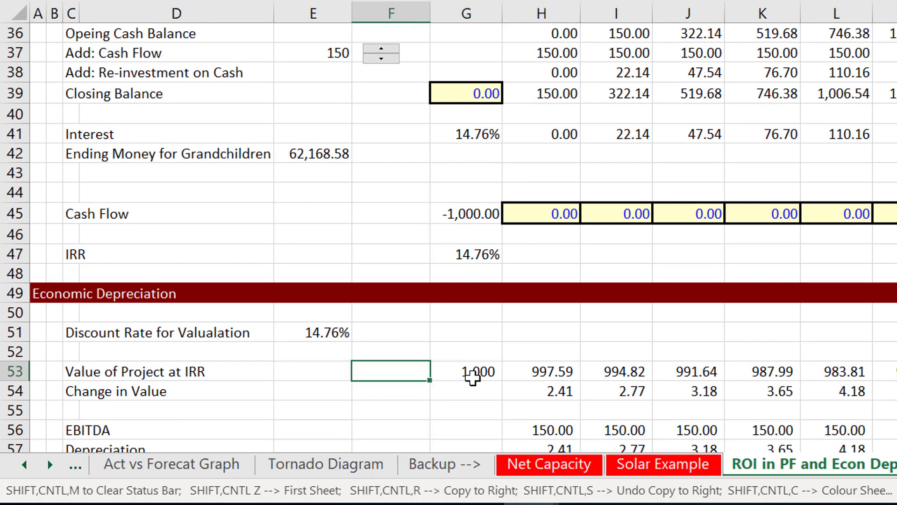
key("Up")
key("Up")
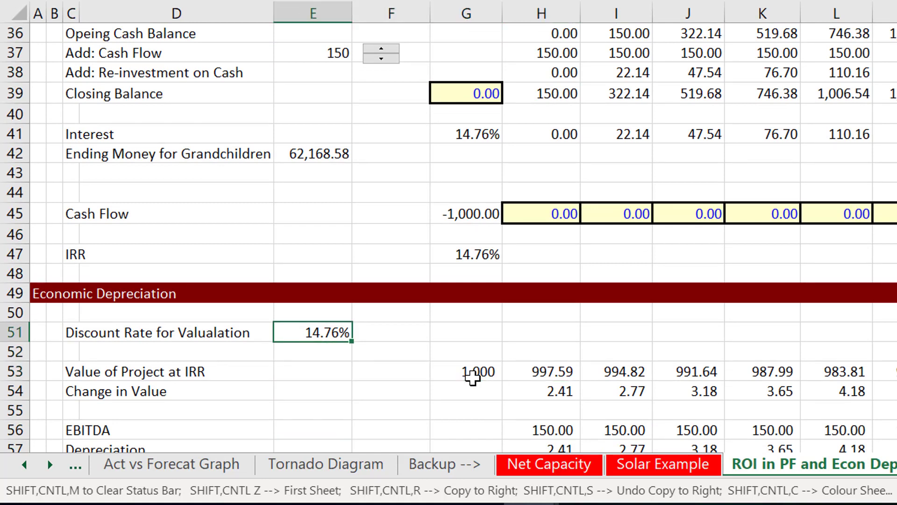
key("Left")
key("Left")
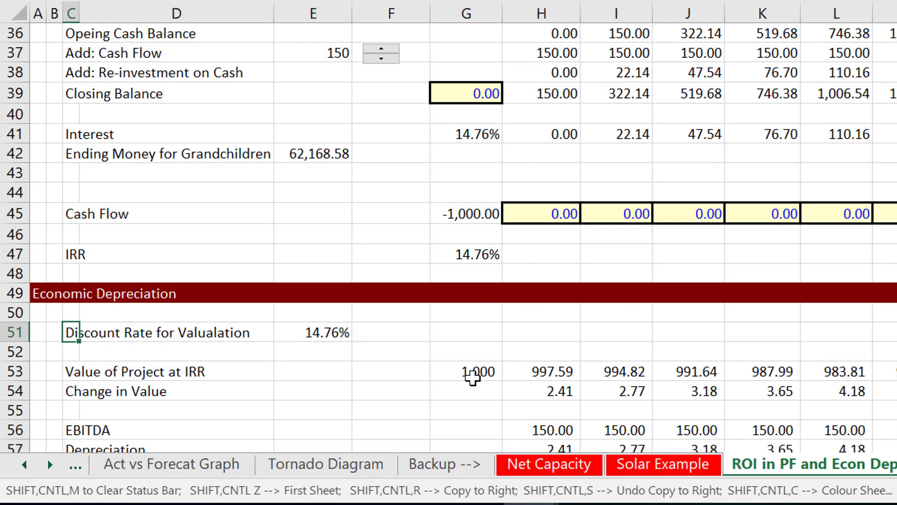
key("Down")
key("Down")
key("Right")
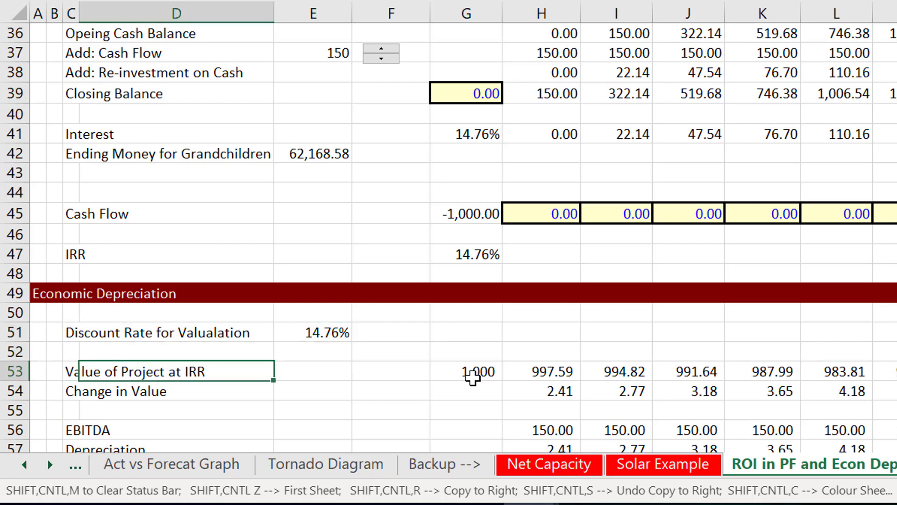
key("Right")
key("Right")
key("Right")
key("Right")
type("=")
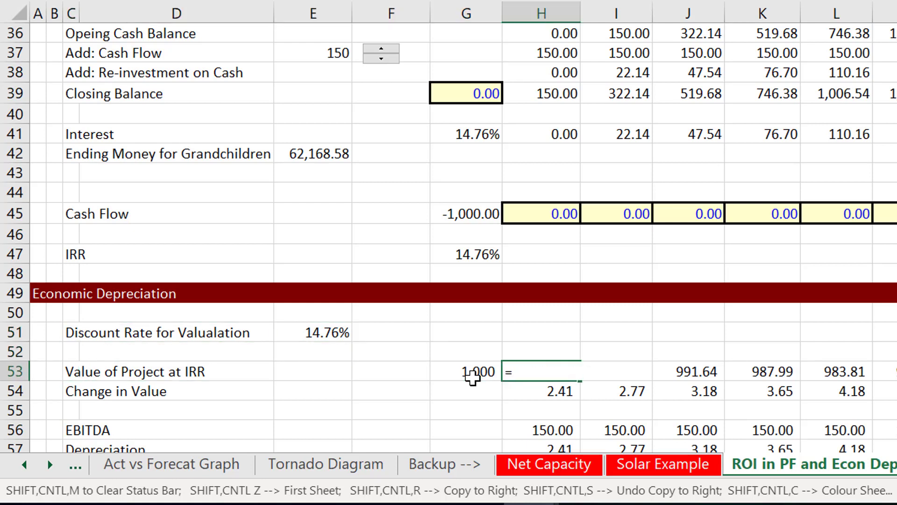
key("Left")
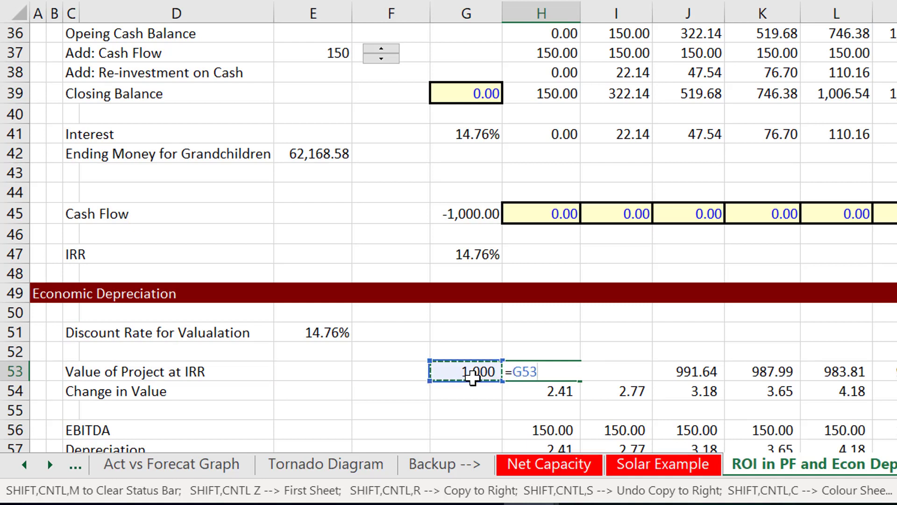
key("ctrl+Return")
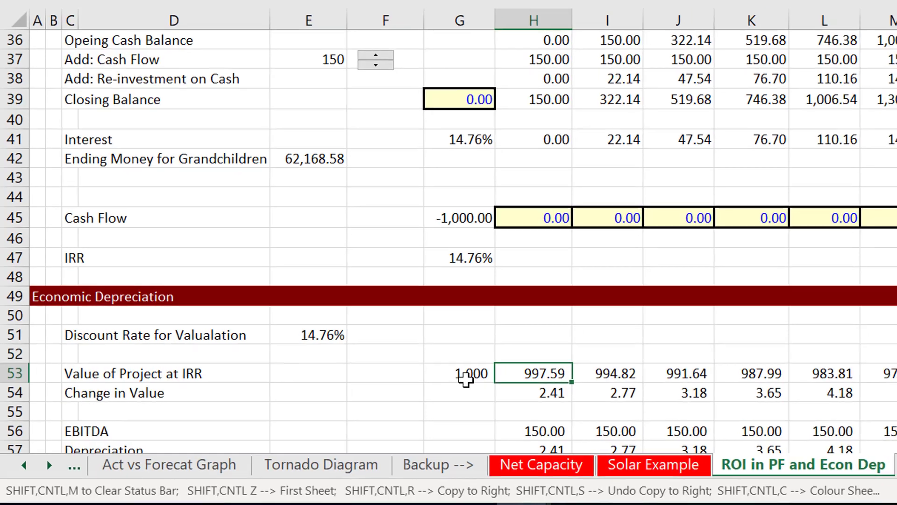
Enter an NPV formula in H53 that discounts the row 18 EBITDA from period 1 onward at the absolute rate in $E$51.
type("=npv(")
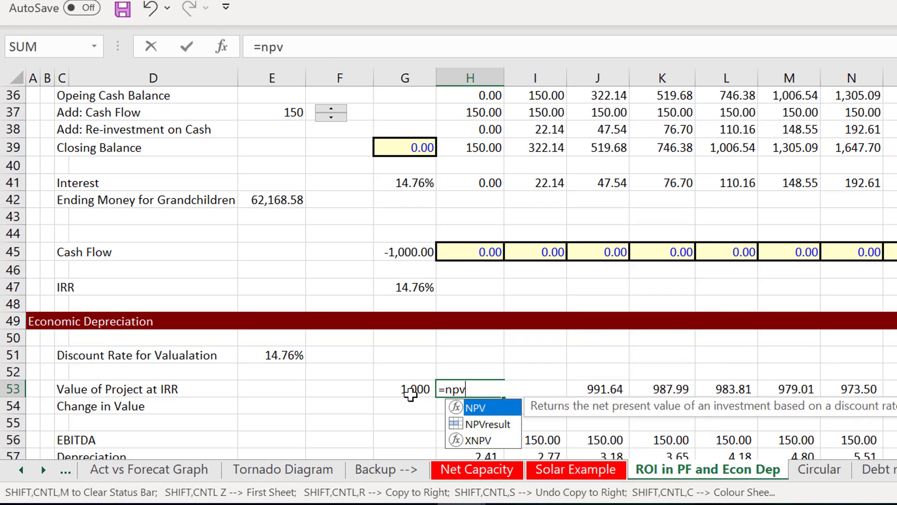
key("Up")
key("Up")
key("Left")
key("Left")
key("Left")
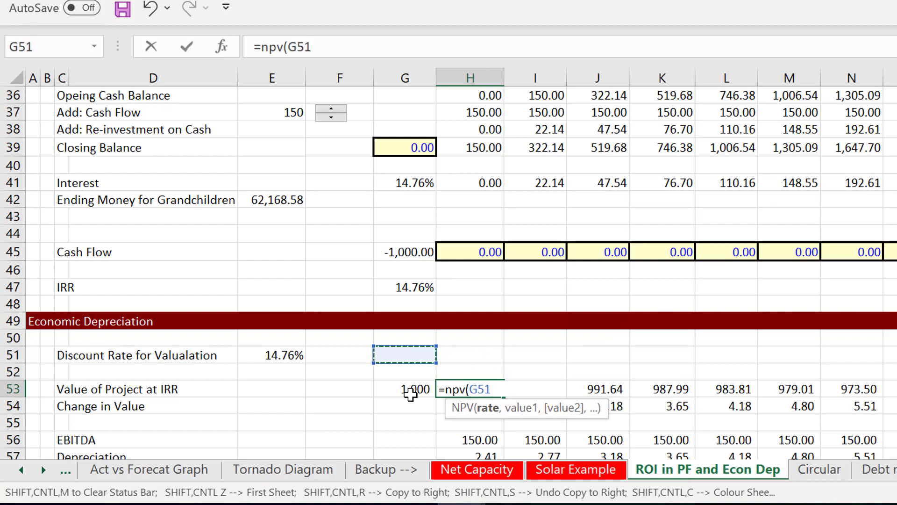
key("F4")
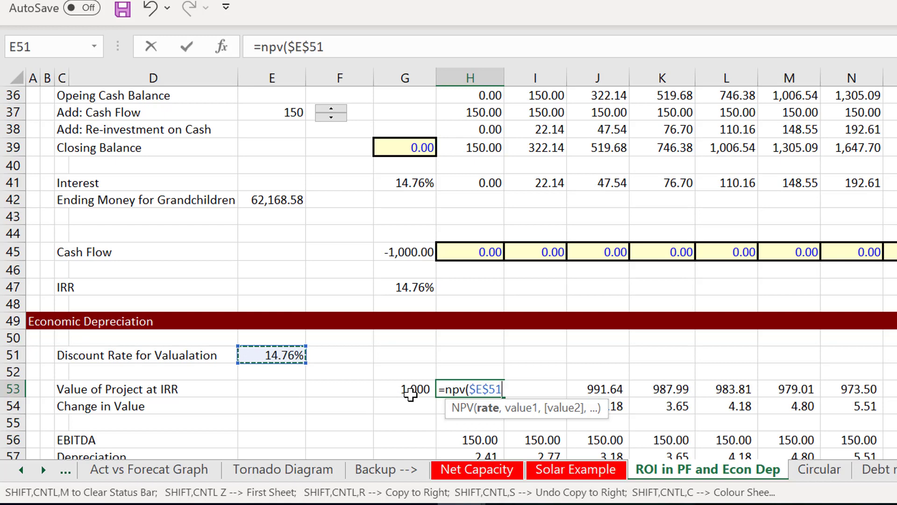
type(",")
key("Up")
key("Up")
key("Up")
key("Up")
key("Up")
key("Up")
key("Up")
key("Up")
key("Up")
key("Up")
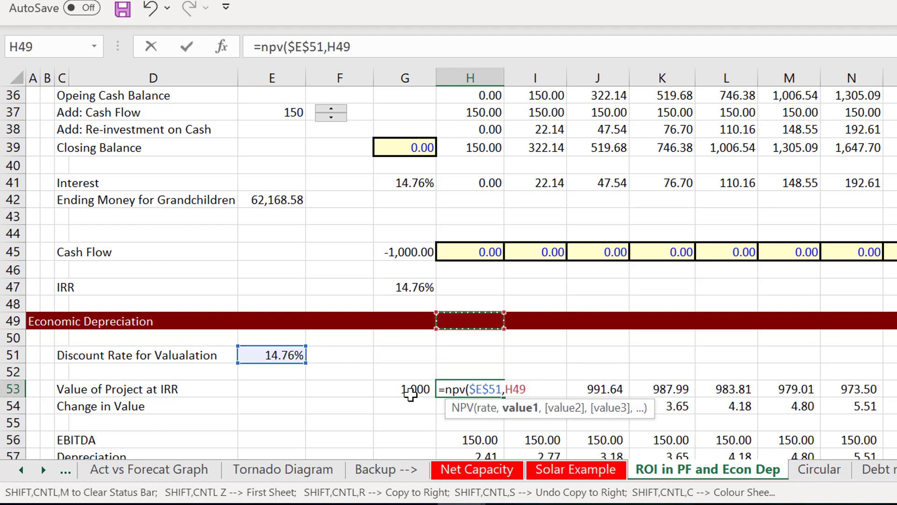
key("Up")
key("Up")
key("Up")
key("Up")
key("Up")
key("Up")
key("Up")
key("Up")
key("Up")
key("Up")
key("Up")
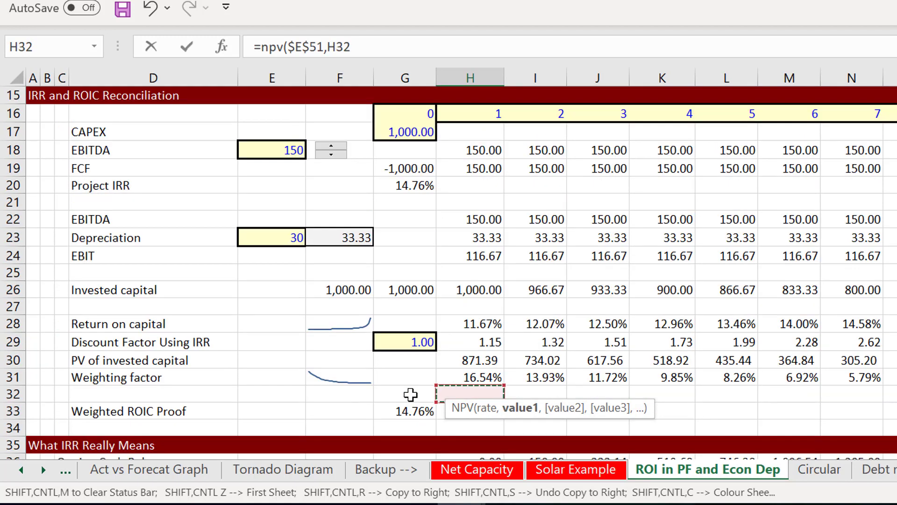
key("Down")
key("Down")
key("Up")
key("Up")
key("Up")
key("Up")
key("Up")
key("Up")
key("Up")
key("Up")
key("Up")
key("Up")
key("Up")
key("Up")
key("Up")
key("Up")
key("Up")
key("Up")
key("Up")
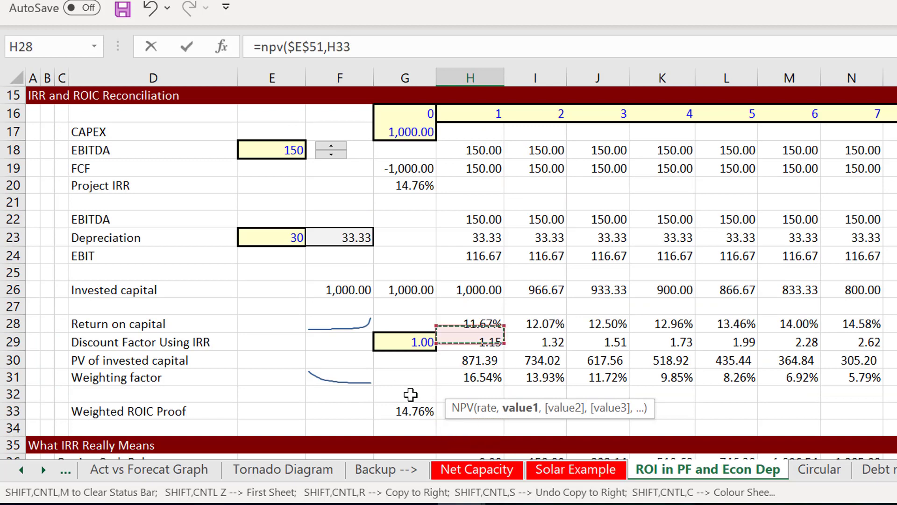
key("Down")
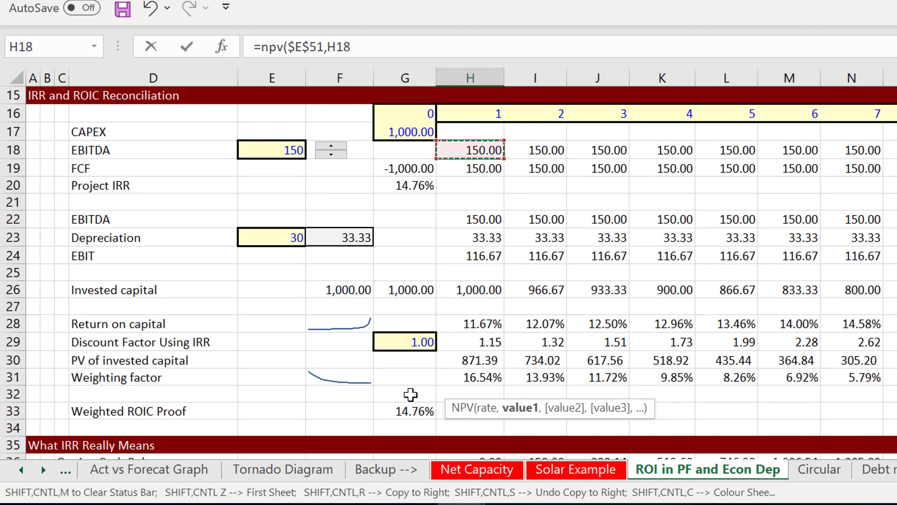
key("ctrl+shift+Right")
key("Return")
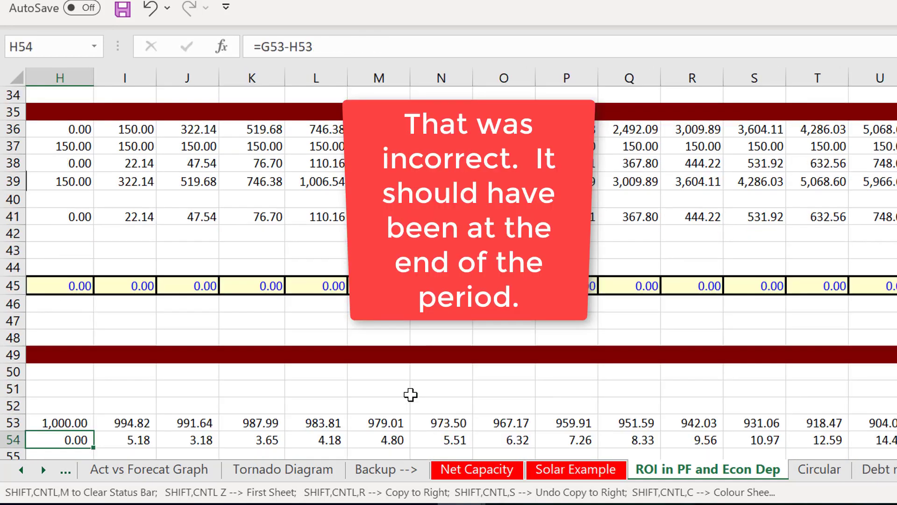
Examine the existing NPV formulas in the first periods of the Value of Project at IRR row.
key("Up")
key("Left")
key("Left")
key("Left")
key("Left")
key("Left")
key("Left")
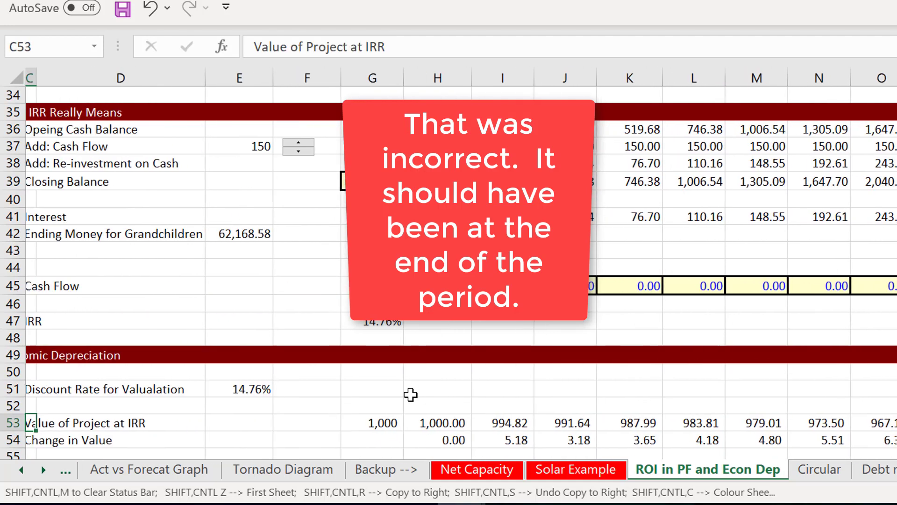
key("Right")
key("Right")
key("Right")
key("Right")
key("Right")
key("Right")
key("Right")
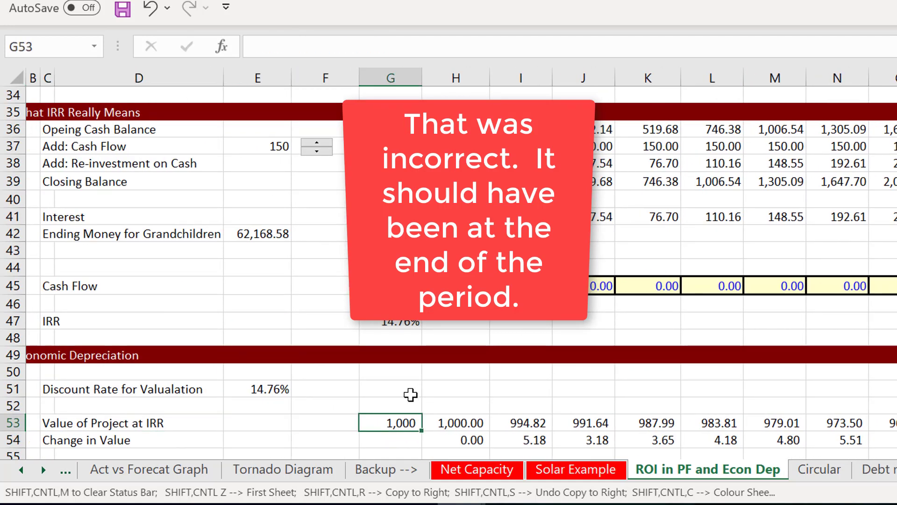
key("F2")
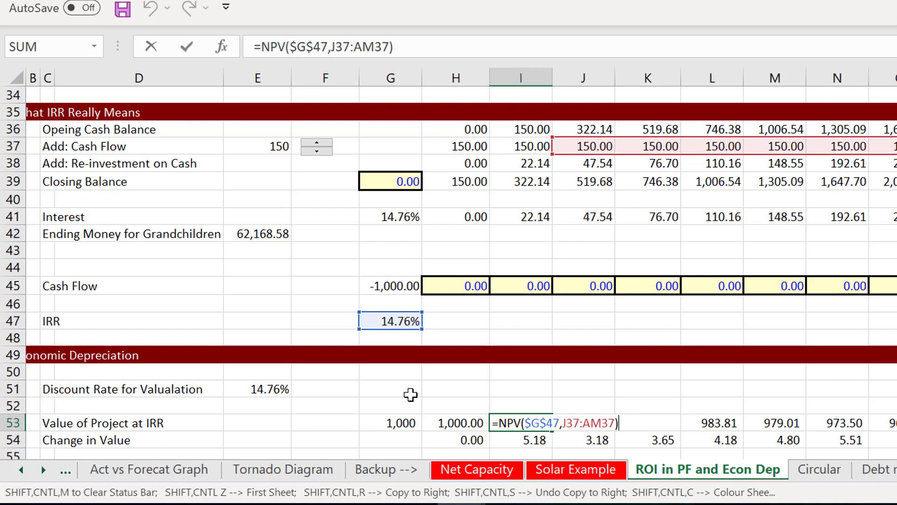
key("Return")
key("Up")
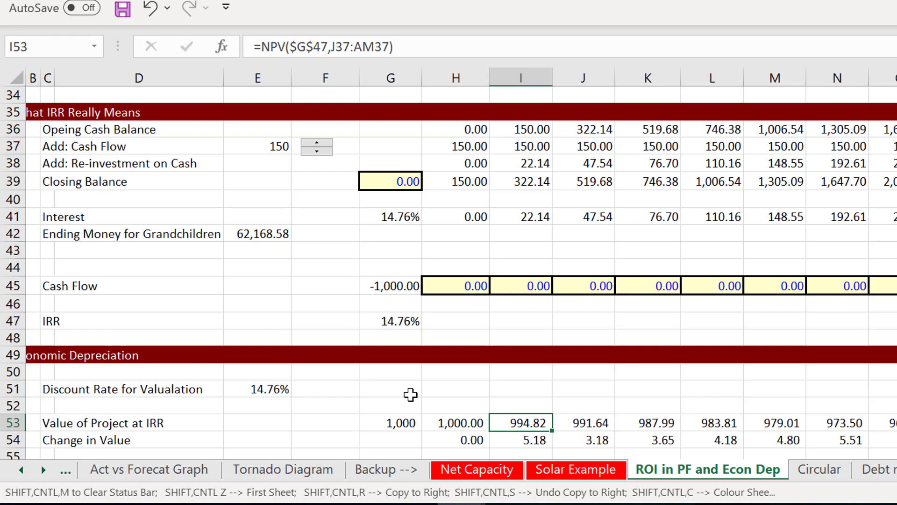
key("shift+ctrl+Right")
key("Left")
key("Right")
key("Right")
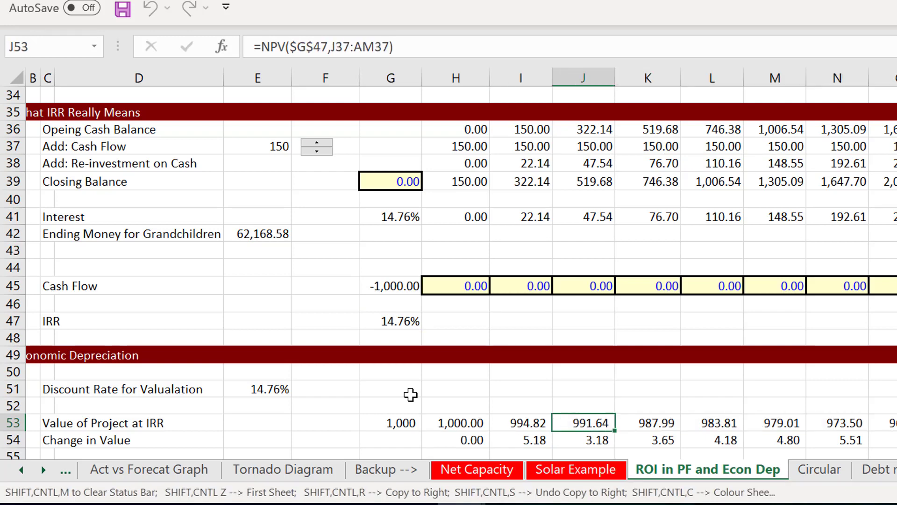
key("F2")
key("Return")
key("Up")
key("Right")
Examine the project values and NPV formulas in row 53 for the final periods of the timeline.
key("ctrl+Right")
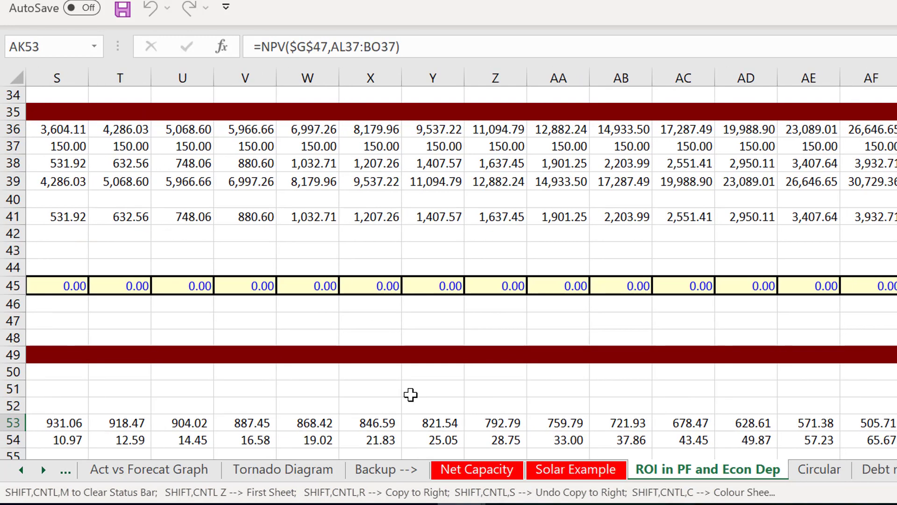
key("Left")
key("Left")
key("Left")
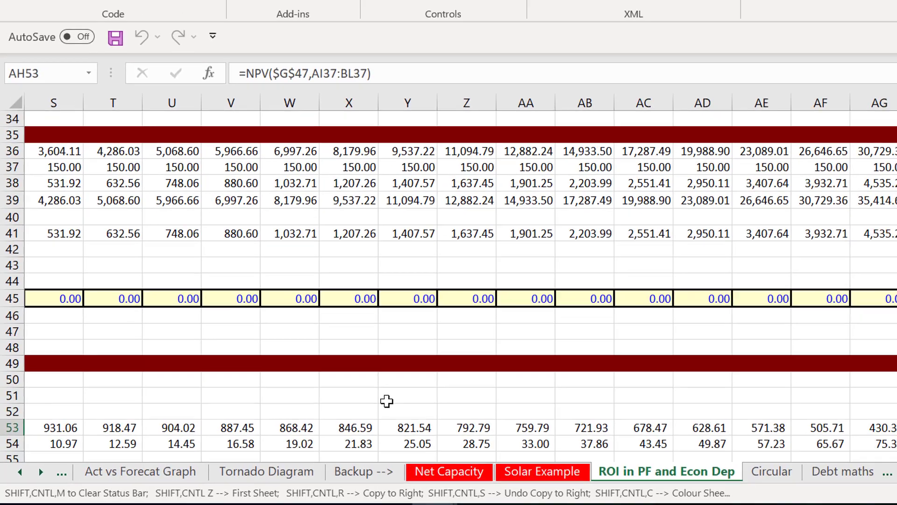
key("Right")
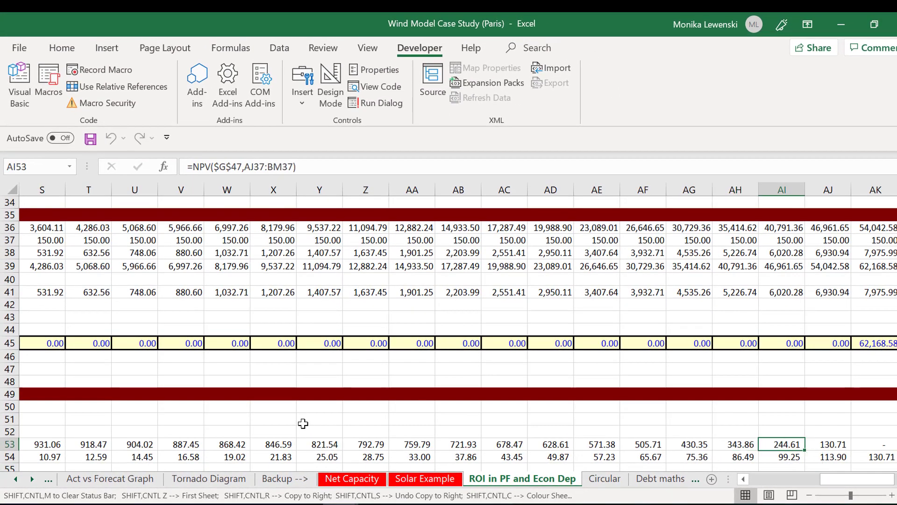
key("Right")
key("Right")
key("Left")
key("Left")
key("Left")
key("Right")
key("Right")
key("Right")
key("Left")
key("Left")
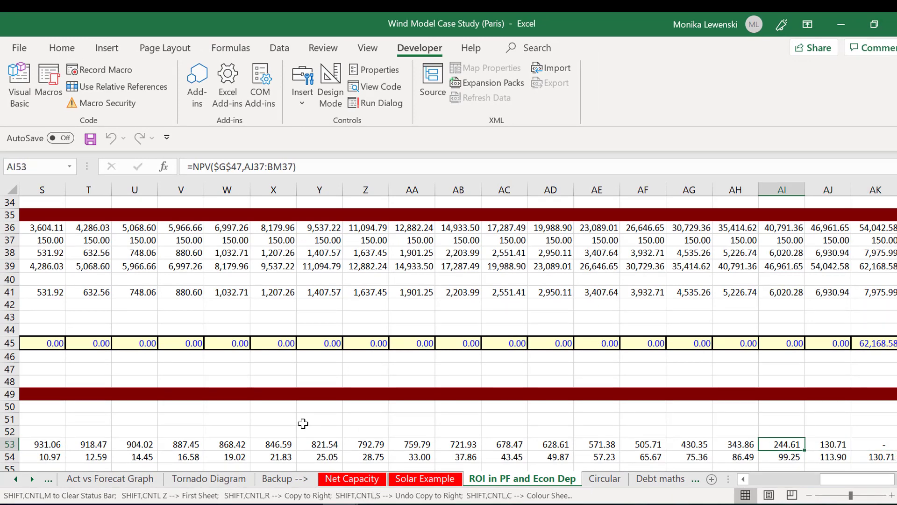
key("Left")
key("Left")
key("Left")
key("Left")
key("Left")
key("Left")
key("Left")
key("Left")
key("Left")
key("Left")
key("Left")
key("Left")
key("Left")
key("Left")
key("Left")
key("Left")
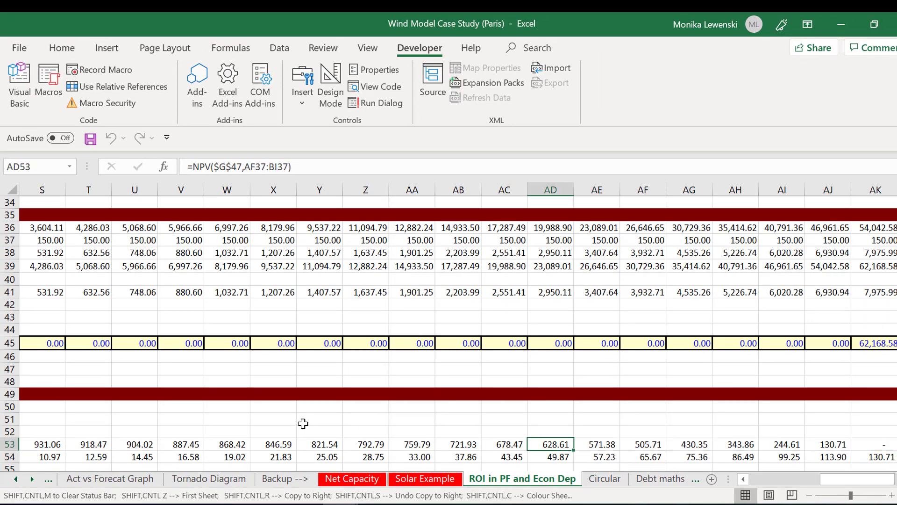
Insert a column sparkline in F53 that plots the Value of Project at IRR row from H53 to AK53.
key("Left")
key("Left")
key("Left")
key("Left")
key("Left")
key("Left")
key("Left")
key("Left")
key("Left")
key("Left")
key("Left")
key("Left")
key("Left")
key("Left")
key("Left")
key("Left")
key("Left")
key("Left")
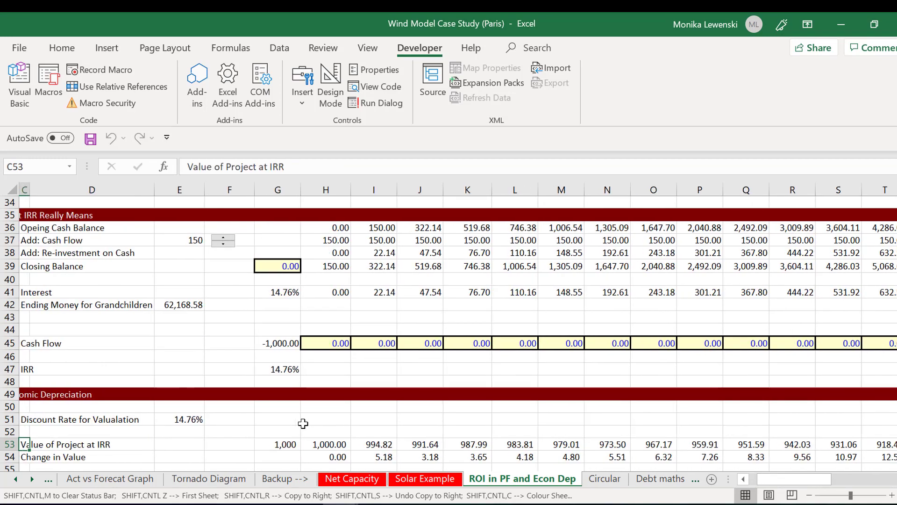
key("Right")
key("Right")
key("Right")
key("Right")
key("Right")
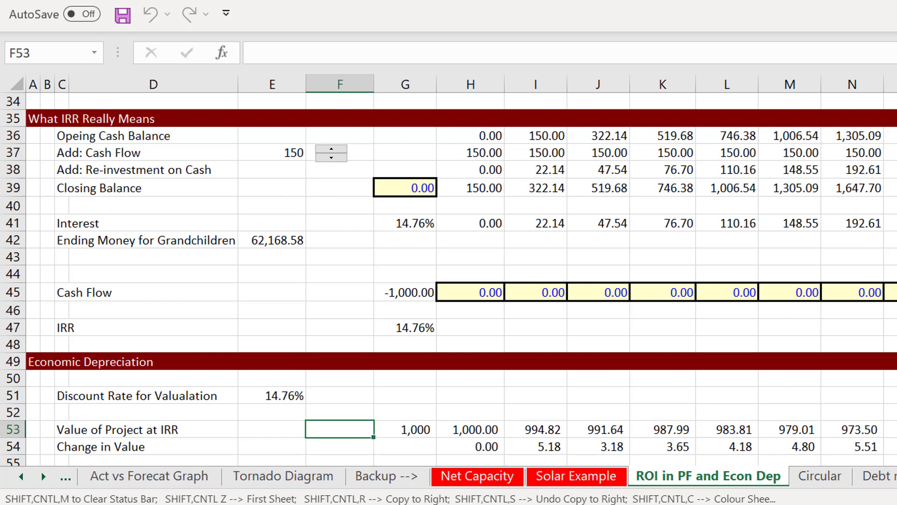
left_click(808, 0)
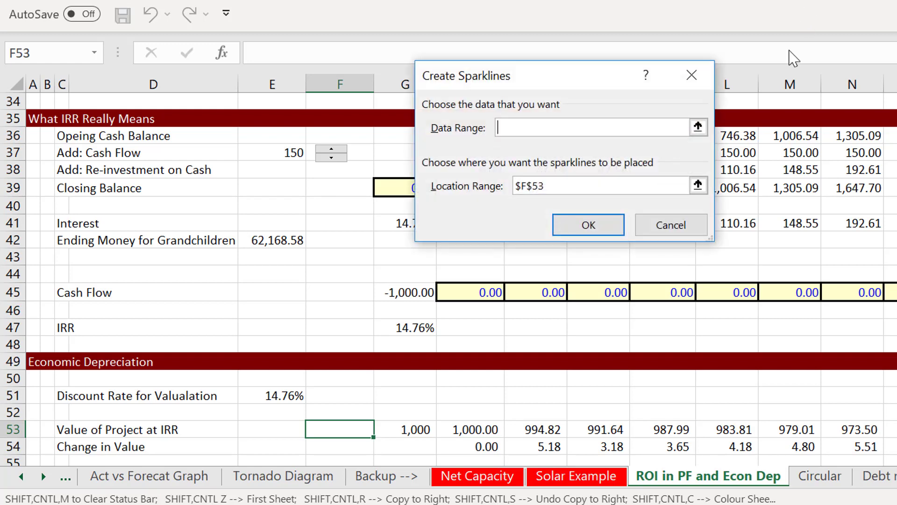
left_click(698, 128)
left_click(462, 432)
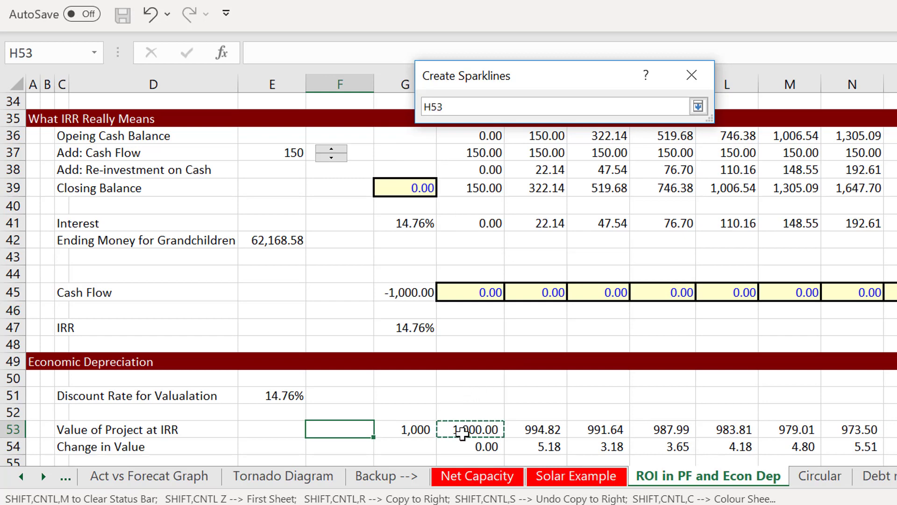
key("ctrl+shift+Right")
key("Return")
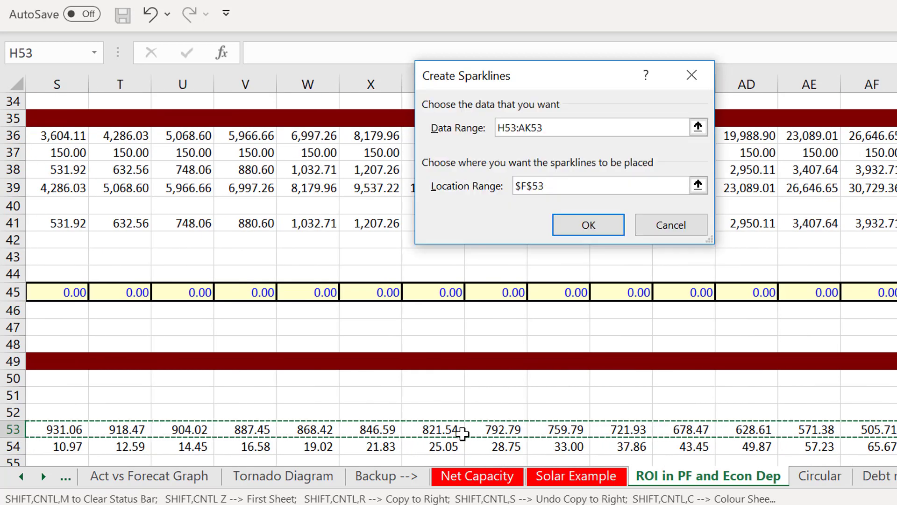
key("Return")
Change the sparkline in F53 beside Value of Project at IRR to the line type.
key("Left")
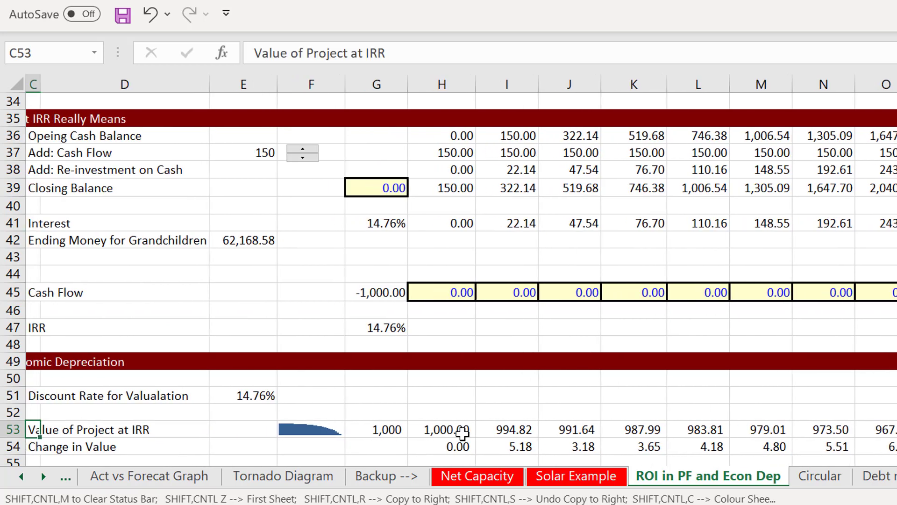
key("Right")
key("Right")
key("Right")
key("Down")
key("Down")
key("Down")
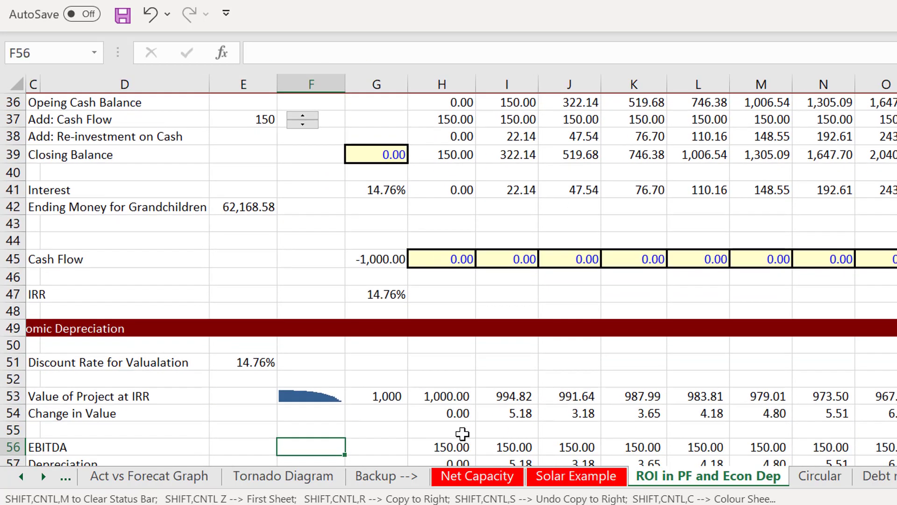
key("Up")
key("Up")
key("Up")
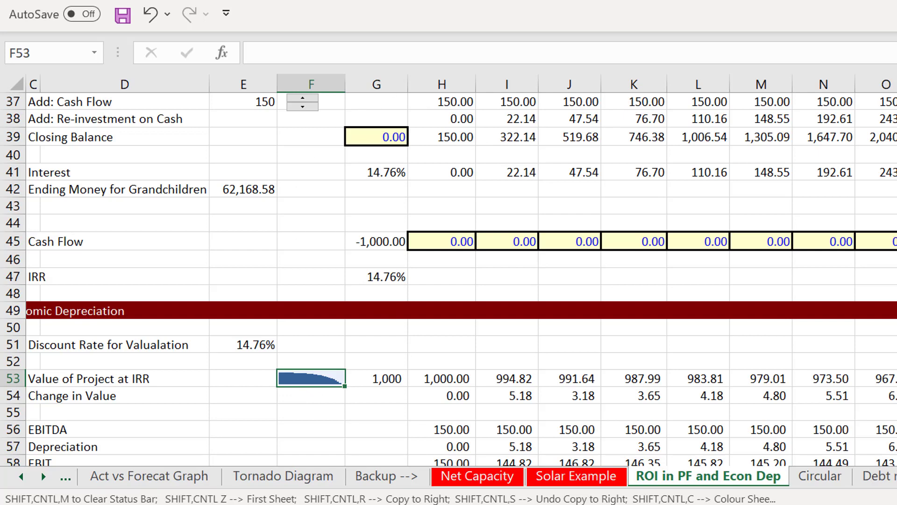
left_click(145, 1)
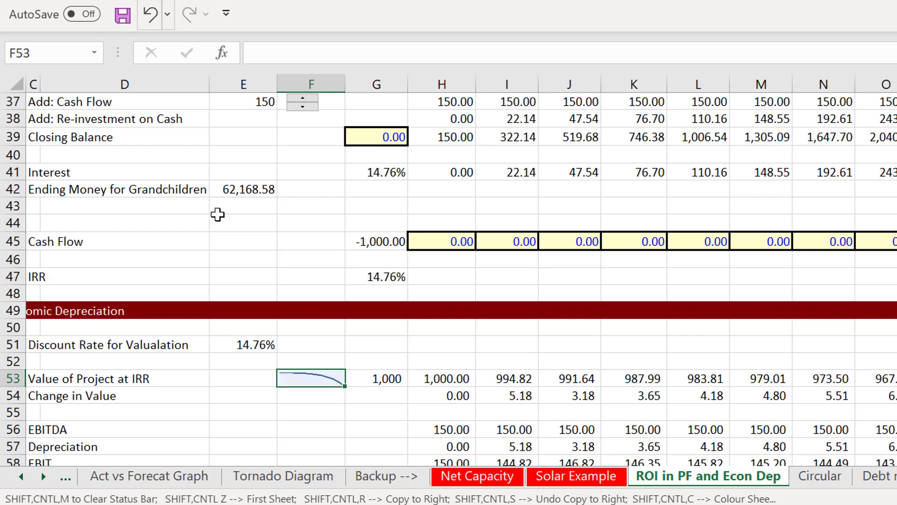
Try calculating the first Change in Value cell, H54, with the formula =H53-G53.
left_click(317, 410)
key("Down")
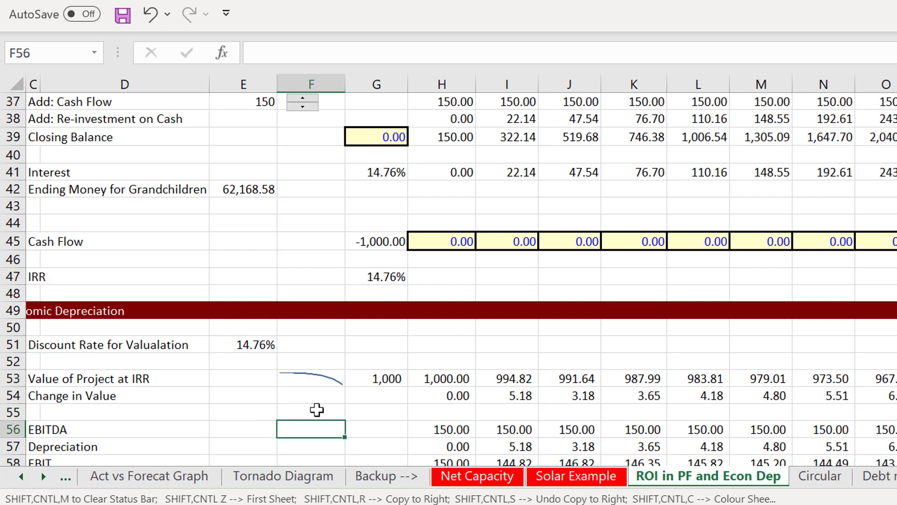
key("Up")
key("Up")
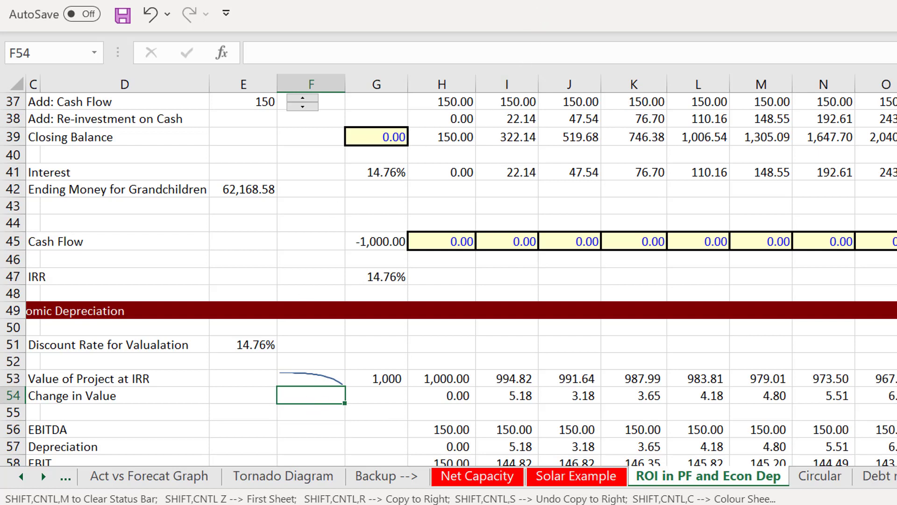
key("Right")
key("Right")
key("Right")
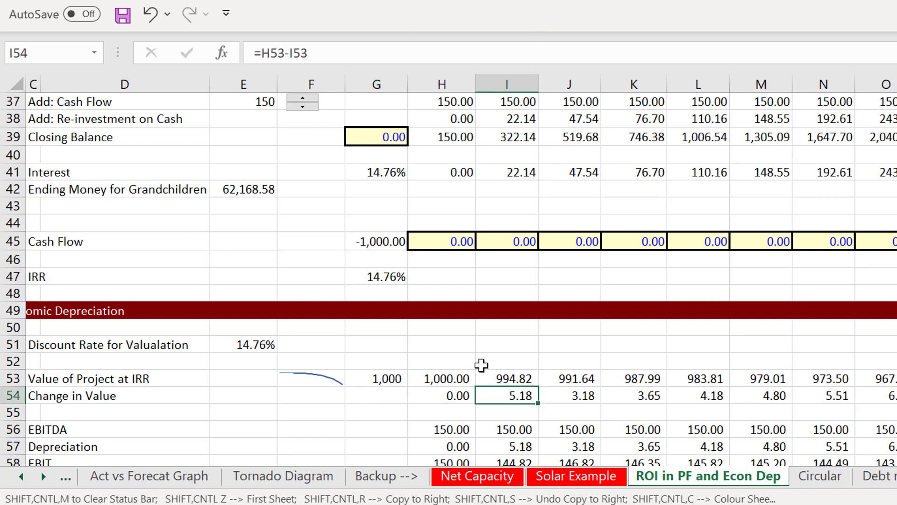
key("Left")
key("Right")
key("Left")
type("=")
key("Up")
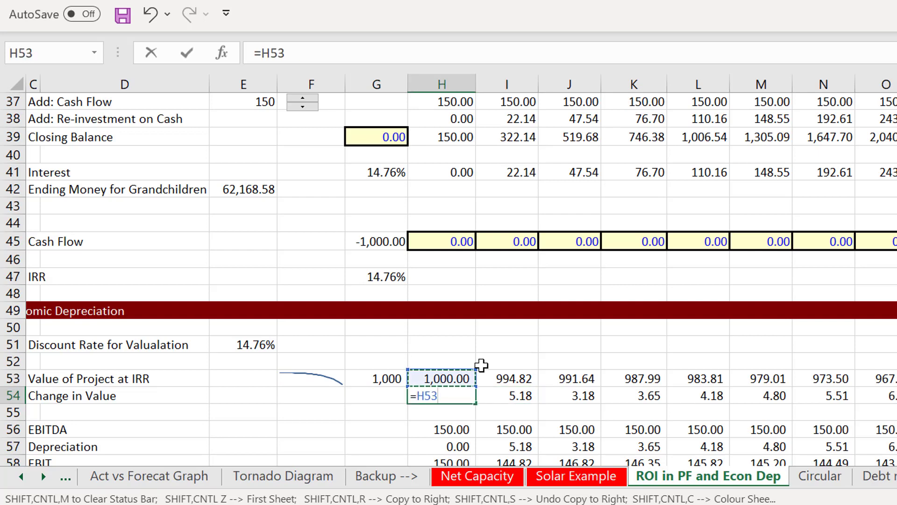
type("-")
key("Left")
key("Up")
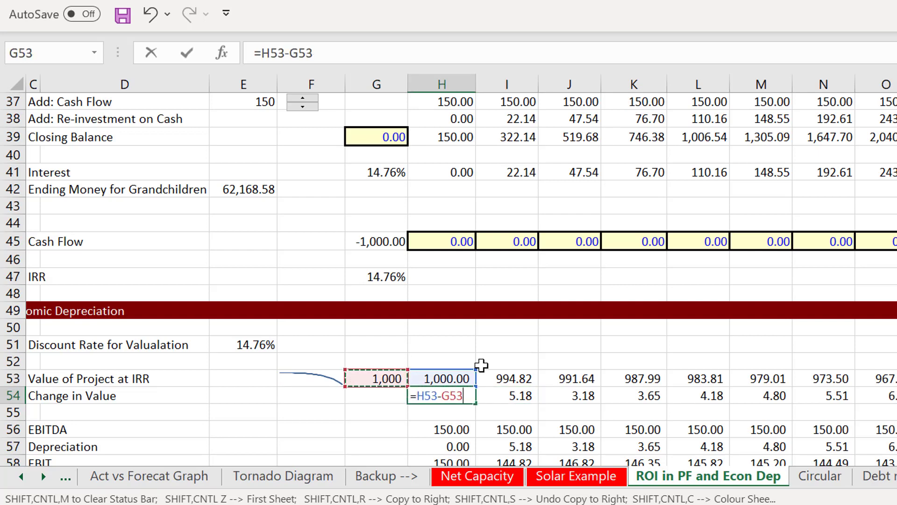
key("ctrl+Return")
Enter =G53-H53 in H54 and copy it to the right across the Change in Value row.
type("=")
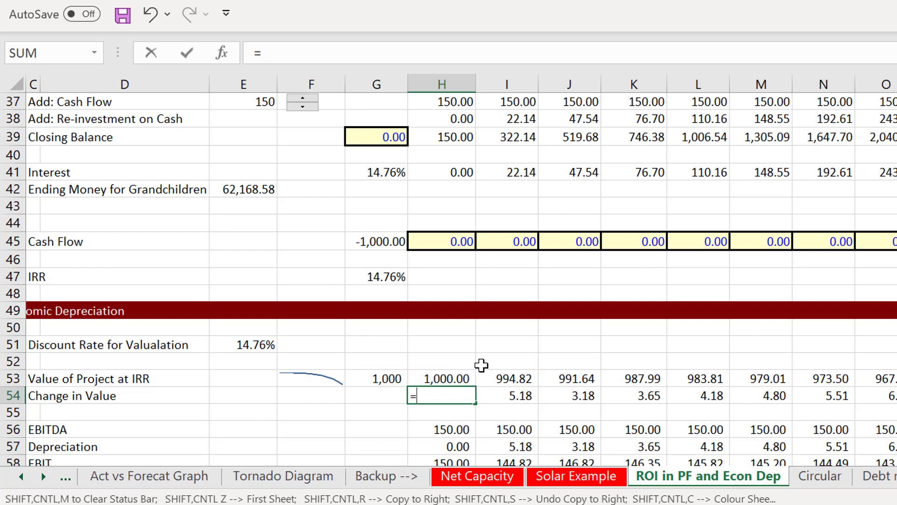
key("Up")
key("Left")
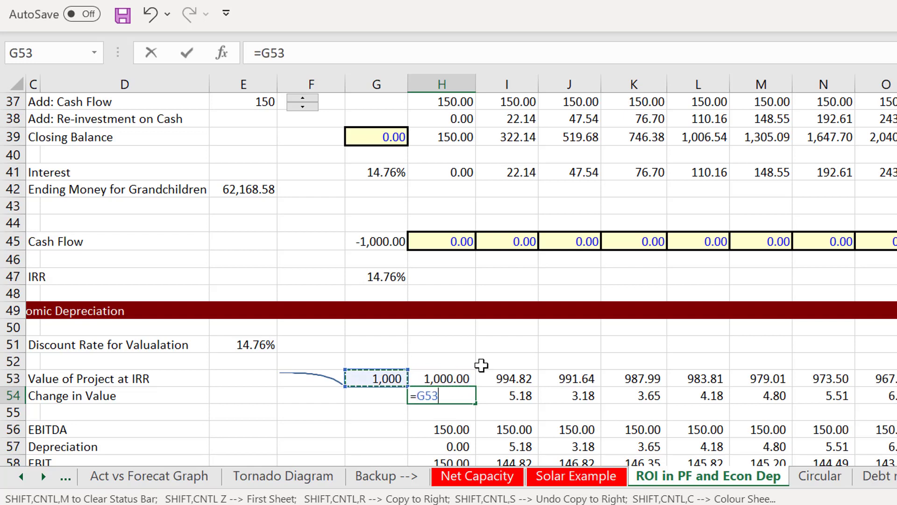
type("-")
key("Up")
key("ctrl+Return")
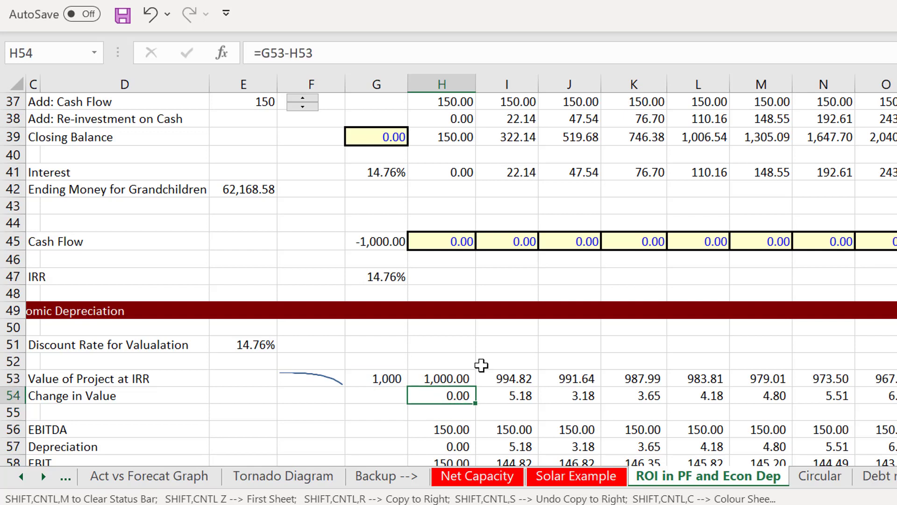
key("ctrl+shift+r")
Insert a line sparkline in F54 that plots the Change in Value row from H54 to AK54.
key("Left")
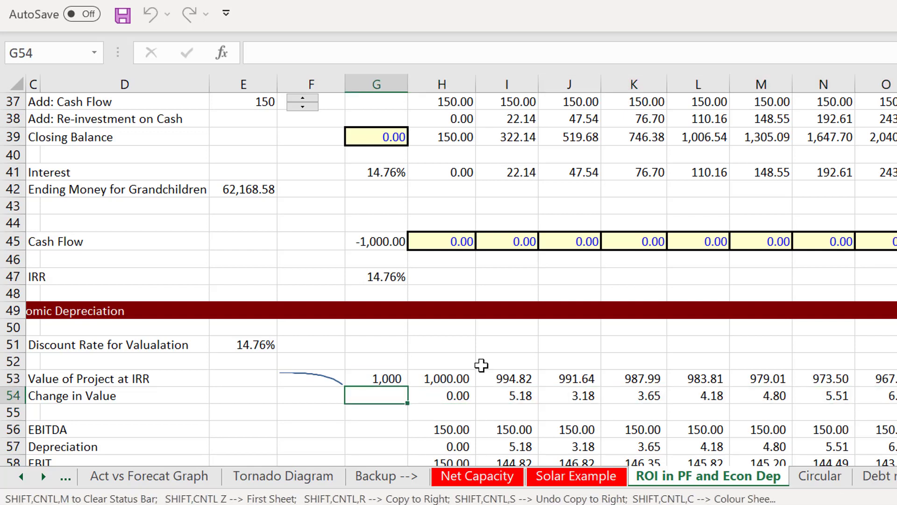
key("Left")
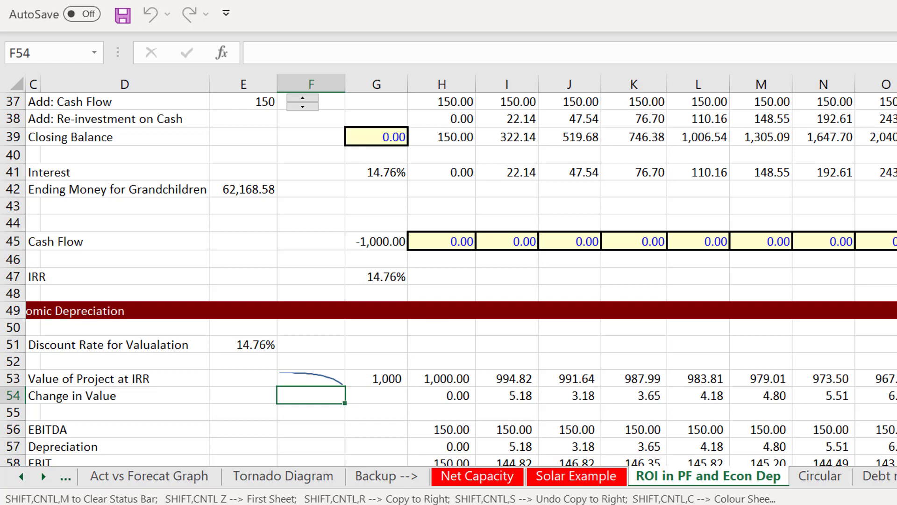
key("alt+n")
key("s")
key("l")
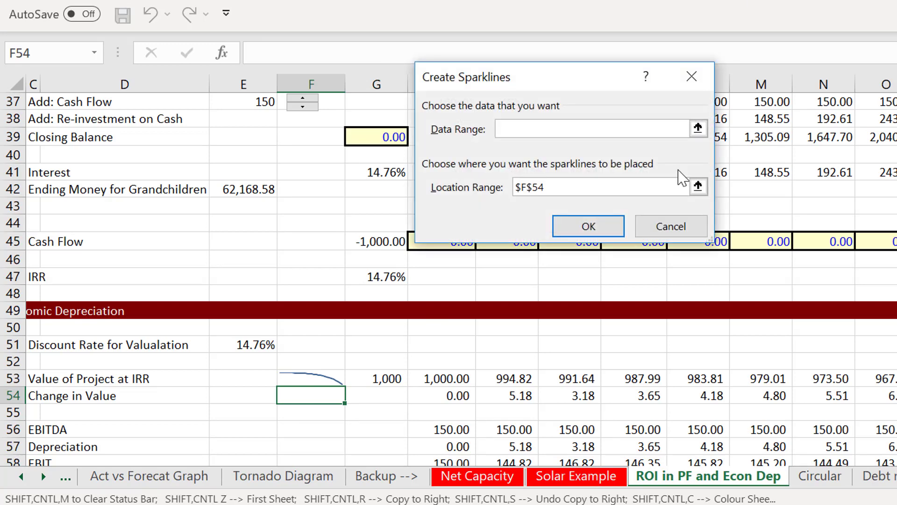
left_click(698, 127)
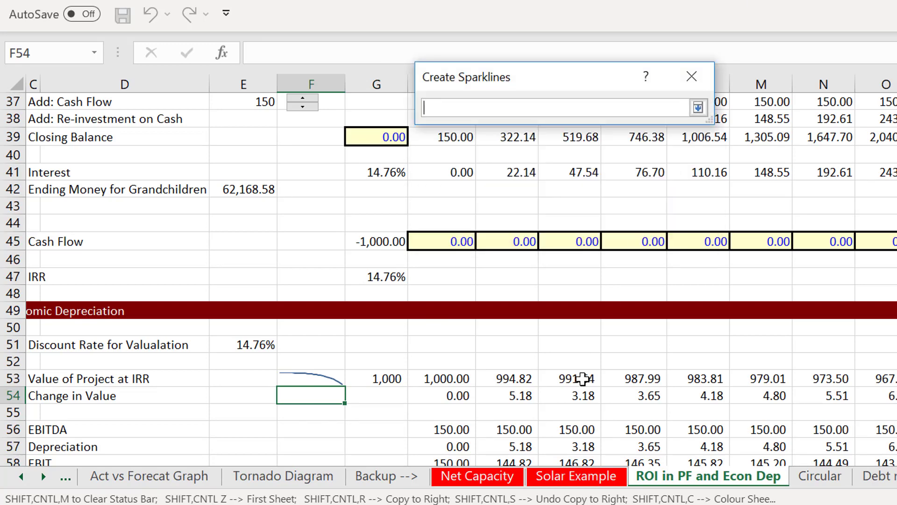
left_click(451, 395)
key("ctrl+shift+Right")
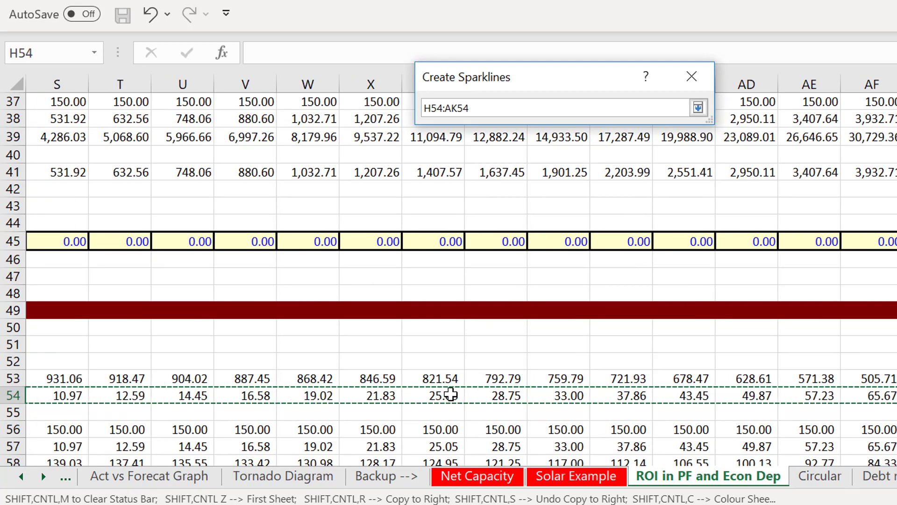
key("Return")
key("Return")
key("Left")
key("Left")
key("Left")
key("Left")
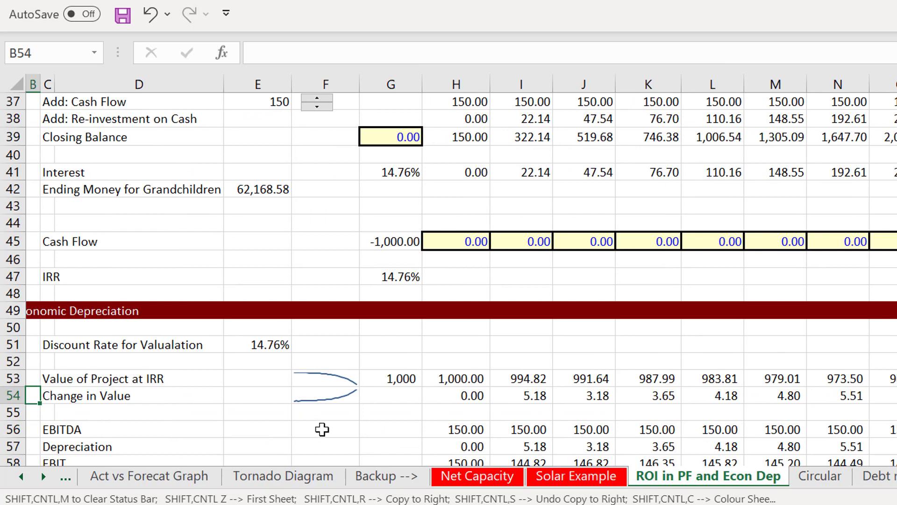
Examine the Change in Value amounts and formulas in row 54 across the whole timeline.
left_click(337, 418)
key("Up")
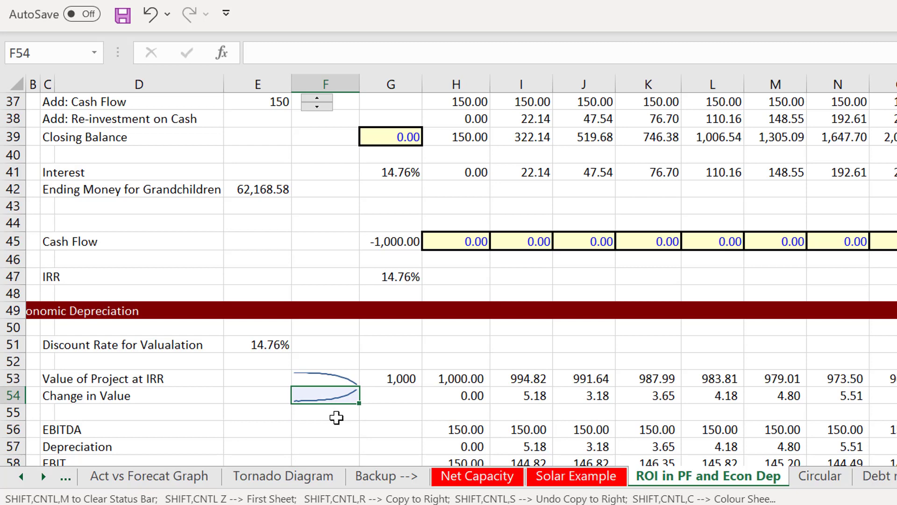
key("Right")
key("Right")
key("Right")
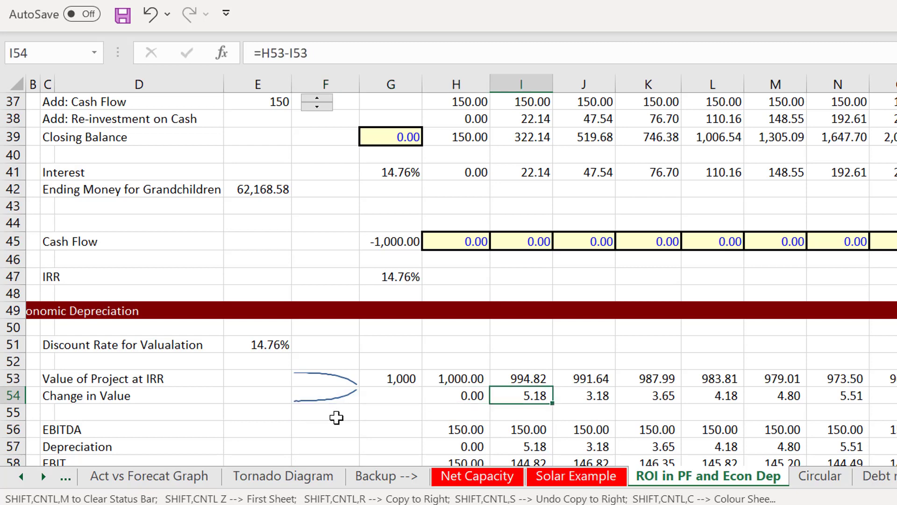
key("ctrl+Right")
key("Left")
key("Left")
key("Left")
key("Left")
key("Left")
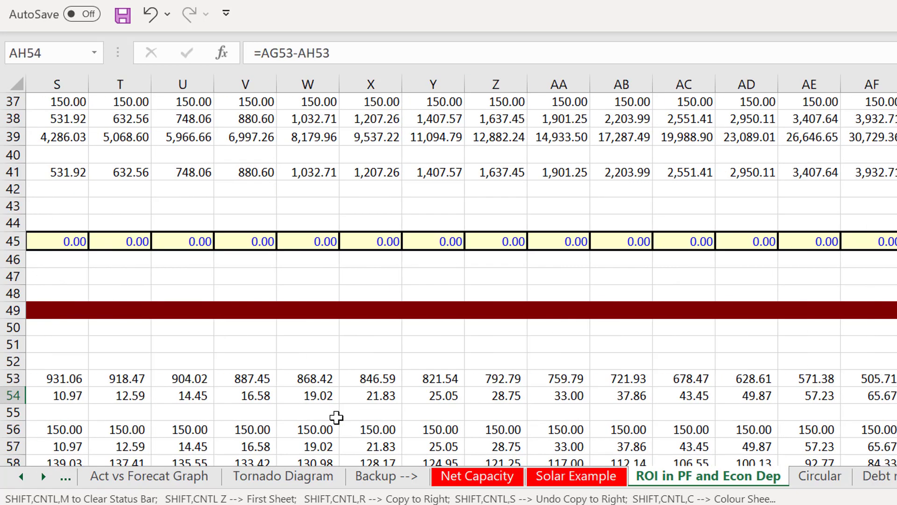
key("Left")
key("Left")
key("Left")
key("Left")
key("Left")
key("Left")
key("Left")
key("Left")
key("Left")
key("Left")
key("Left")
key("Left")
key("Left")
key("Left")
key("Left")
key("Left")
key("Left")
key("Left")
key("Left")
key("Left")
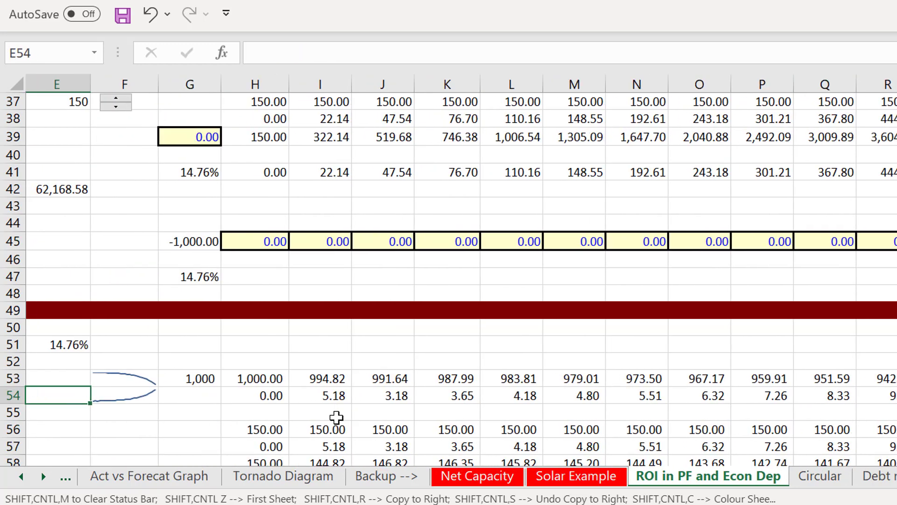
key("Left")
Inspect the EBITDA formula for the first period in H56 of the Economic Depreciation section.
key("Down")
key("Down")
key("Down")
key("Down")
key("Down")
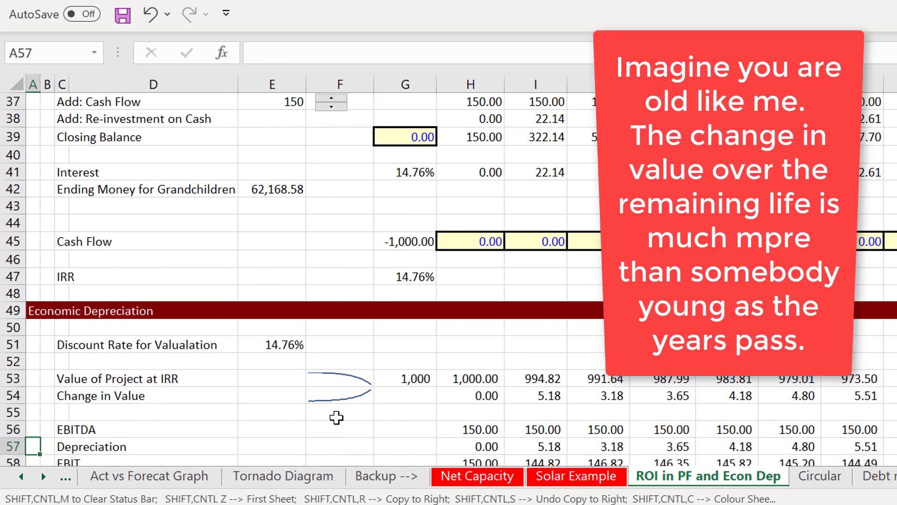
key("Up")
key("Up")
key("Up")
key("Right")
key("Right")
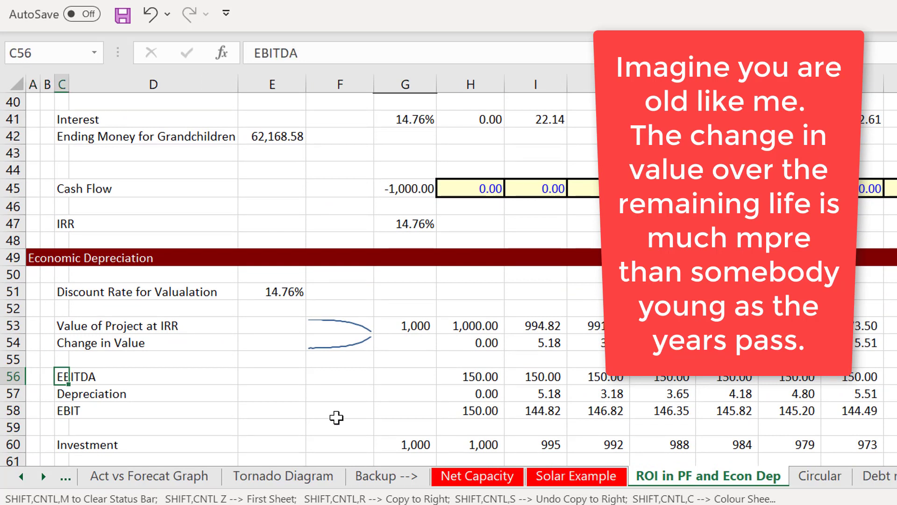
key("Right")
key("Right")
key("Right")
key("Right")
key("Right")
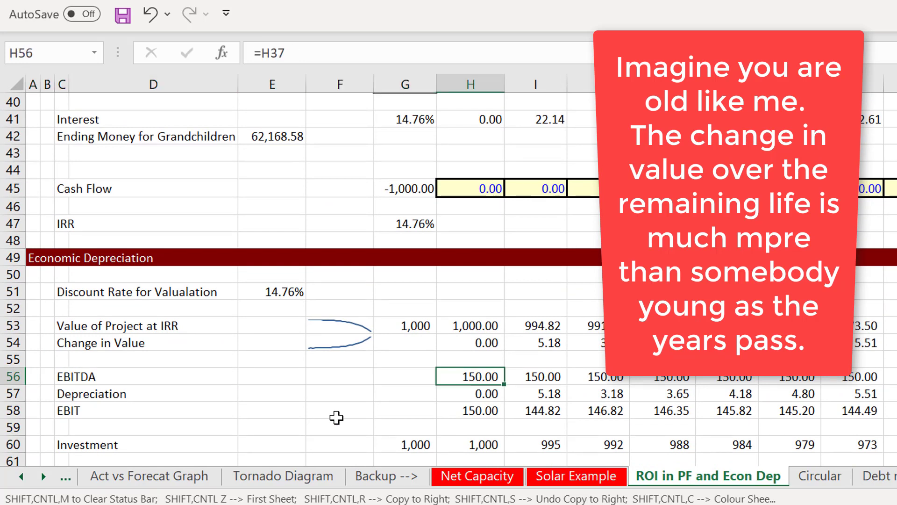
key("F2")
key("Escape")
Link Depreciation in H57 to the Change in Value with =H54 and copy it to the right across the row.
key("Down")
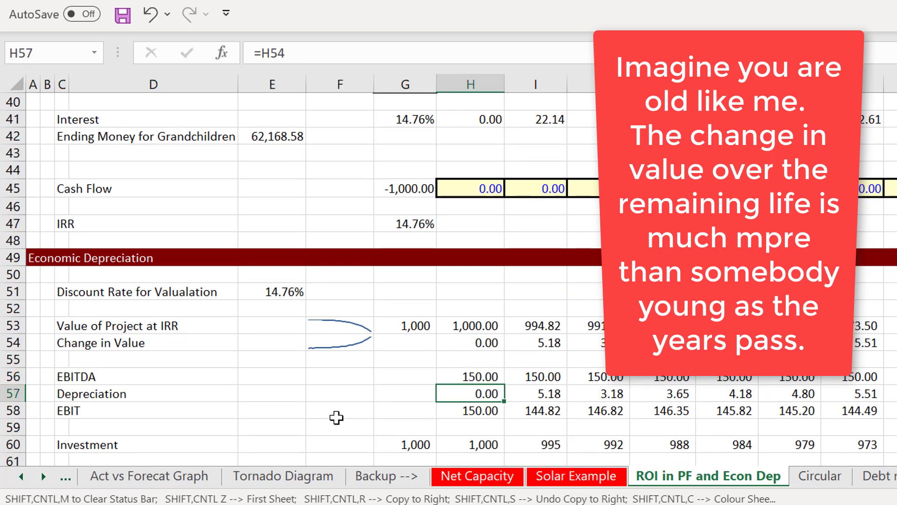
type("=")
key("Up")
key("Up")
key("Up")
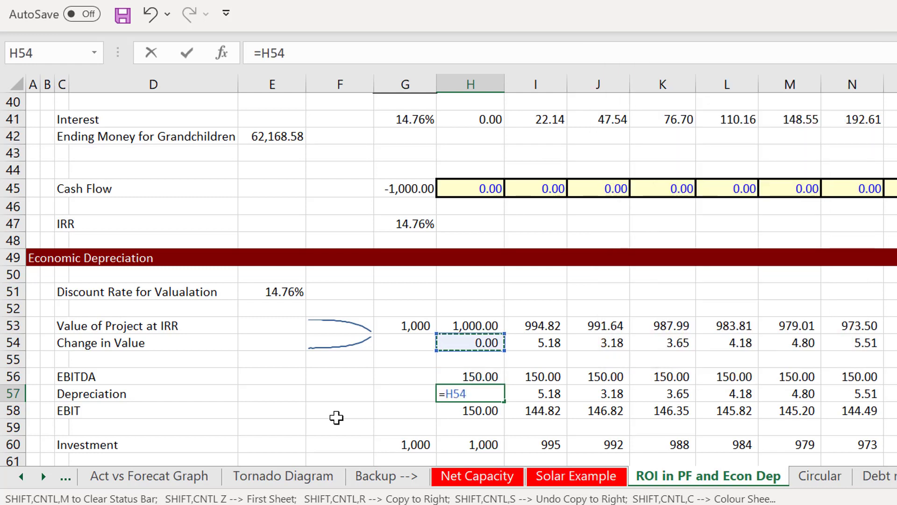
key("Return")
key("Up")
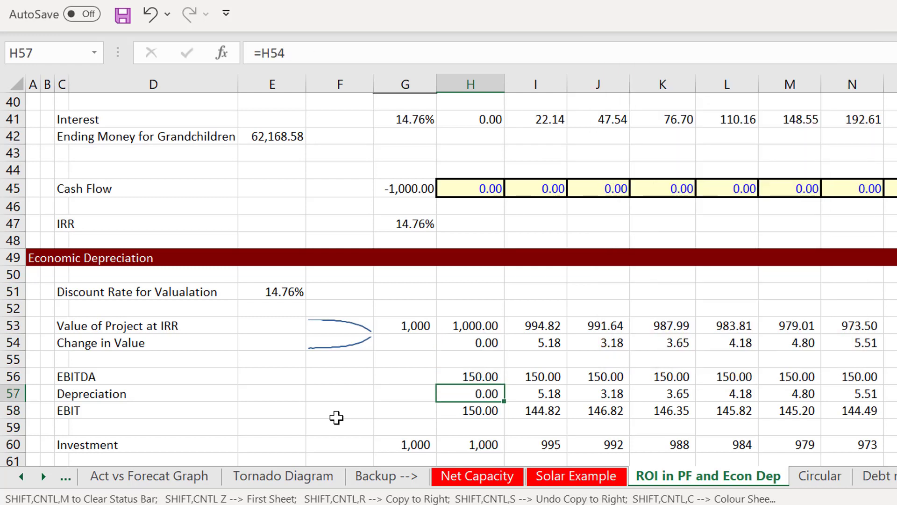
key("shift+ctrl+r")
Calculate the first-period EBIT in H58 as EBITDA less Depreciation with =H56-H57.
key("Down")
type("=")
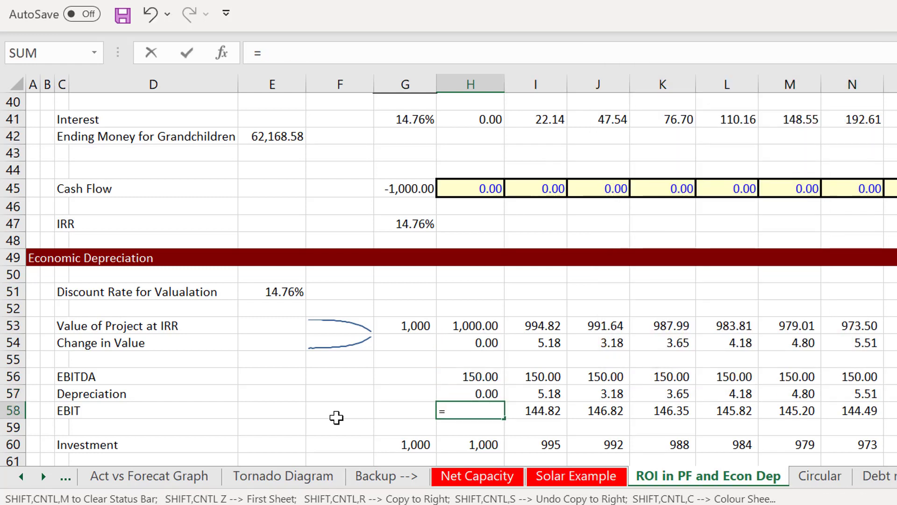
key("Up")
key("Up")
type("-")
key("Up")
key("Return")
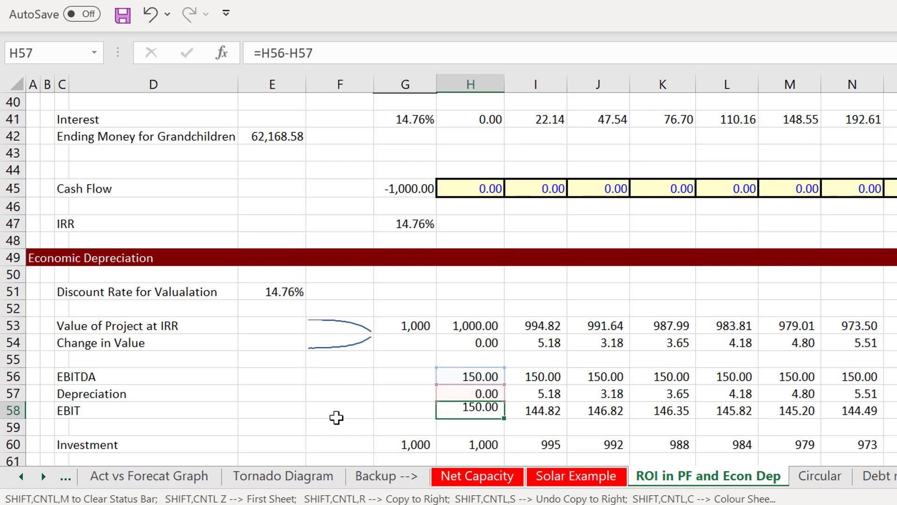
Copy the EBIT formula in H58 to the right across the row.
key("Up")
key("shift+ctrl+r")
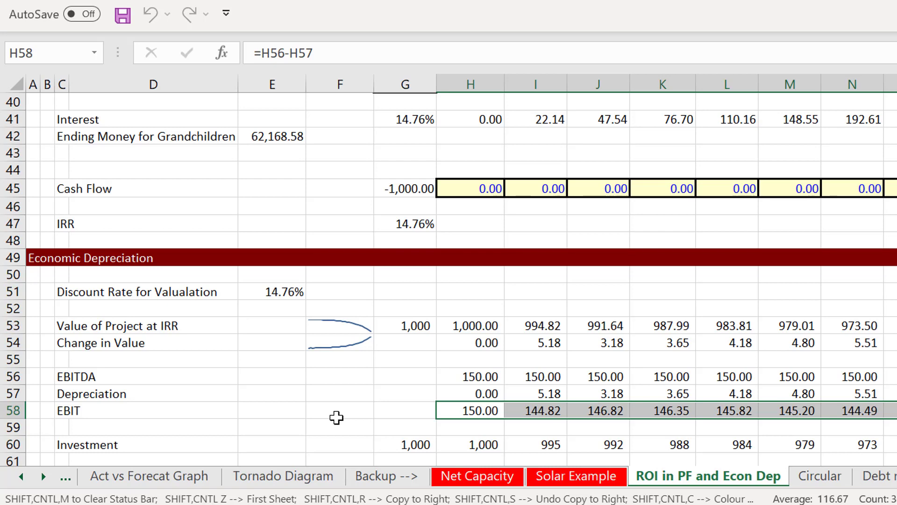
Calculate Investment in H60 as the prior balance less Depreciation with =G60-H57 and copy it to the right across the row.
key("Down")
key("Down")
key("Down")
key("Down")
key("Down")
key("Down")
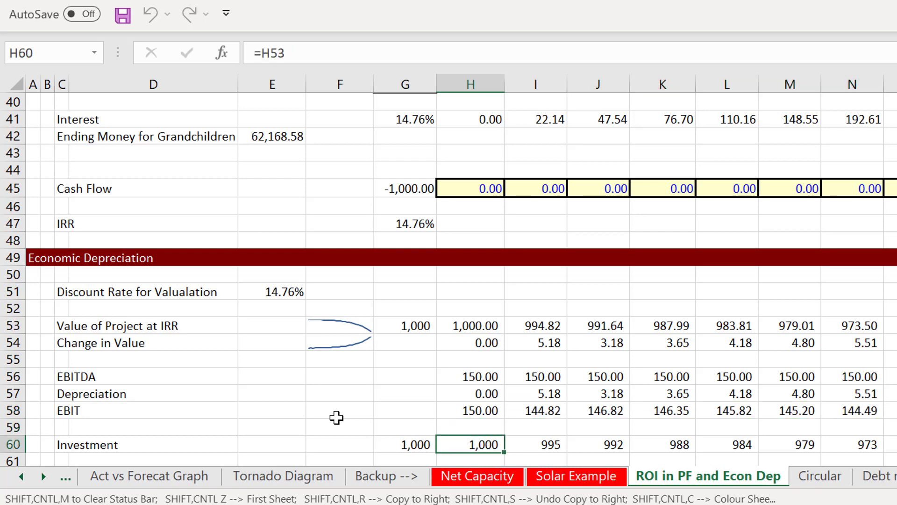
key("Up")
key("Up")
key("Up")
key("Up")
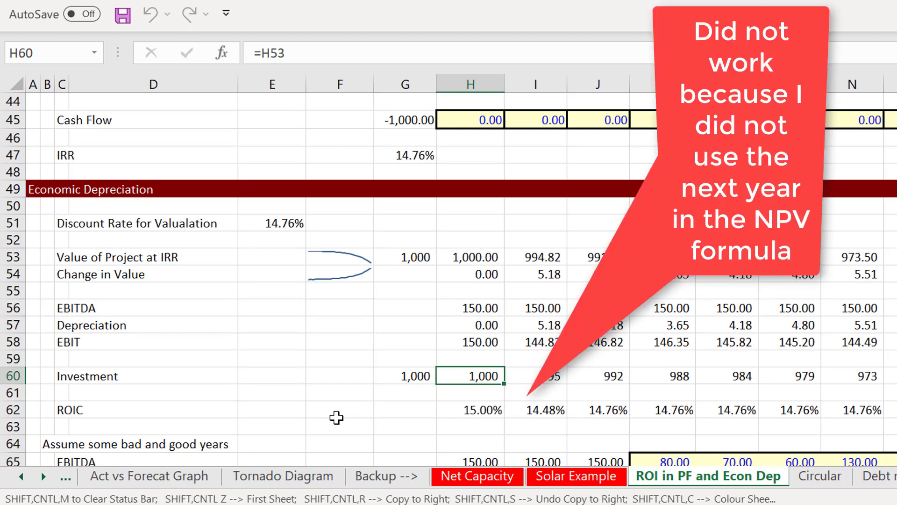
type("=")
key("Left")
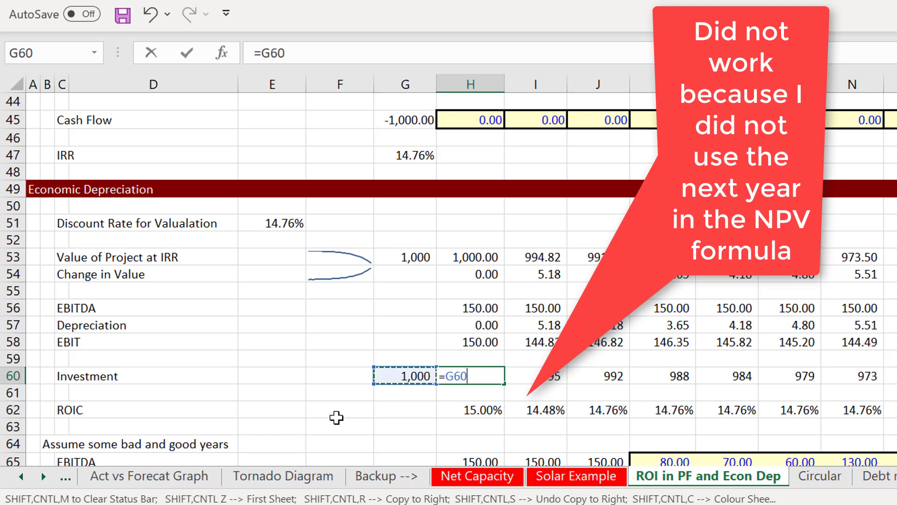
type("-")
key("Up")
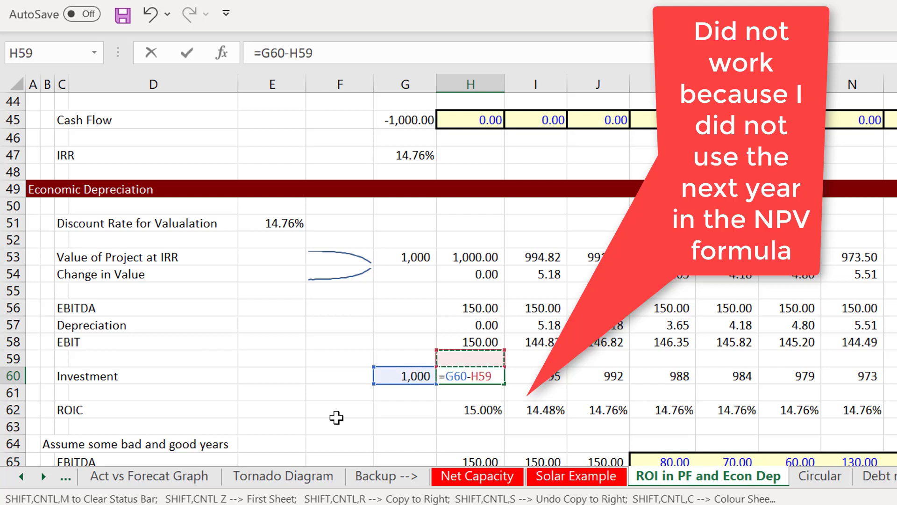
key("Up")
key("Up")
key("Return")
key("Up")
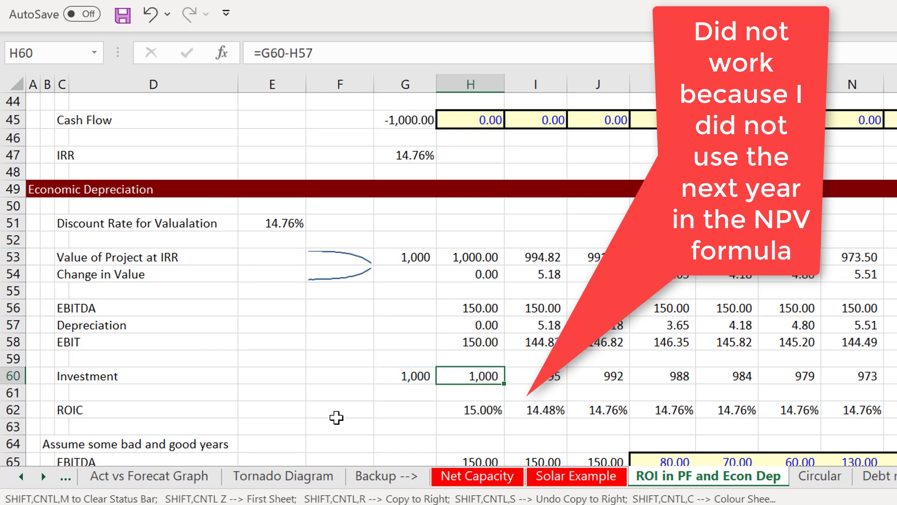
key("ctrl+shift+r")
key("Down")
key("Down")
key("Down")
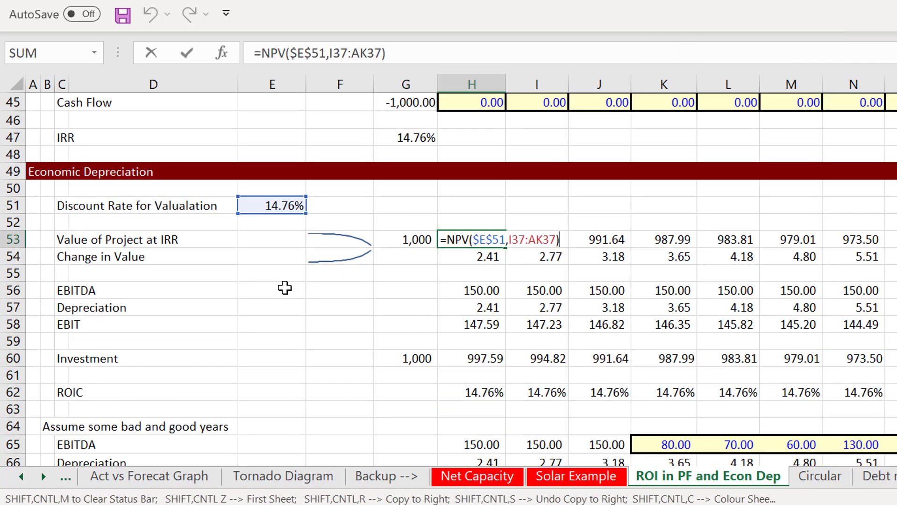
Insert a new blank column at E, between the row labels and the discount rate column.
key("Escape")
key("Left")
key("Left")
key("Left")
key("Left")
key("Left")
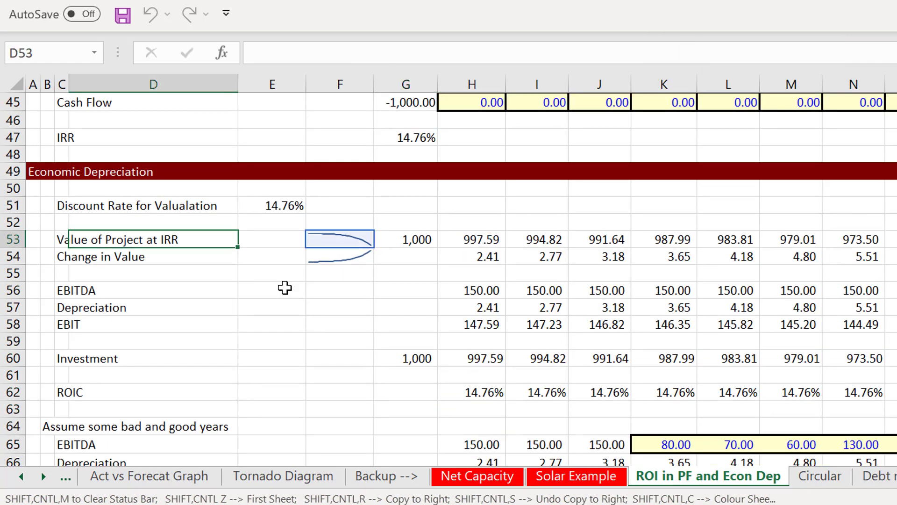
key("Right")
key("Right")
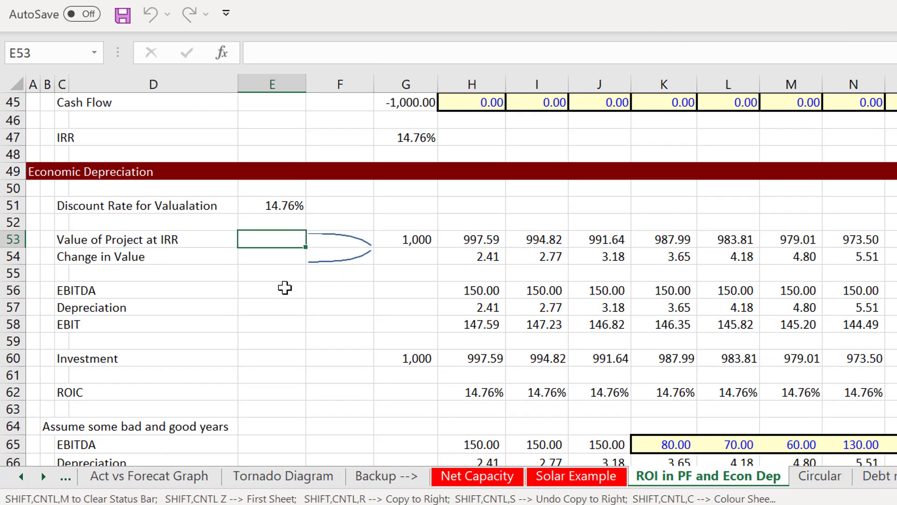
key("Right")
key("Left")
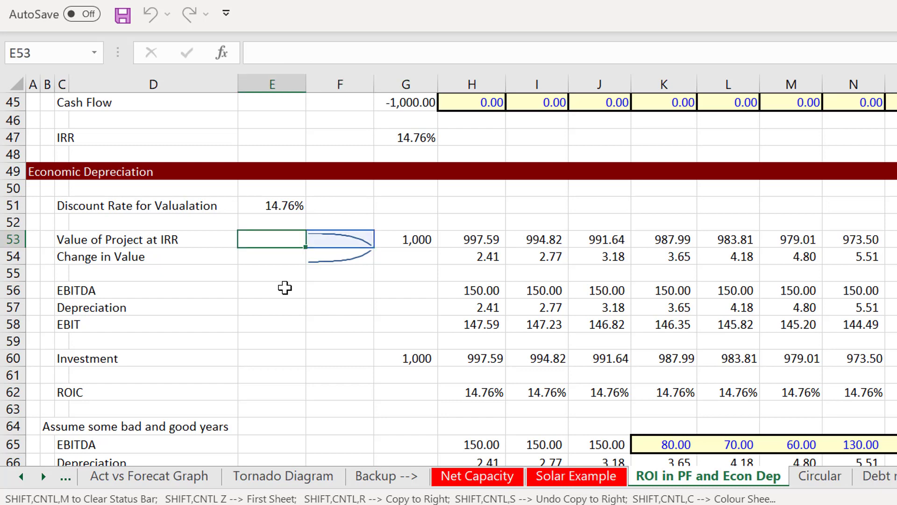
key("ctrl+space")
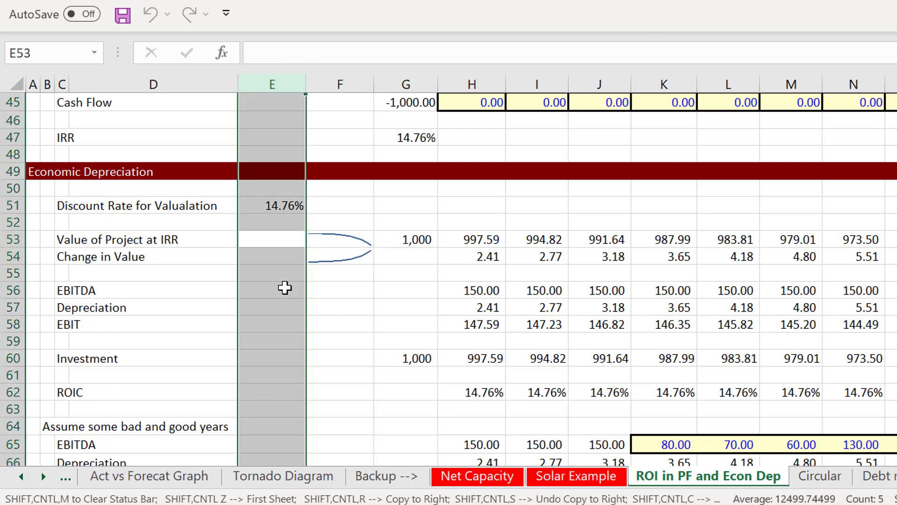
key("ctrl+shift+plus")
Enter the note "NPV of Remaining CF @ EOP" in E53 for the Value of Project at IRR row.
key("Up")
key("Down")
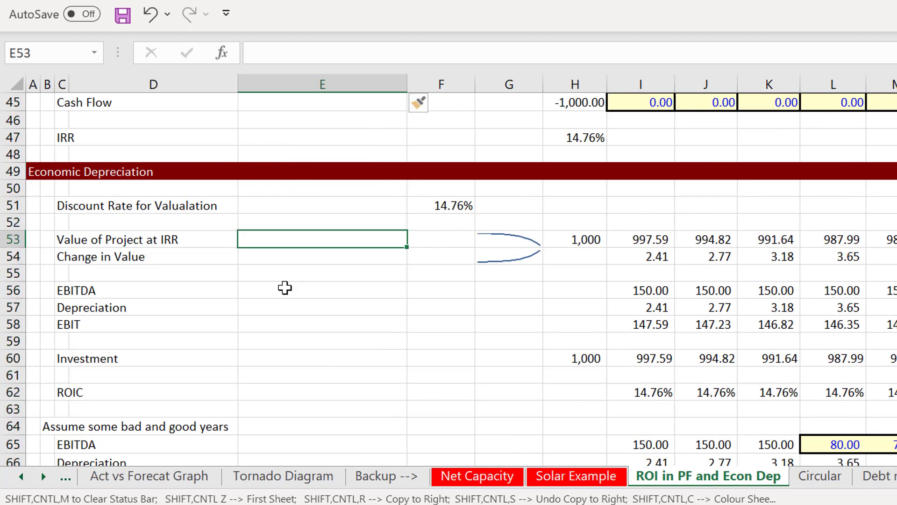
type("NPV ")
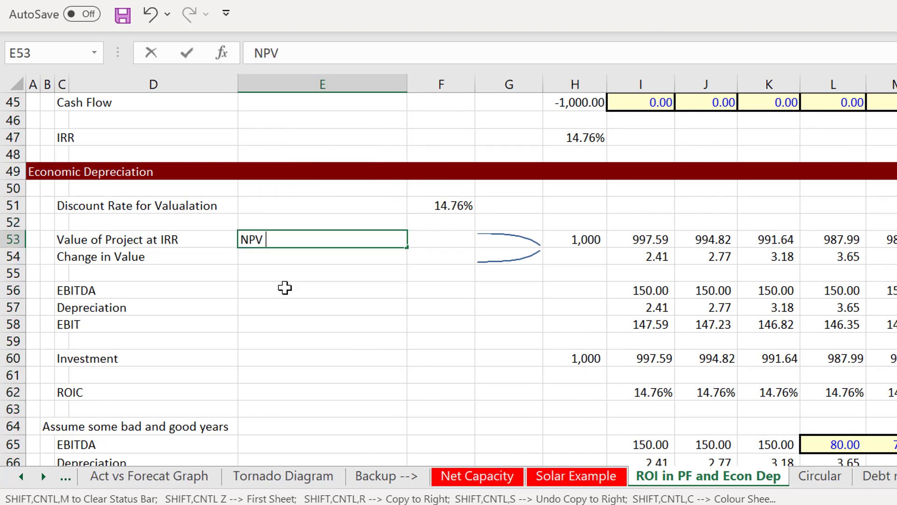
type("of Rema")
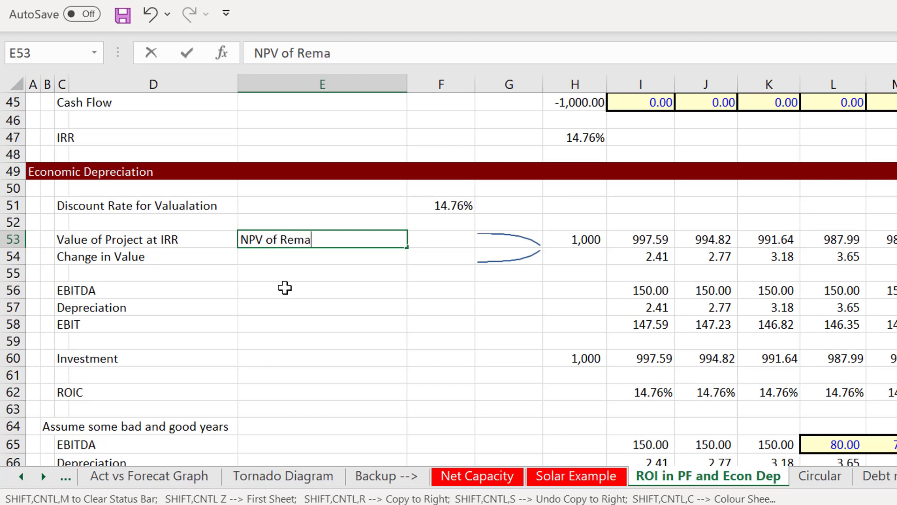
type("ining ")
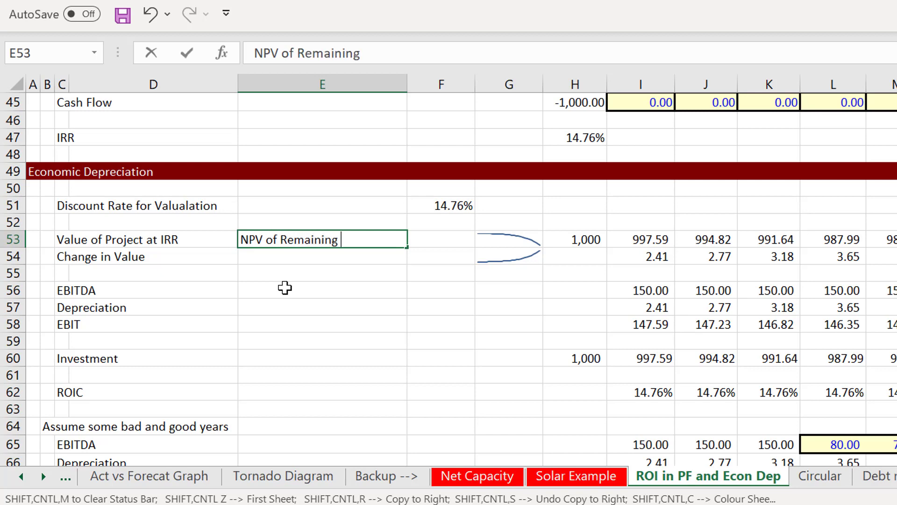
type("CF @ EO")
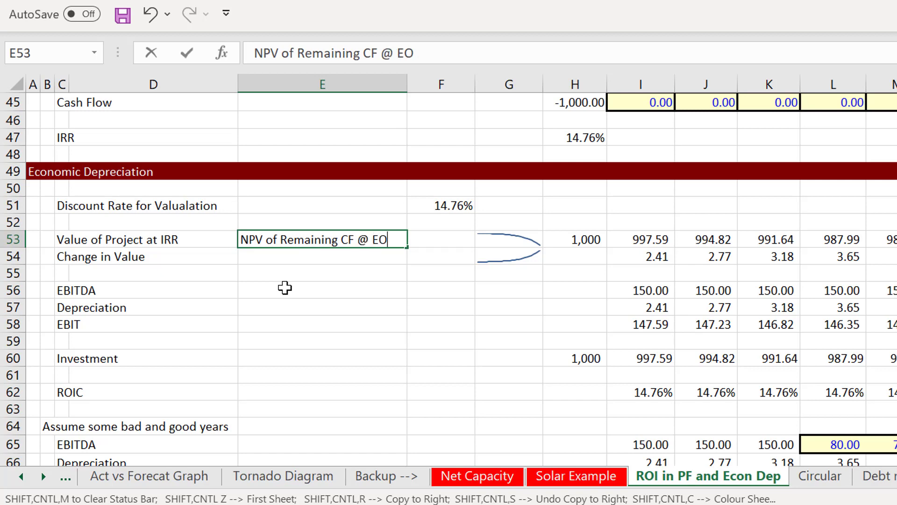
type("P")
key("Return")
key("Up")
Inspect the NPV formulas for Value of Project at IRR in I53 through L53, and the one in H53.
key("Right")
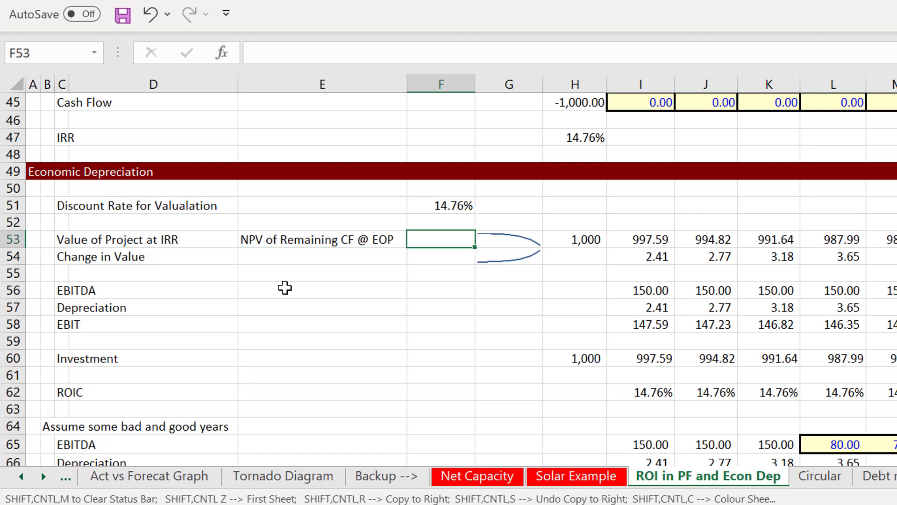
key("Right")
key("Right")
key("Right")
key("F2")
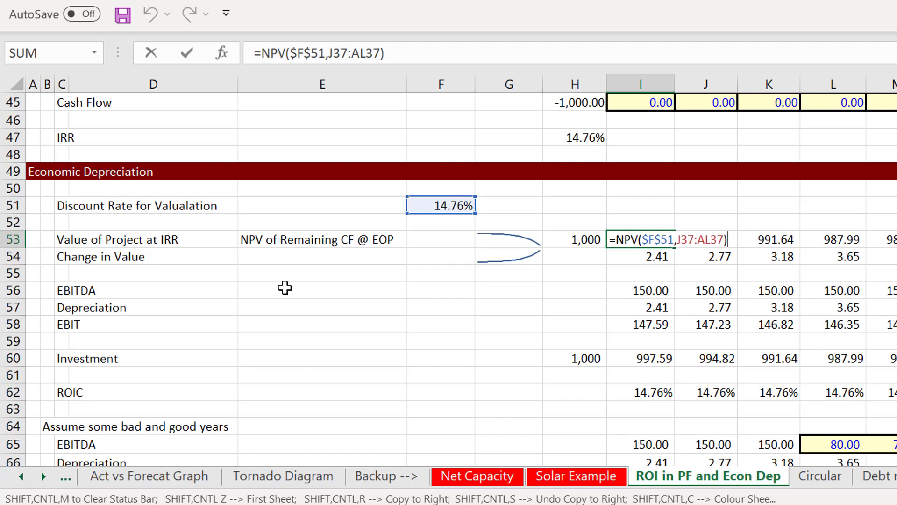
key("Escape")
key("Right")
key("F2")
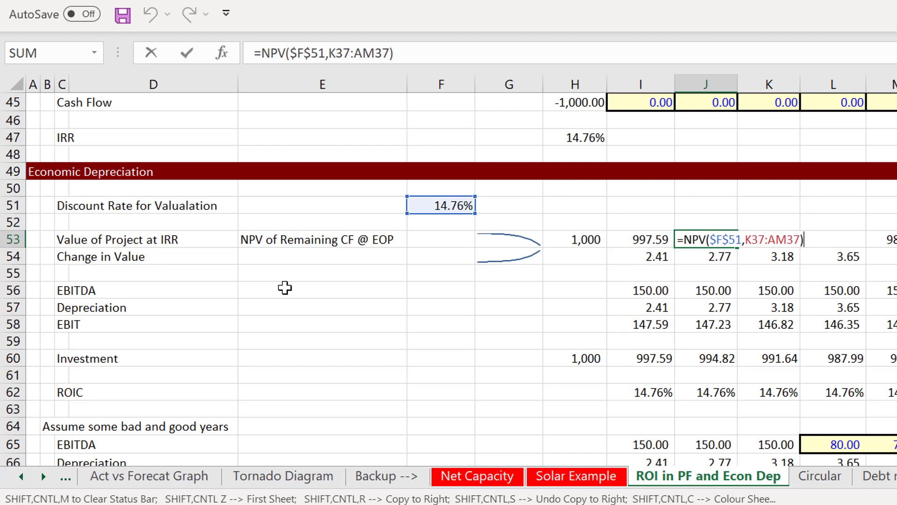
key("Escape")
key("Right")
key("F2")
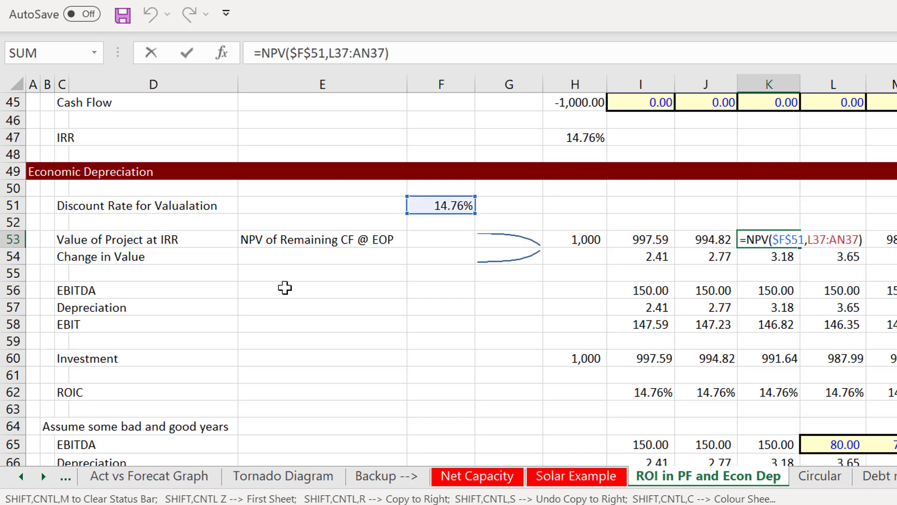
key("Escape")
key("Right")
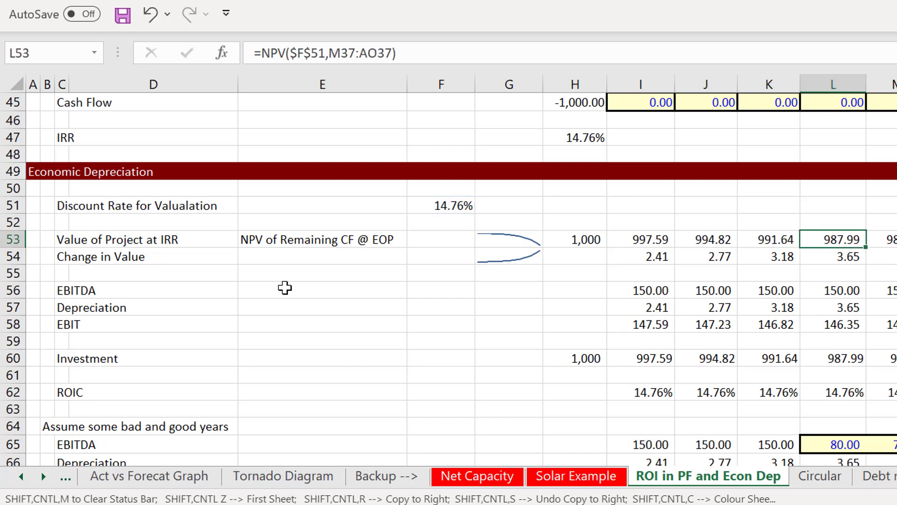
key("F2")
key("Escape")
key("Left")
key("Left")
key("Left")
key("Left")
key("Left")
key("Left")
key("Left")
key("Left")
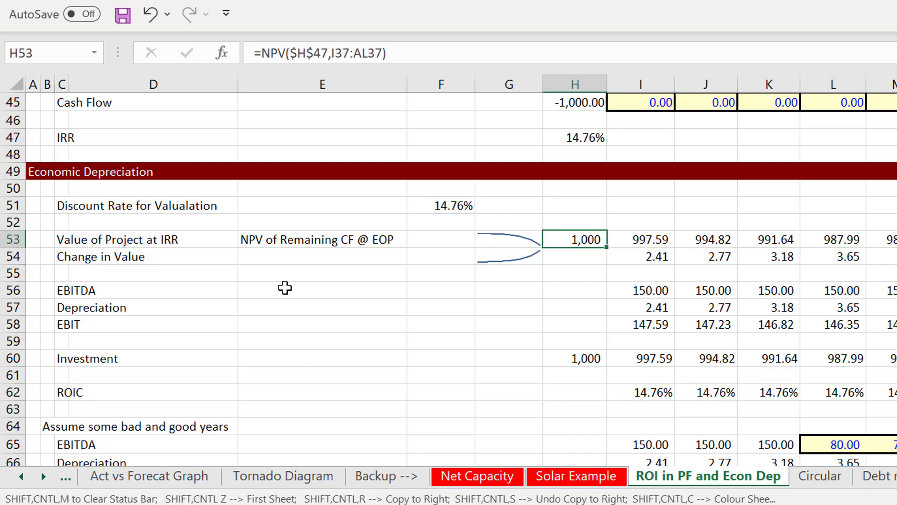
Inspect the first-period Change in Value formula in I54.
key("Right")
key("Down")
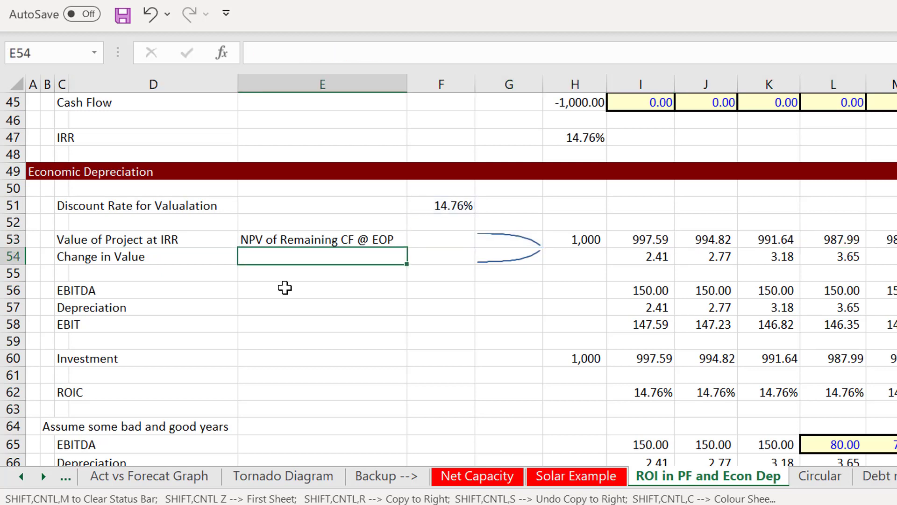
key("Down")
key("Down")
key("Up")
key("Up")
key("Right")
key("Right")
key("Right")
key("Right")
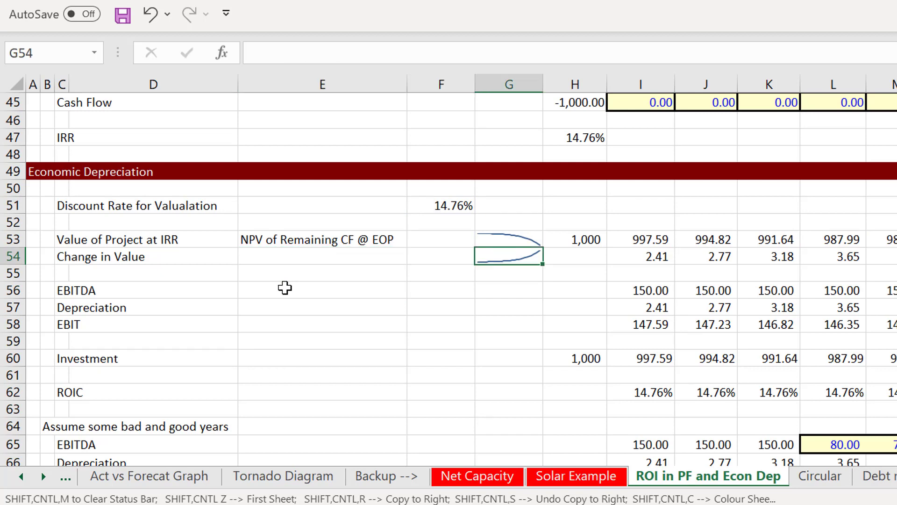
key("F2")
key("Escape")
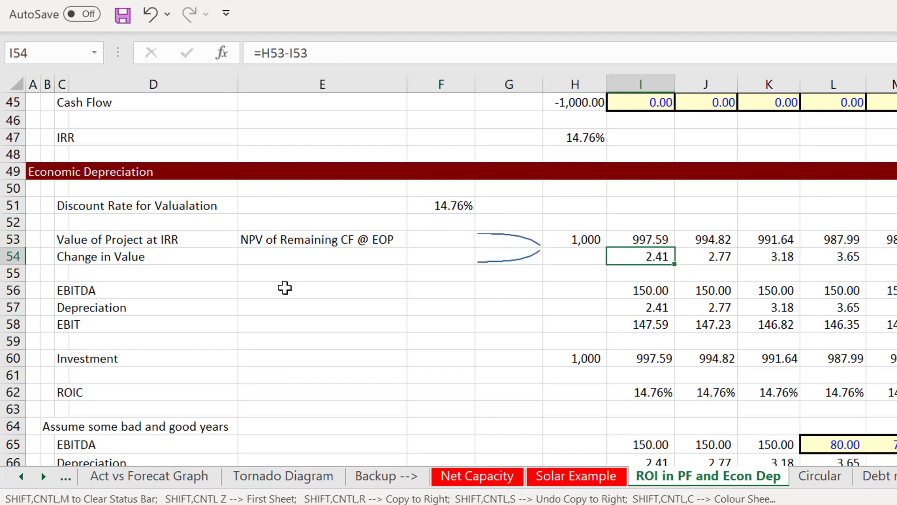
Enter the note "Current - Last year" in E54 for the Change in Value row.
key("Left")
key("Left")
key("Left")
key("Left")
type("Cu")
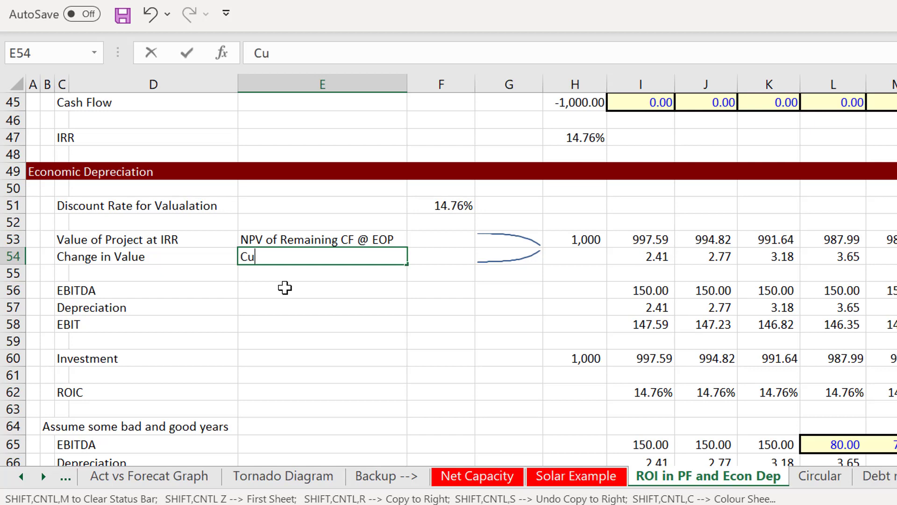
type("rrent - LAs")
key("BackSpace")
key("BackSpace")
type("as")
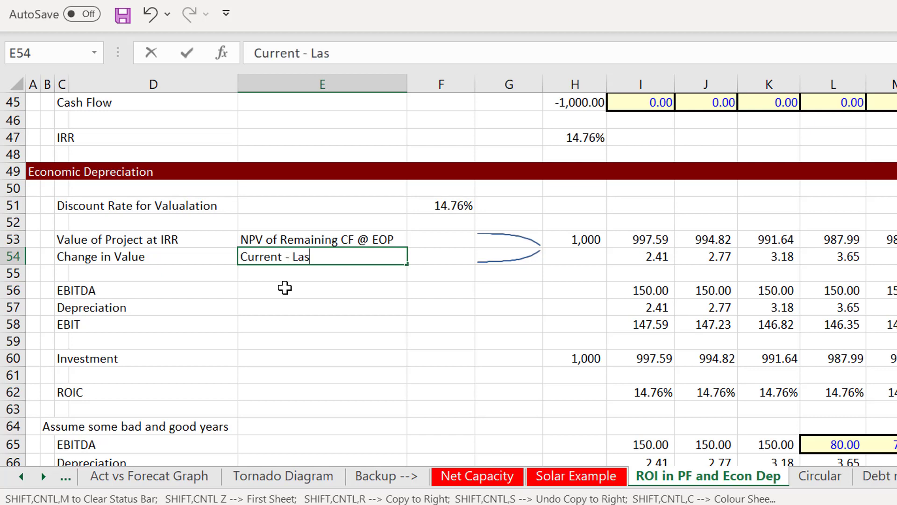
type("t yer")
key("Return")
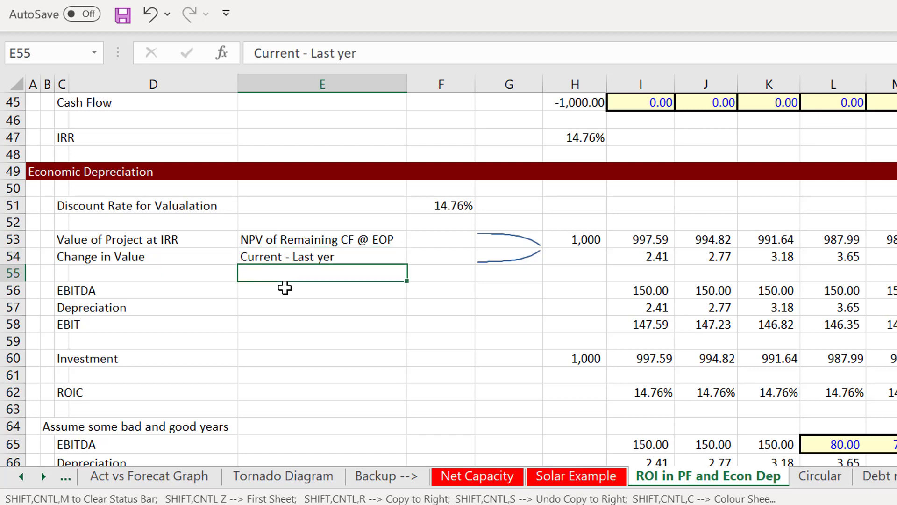
key("Up")
key("F2")
key("BackSpace")
type("at")
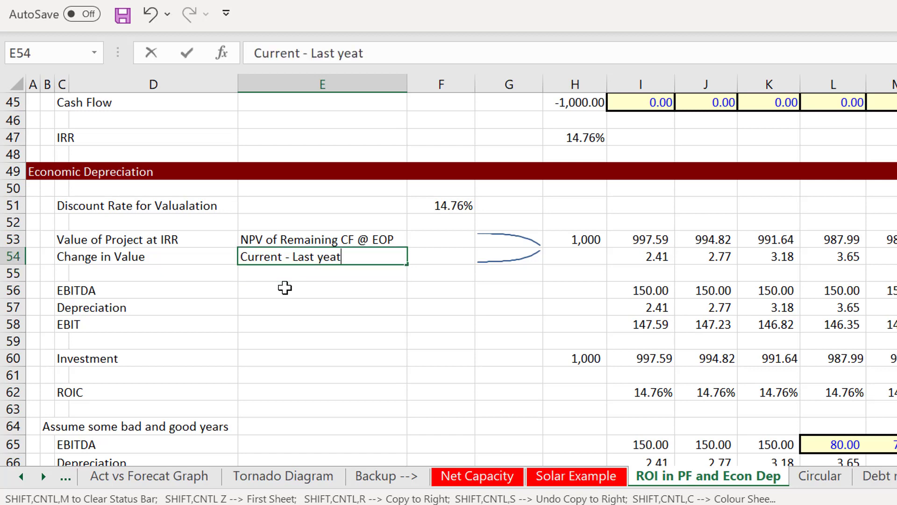
key("Return")
key("Up")
key("F2")
key("BackSpace")
type("r")
key("Return")
Enter the note "Abover" in E56 for the EBITDA row of the Economic Depreciation section.
key("Right")
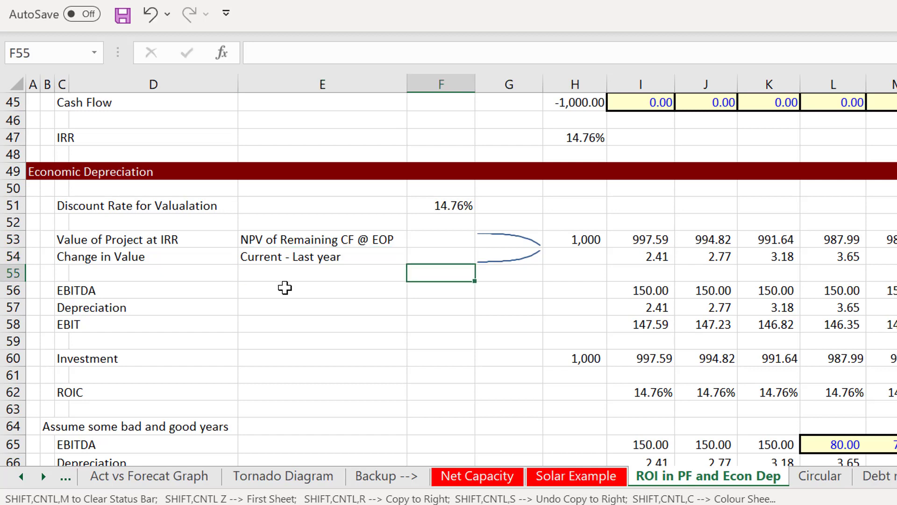
key("Down")
key("Left")
key("Left")
key("Right")
key("Right")
key("Right")
key("Right")
key("Right")
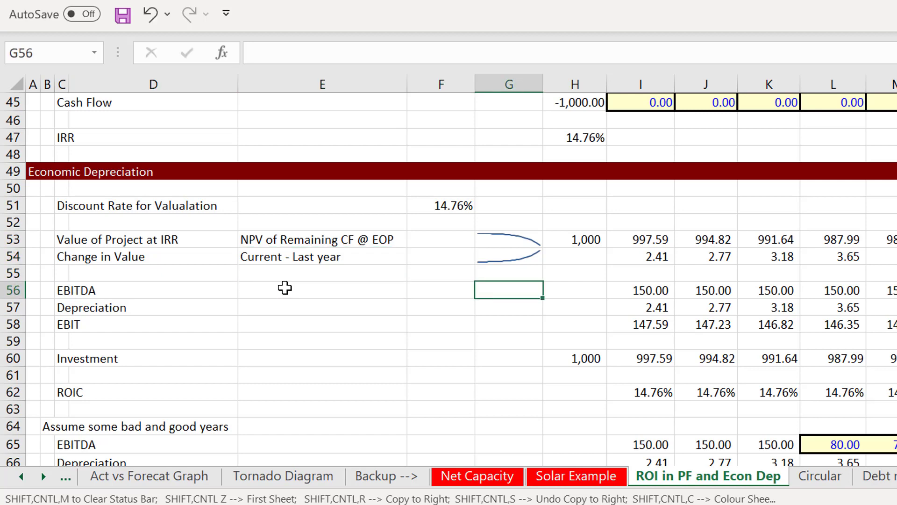
key("Left")
key("Left")
key("Left")
key("Left")
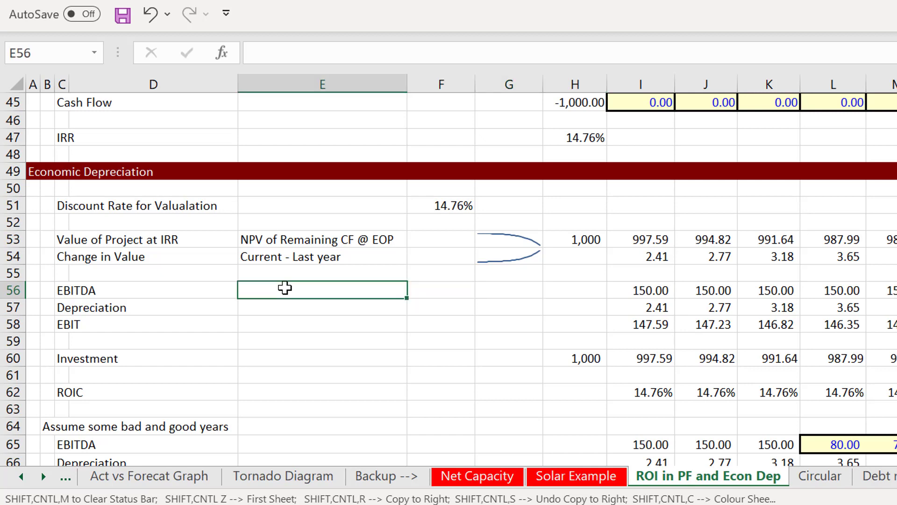
type("Abover")
key("Return")
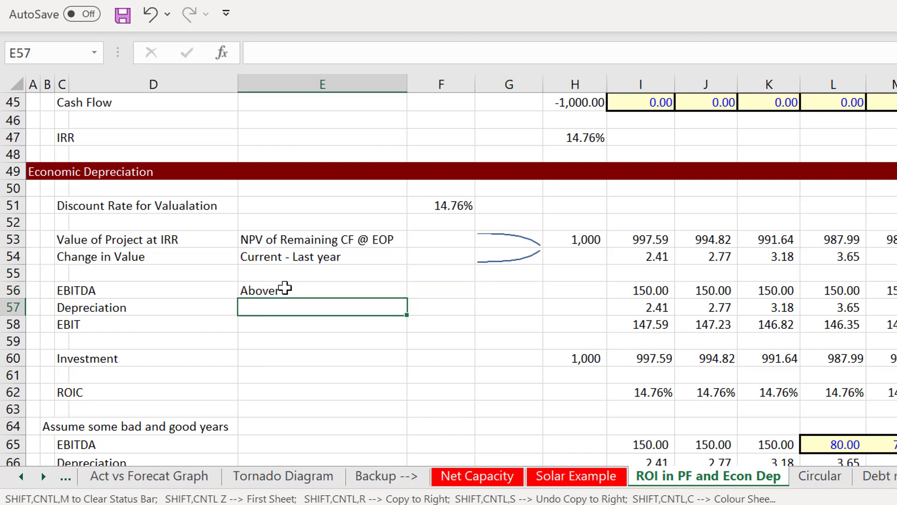
Enter the note "Change in Value" in E57 for the Depreciation row.
type("Change in ")
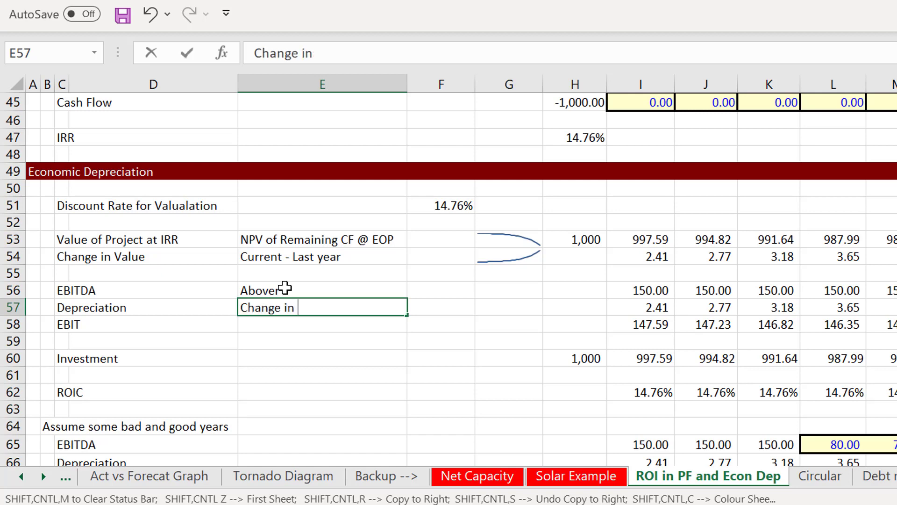
type("Value")
key("Return")
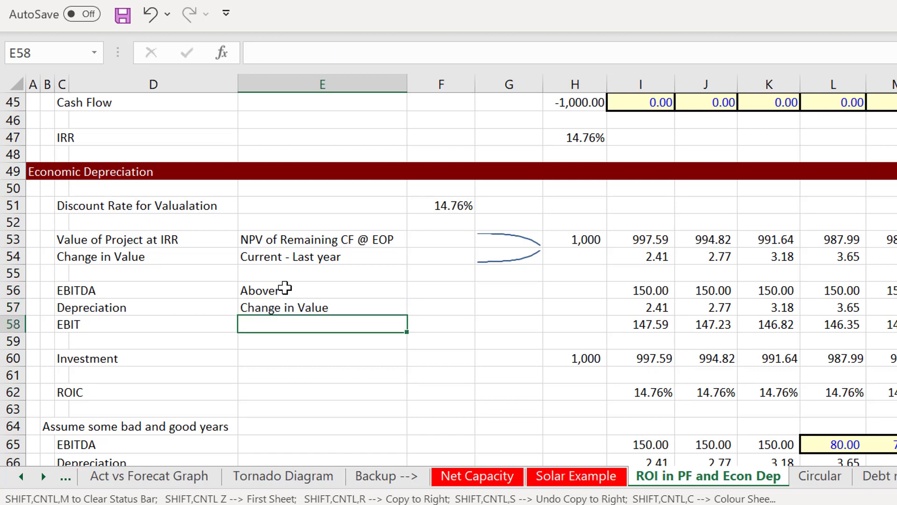
Enter the note "EBITDA- Dep" in E58 for the EBIT row.
type("EBITDA")
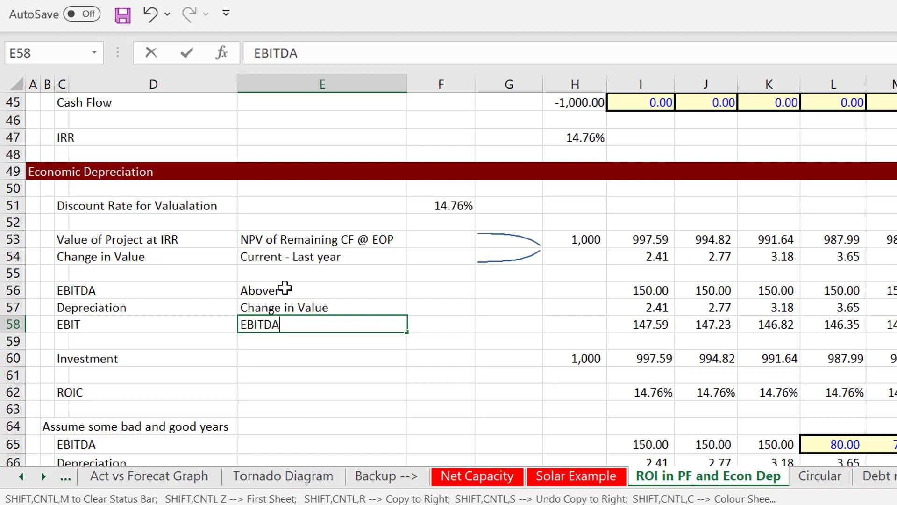
type("- Dep")
key("Return")
key("Down")
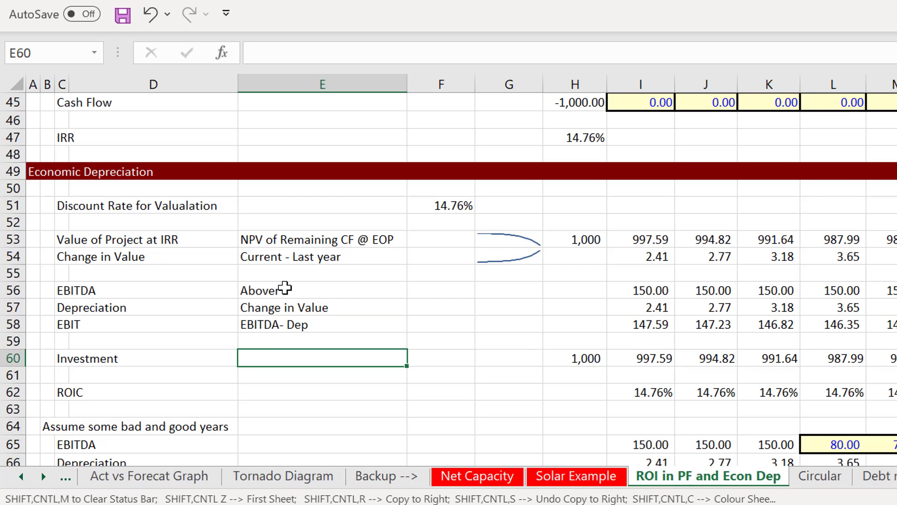
Enter the note "Current year- Dep" in E60 for the Investment row.
type("Current y")
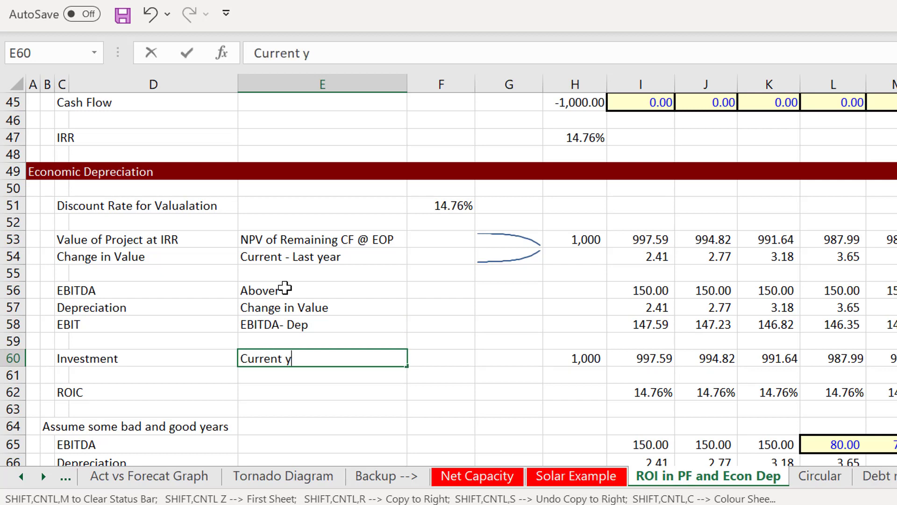
type("ear")
key("BackSpace")
type("ar- Dep")
key("Return")
key("Return")
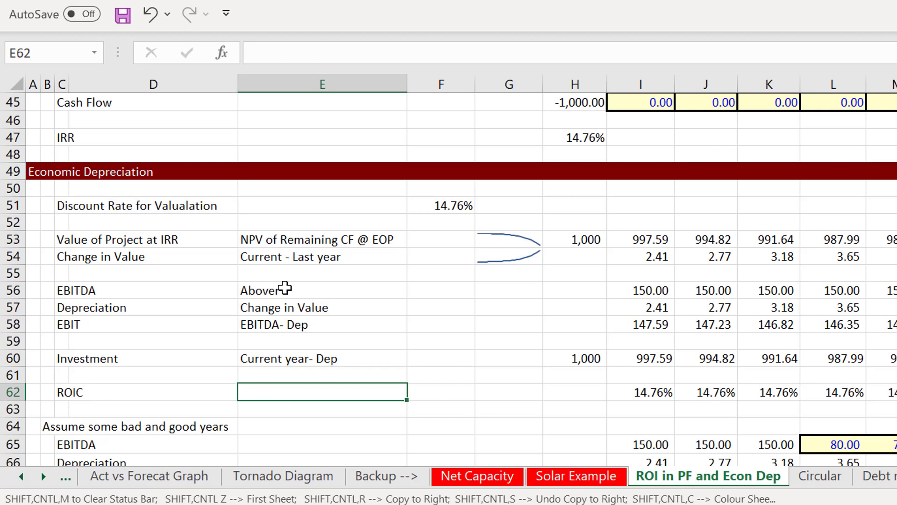
Enter the note "EBIT/Investment" in E62 for the ROIC row.
type("EBITDA")
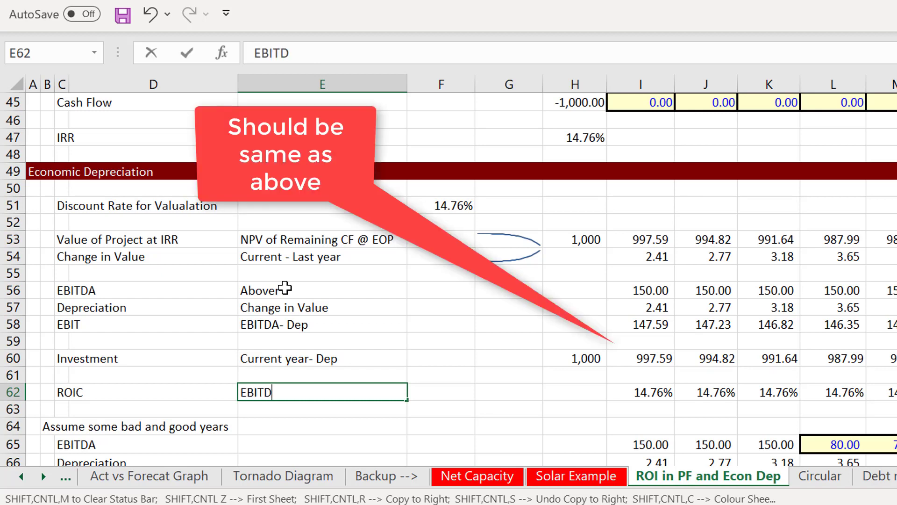
key("BackSpace")
key("BackSpace")
type("/Investment")
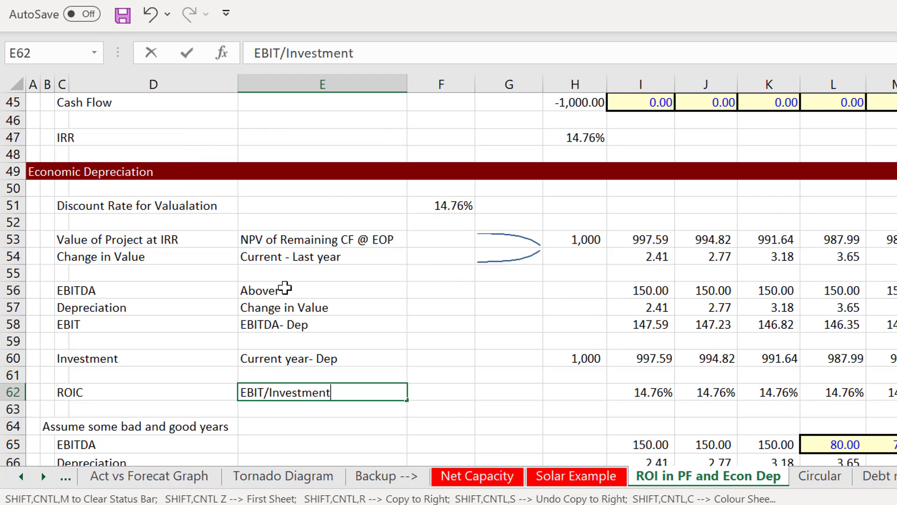
key("Return")
Group the notes column E and collapse the group.
left_click(313, 78)
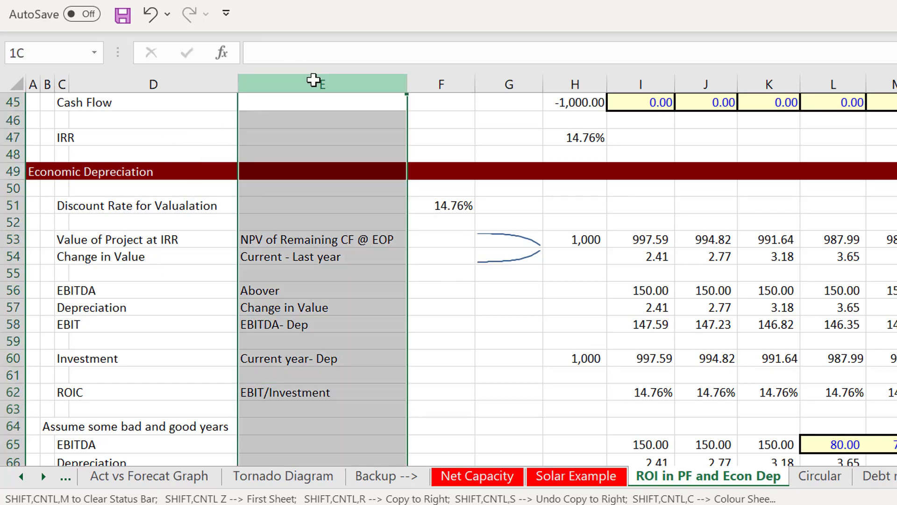
key("shift+alt+Right")
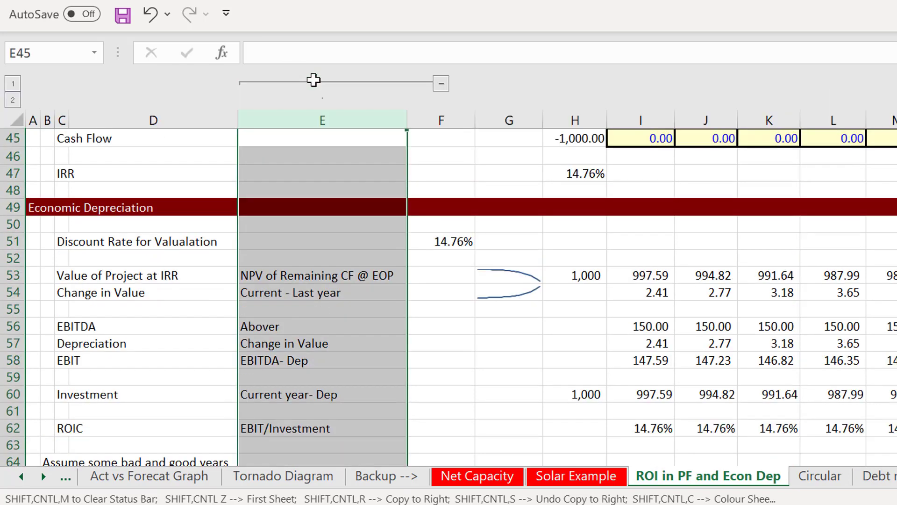
left_click(442, 84)
Review the Economic Depreciation rows and inspect the first-period ROIC formula in I62.
scroll(334, 284, "up", 15)
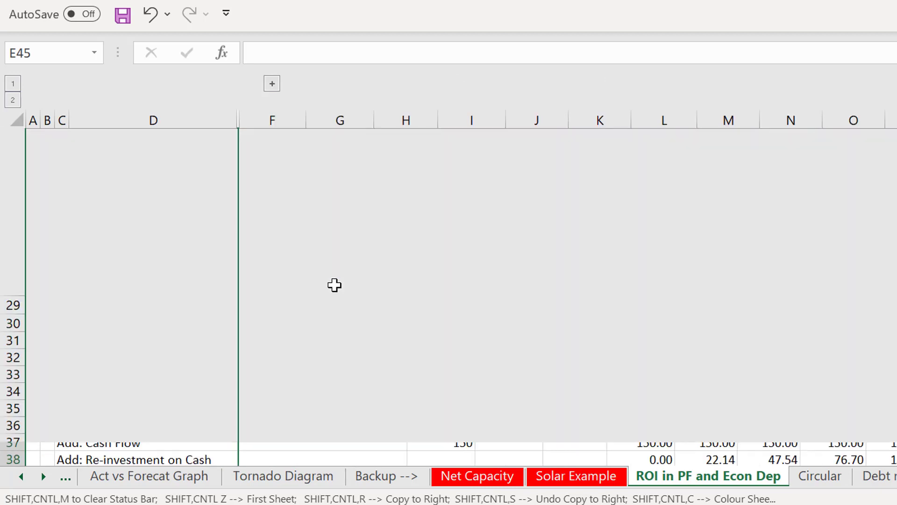
scroll(360, 383, "down", 13)
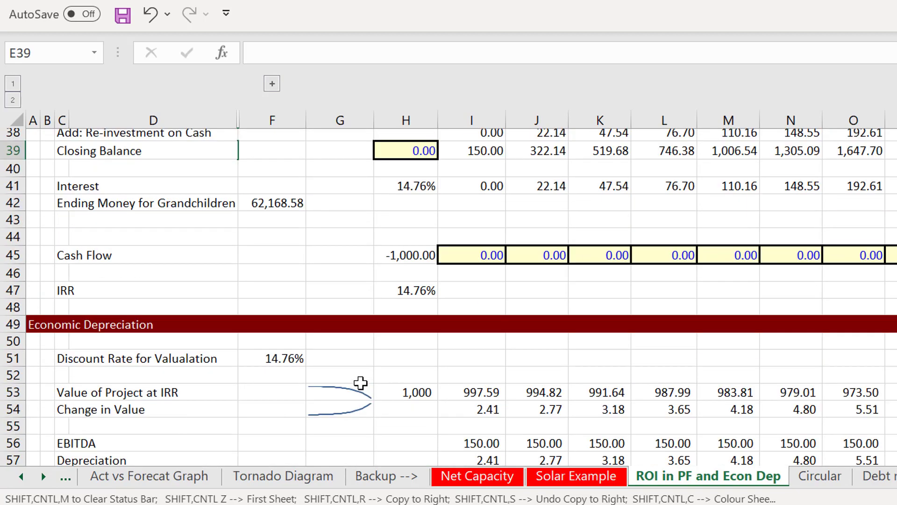
left_click(401, 447)
key("Down")
key("Down")
key("Down")
key("Down")
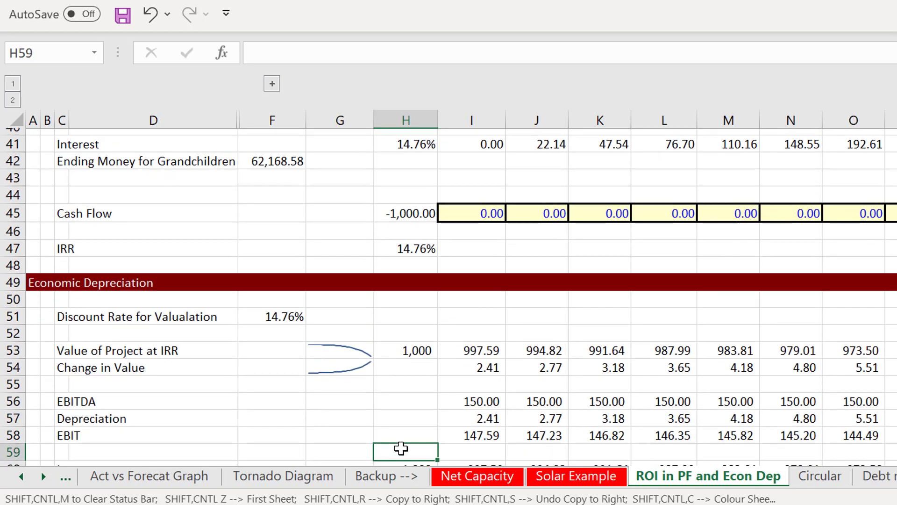
key("Up")
key("Right")
key("Down")
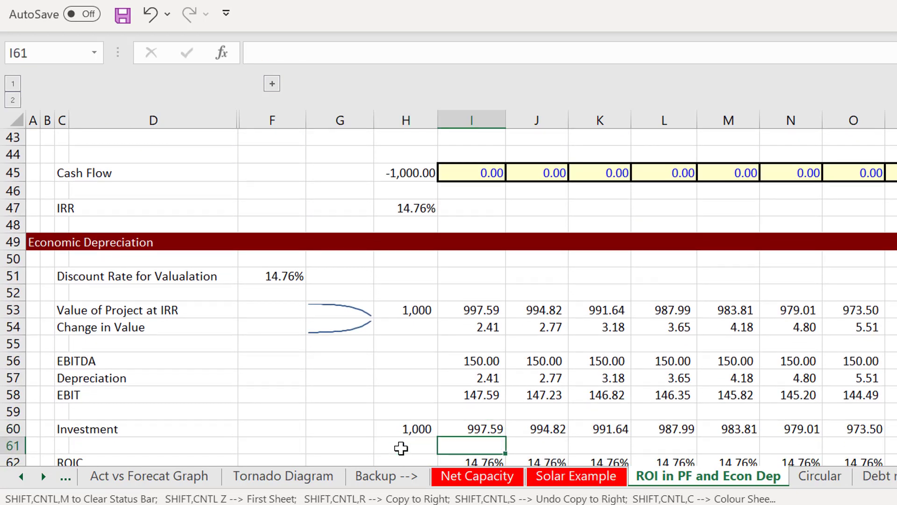
key("Down")
key("F2")
key("Escape")
key("Escape")
key("Up")
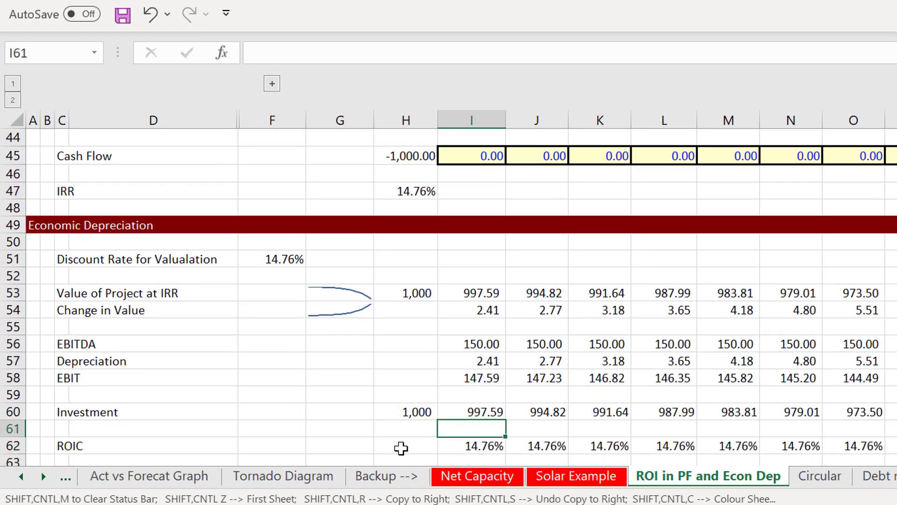
Inspect the second-period ROIC formula in J62 to see which period's investment it divides by.
key("Up")
key("Down")
key("Down")
key("Right")
key("F2")
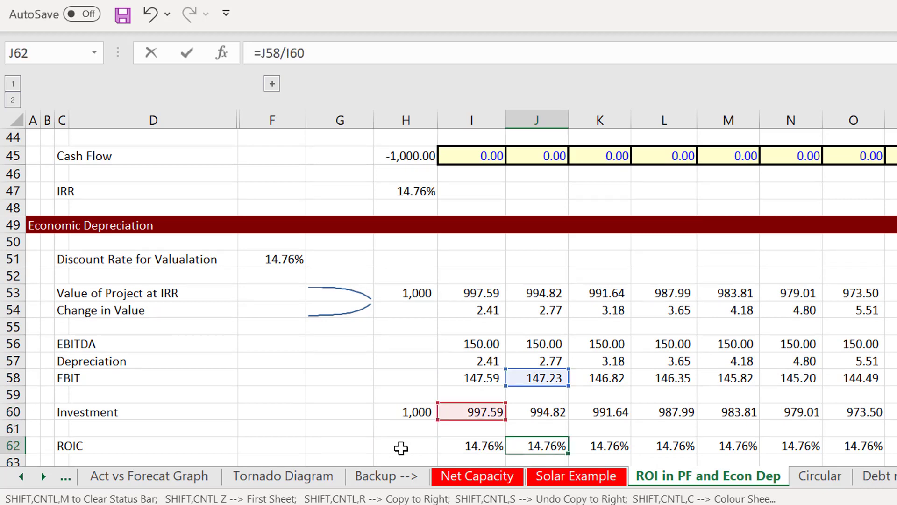
key("Escape")
Expand column E to extend the ROIC note in E62 to "EBIT/Investment in Prior", and collapse the column again.
key("Left")
key("Left")
key("Left")
key("Left")
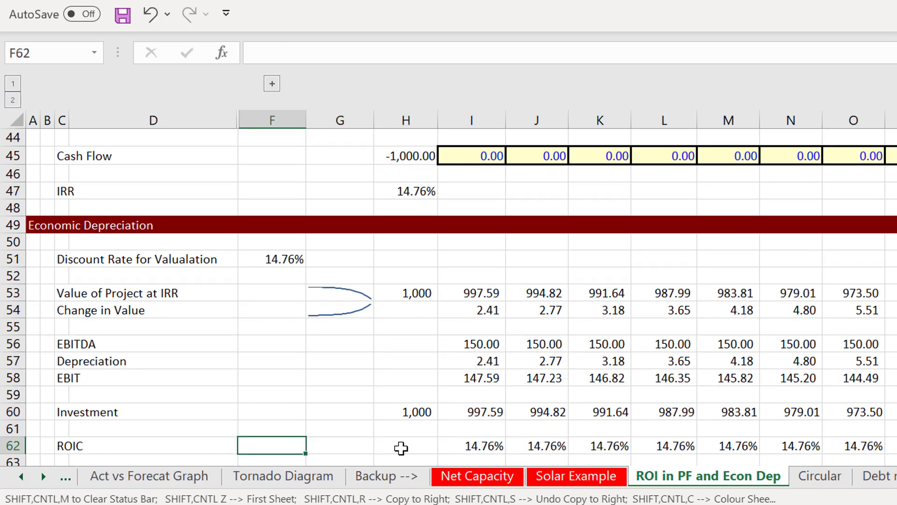
left_click(272, 83)
left_click(307, 444)
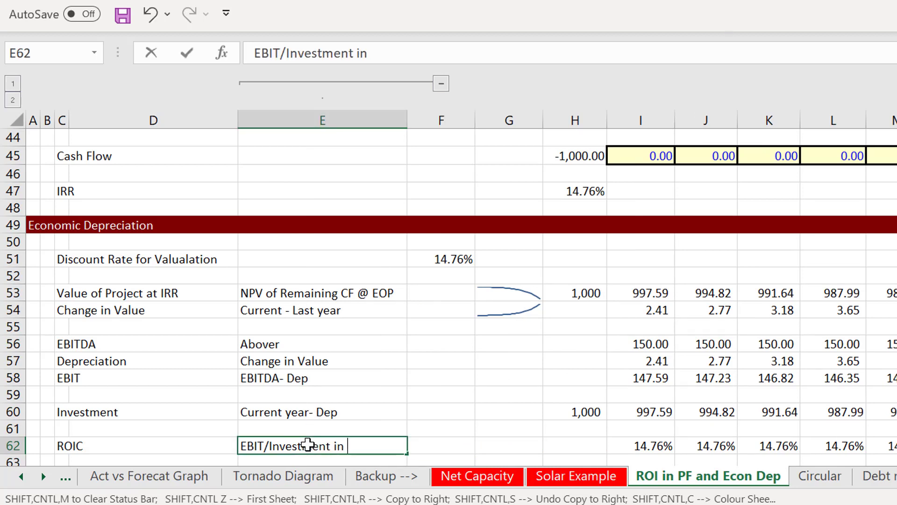
key("Return")
scroll(307, 444, "down", 1)
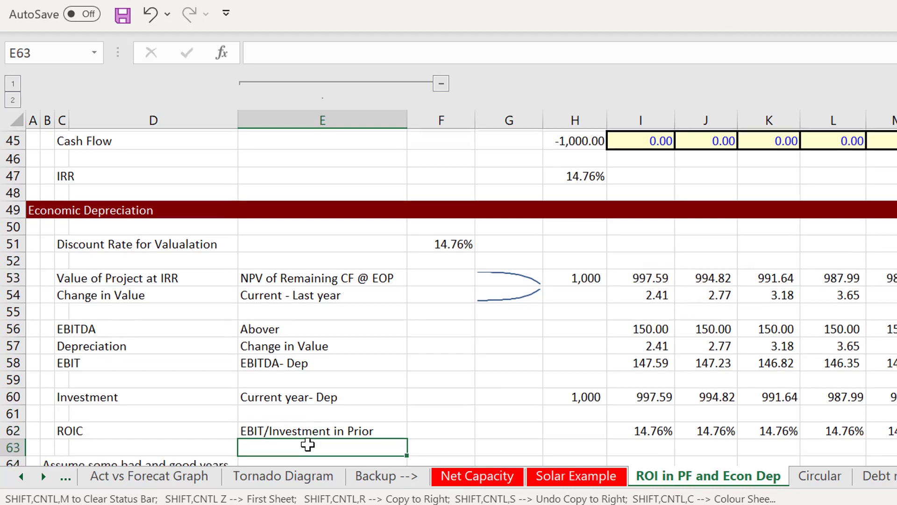
left_click(442, 84)
Examine the EBITDA row of the "Assume some bad and good years" scenario, comparing the linked periods with the inputs starting in L65.
left_click(444, 396)
key("Down")
key("Down")
key("Down")
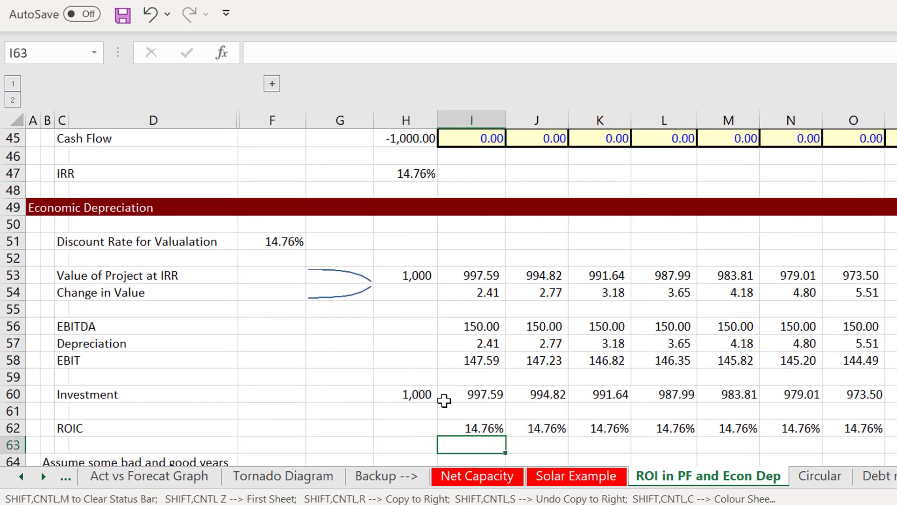
key("Down")
key("Down")
key("Down")
key("Down")
key("Down")
key("Down")
key("Down")
key("Up")
key("Up")
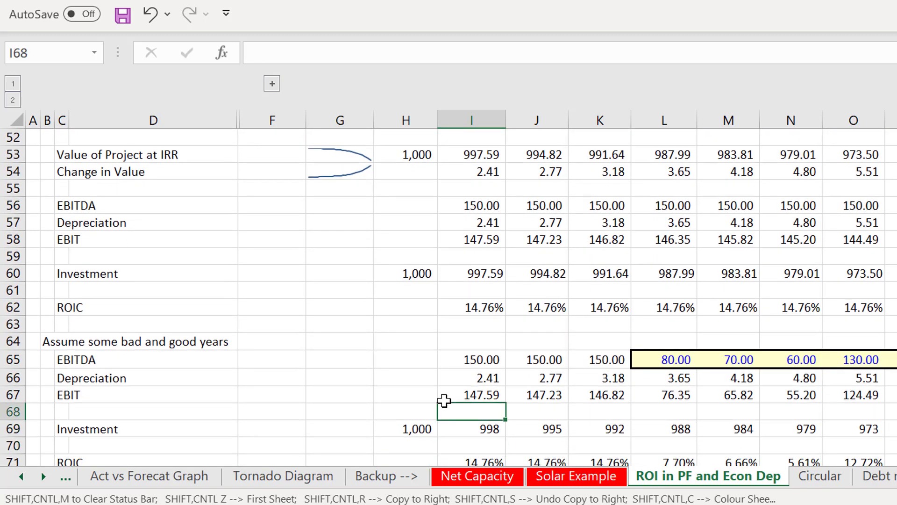
key("Up")
key("Up")
key("Up")
key("Right")
key("Right")
key("Right")
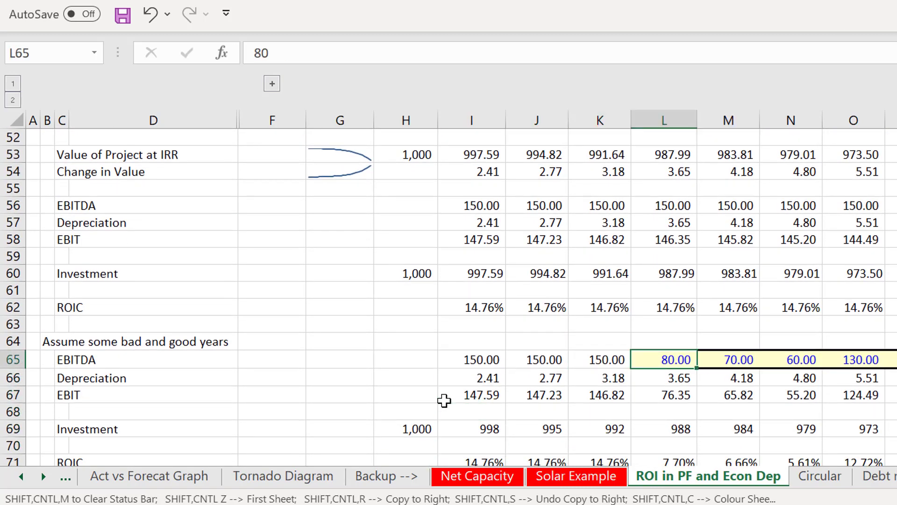
key("Left")
key("Left")
key("Left")
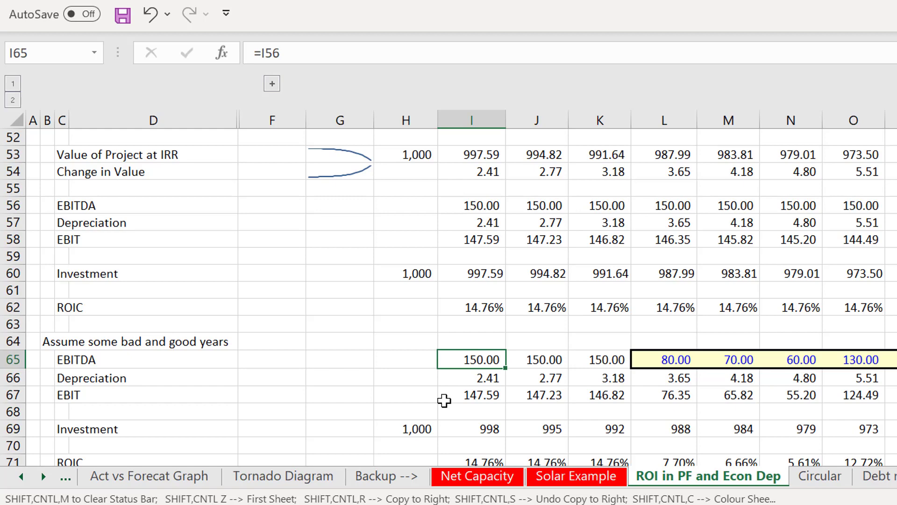
Examine the bad and good years scenario down through its ROIC row and the sensitivity table below it.
key("Down")
key("Down")
key("Down")
key("Down")
key("Down")
key("Down")
key("Down")
key("Down")
key("Down")
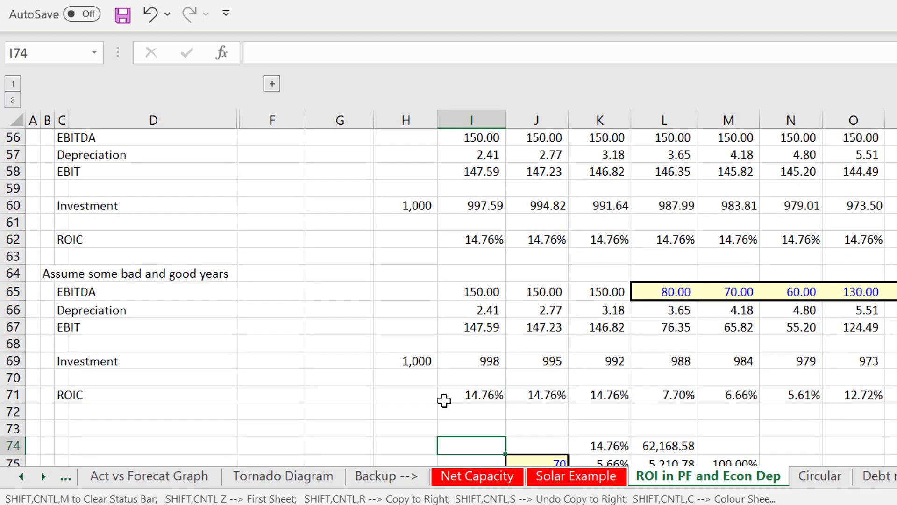
key("Down")
key("Down")
key("Down")
key("Down")
key("Down")
key("Down")
key("Down")
key("Down")
key("Down")
key("Down")
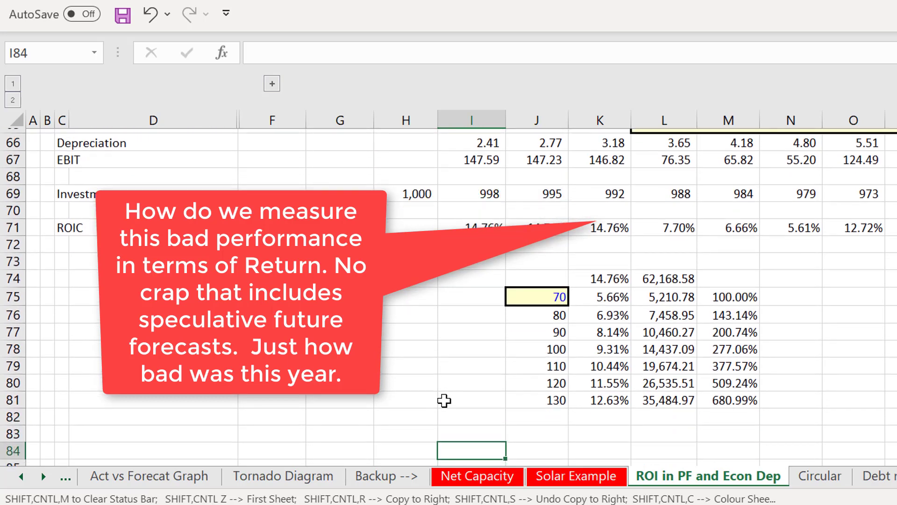
Inspect the scenario's Investment formulas in row 69 and the first bad-year ROIC formula in L71.
key("Up")
key("Page_Up")
key("Down")
key("Down")
key("Down")
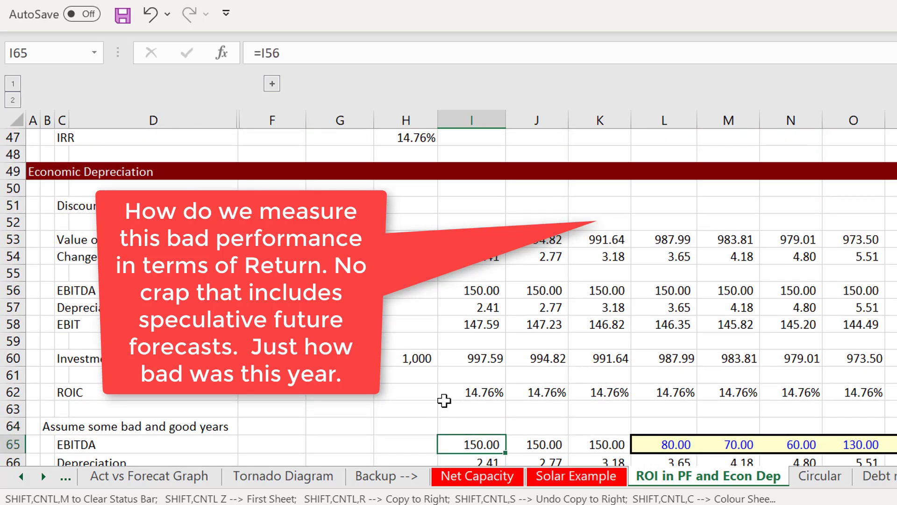
key("Down")
key("Down")
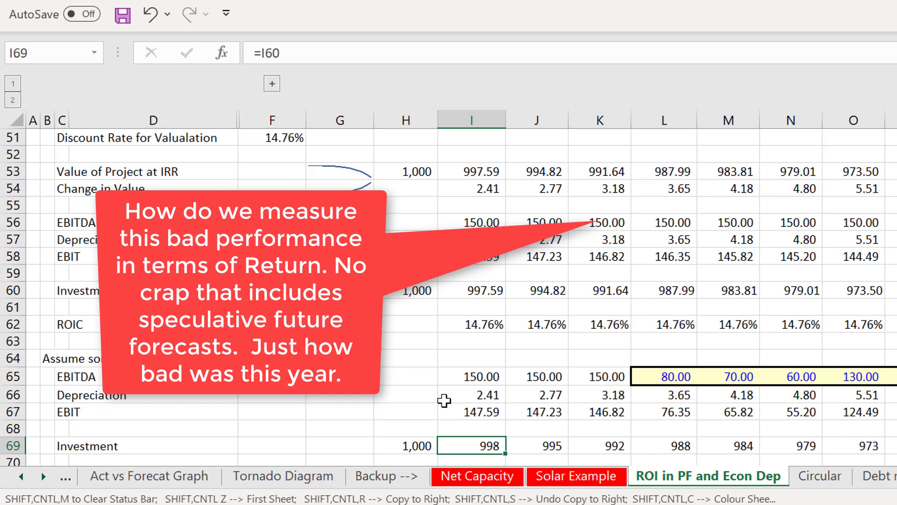
key("Right")
key("Right")
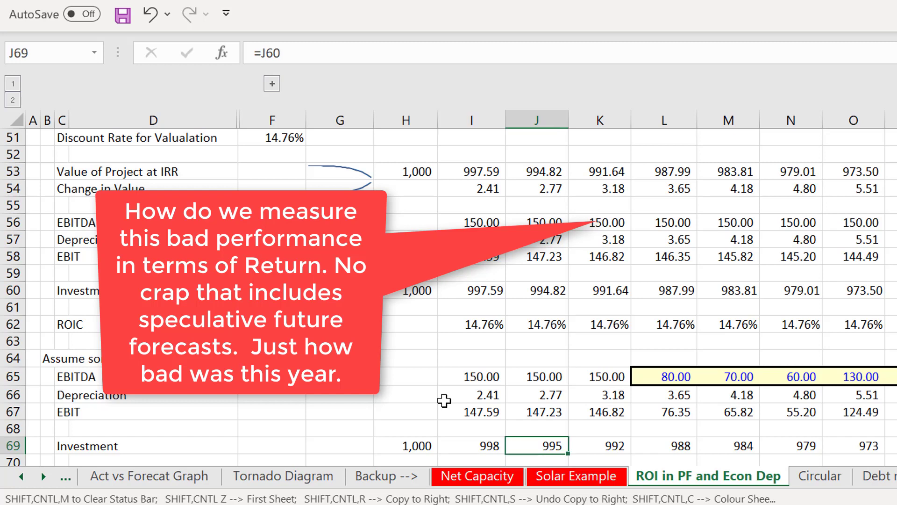
key("Down")
key("Down")
key("Right")
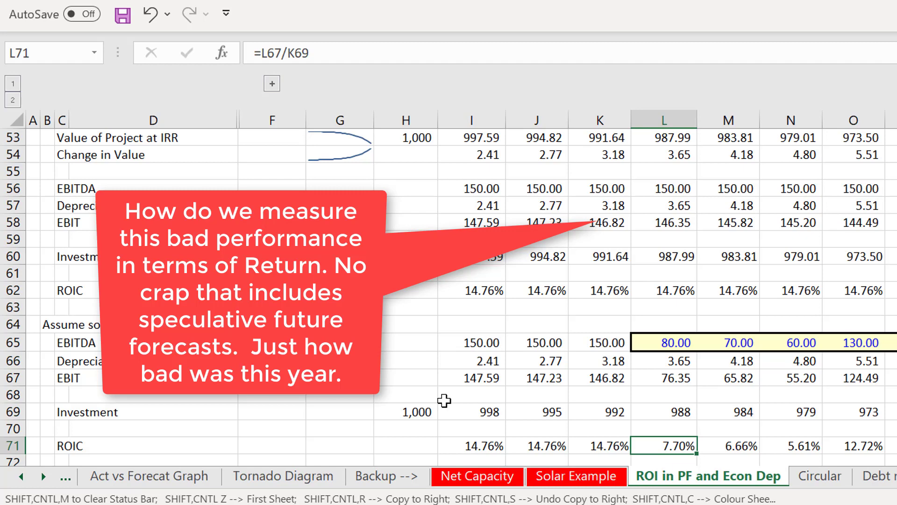
Lower the EBITDA input in F18 of the IRR and ROIC Reconciliation section to 70.
key("Page_Up")
key("Page_Up")
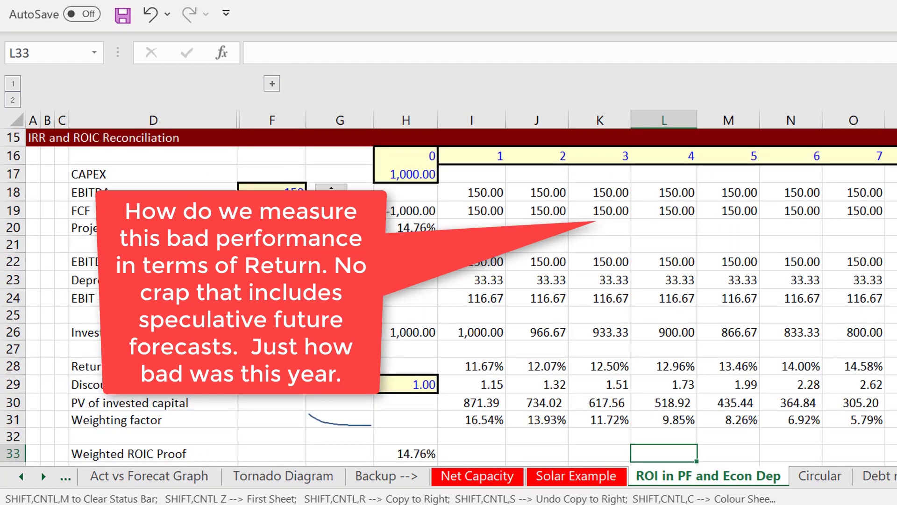
left_click(331, 198)
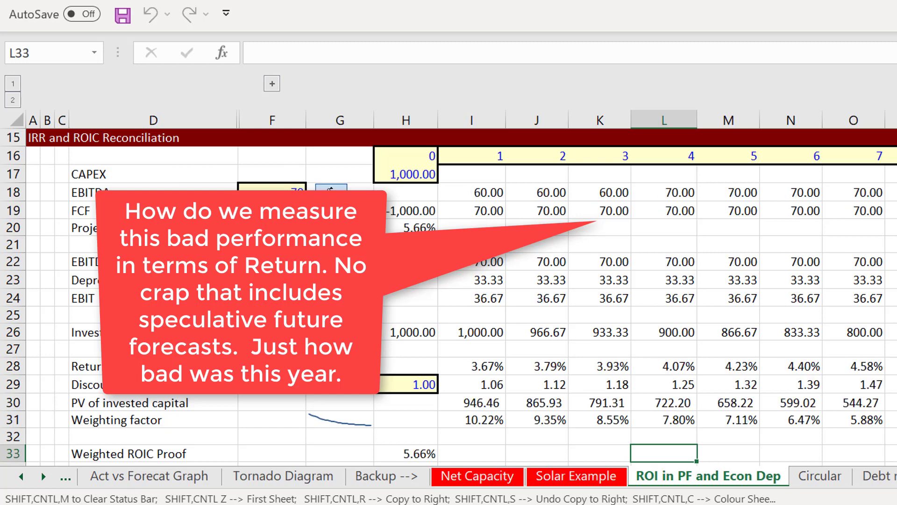
Raise the EBITDA input in F18 stepwise from 80 to 130, and settle it on 120.
left_click(331, 190)
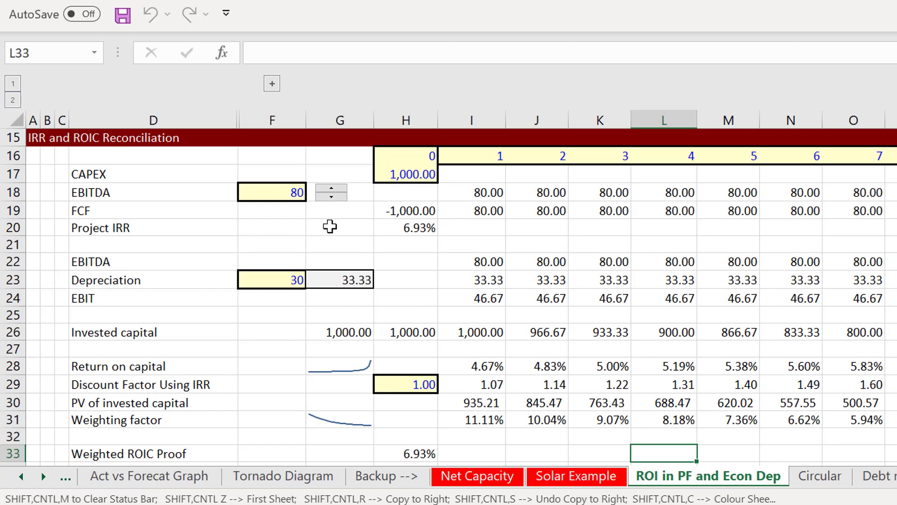
left_click(331, 189)
left_click(331, 189)
left_click(331, 188)
left_click(330, 189)
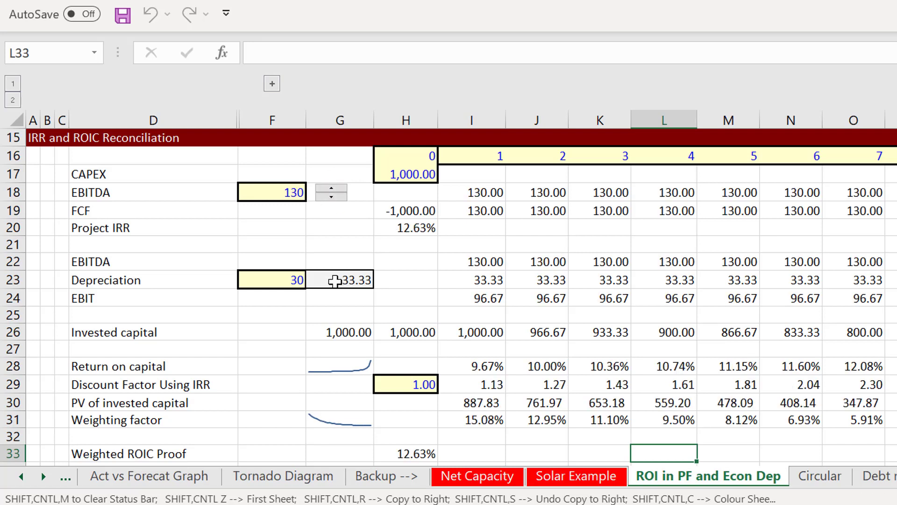
left_click(331, 197)
Examine how the changed EBITDA affects the Economic Depreciation ROIC and the scenario's ROIC in L71 through O71.
scroll(418, 263, "down", 6)
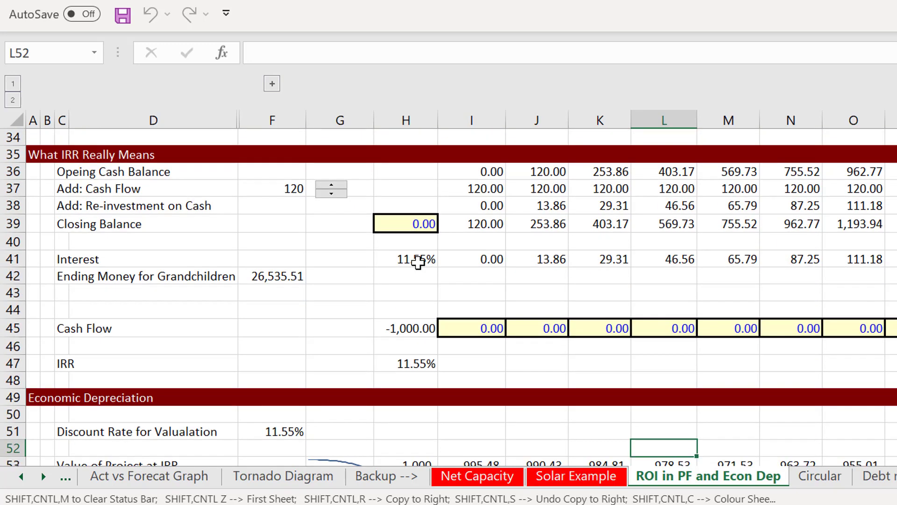
key("Page_Down")
key("Down")
key("Down")
key("Down")
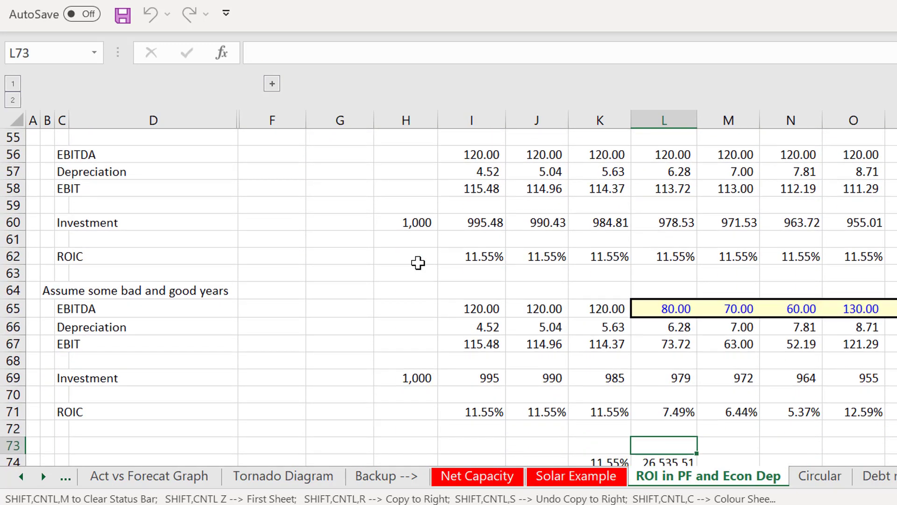
key("Up")
key("Up")
key("Up")
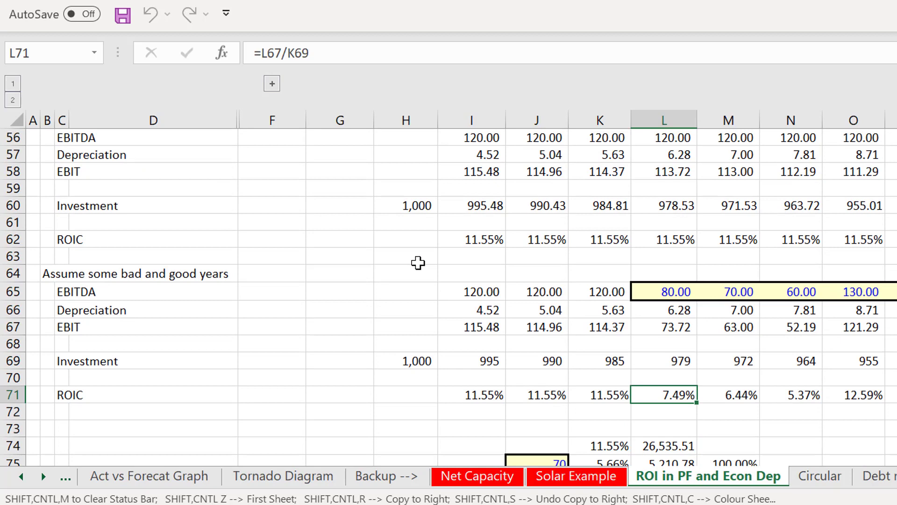
key("Right")
key("Right")
key("Right")
key("Up")
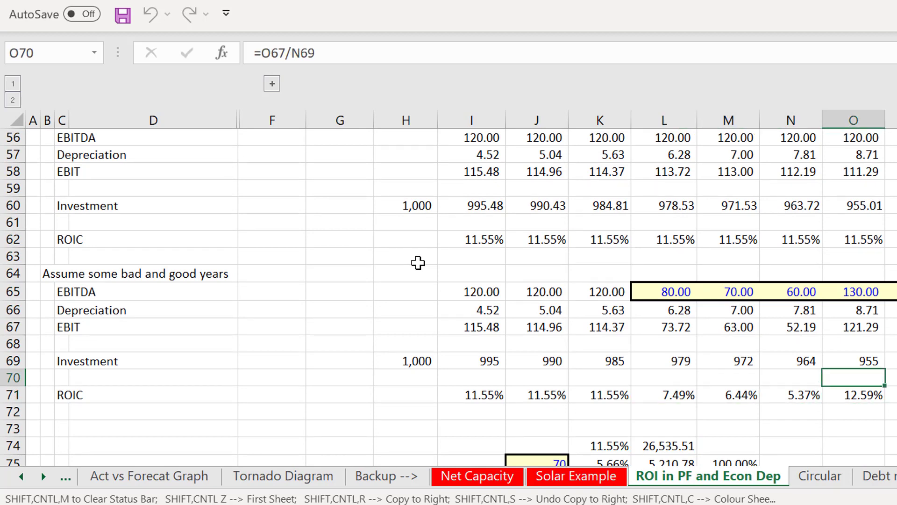
Inspect the scenario's ROIC formula in M71 and the linked Investment formula in J69.
key("Down")
key("Left")
key("Left")
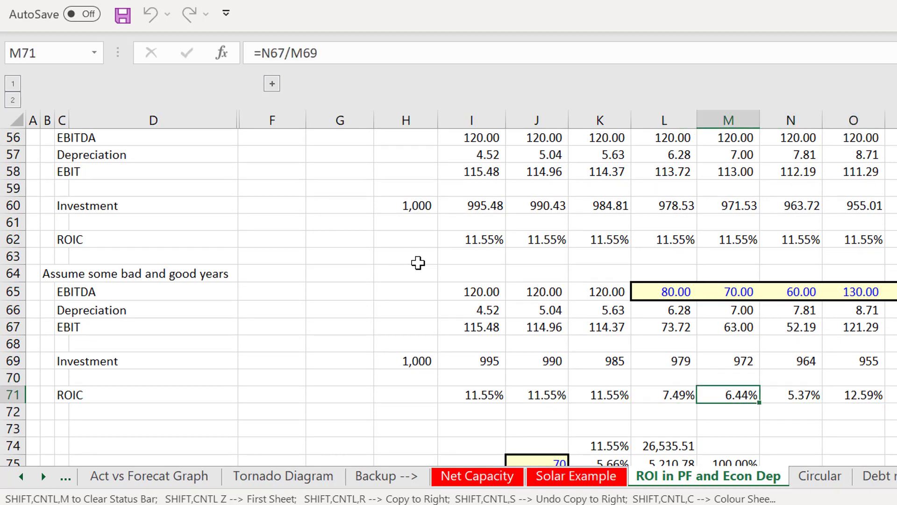
key("Left")
key("Left")
key("Left")
key("Up")
key("Up")
key("Up")
key("Up")
key("Up")
key("Up")
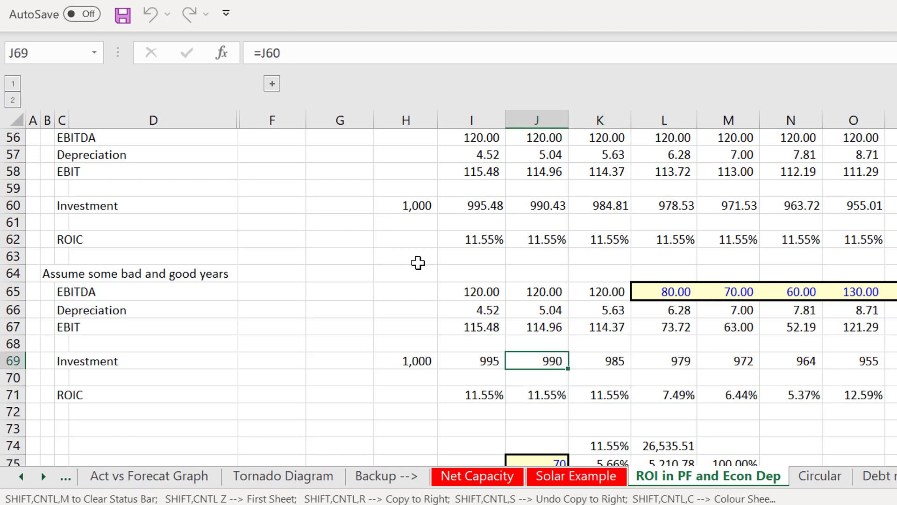
Trace the first bad year in column L from the EBITDA input through Depreciation to the ROIC formula in L71.
key("Right")
key("Right")
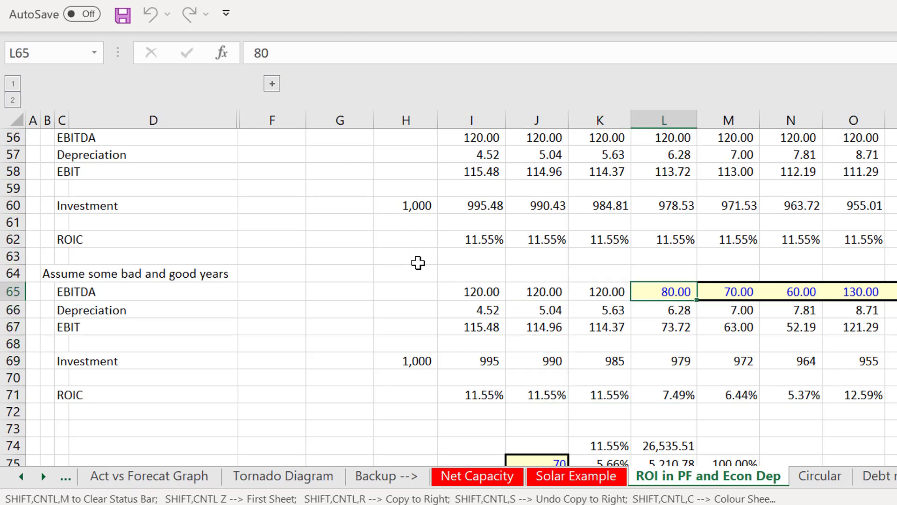
key("Down")
key("Down")
key("Down")
key("Down")
key("Down")
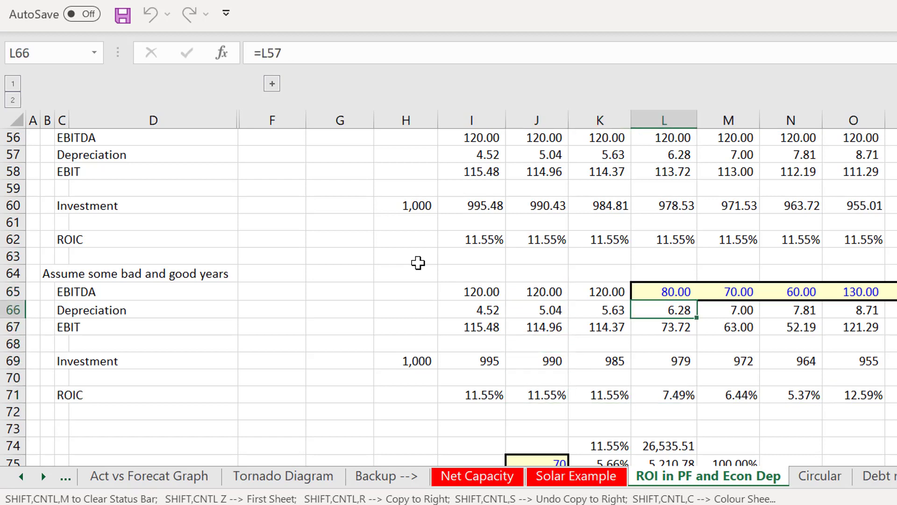
key("Down")
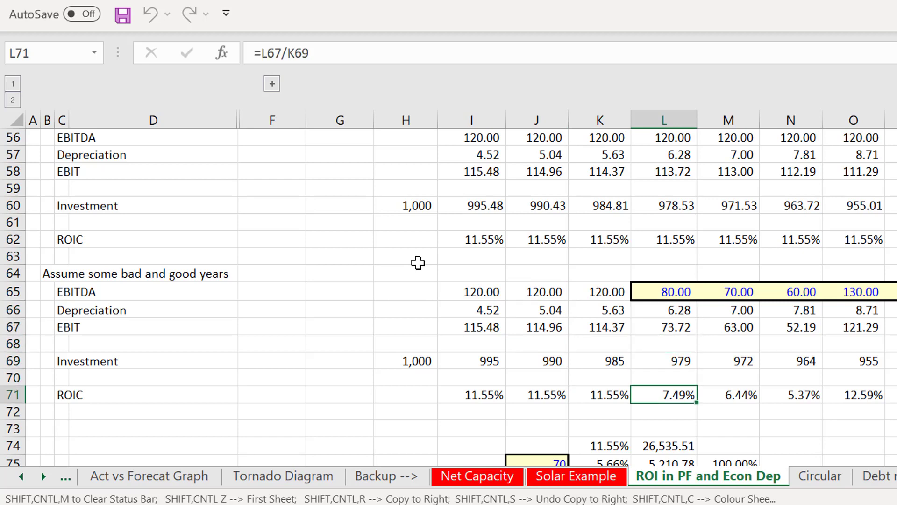
key("Down")
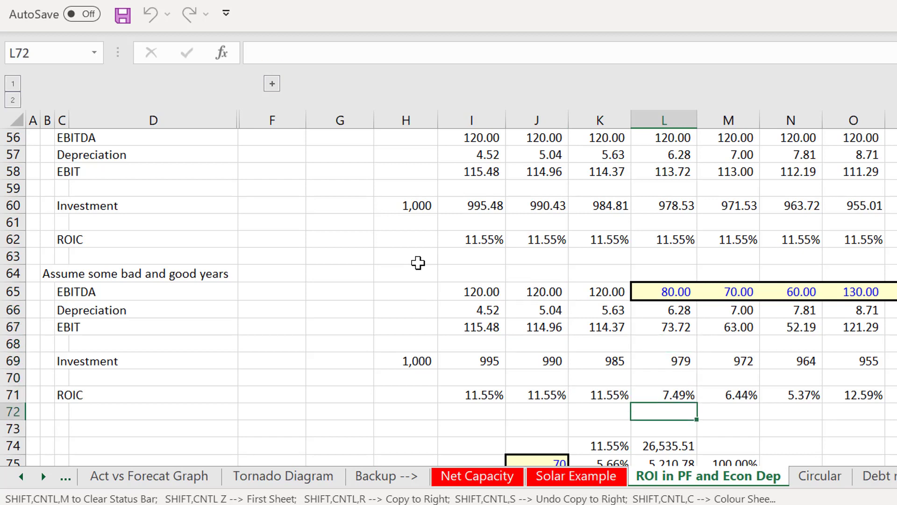
key("Left")
key("Left")
key("Left")
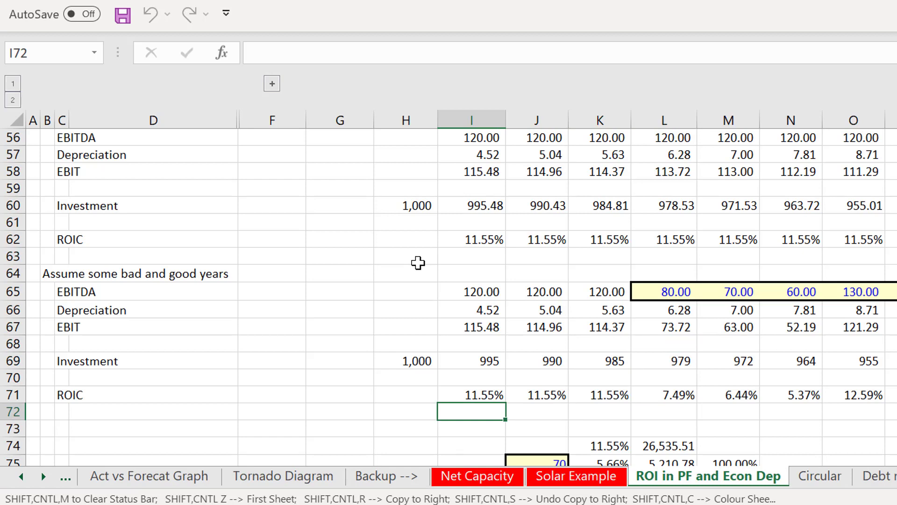
key("Right")
key("Right")
key("Right")
Clear the leftover formula in L73 and insert two blank rows at row 73.
key("Down")
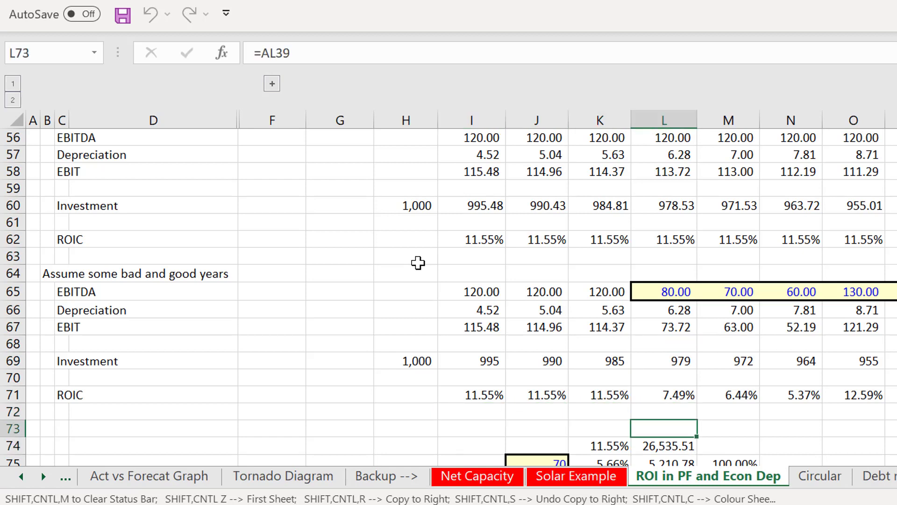
key("Delete")
key("shift+space")
key("ctrl+shift+plus")
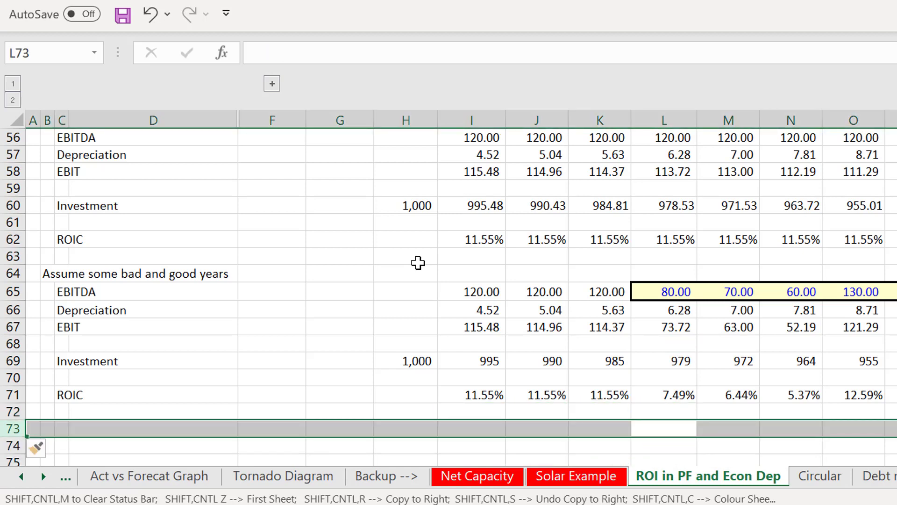
key("Left")
key("Right")
Enter the negative of the scenario's Investment, =-L69, in L73 as the initial outflow.
type("=")
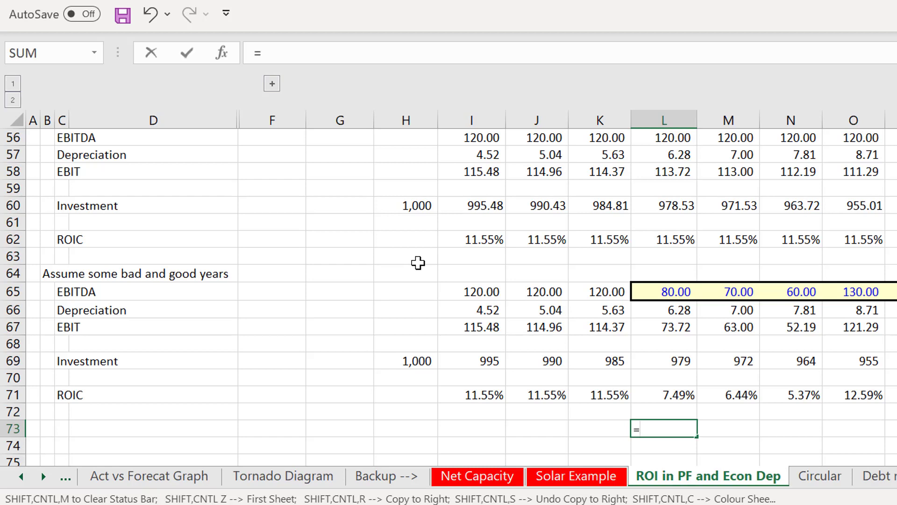
type("-")
key("Up")
key("Up")
key("Up")
key("Up")
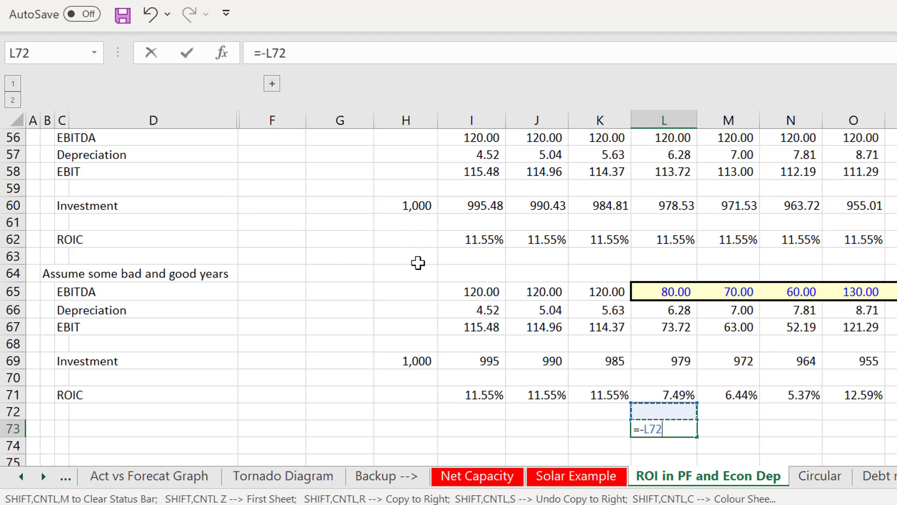
key("Return")
key("Up")
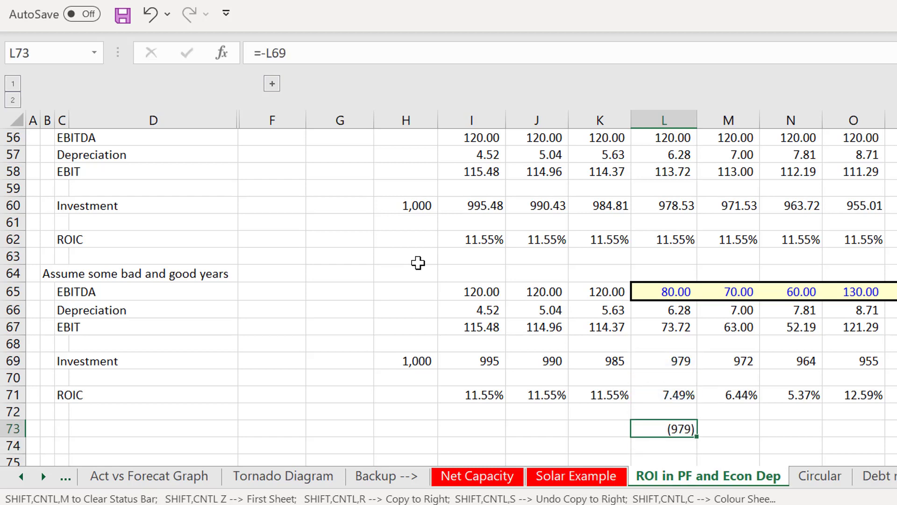
Link M73 to the scenario EBITDA with =M65 and copy the formula across the rest of row 73.
key("Right")
type("=")
key("Up")
key("Up")
key("Up")
key("Up")
key("Up")
key("Up")
key("Up")
key("Up")
key("Up")
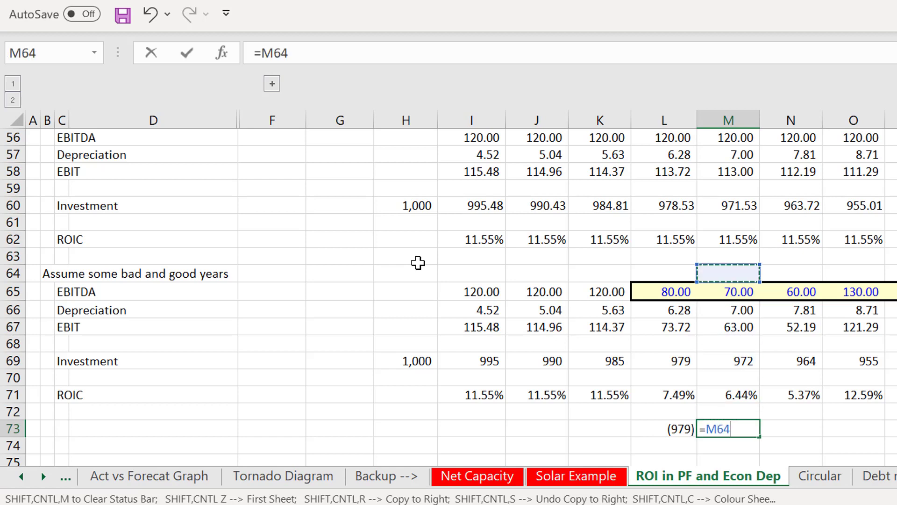
key("Down")
key("Return")
key("Up")
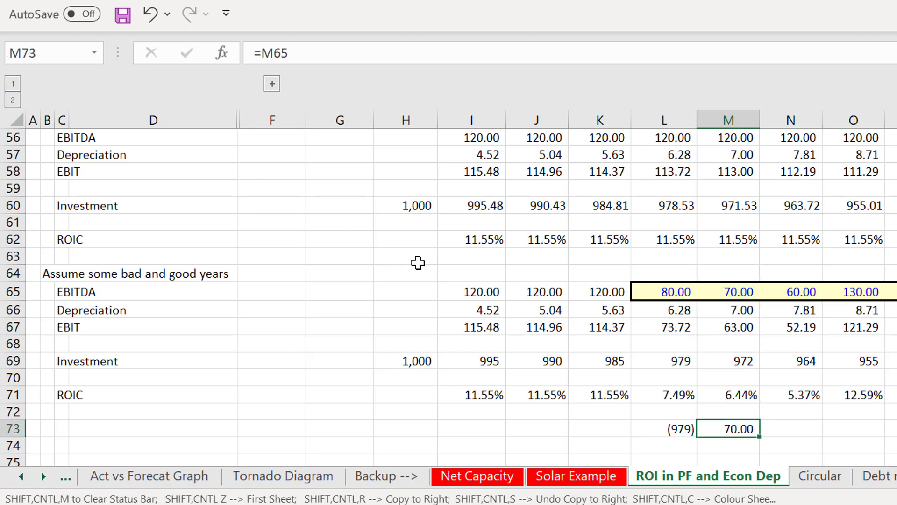
key("ctrl+shift+r")
Calculate the IRR of the row 73 cash flows in L74 with =IRR(L73:AL73).
key("Left")
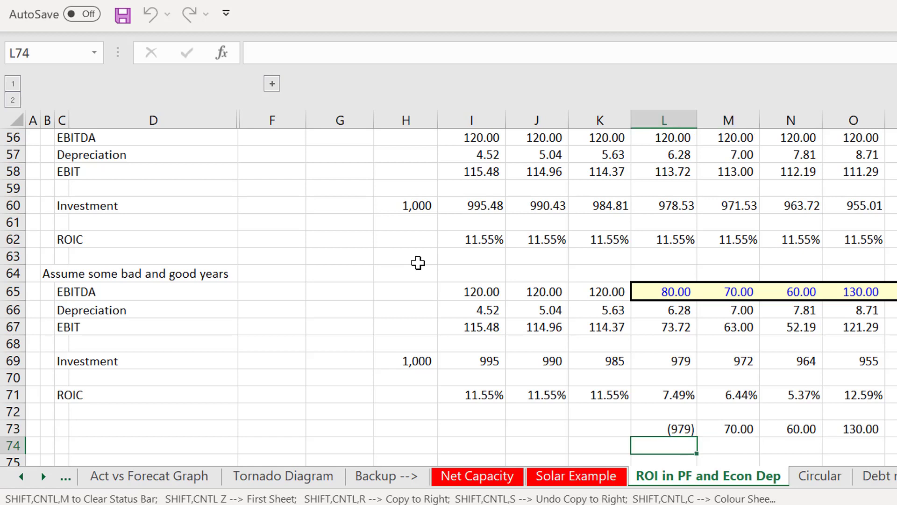
type("=irrr")
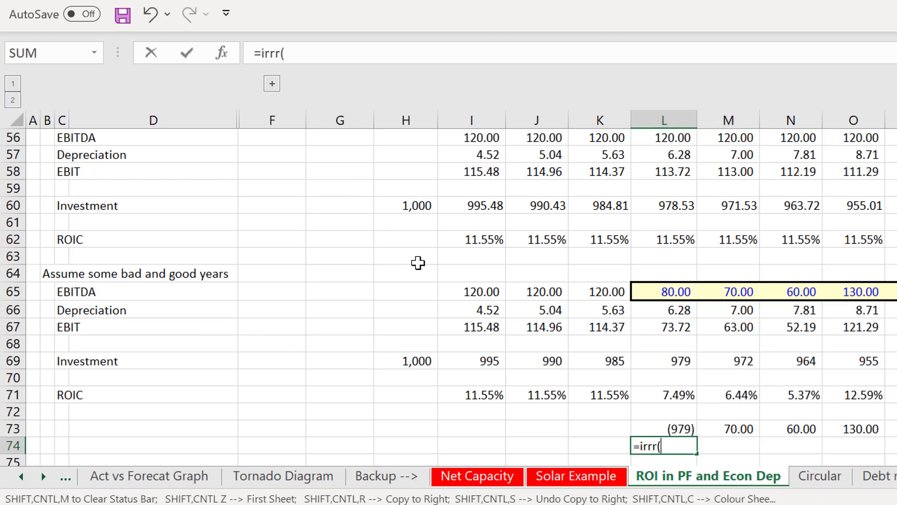
type("(")
key("BackSpace")
key("BackSpace")
key("Tab")
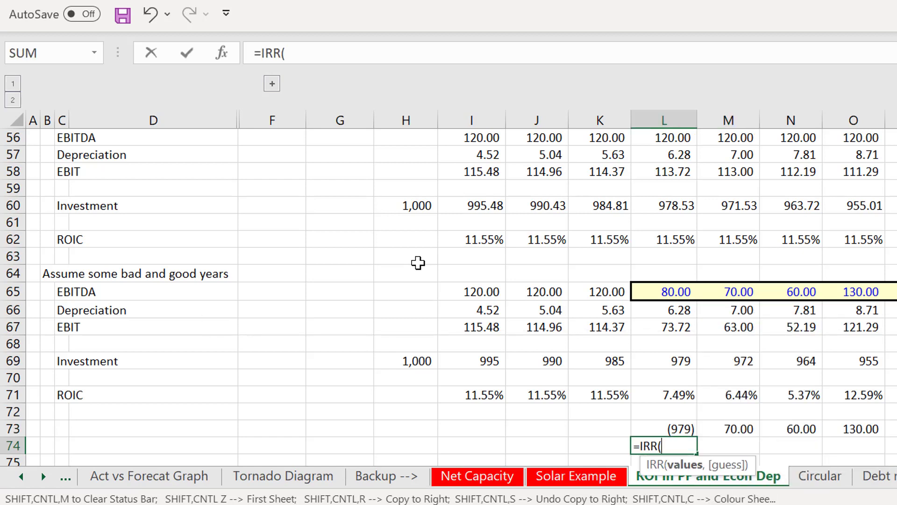
key("Up")
key("ctrl+shift+Right")
key("Return")
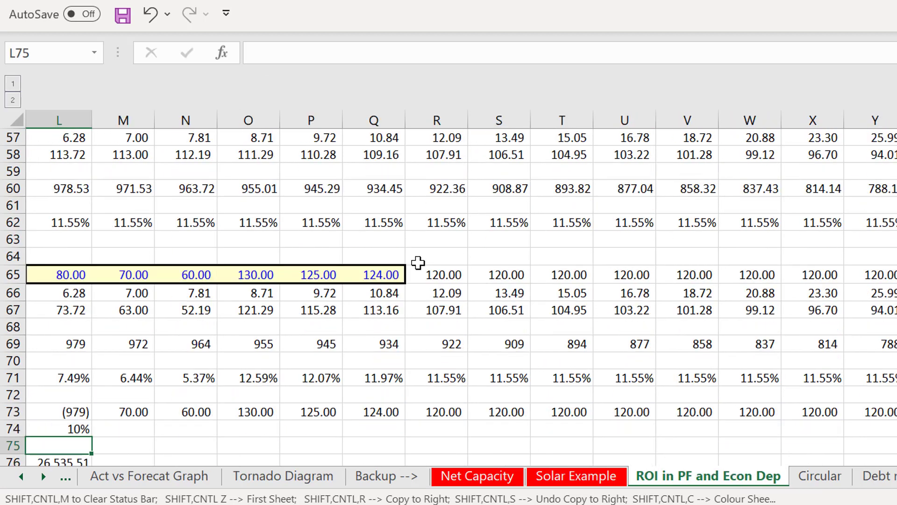
Format the IRR in L74 as a percentage with two decimals.
key("Up")
scroll(418, 263, "left", 2)
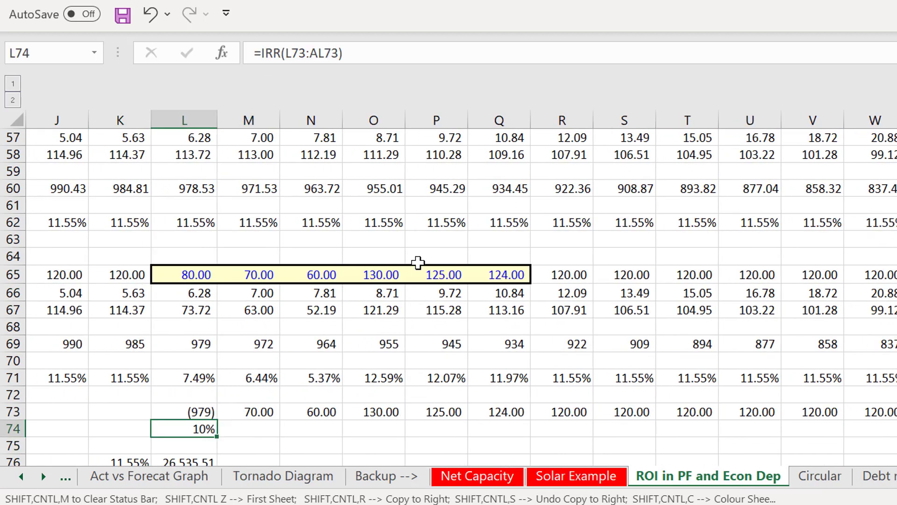
key("ctrl+shift+p")
key("Left")
key("Left")
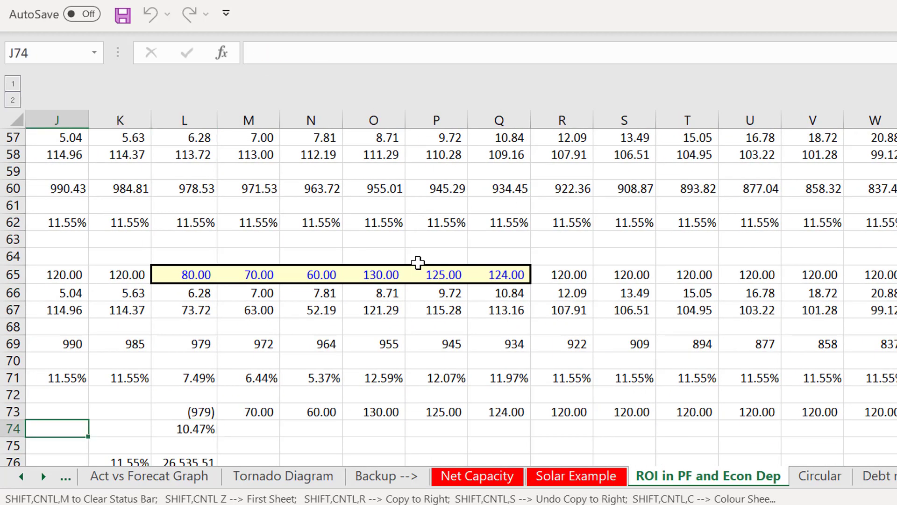
scroll(418, 263, "left", 1)
Relink M73 to the base-case EBITDA of the IRR and ROIC Reconciliation section with =M22.
key("Right")
key("Right")
key("Up")
key("Right")
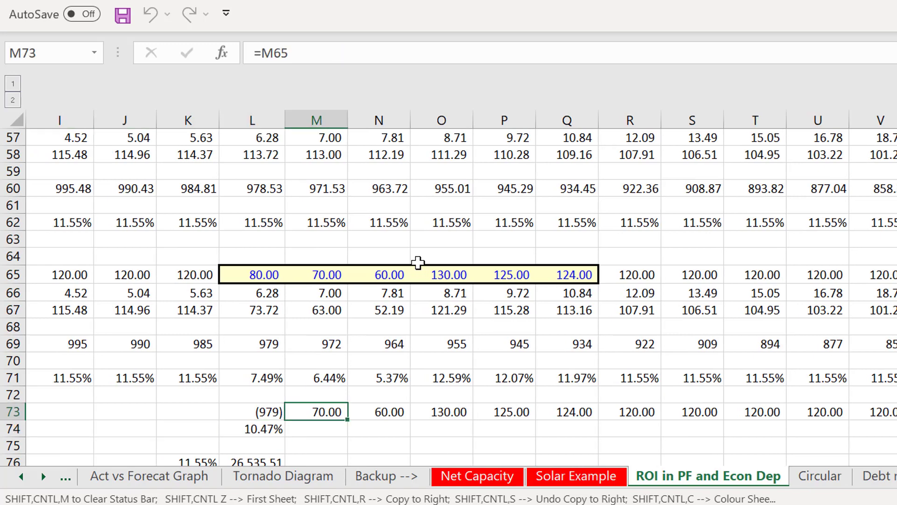
type("=")
key("Page_Up")
key("Up")
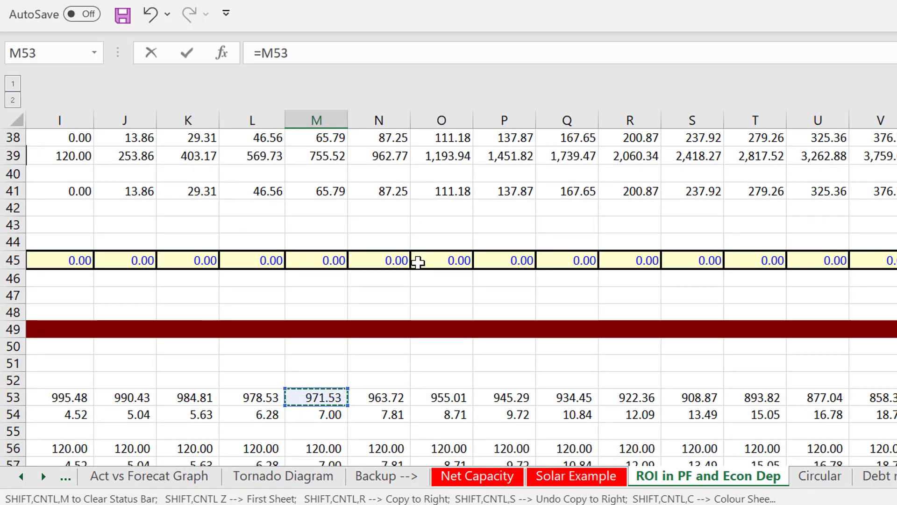
key("Page_Up")
key("Page_Down")
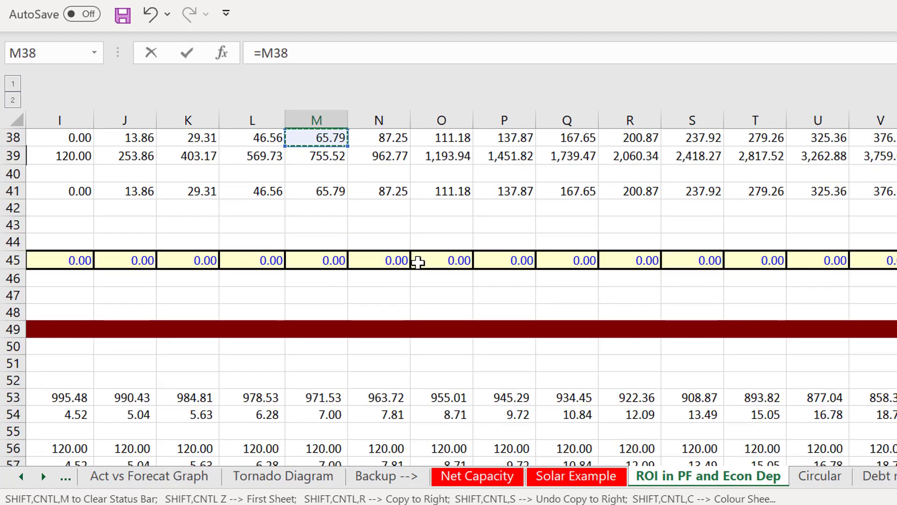
key("Down")
key("Down")
key("Down")
key("Down")
key("Page_Up")
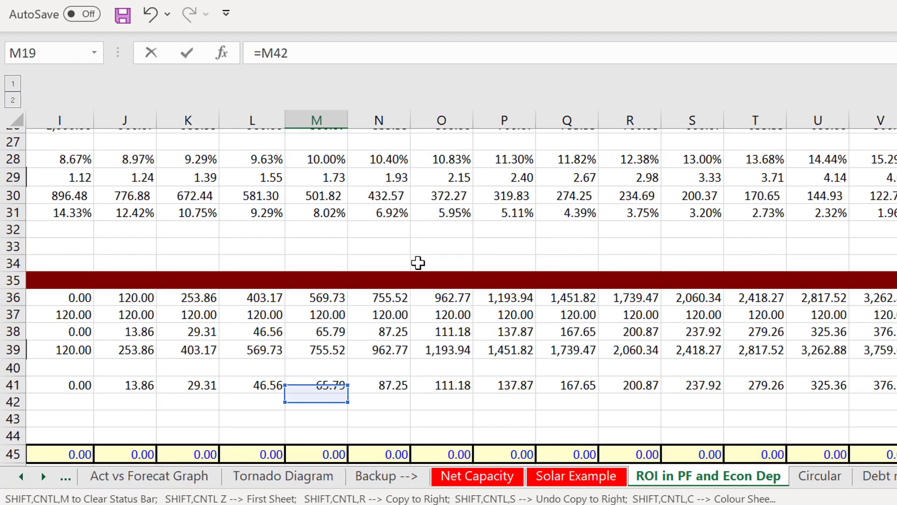
key("Down")
key("Down")
key("Down")
key("Escape")
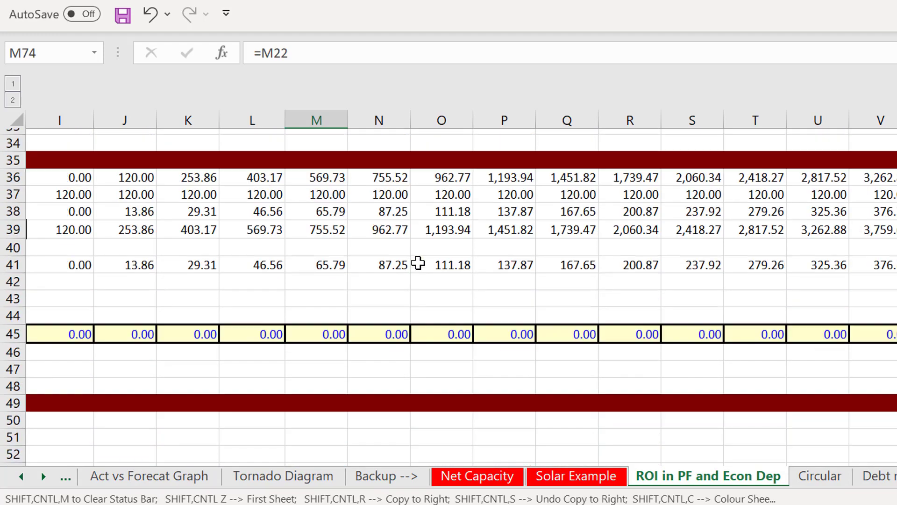
Copy the base-case EBITDA link in M73 across the rest of row 73 and check the IRR in L74.
key("Up")
key("ctrl+shift+r")
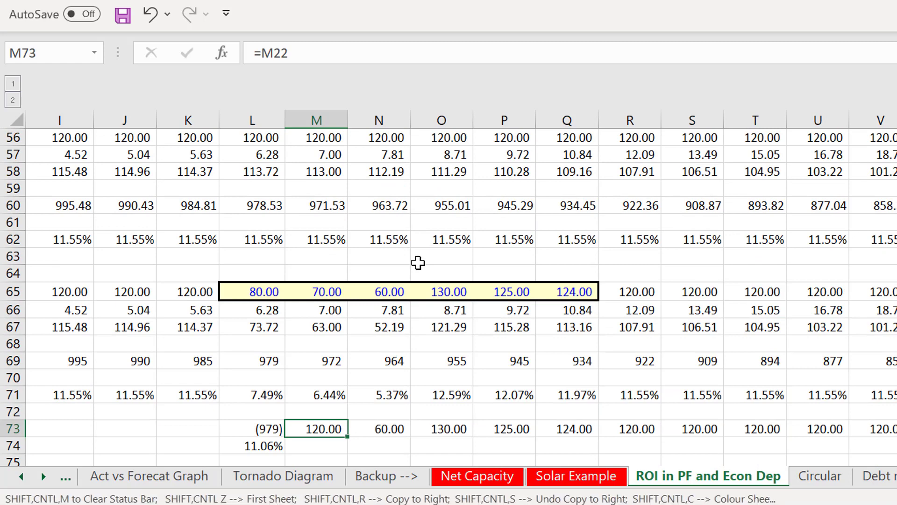
key("Down")
key("Down")
key("Up")
key("Left")
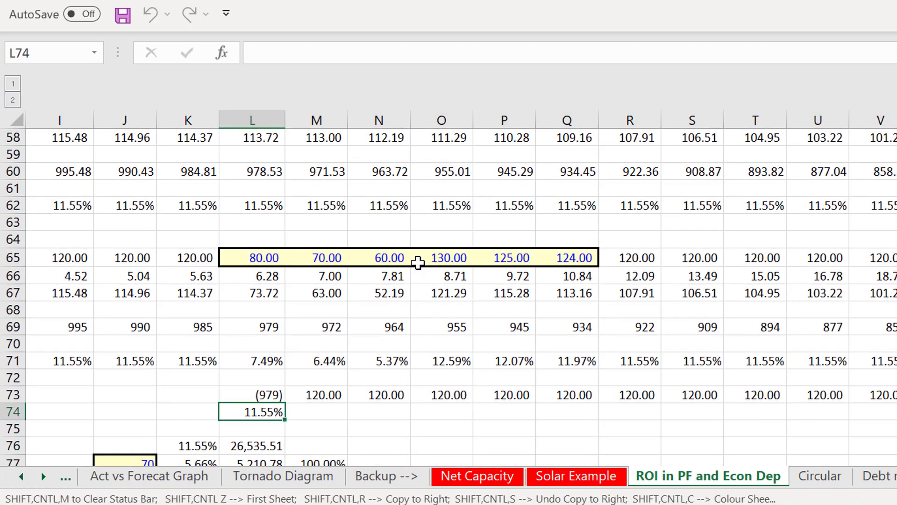
Raise the EBITDA input in F18 to 130 and on to 140, checking the Project IRR and Weighted ROIC Proof after each change.
key("Left")
key("Left")
key("Left")
key("Left")
key("Left")
key("Left")
key("Left")
key("Left")
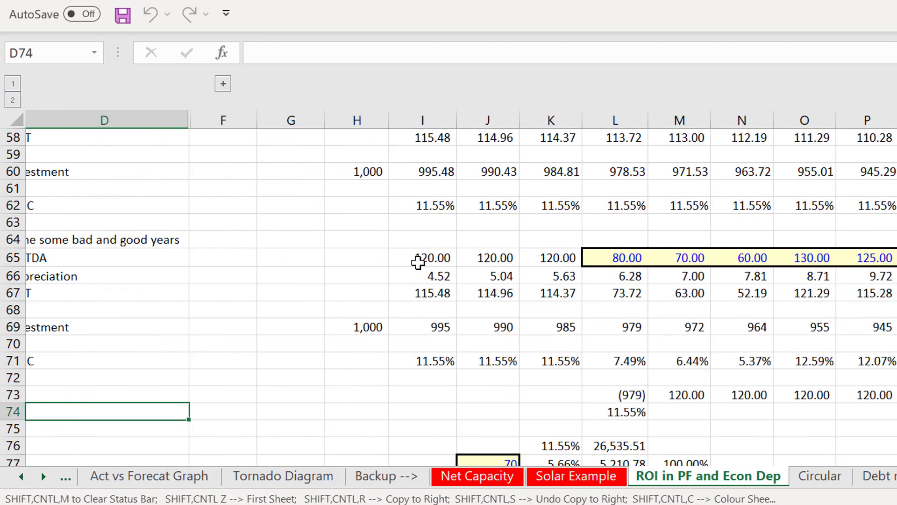
key("Left")
key("ctrl+Up")
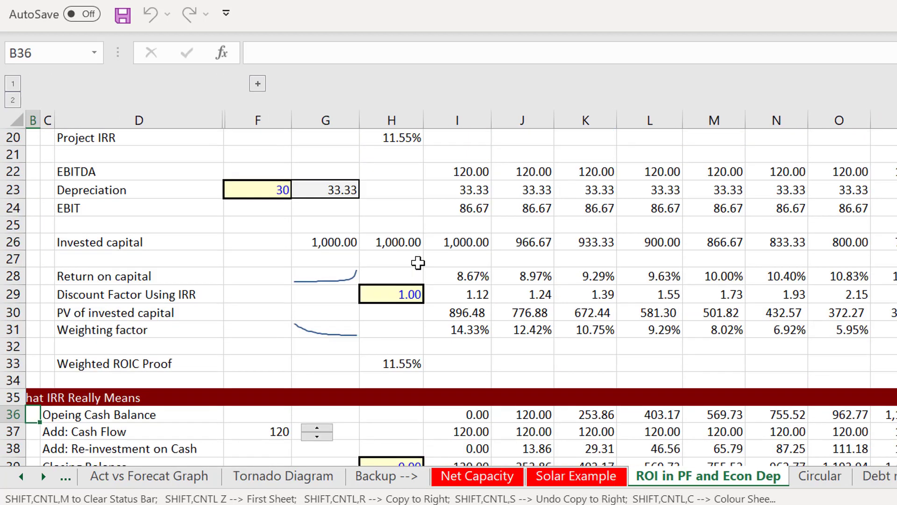
key("ctrl+Up")
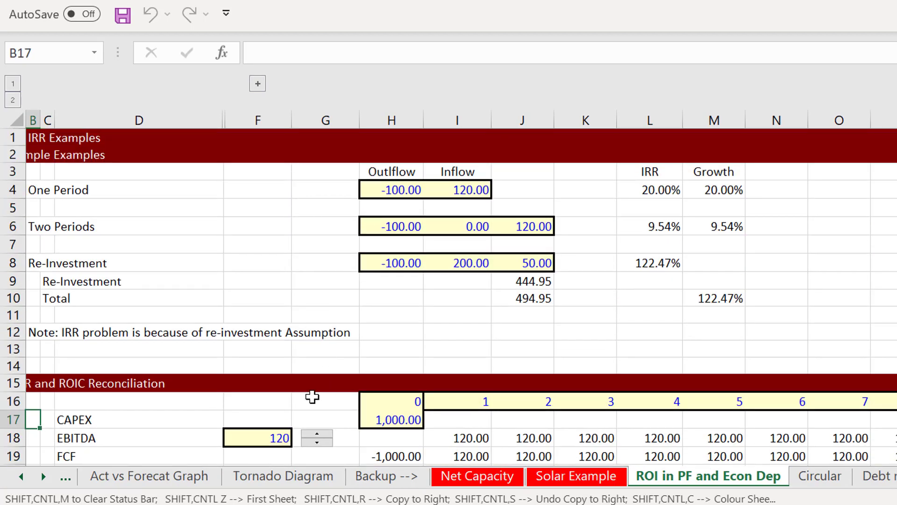
left_click(317, 434)
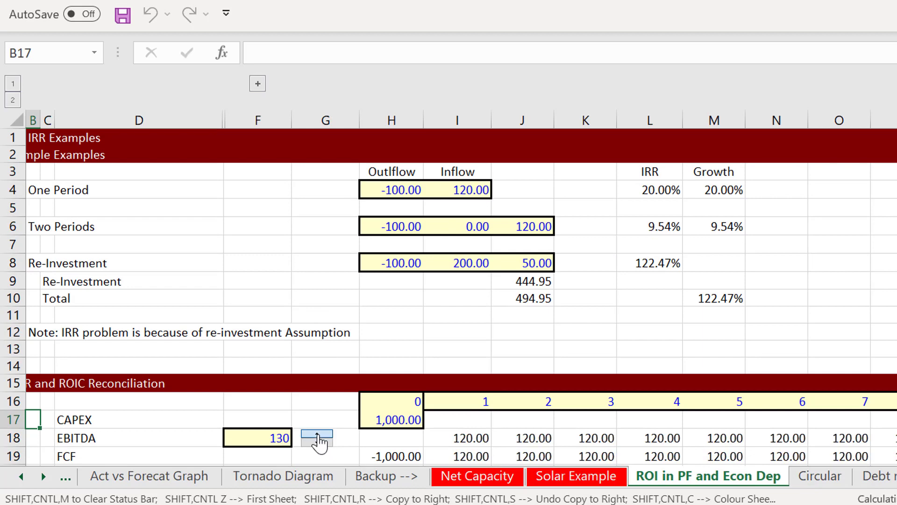
key("ctrl+Down")
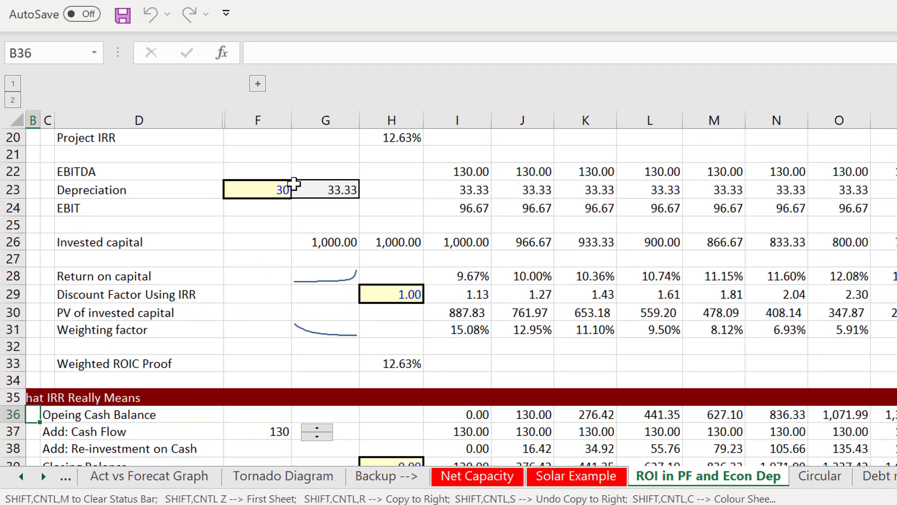
key("ctrl+Up")
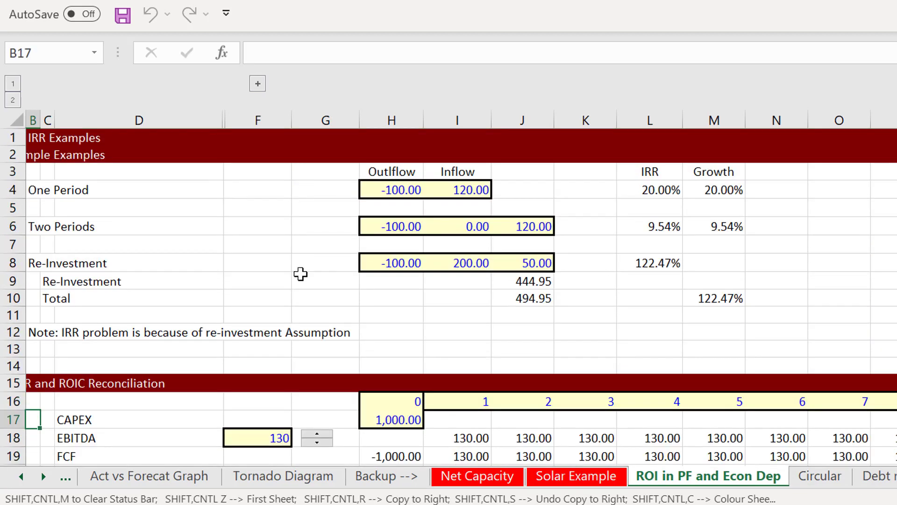
left_click(318, 434)
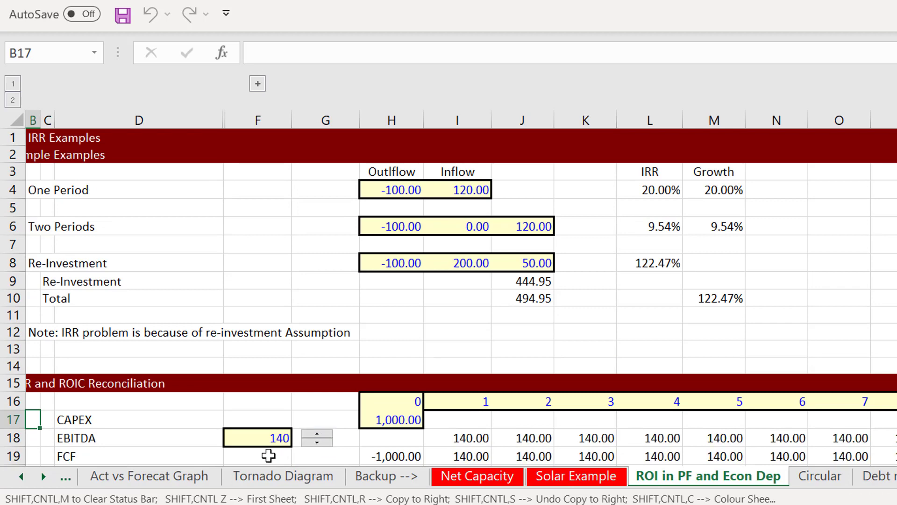
scroll(268, 455, "down", 6)
left_click(269, 455)
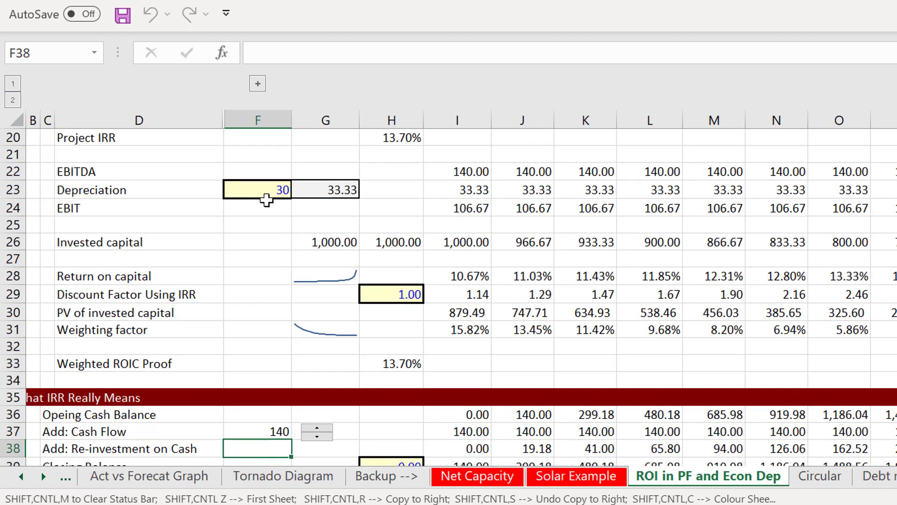
Raise the EBITDA input in F18 to 150 and return to the bad and good years section to check the IRR.
key("Page_Up")
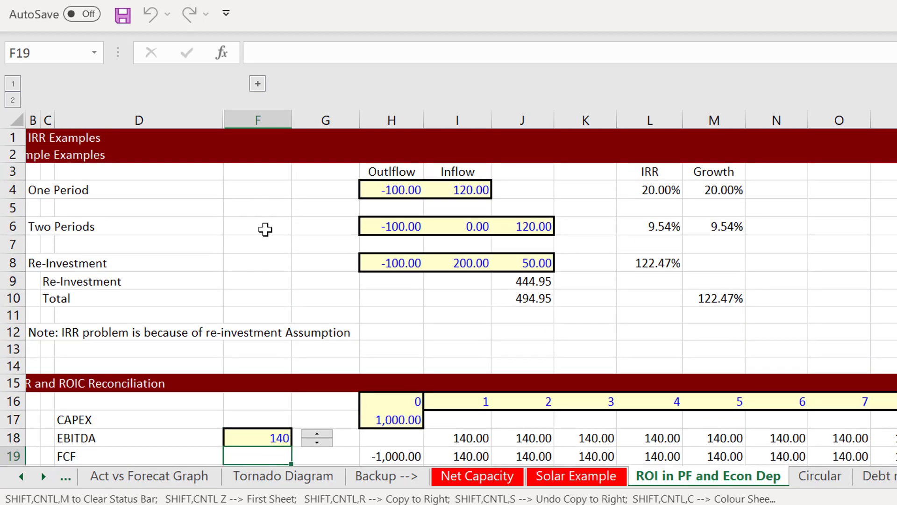
left_click(316, 433)
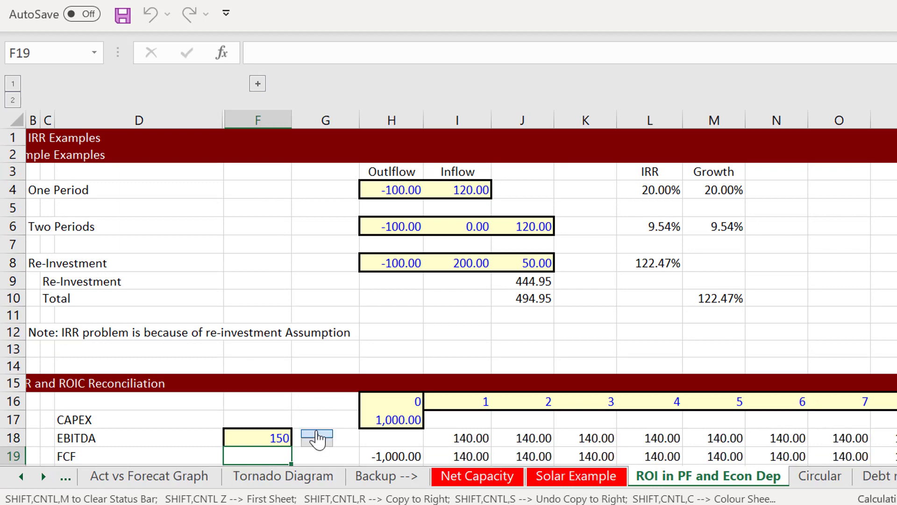
left_click(253, 404)
key("Page_Down")
key("Page_Down")
key("Page_Down")
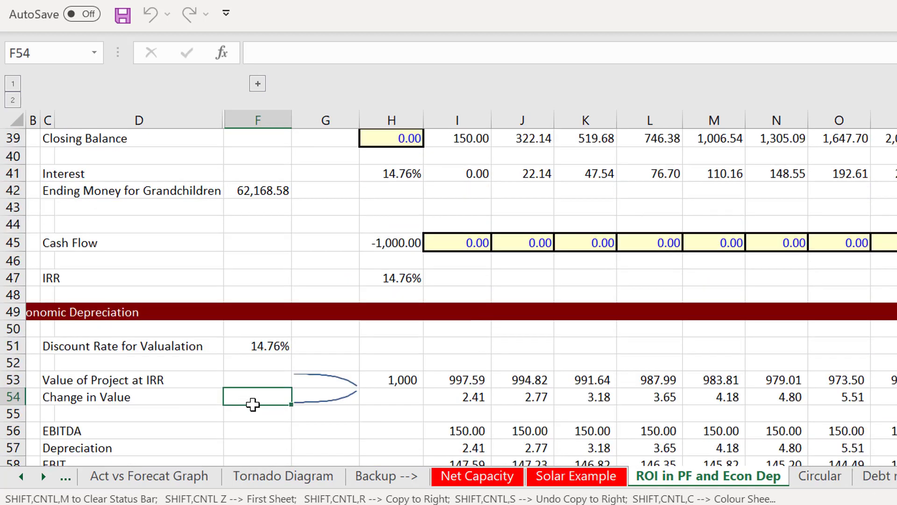
key("Down")
key("Down")
key("Up")
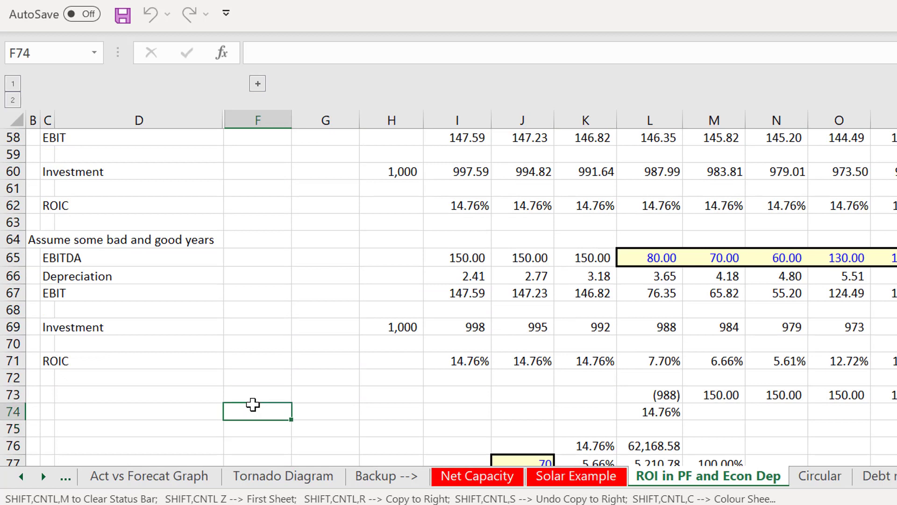
Examine the remaining-investment formula in L73 and the IRR beneath it against the bad-year columns.
key("Up")
key("Right")
key("Right")
key("Right")
key("Right")
key("Right")
key("Right")
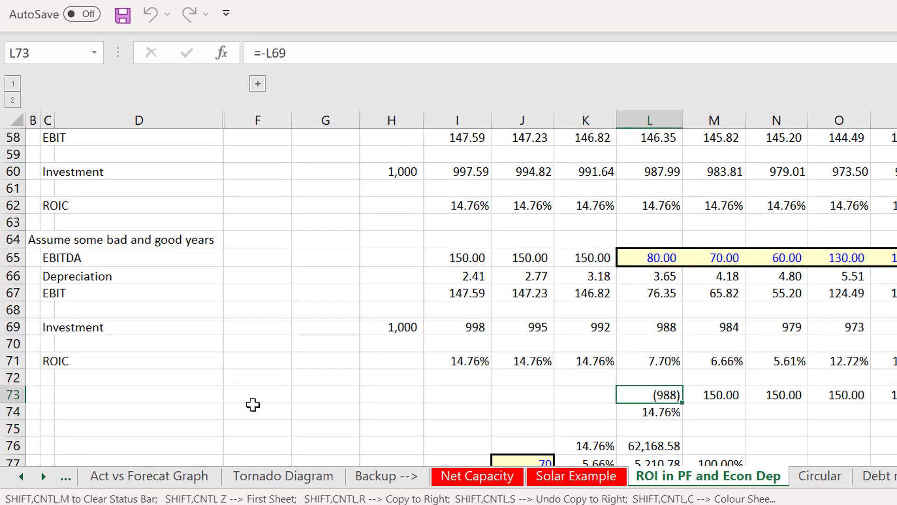
key("Down")
key("Up")
key("Left")
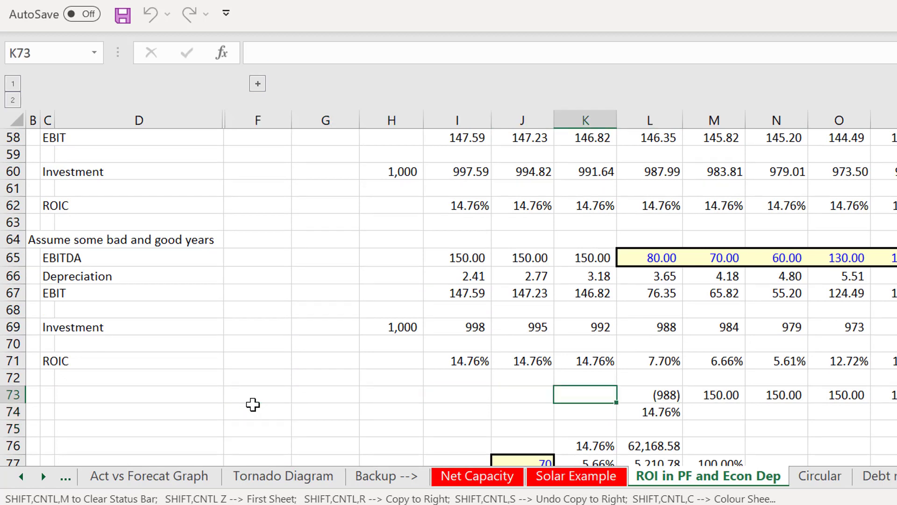
key("Right")
key("F2")
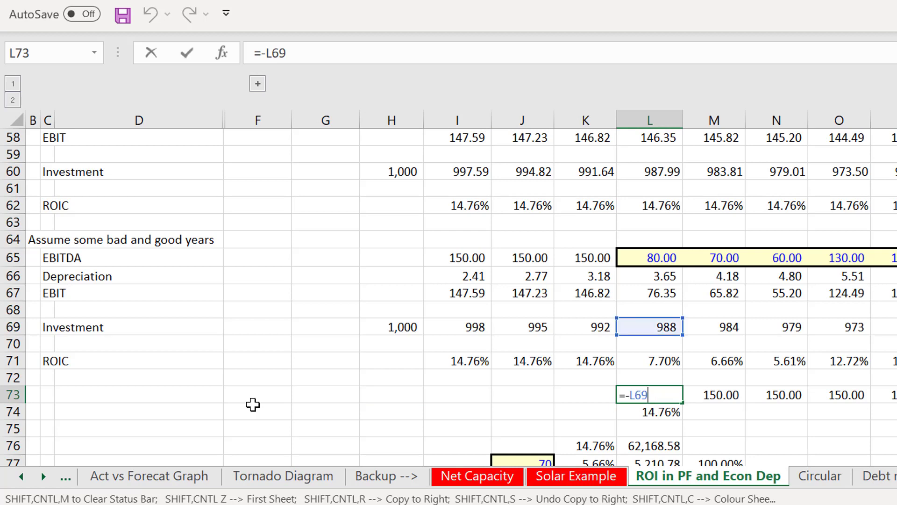
key("Escape")
key("Left")
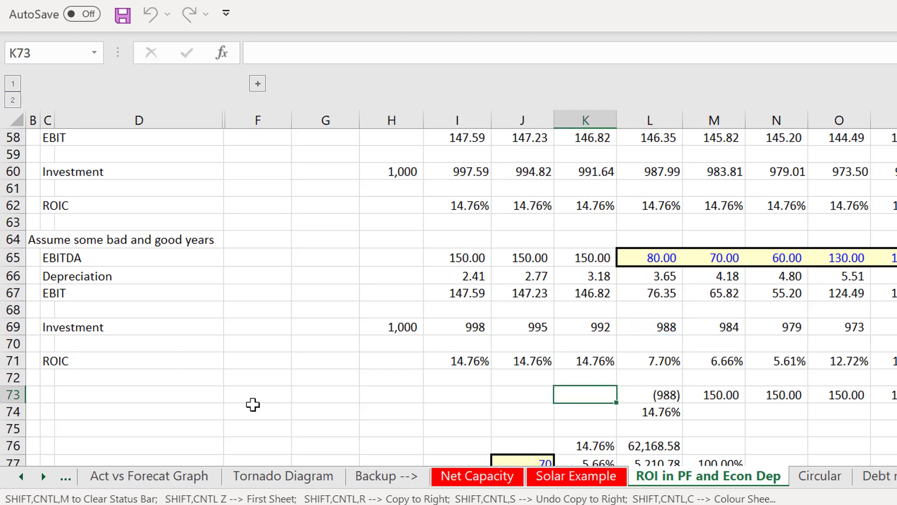
Move the investment outflow and IRR cells L73:L74 one column earlier to K73:K74.
key("Right")
key("shift+Down")
key("ctrl+x")
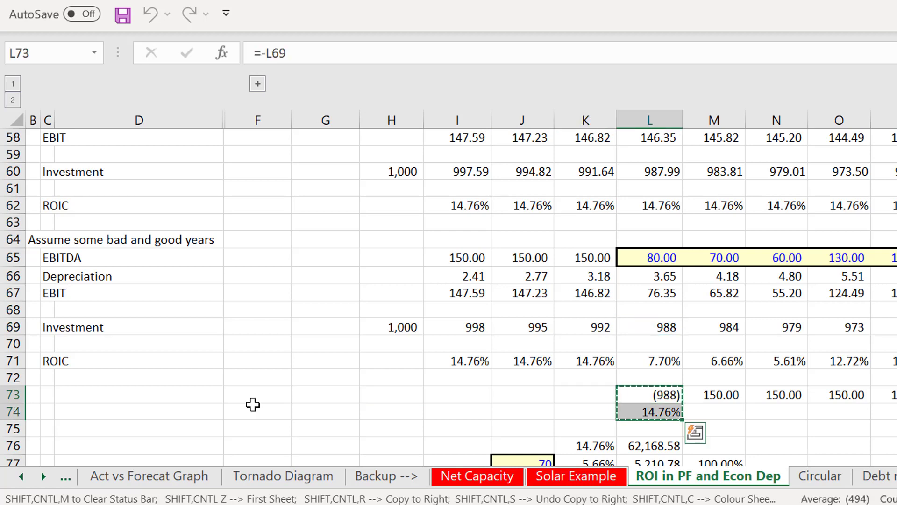
key("Left")
key("ctrl+v")
key("Right")
key("Left")
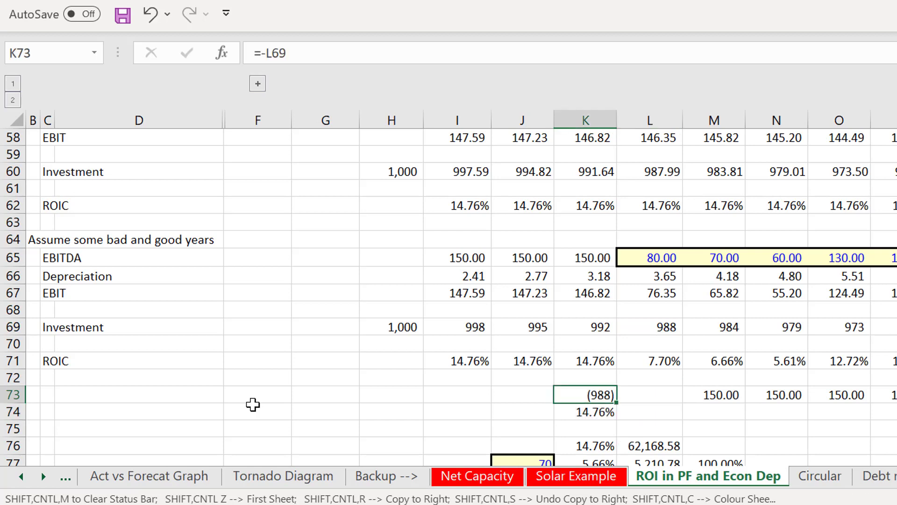
Relink the outflow in K73 to the same column's investment with =-K69.
key("F2")
key("BackSpace")
key("BackSpace")
key("BackSpace")
key("BackSpace")
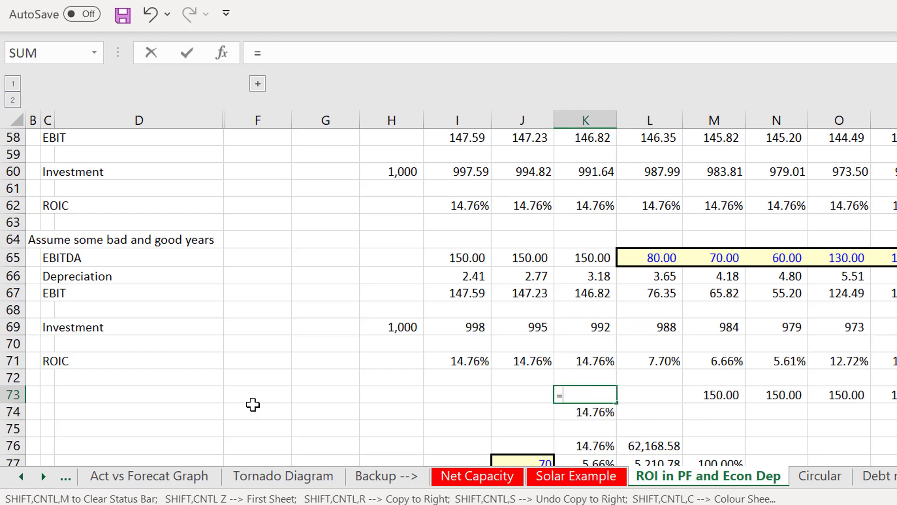
type("-")
key("Up")
key("Up")
key("Up")
key("Up")
key("Return")
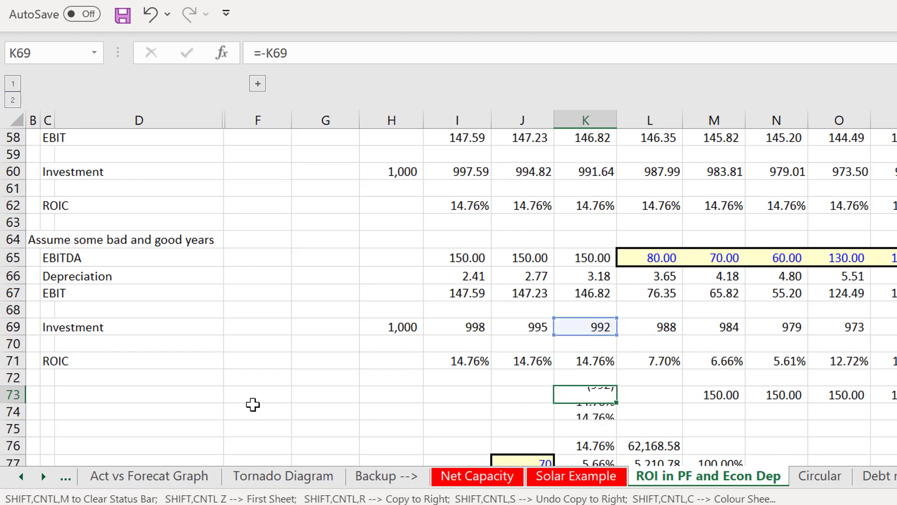
Link L73 to the first bad-year EBITDA with =L65 and check the IRR in K74.
key("Up")
key("Right")
type("=")
key("Up")
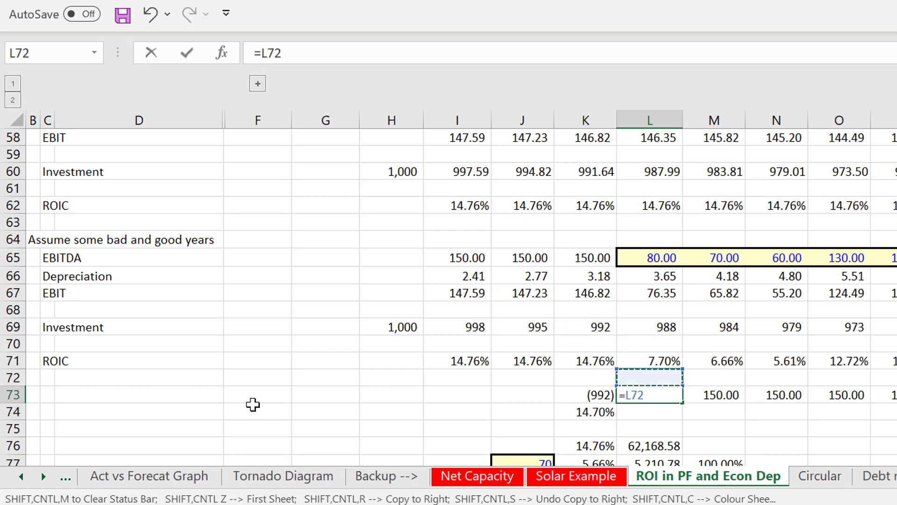
key("Up")
key("Up")
key("Up")
key("Up")
key("Up")
key("Up")
key("Up")
key("Up")
key("Down")
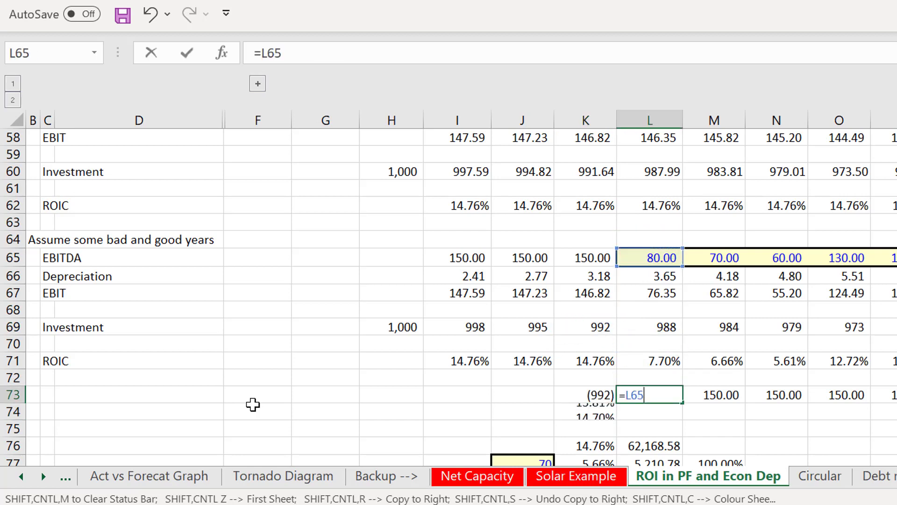
key("Return")
key("Left")
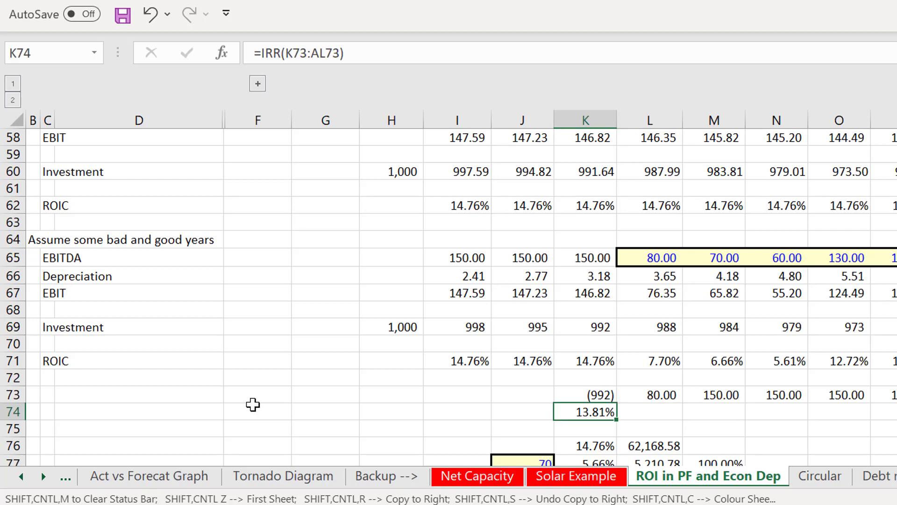
Set M73 to repeat the prior year's cash flow with =L73 and copy it across the rest of row 73.
key("Up")
key("Right")
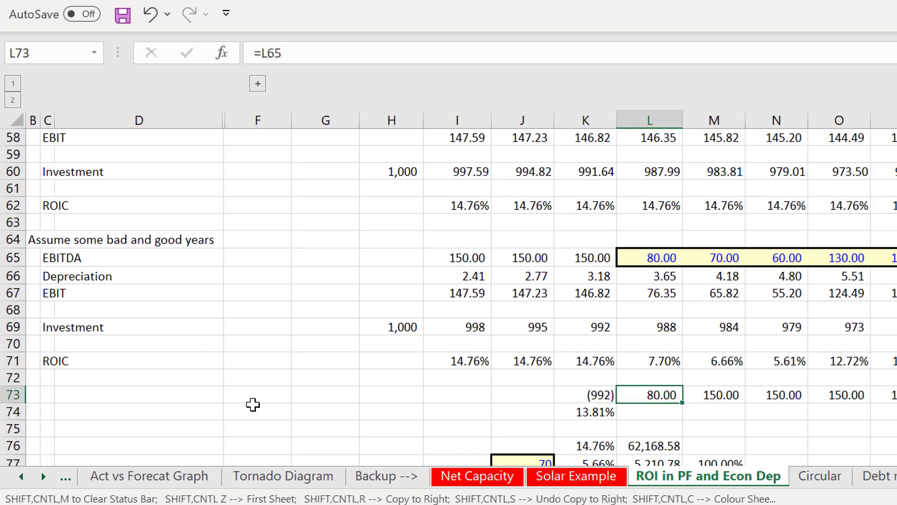
key("F2")
key("Tab")
key("BackSpace")
key("BackSpace")
key("BackSpace")
key("Left")
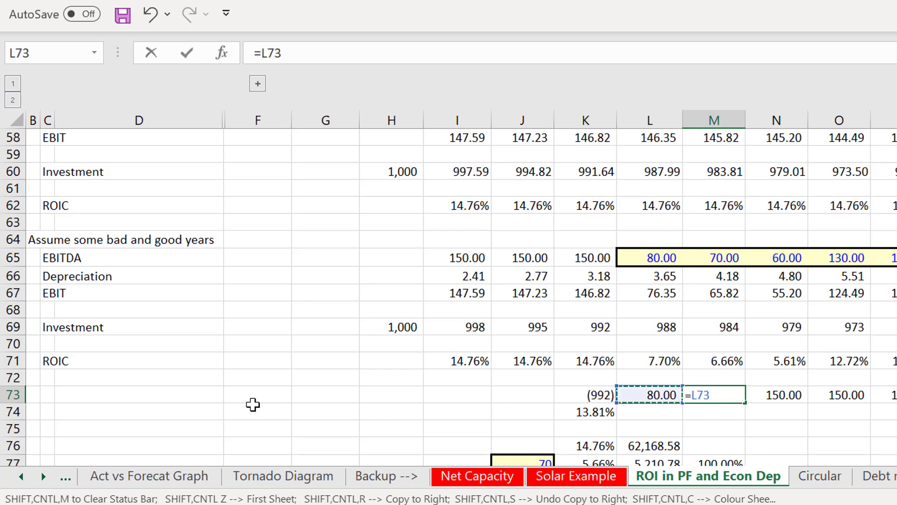
key("Return")
key("Up")
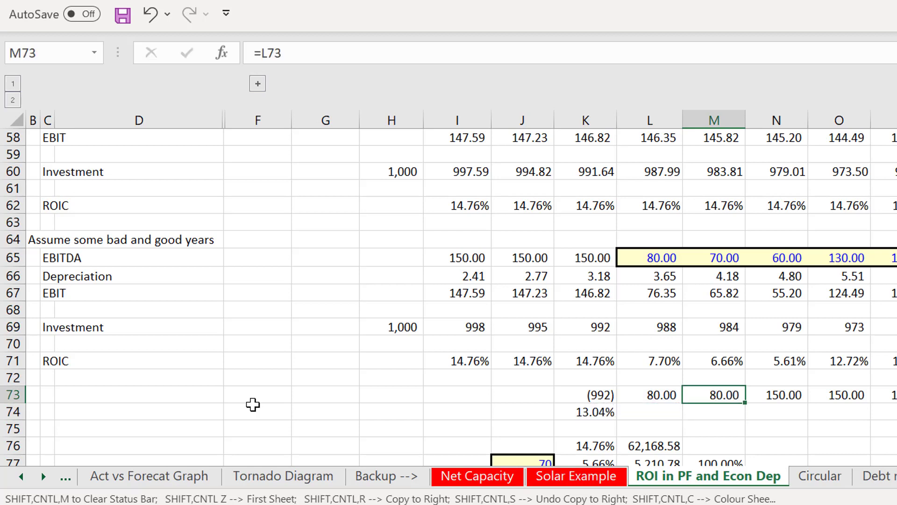
key("ctrl+shift+r")
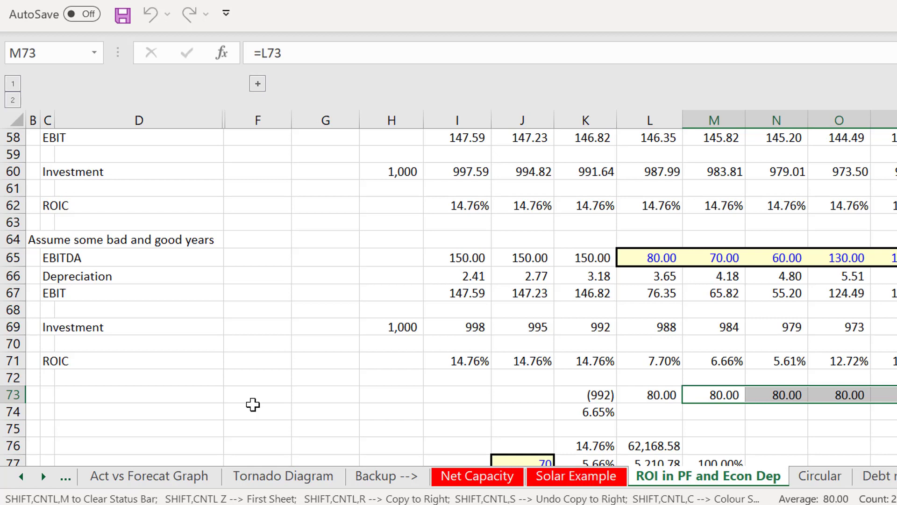
Override the cash flow in O73 with 120 to model a recovery after the bad years.
key("Right")
key("Right")
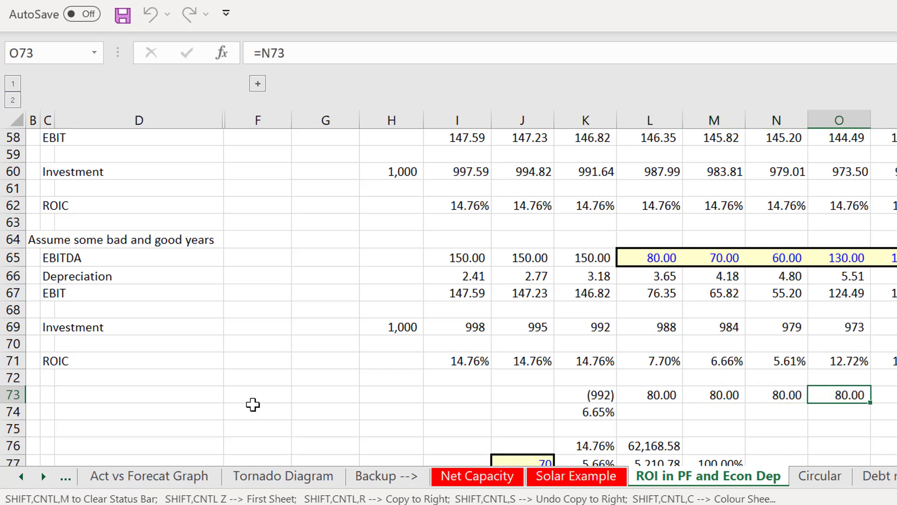
type("2")
key("BackSpace")
type("120")
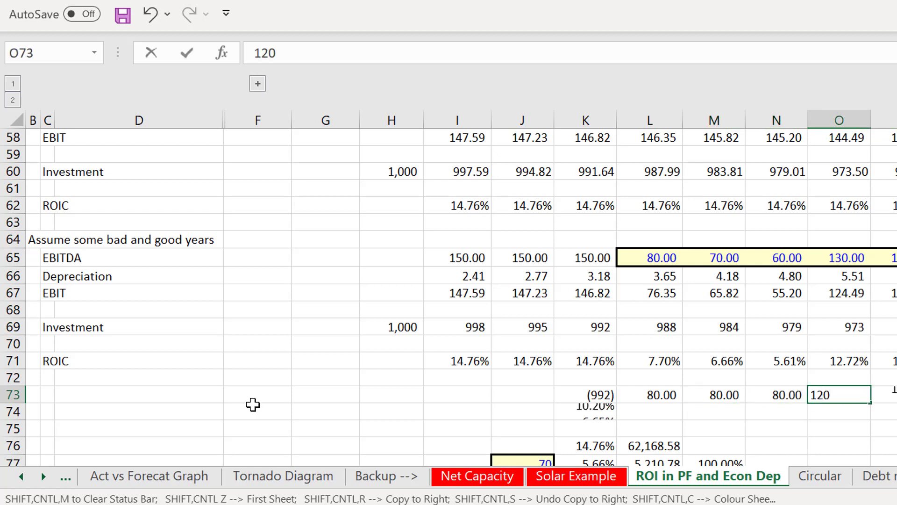
key("Return")
key("Up")
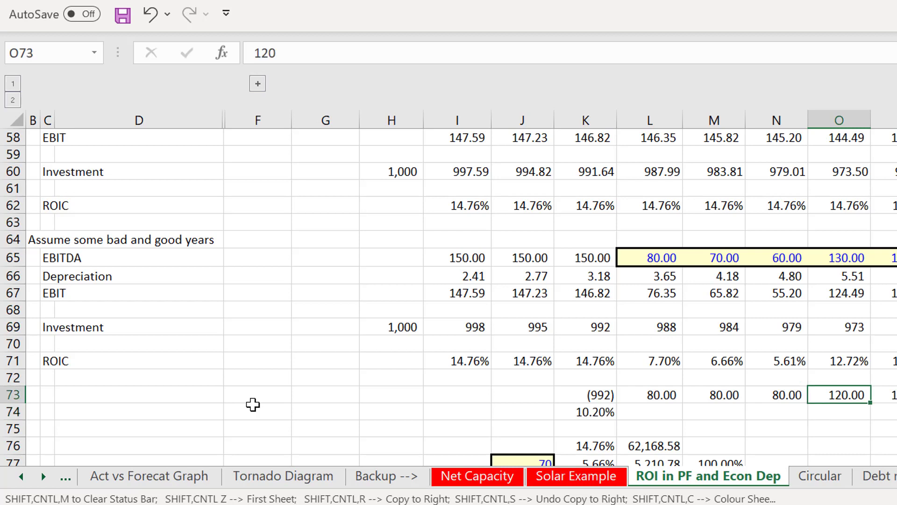
Compare the ROIC in L71 with the row 73 cash flows and the IRR in K74, and save the workbook.
key("Left")
key("Left")
key("Left")
key("Left")
key("Up")
key("Up")
key("Right")
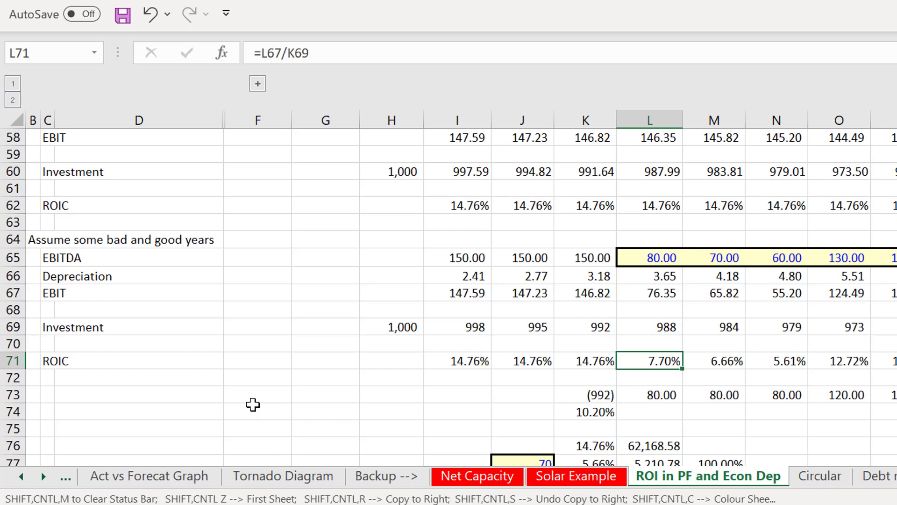
key("Down")
key("Down")
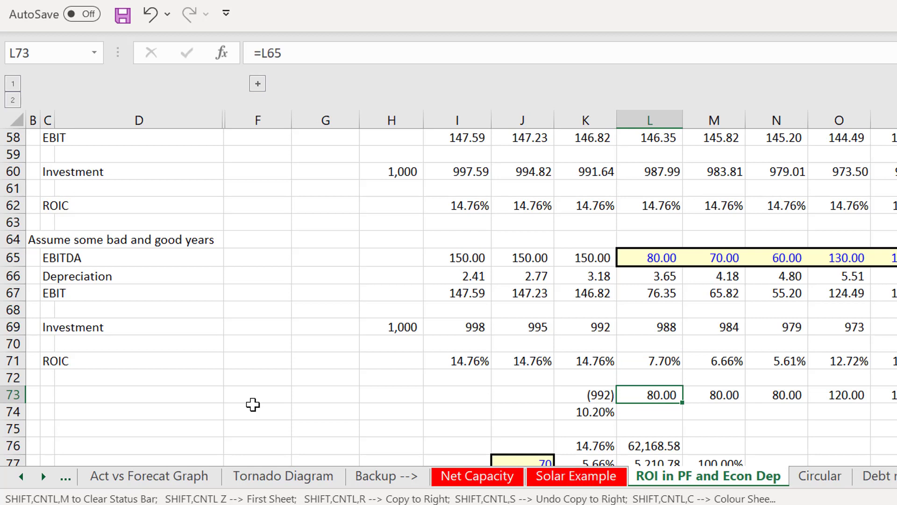
key("Up")
key("Up")
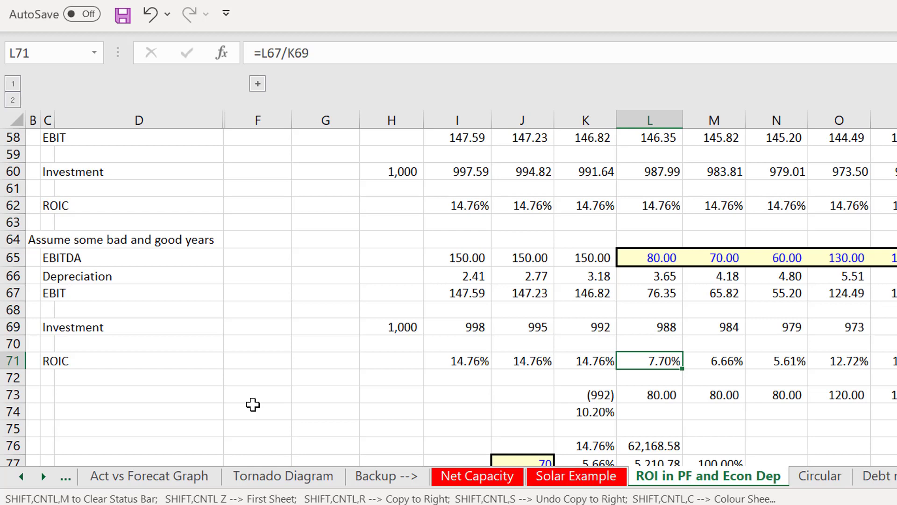
key("ctrl+s")
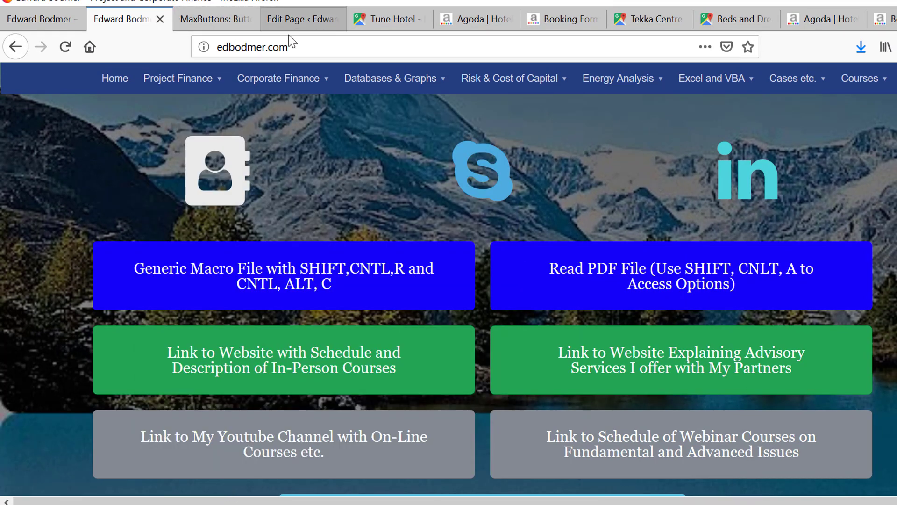
Switch to the project finance website in Firefox and look through its Project Finance topics, including building a project finance model.
mouse_move(178, 78)
mouse_move(195, 136)
mouse_move(197, 166)
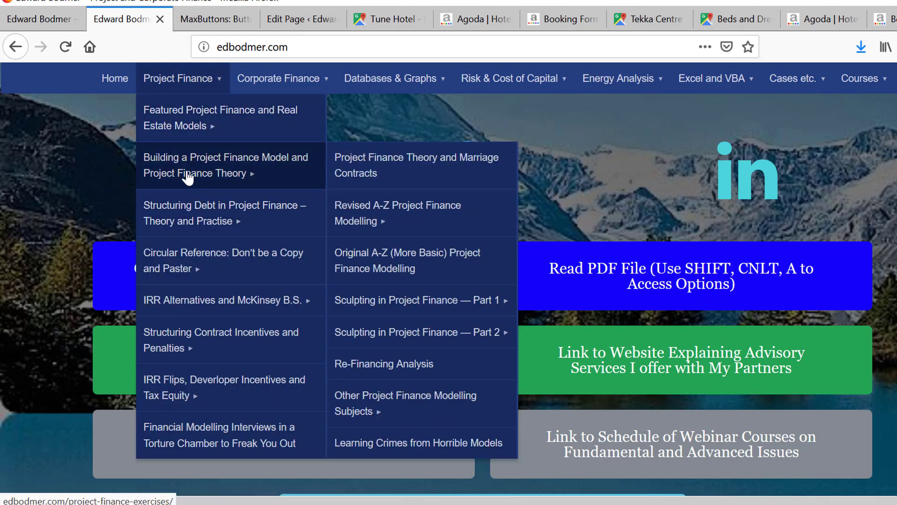
mouse_move(452, 399)
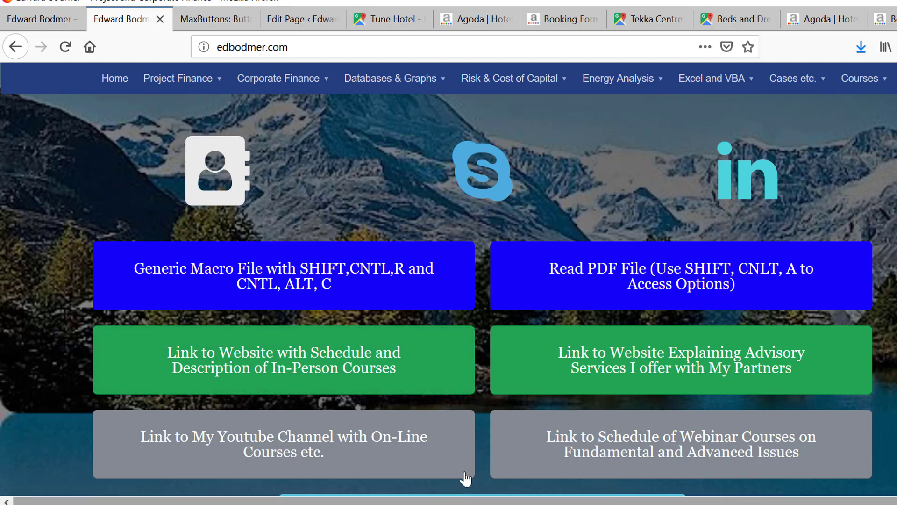
left_click(590, 504)
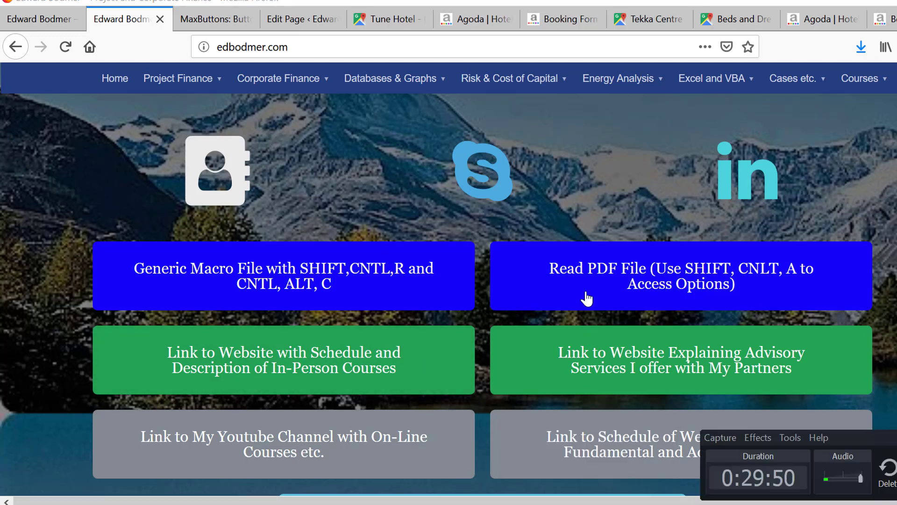